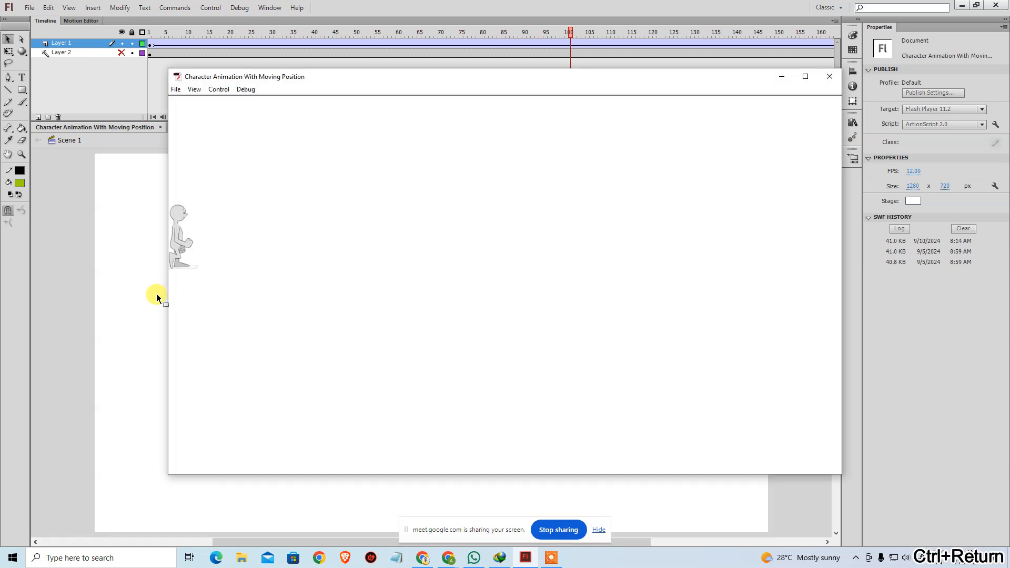
Close the movie preview and the Character Animation With Moving Position document.
click(829, 79)
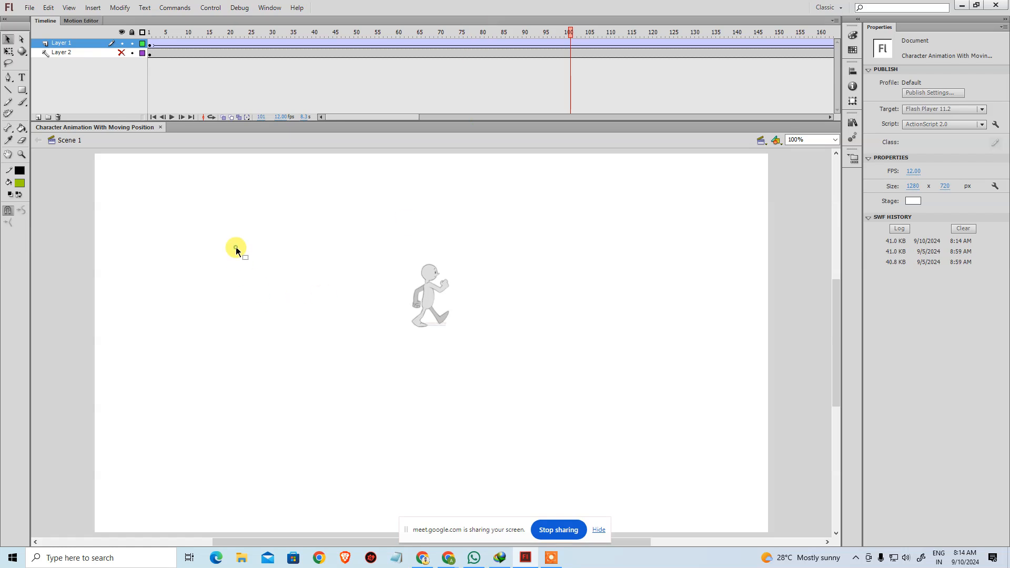
key(ctrl+w)
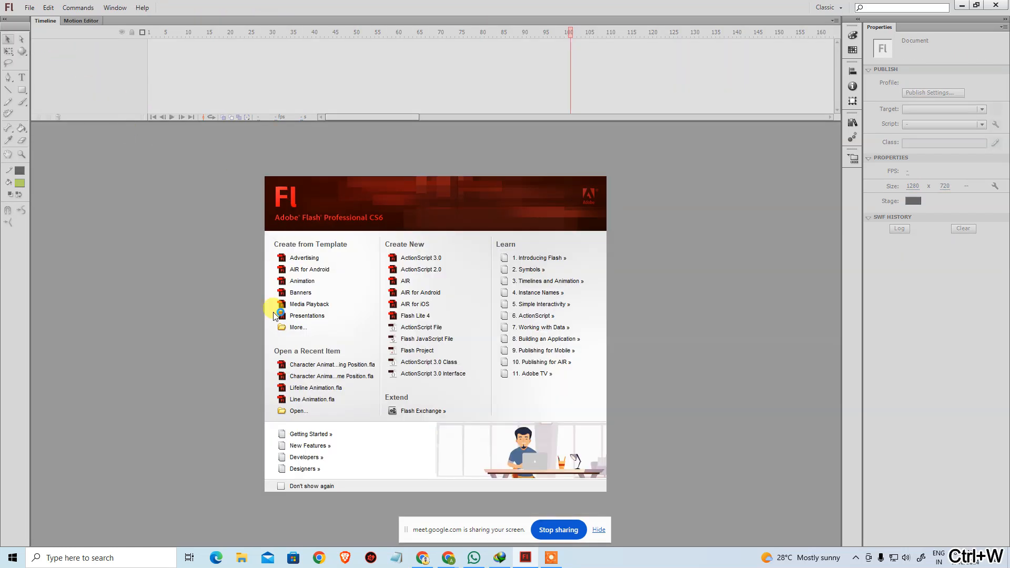
Open the recent Character Animation on Same Position file and preview its walking animation as a test movie.
click(310, 376)
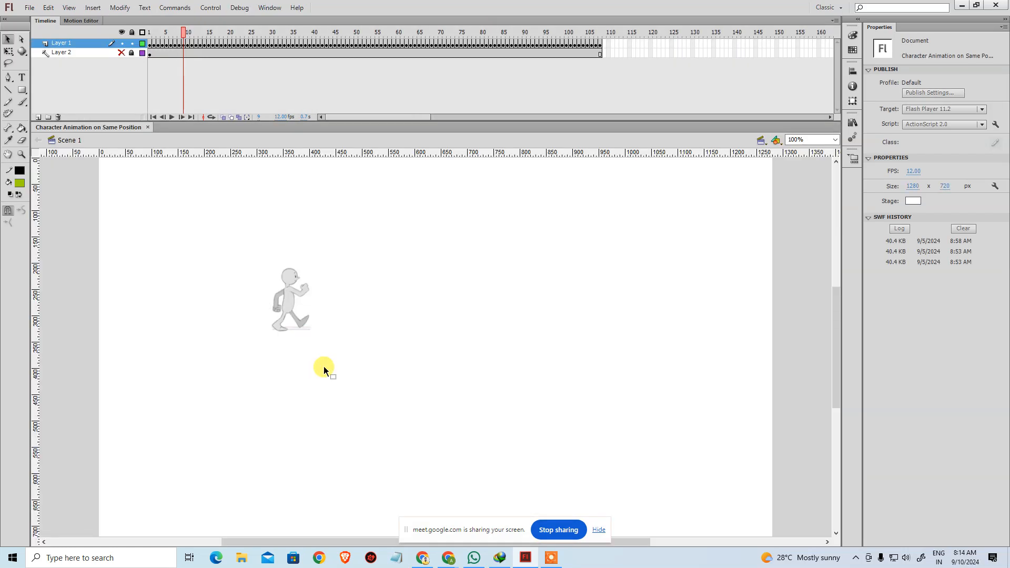
key(ctrl+Return)
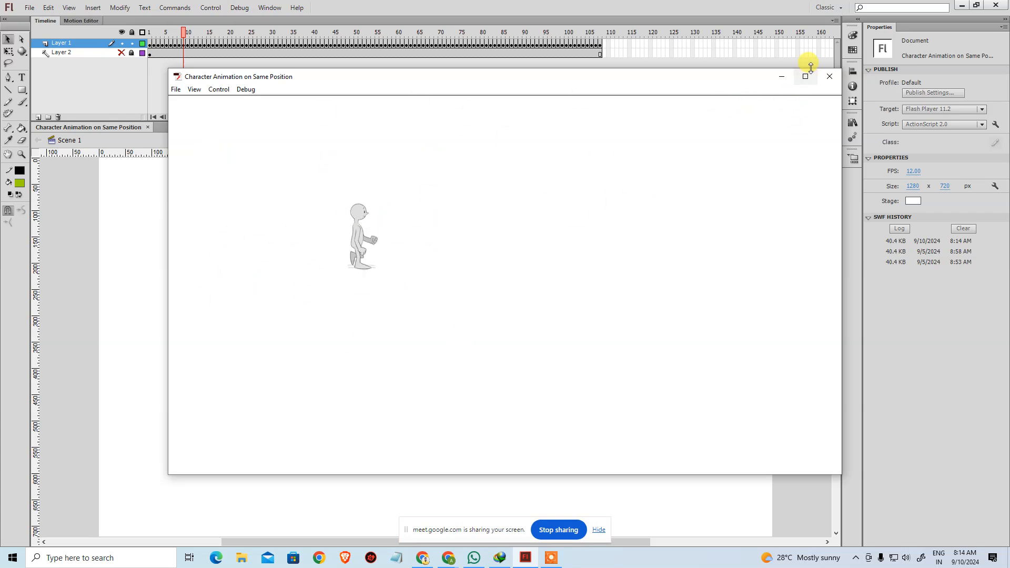
click(830, 77)
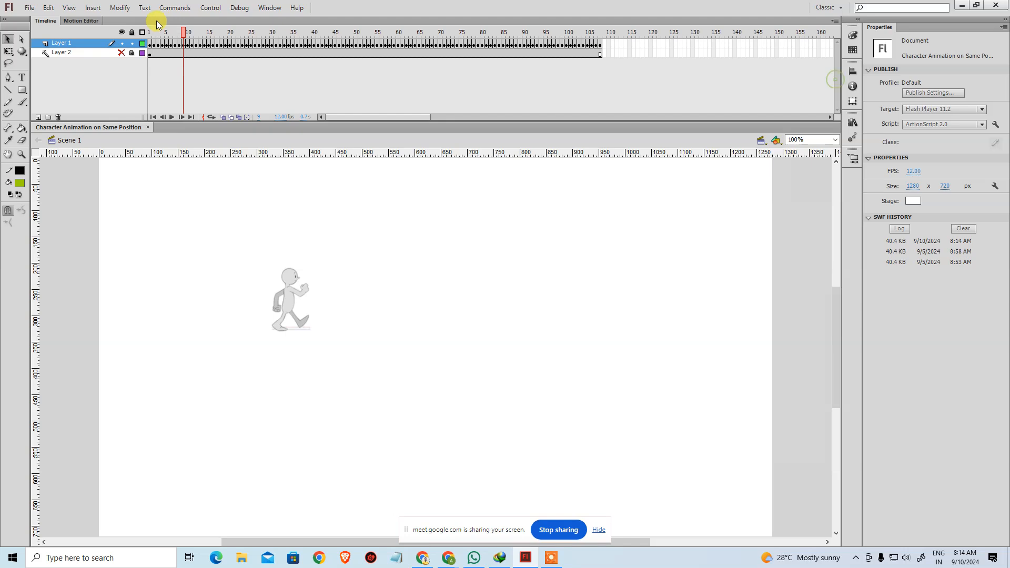
Close the Character Animation on Same Position document and create a new ActionScript 2.0 document.
click(146, 128)
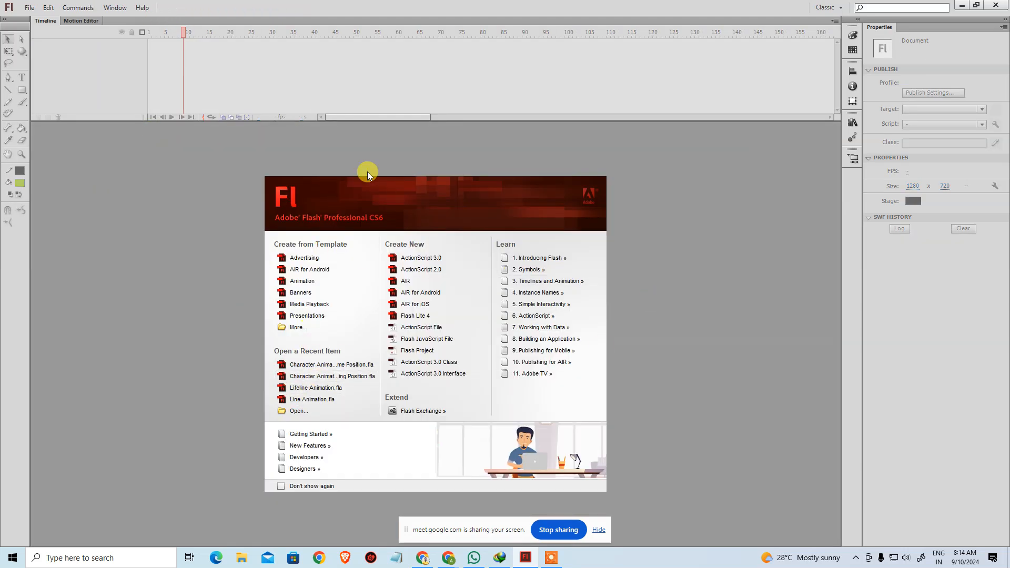
click(451, 273)
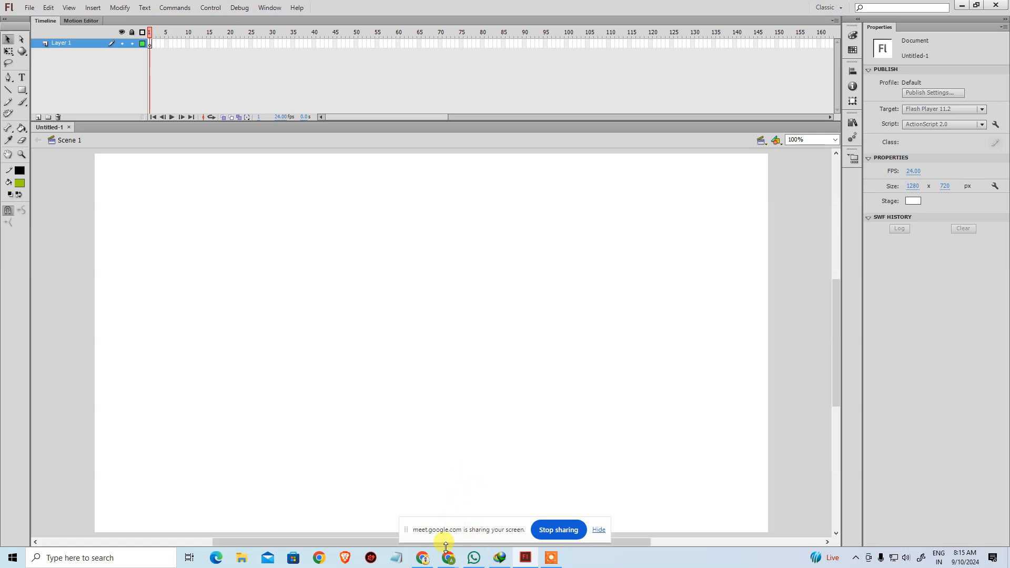
Switch to Chrome and search Google in a new tab for "2d character vector cutout".
mouse_move(449, 559)
click(405, 518)
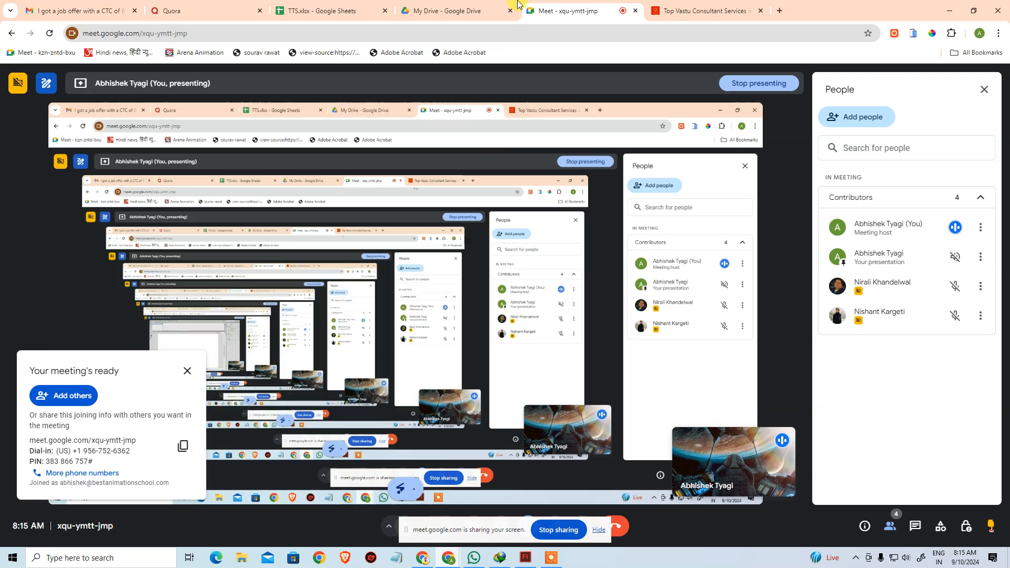
click(780, 10)
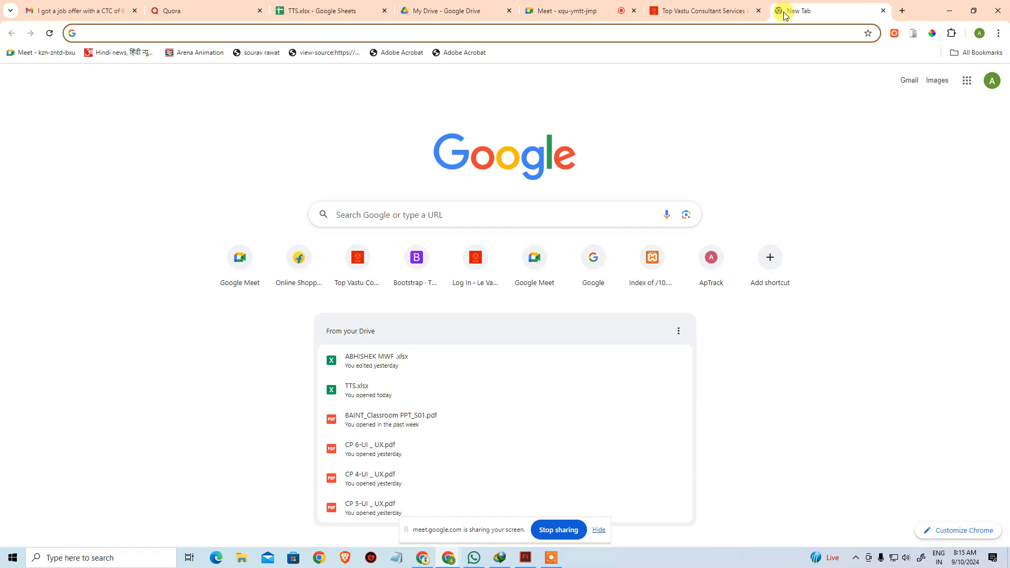
text(2d cha)
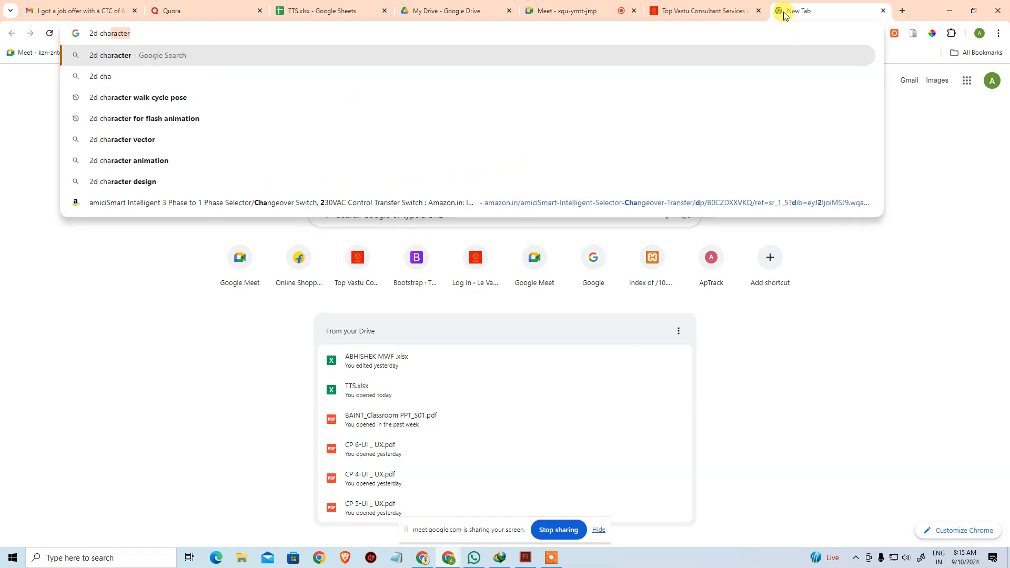
key(Right)
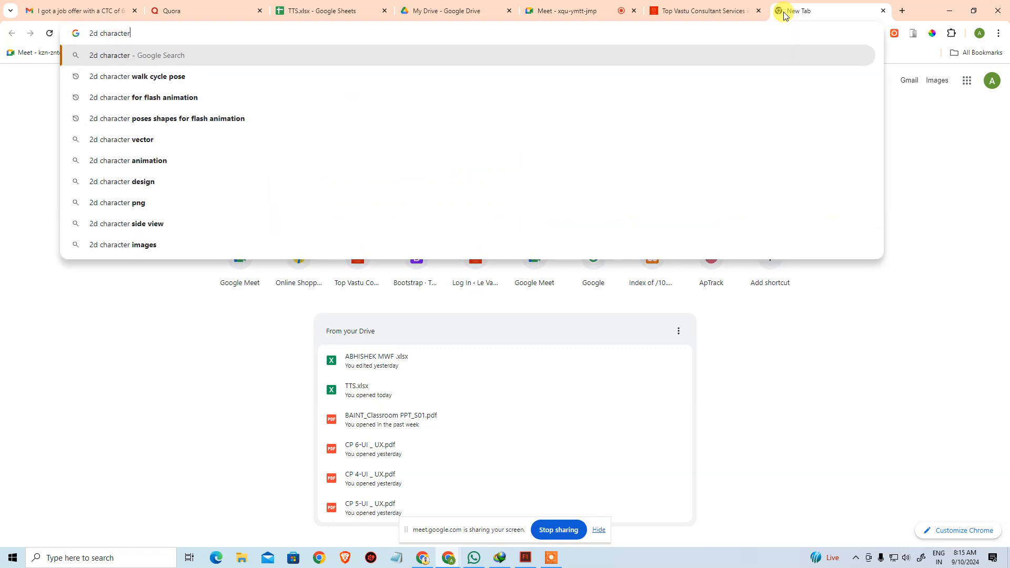
key(Down)
key(Down)
key(Down)
key(Down)
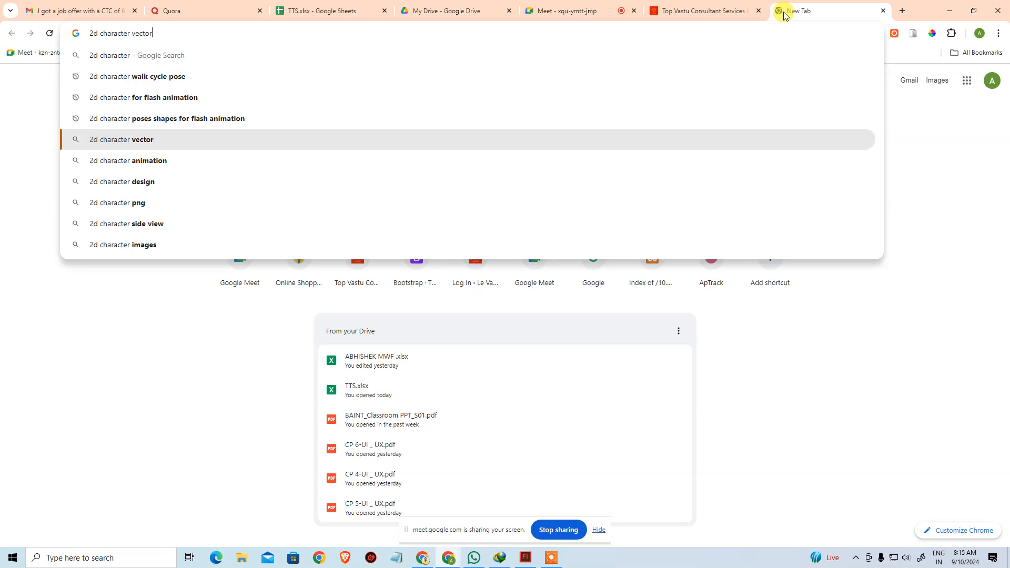
text(cutout)
key(Return)
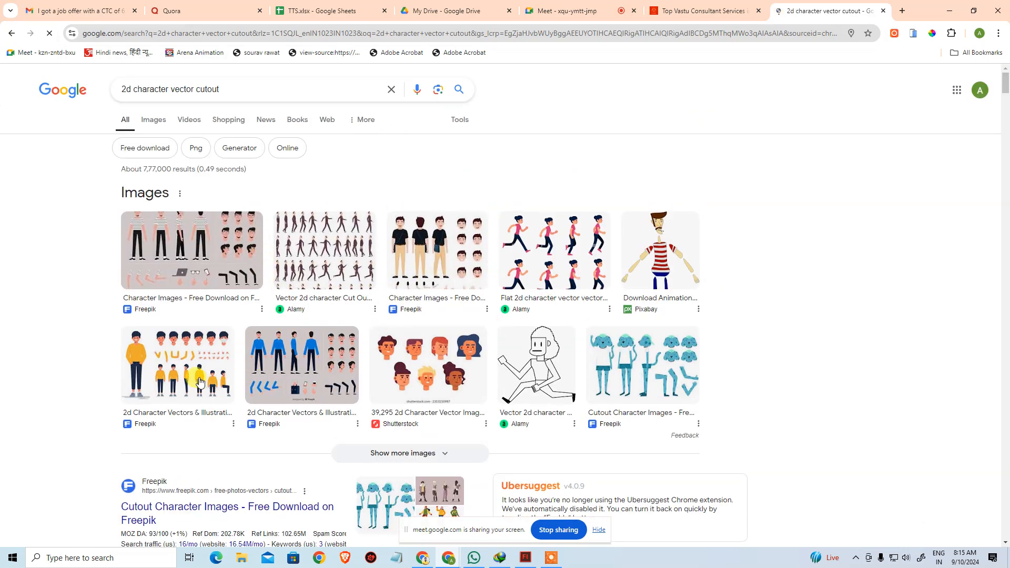
Examine the cutout character image results and related images, including the Shutterstock sheet of the woman in a red top.
click(202, 378)
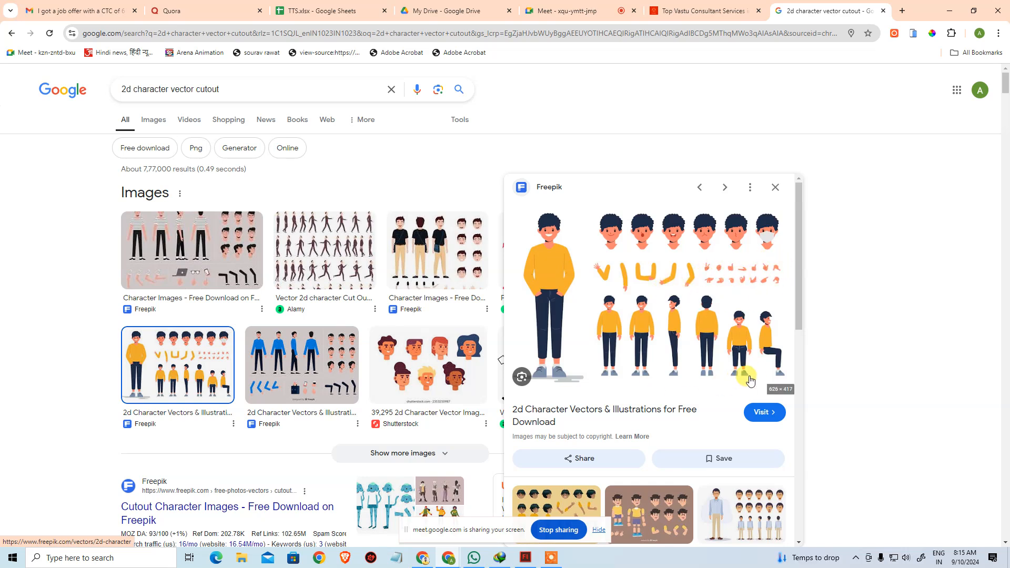
scroll(747, 376, down, 2)
scroll(761, 375, down, 3)
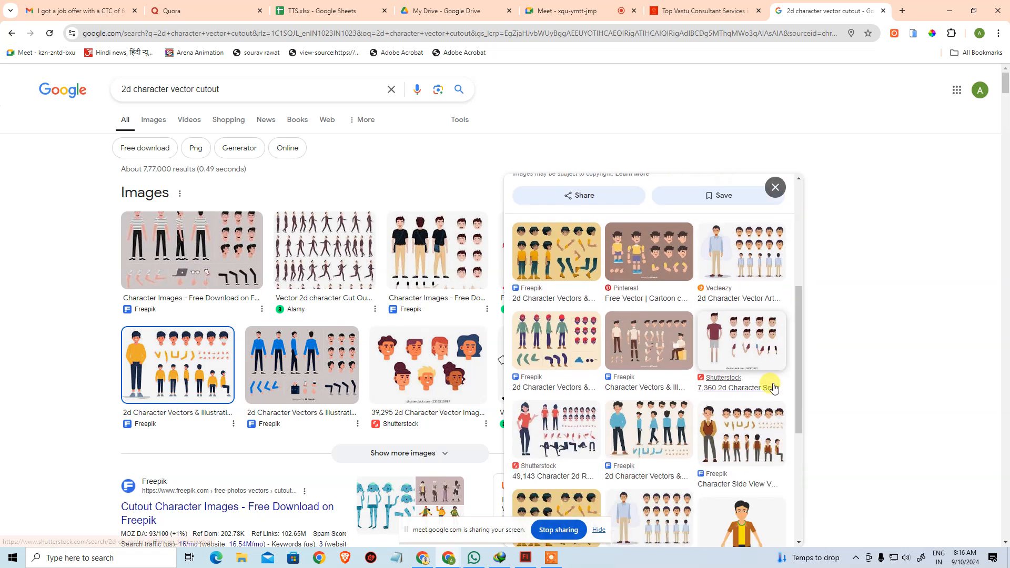
scroll(747, 416, down, 2)
scroll(736, 350, up, 1)
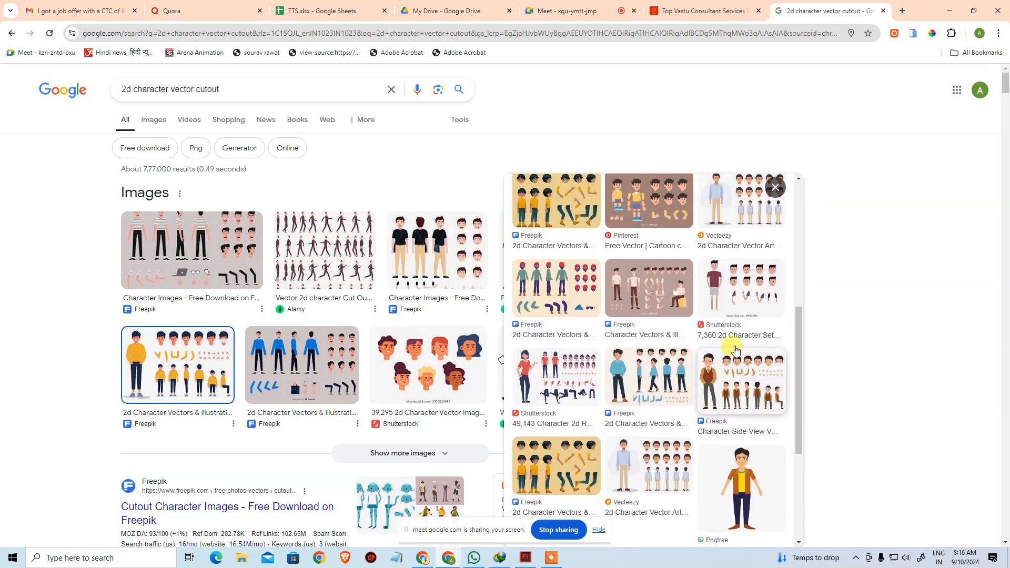
click(559, 378)
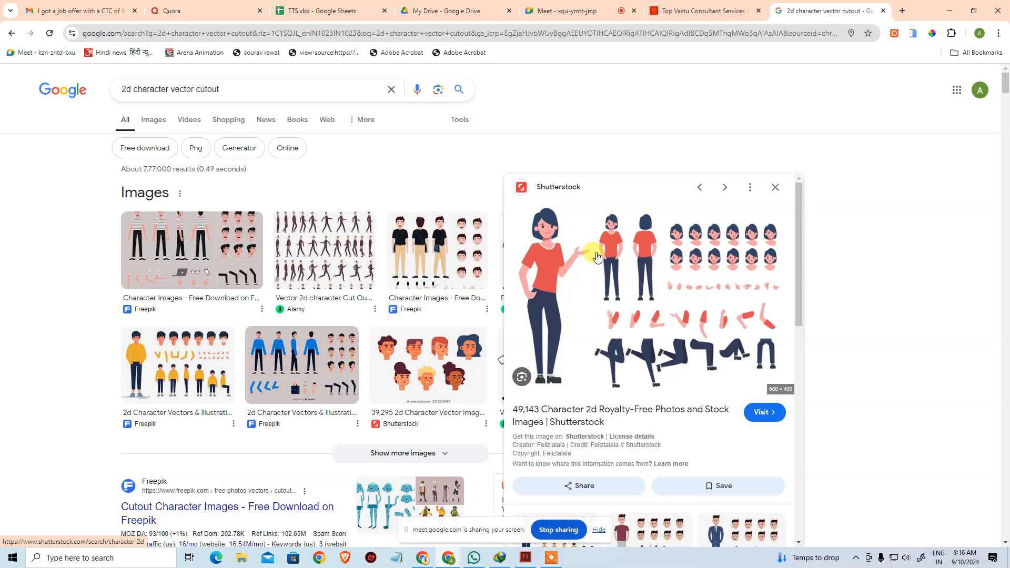
click(630, 284)
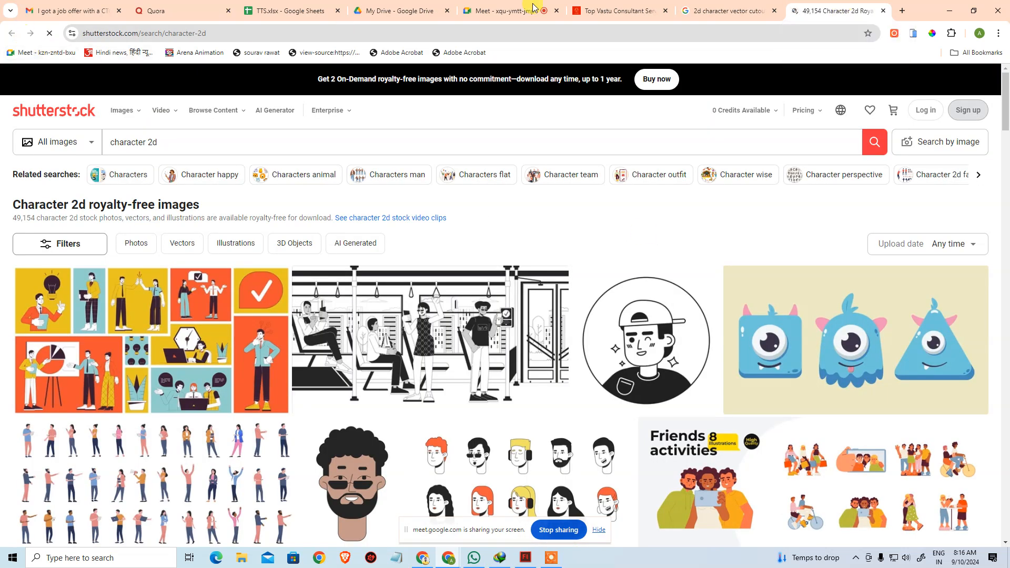
middle_click(847, 7)
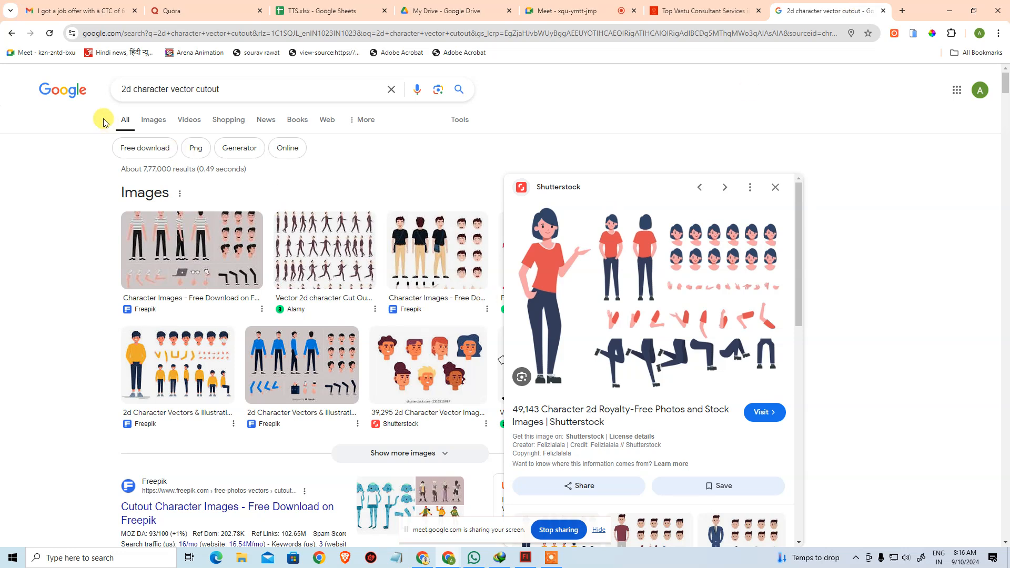
Open the Freepik vector of the young man in the yellow sweater and download it with the free licence.
click(178, 368)
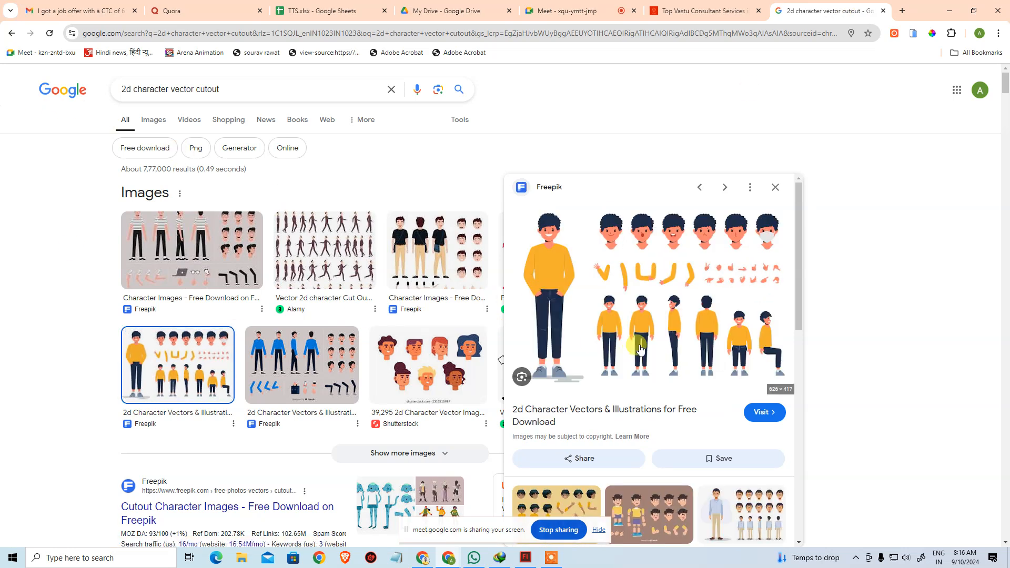
click(690, 319)
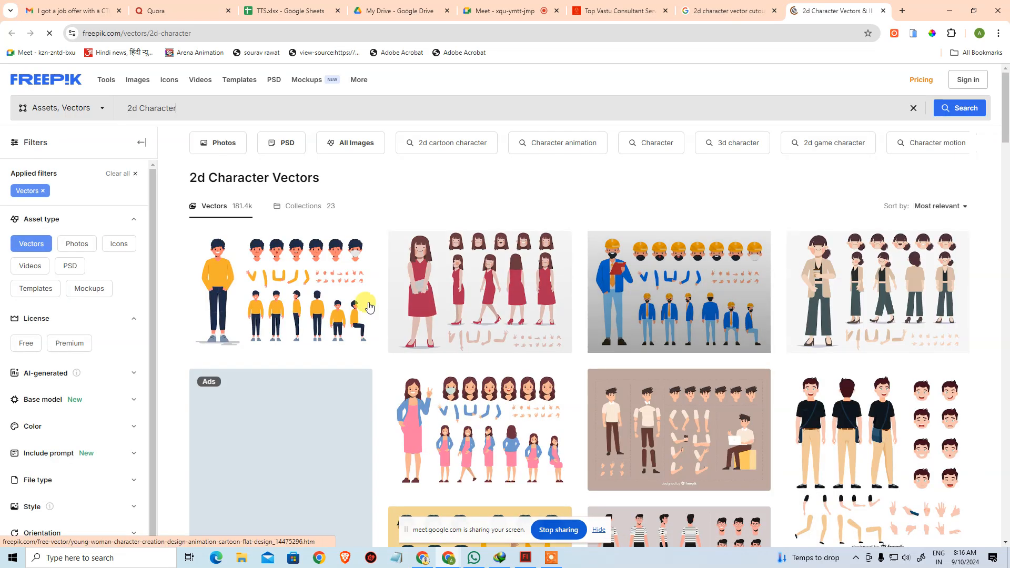
click(273, 282)
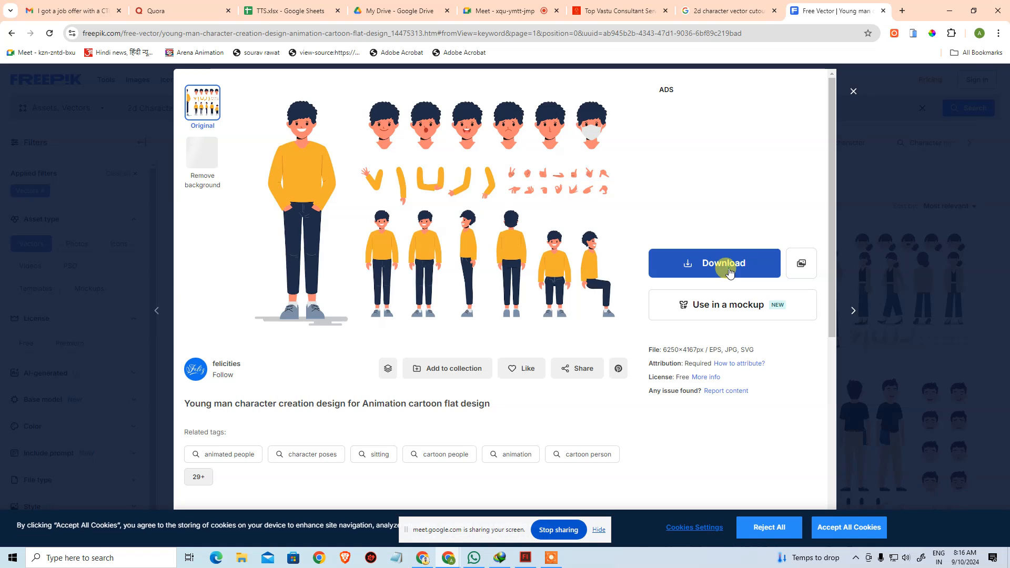
click(719, 370)
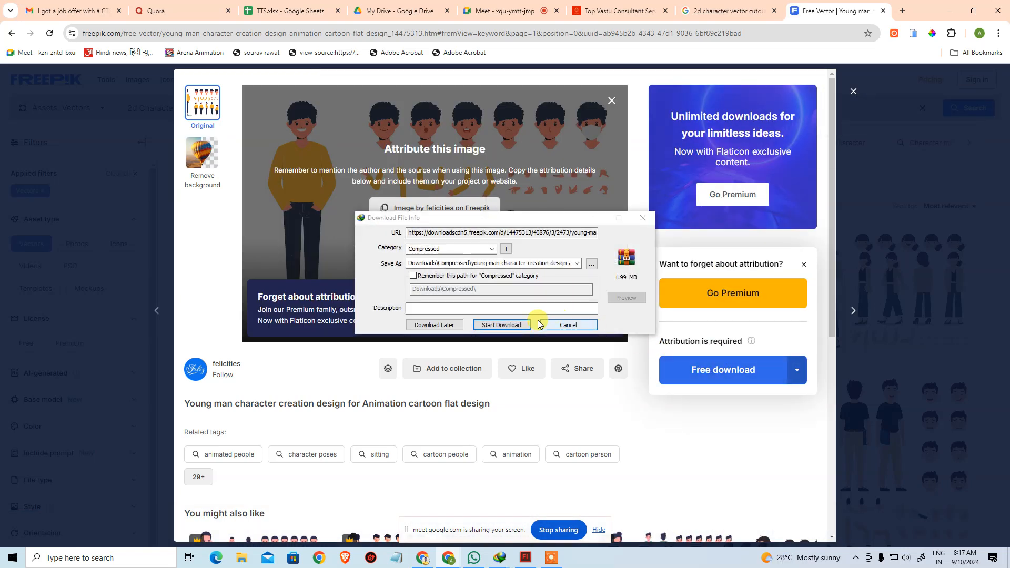
click(512, 325)
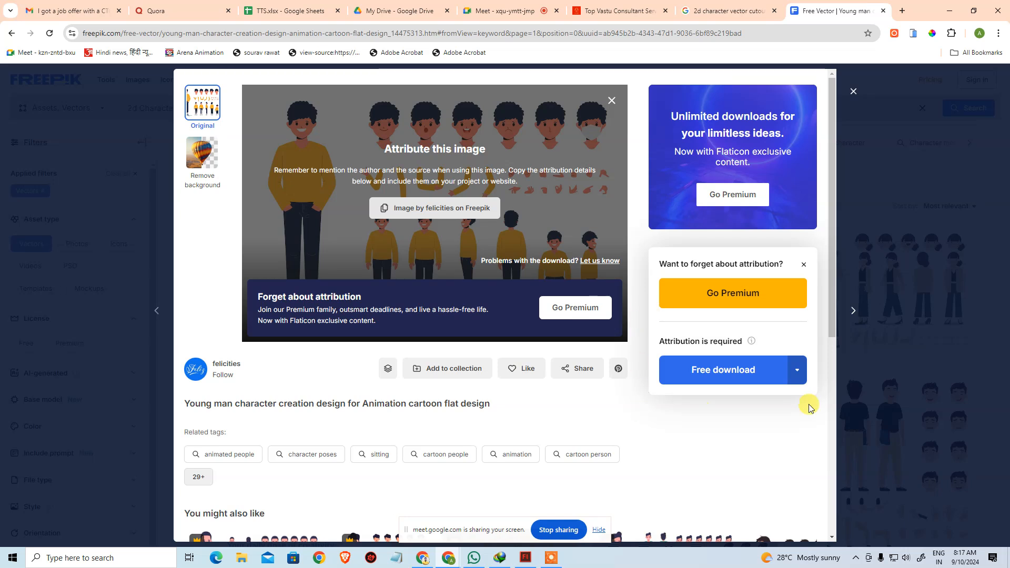
Launch Internet Download Manager and open the folder containing the downloaded young-man-character-creation-design-animation-cartoon-flat-design.zip.
key(alt+Tab)
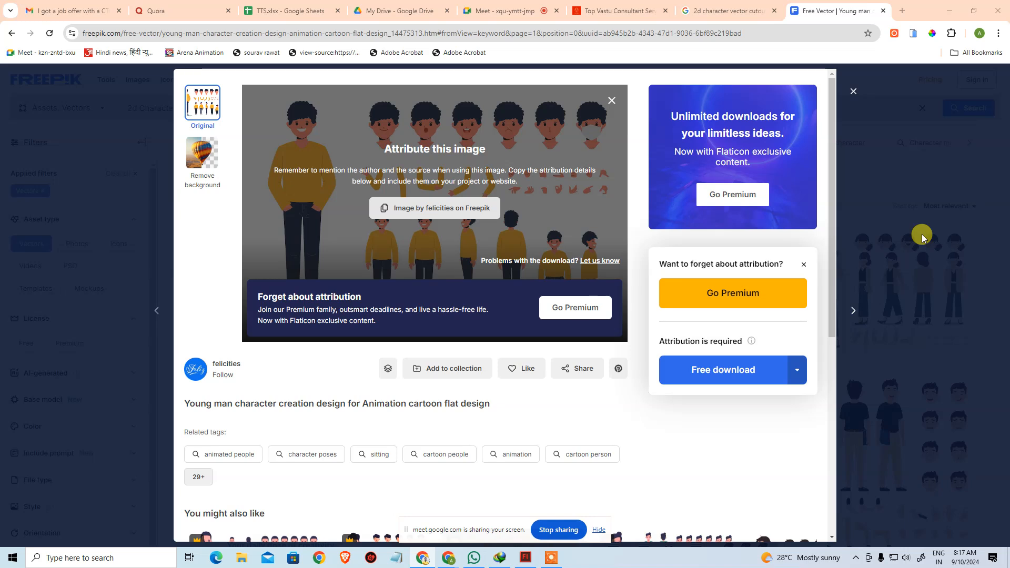
key(super)
text(idm)
key(Return)
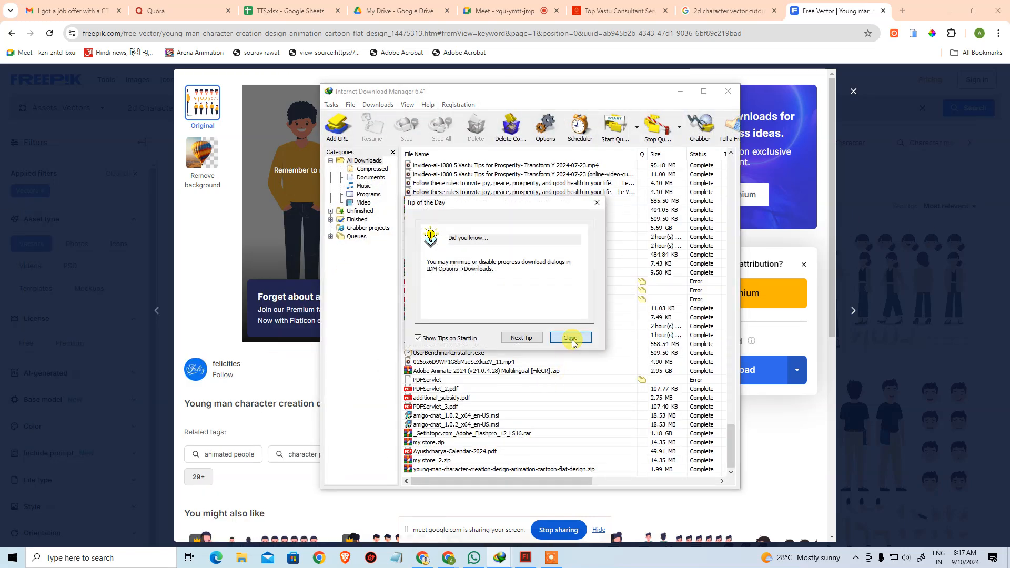
click(594, 352)
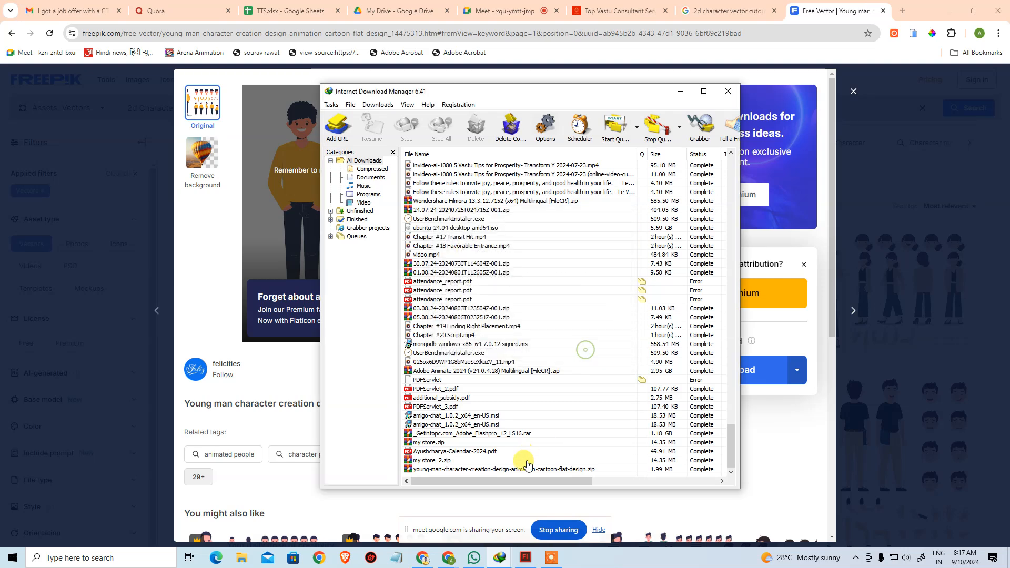
click(520, 470)
right_click(524, 469)
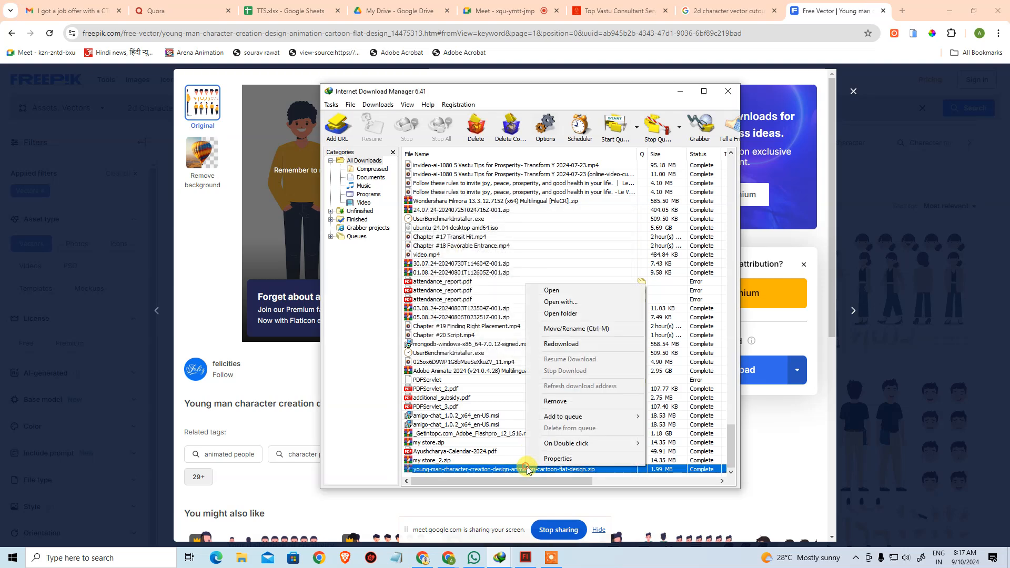
click(589, 315)
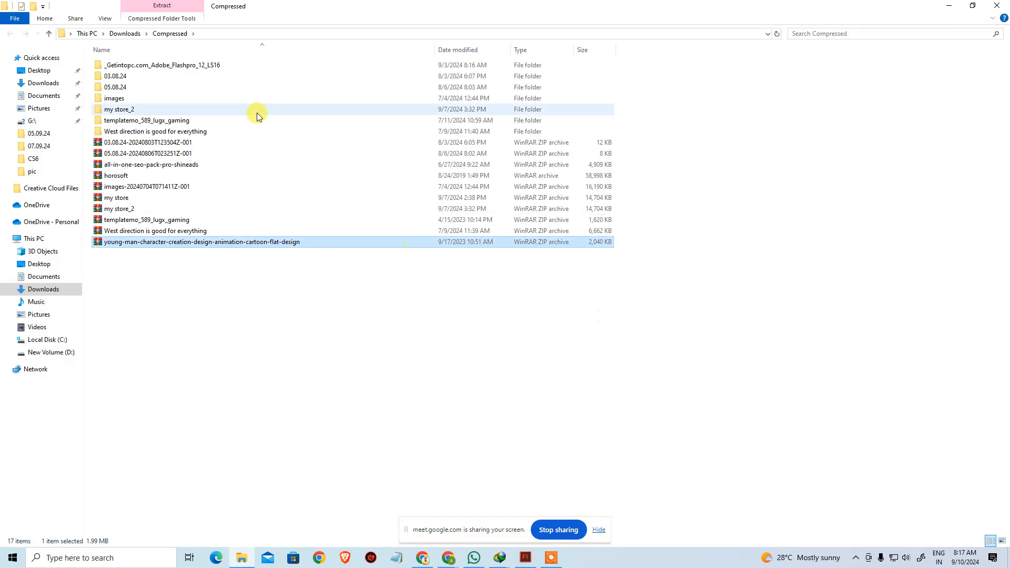
Extract the young-man-character-creation-design-animation-cartoon-flat-design archive into the current Compressed folder.
right_click(270, 246)
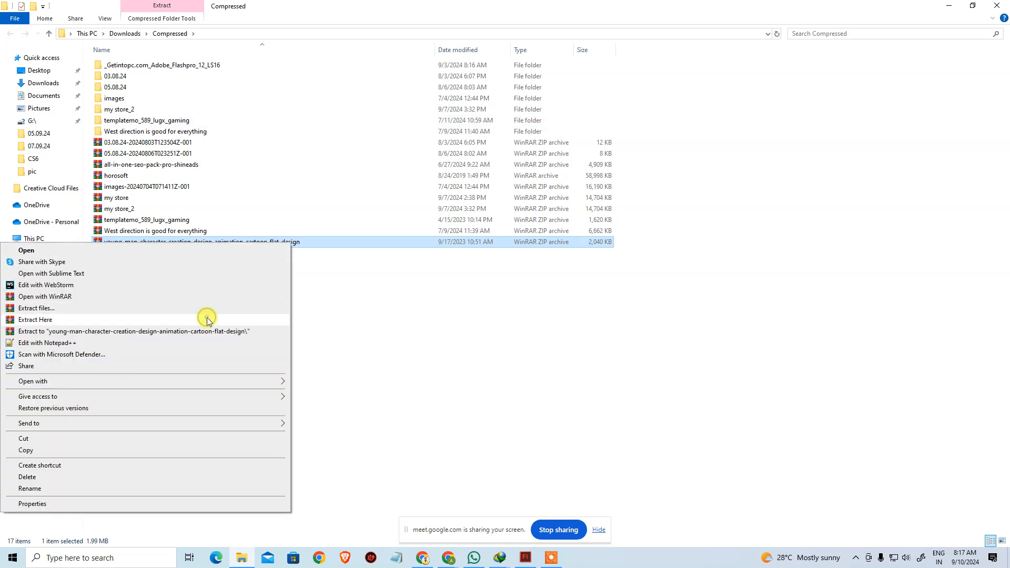
click(206, 320)
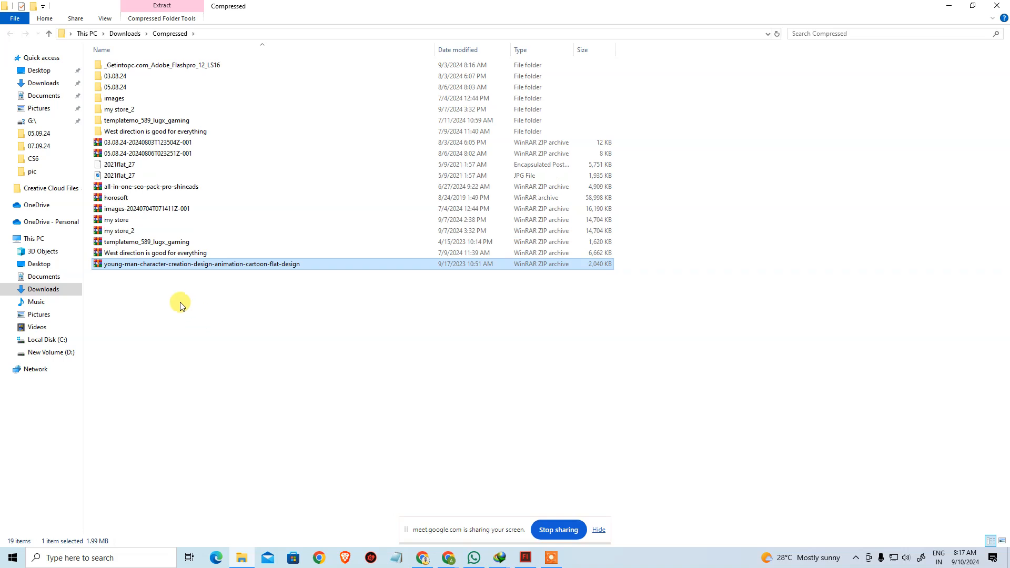
View the extracted 2021flat_27 JPG up close to examine its heads, arms and hands, and close the image.
click(140, 175)
double_click(140, 176)
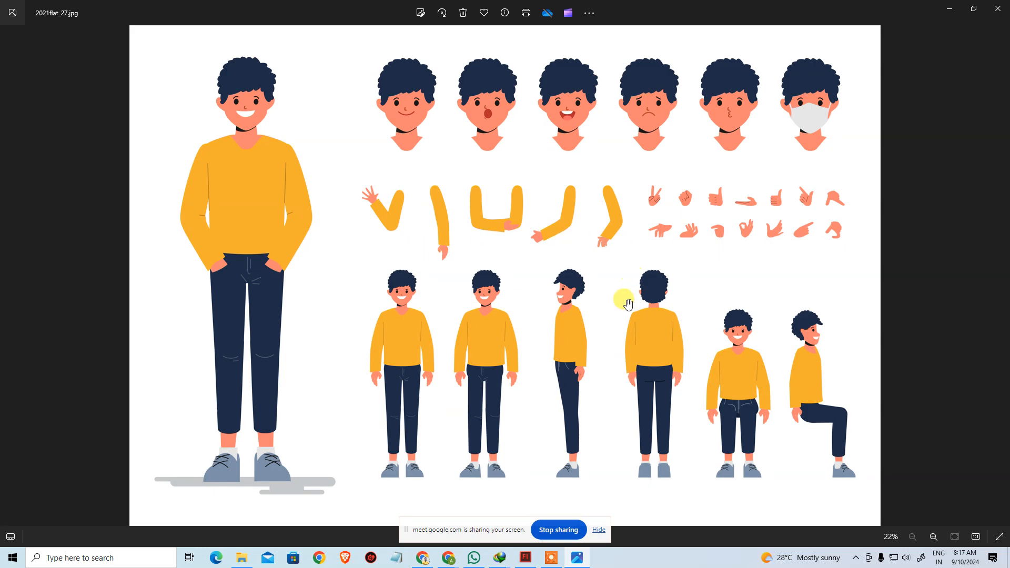
scroll(623, 295, up, 2)
drag(626, 178, 500, 356)
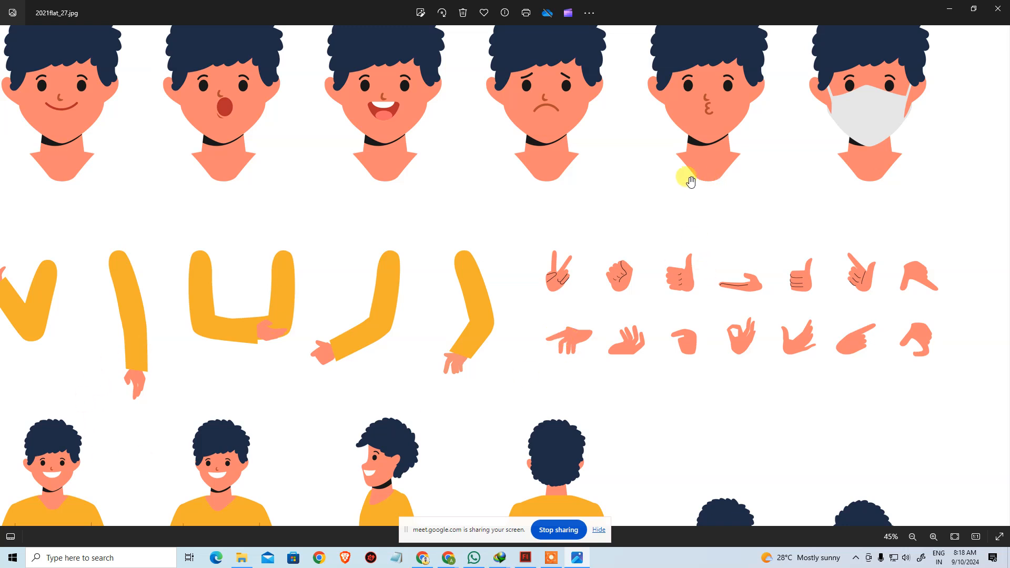
click(1000, 17)
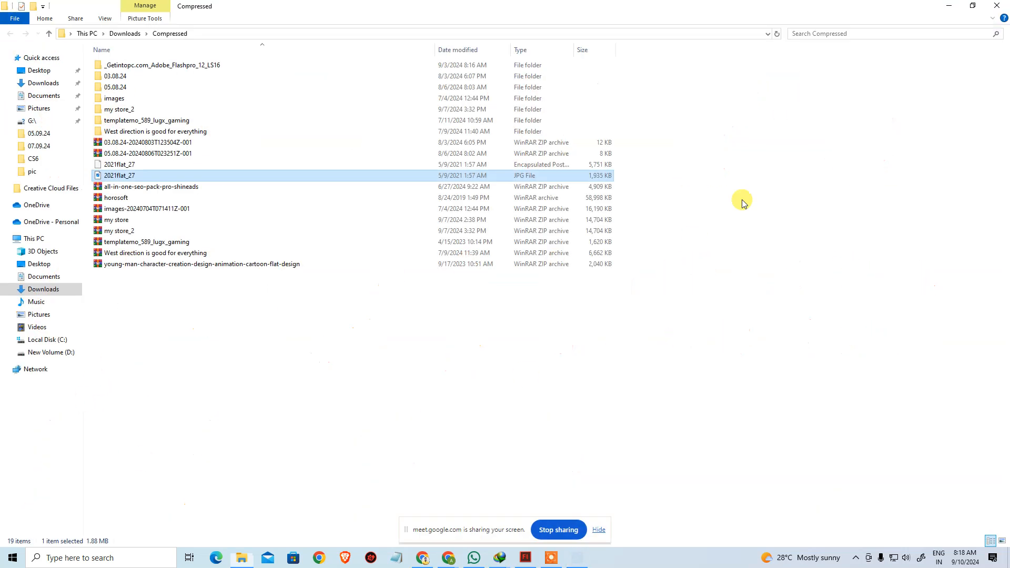
Select the extracted 2021flat_27 EPS file, switch to Adobe Flash Professional CS6 and bring up the file import dialog.
click(158, 166)
click(158, 167)
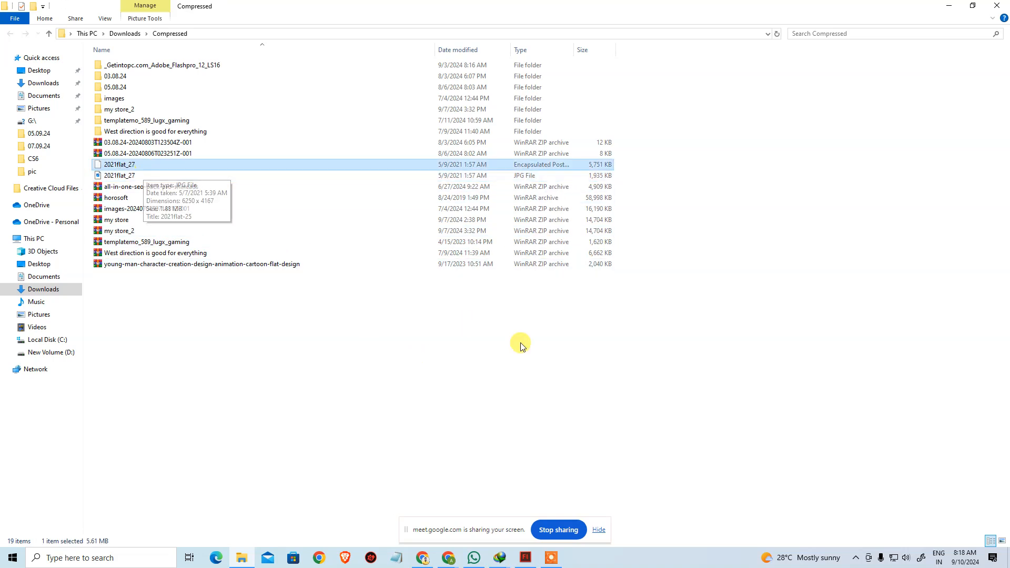
click(526, 557)
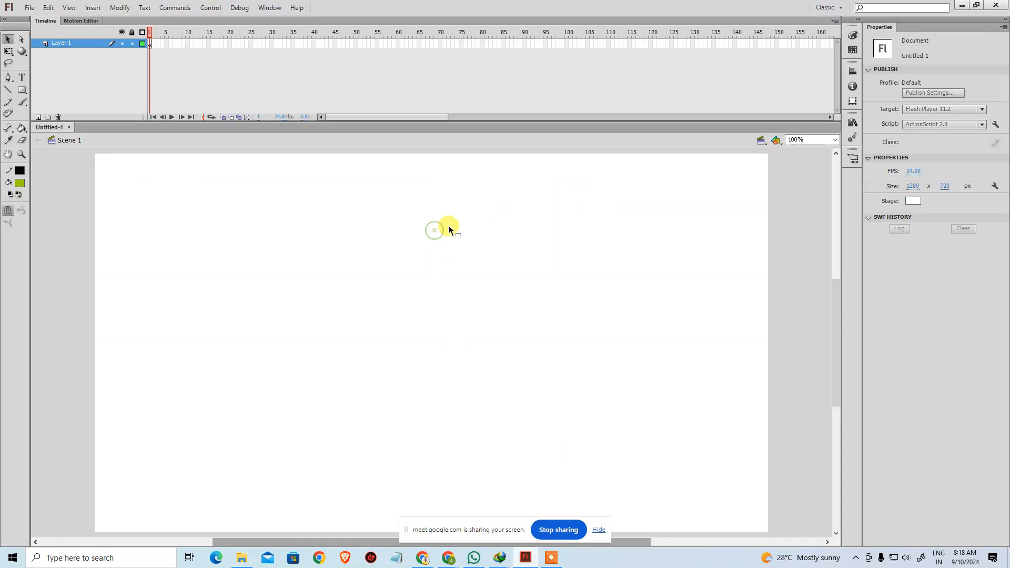
key(ctrl+i)
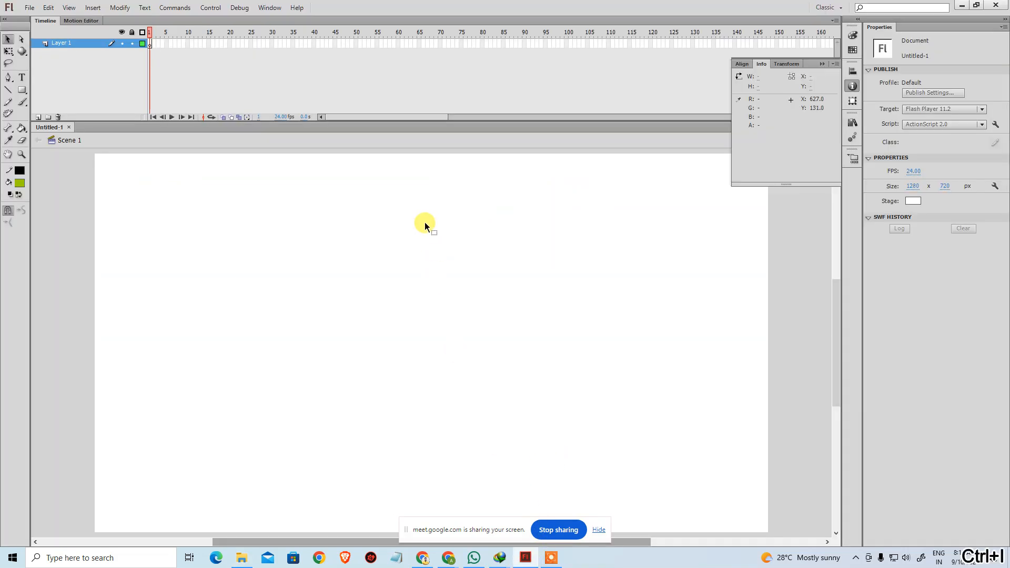
key(ctrl+r)
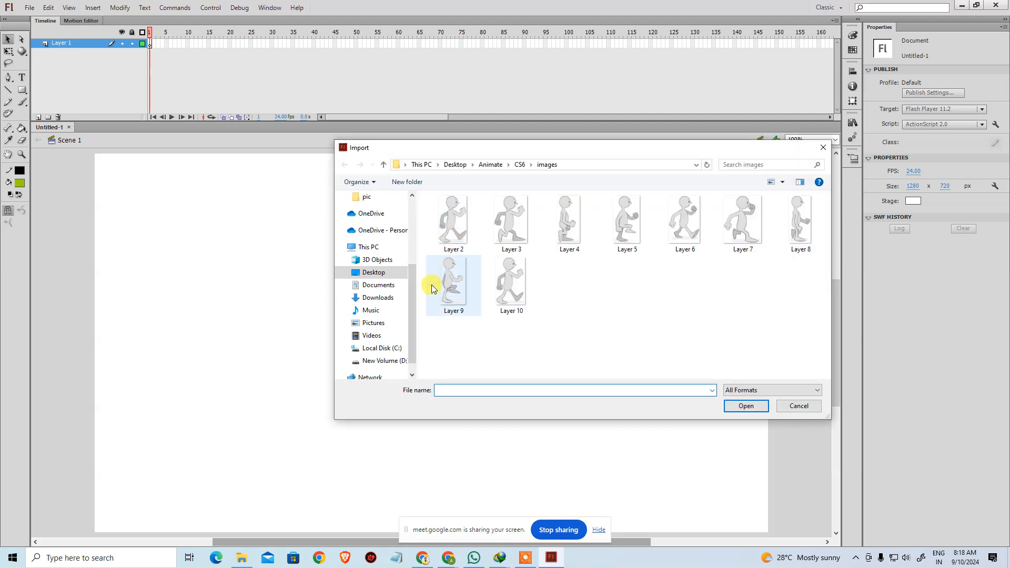
Check the supported import formats and browse to the Compressed folder inside Downloads.
click(759, 390)
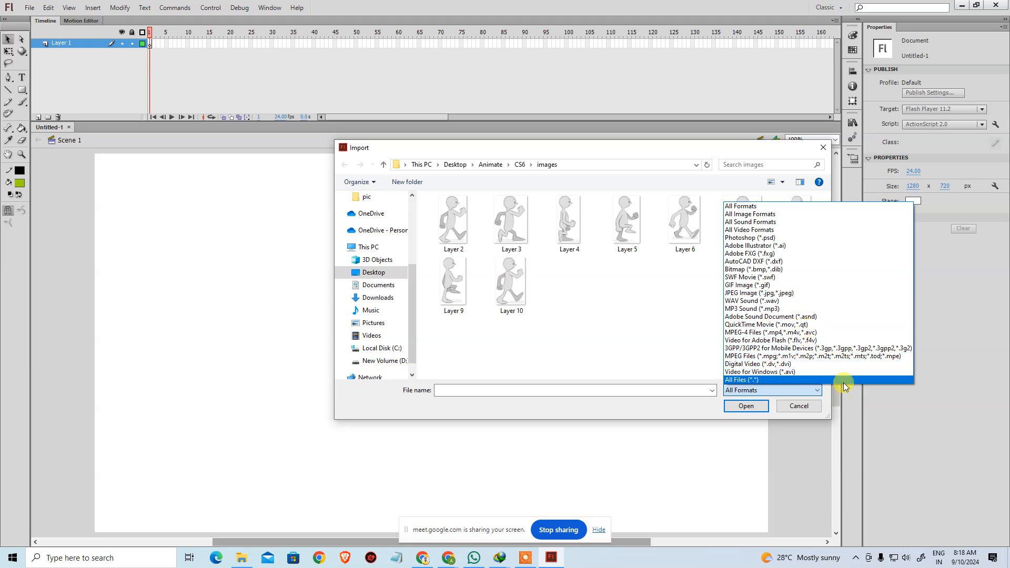
click(392, 300)
click(387, 298)
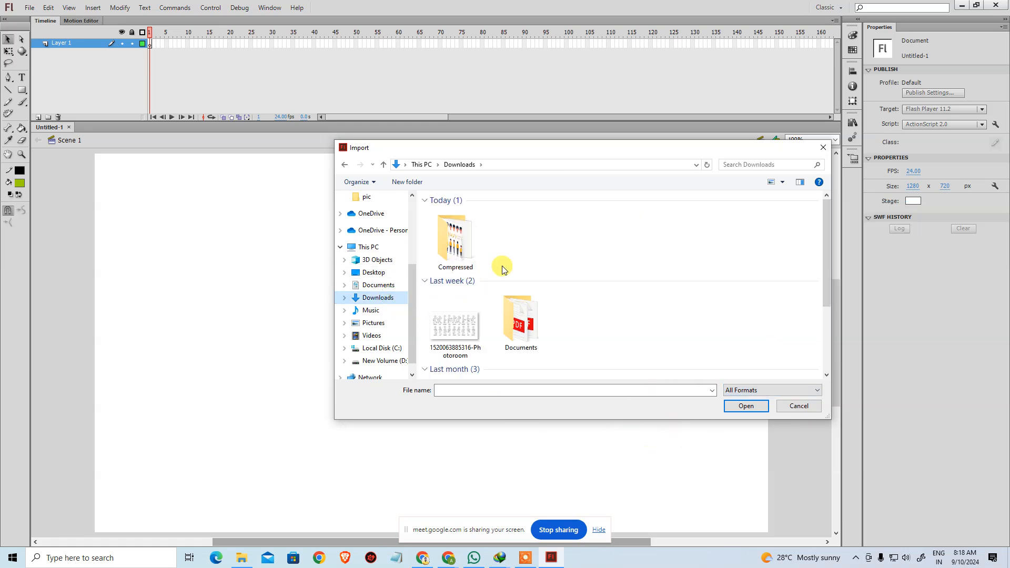
double_click(469, 248)
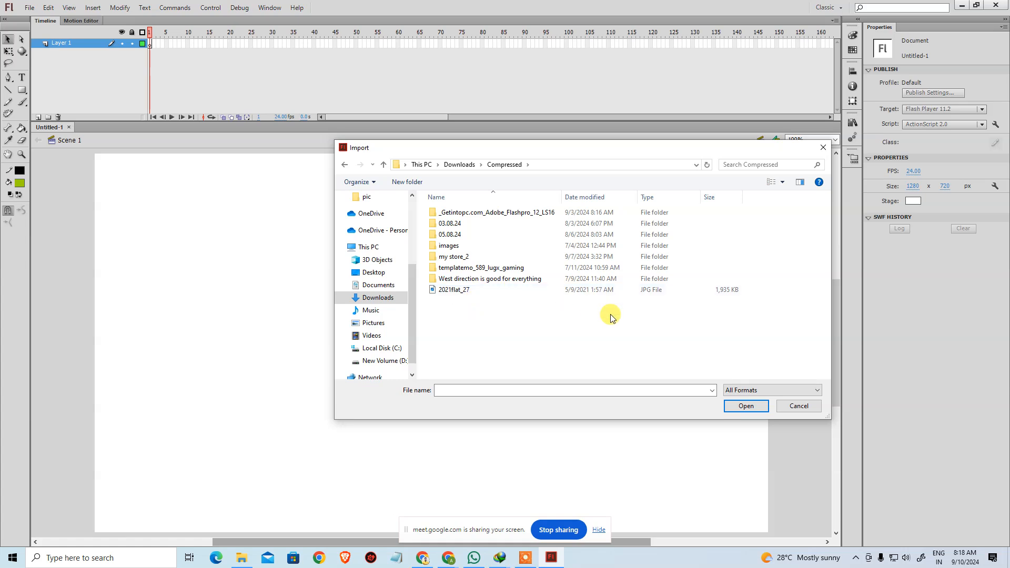
Set the import filter to All Files (*.*), try to import 2021flat_27 and dismiss the message.
click(738, 391)
click(739, 392)
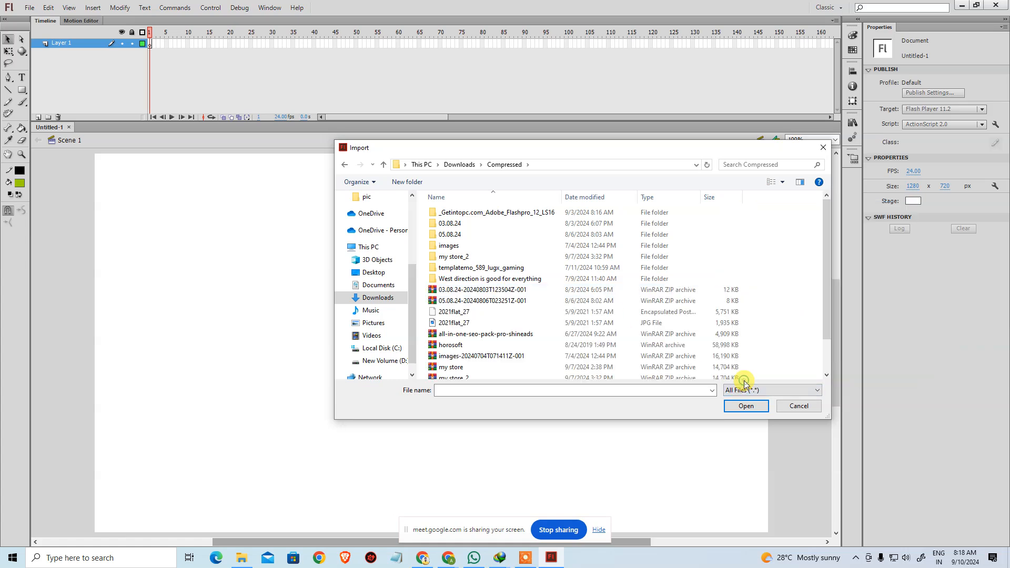
click(488, 323)
click(746, 406)
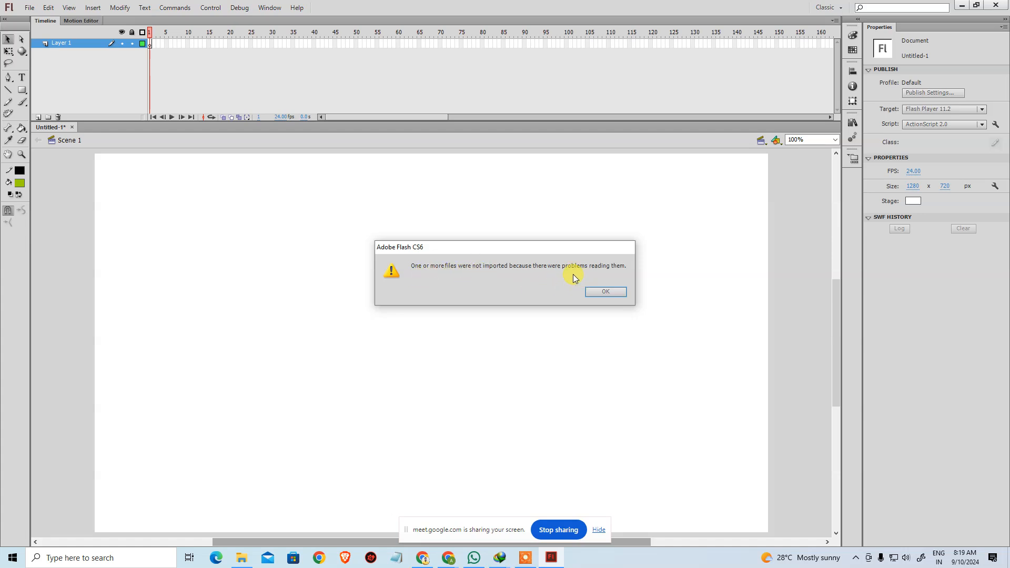
click(595, 291)
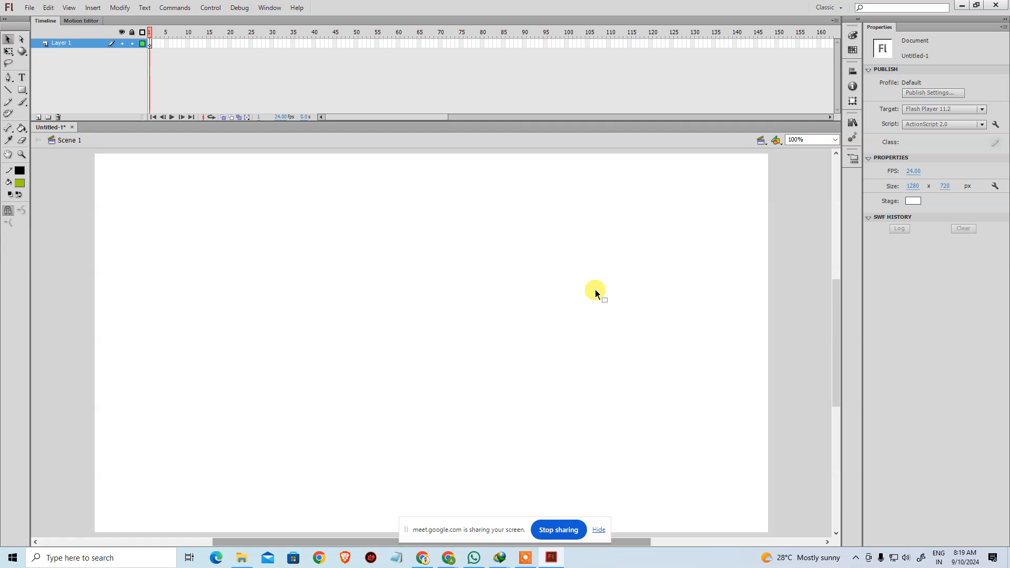
Search Windows for Illustrator and launch Adobe Illustrator 2020.
key(super)
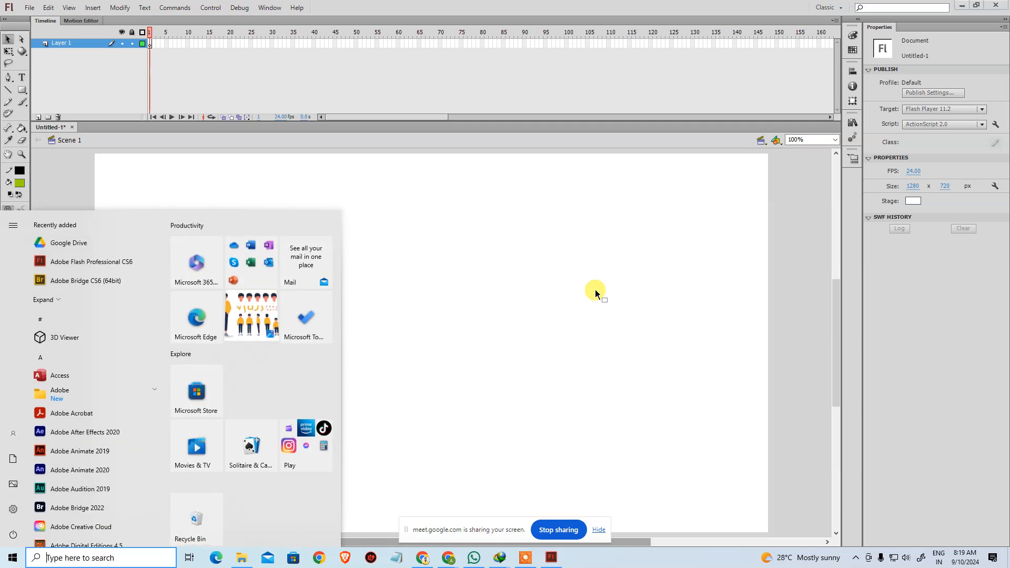
text(ill)
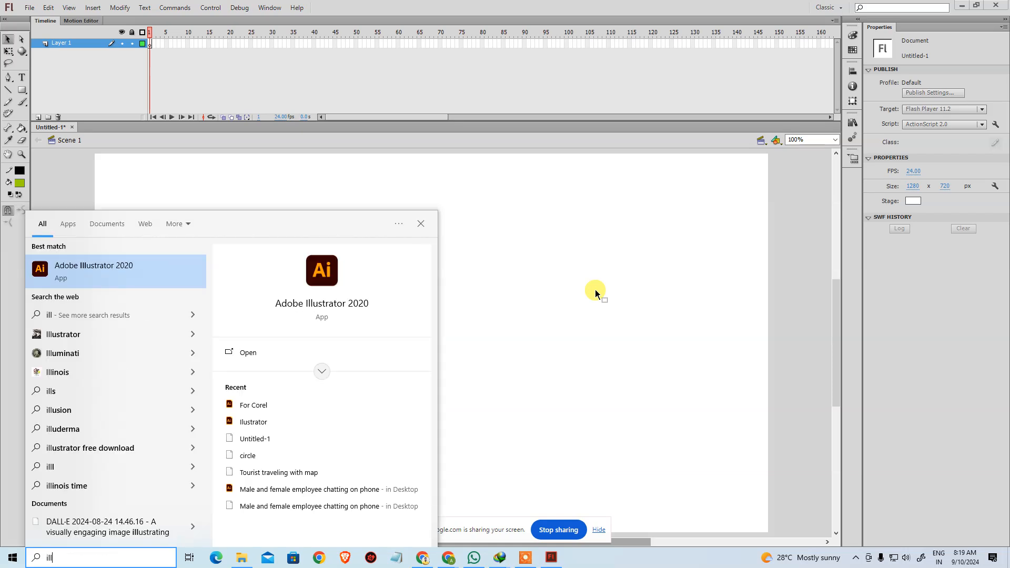
key(Return)
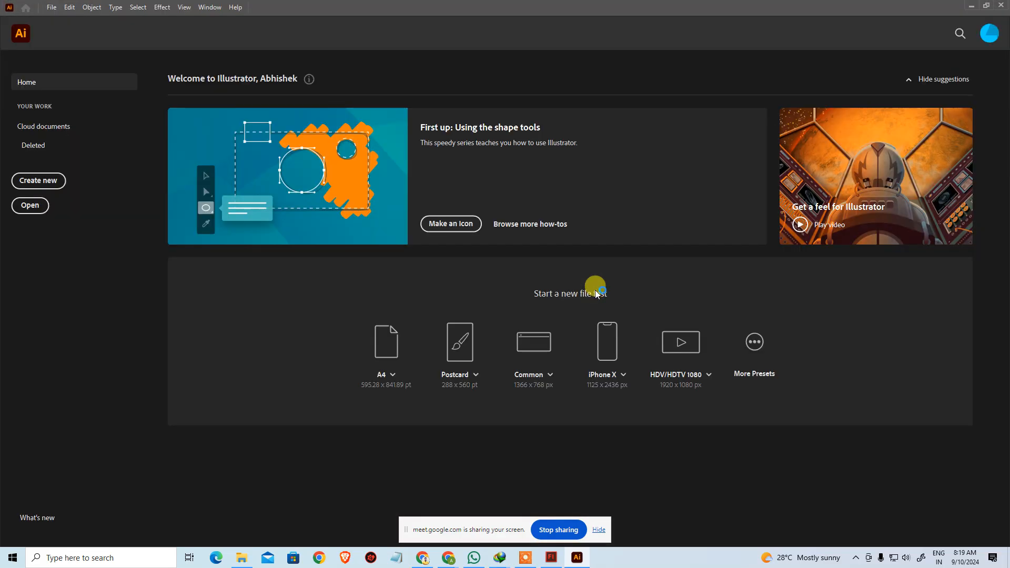
Open the 2021flat_27 EPS file from the Compressed folder in Illustrator, retaining the 9-slice scaling option for symbols.
click(242, 558)
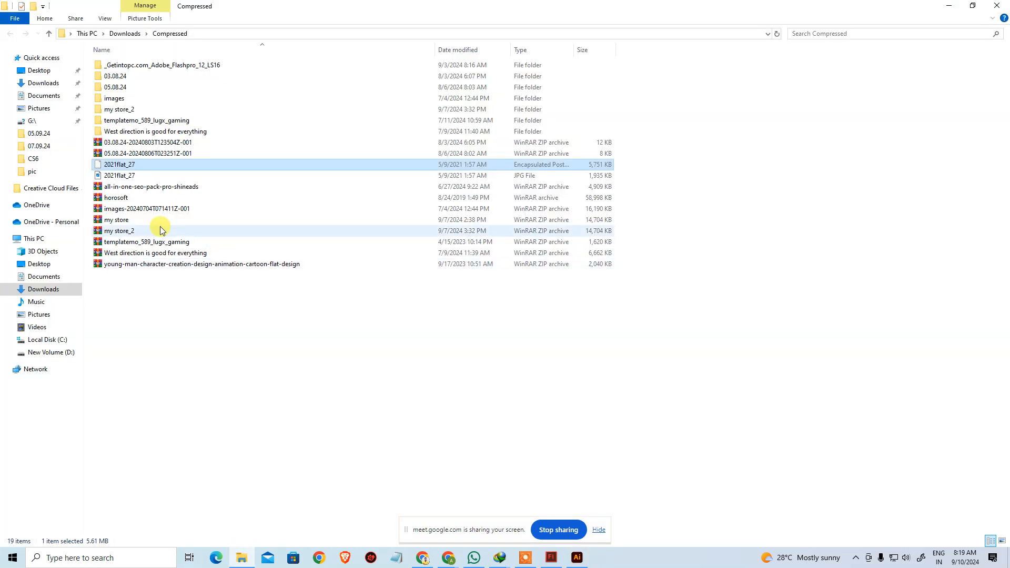
drag(125, 168, 358, 274)
key(alt+Tab)
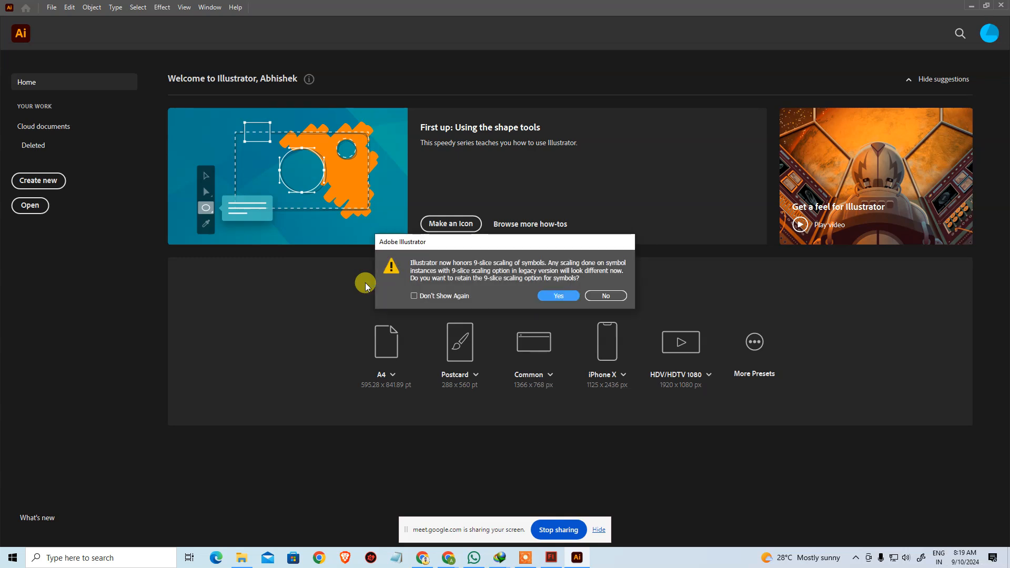
click(561, 295)
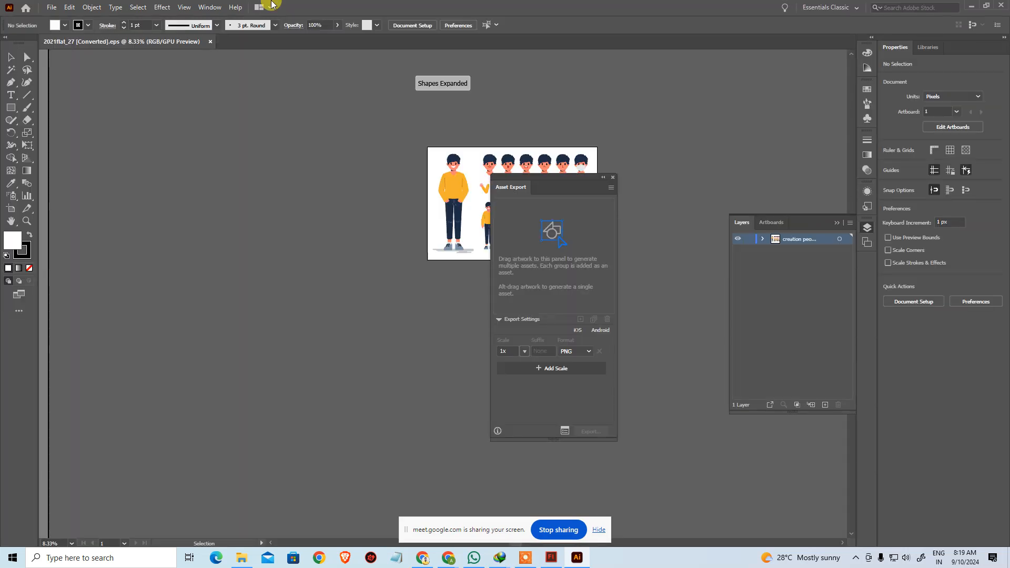
Examine the character's arms and body poses at 100% and check how the artwork is grouped.
drag(560, 189, 227, 145)
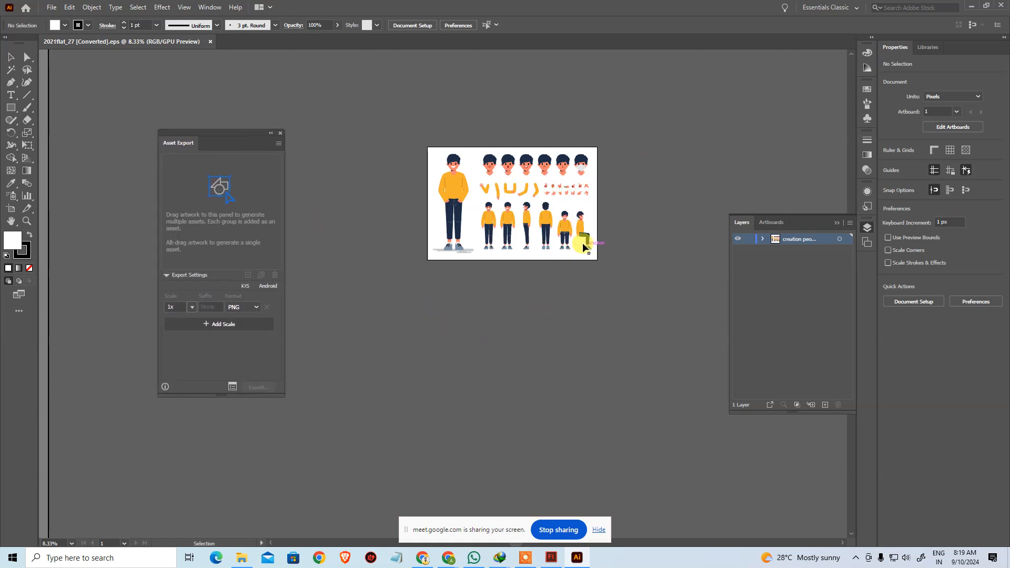
key(ctrl+1)
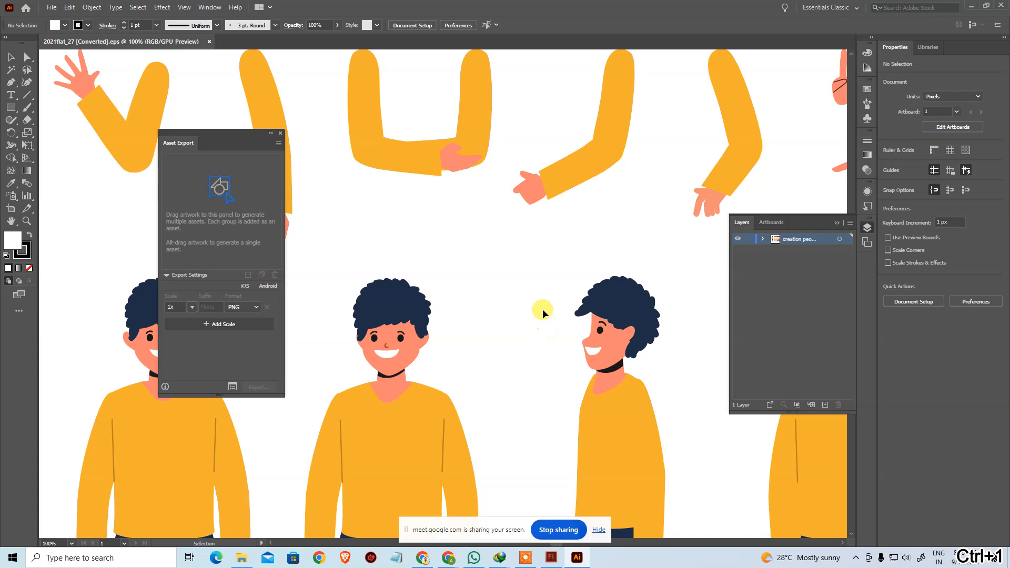
drag(429, 153, 479, 261)
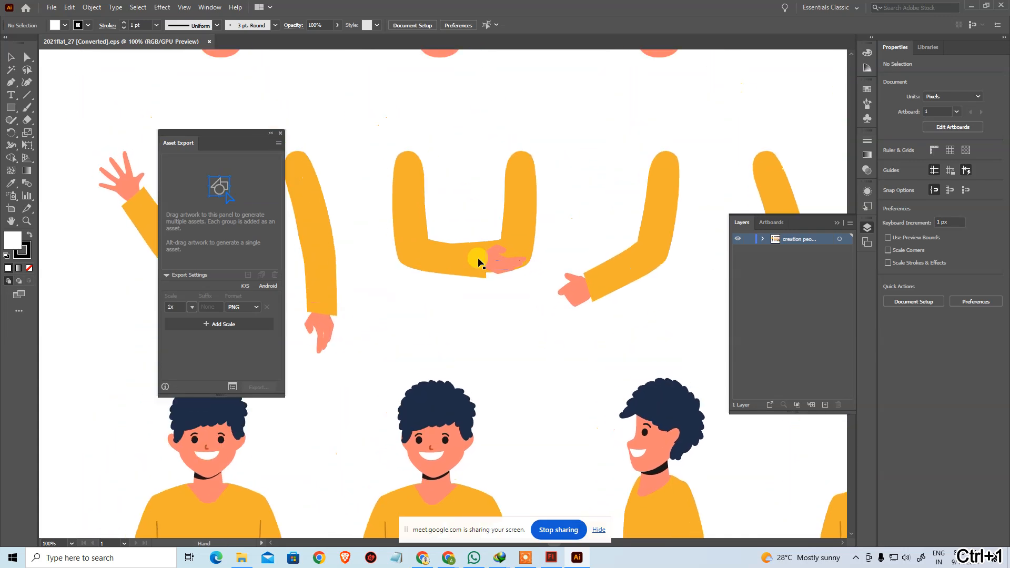
click(408, 199)
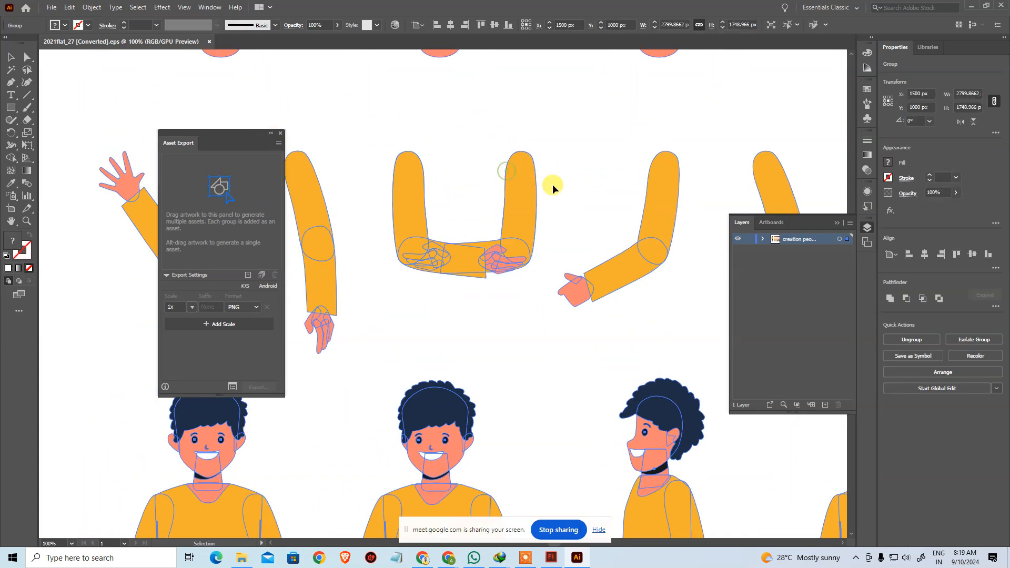
click(581, 192)
click(638, 266)
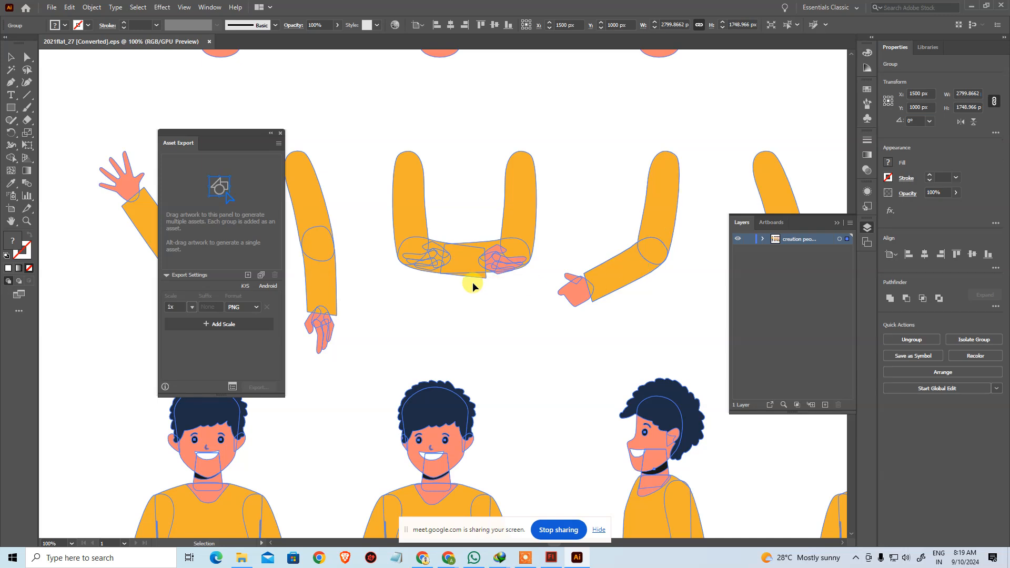
drag(395, 291, 584, 294)
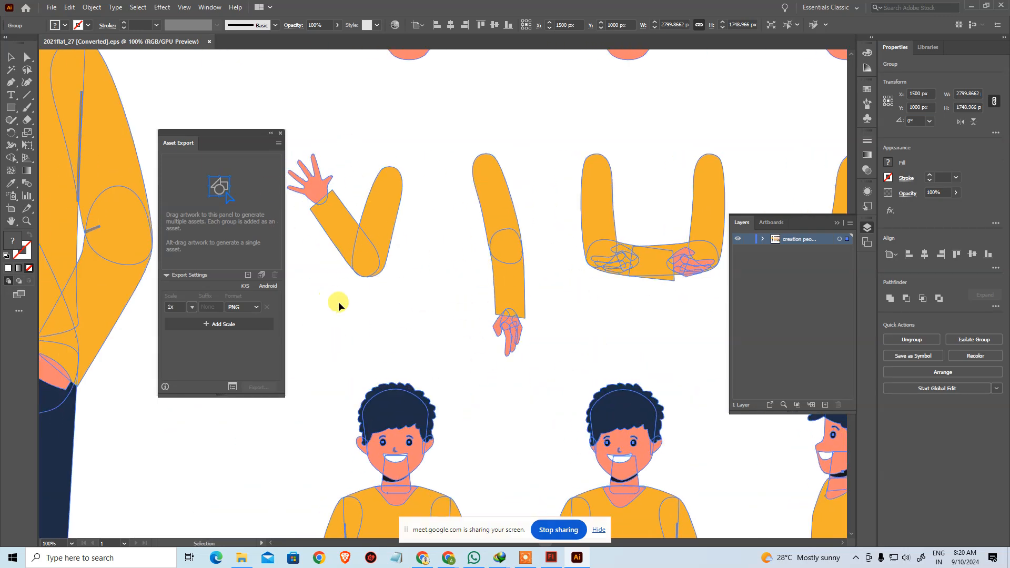
key(ctrl+minus)
key(ctrl+minus)
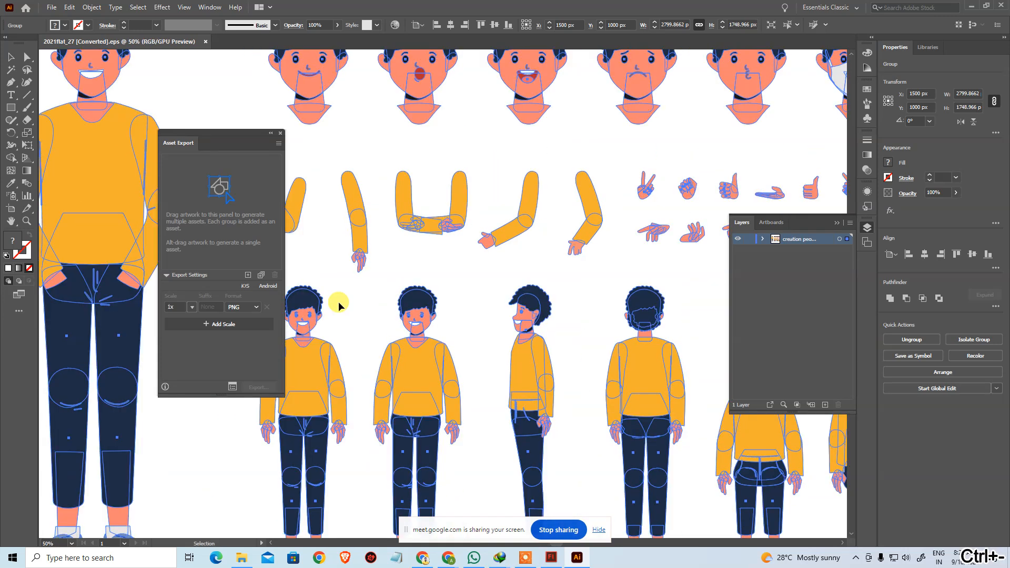
Close Asset Export and collapse Layers so that the whole character sheet is uncovered, with nothing selected.
click(282, 133)
key(ctrl+minus)
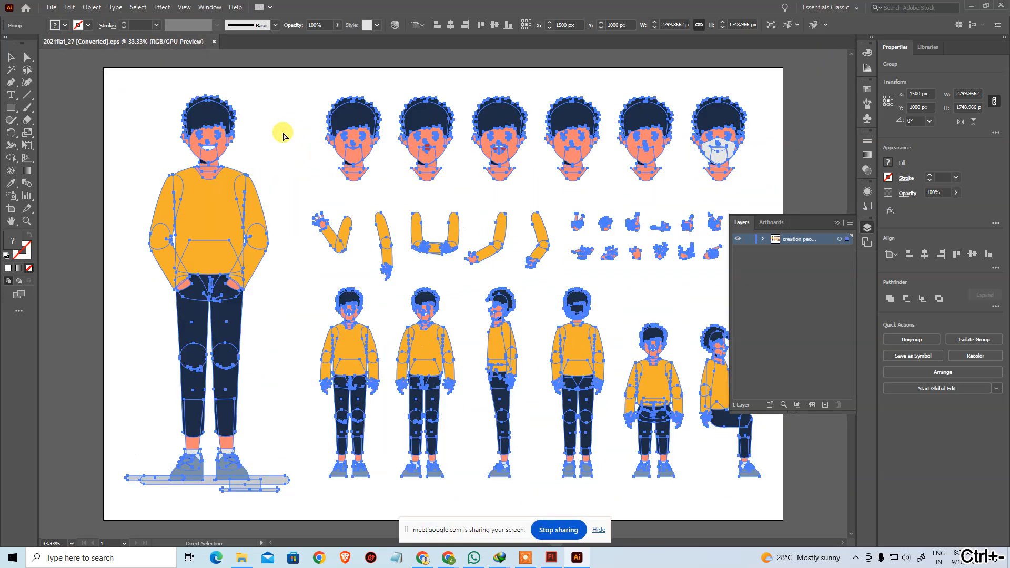
click(85, 244)
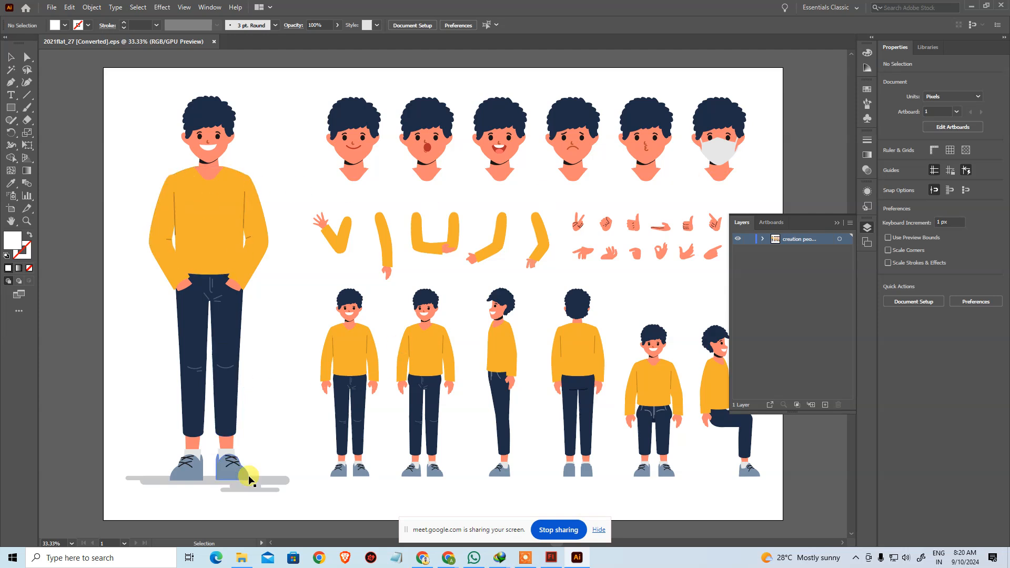
click(221, 405)
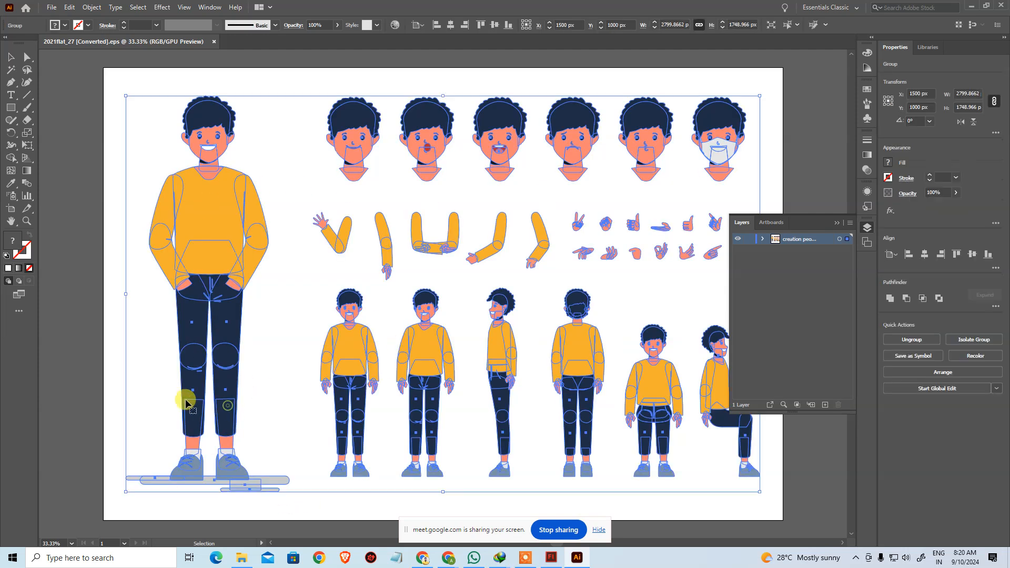
click(799, 453)
click(862, 227)
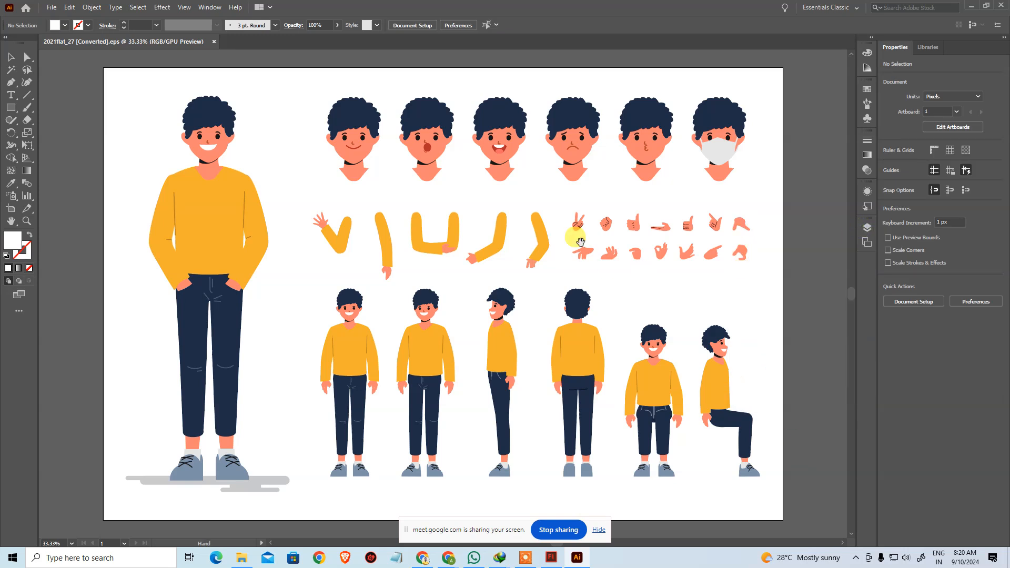
Ungroup the entire character sheet and select the large standing figure to check its separation.
click(587, 258)
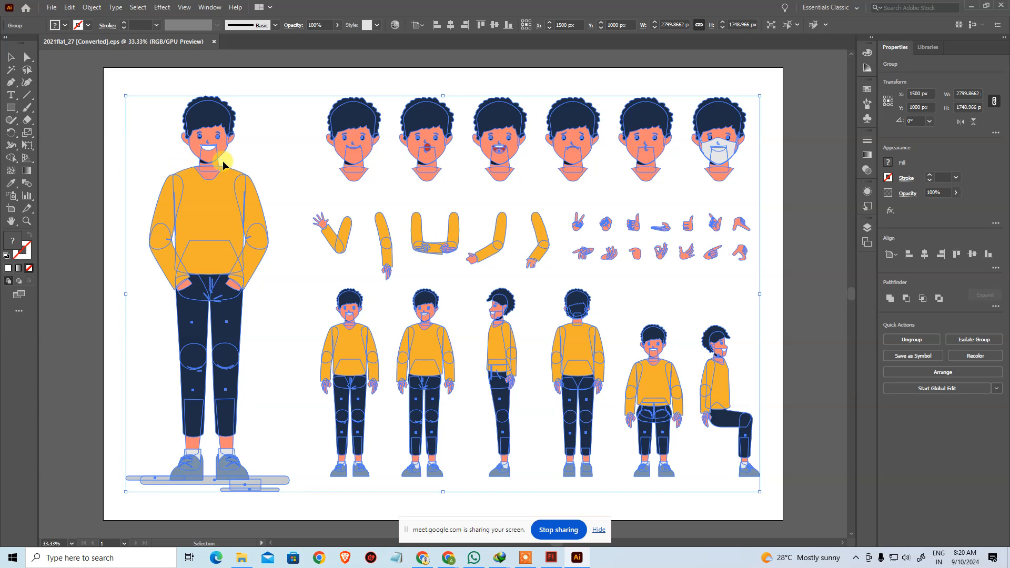
right_click(203, 198)
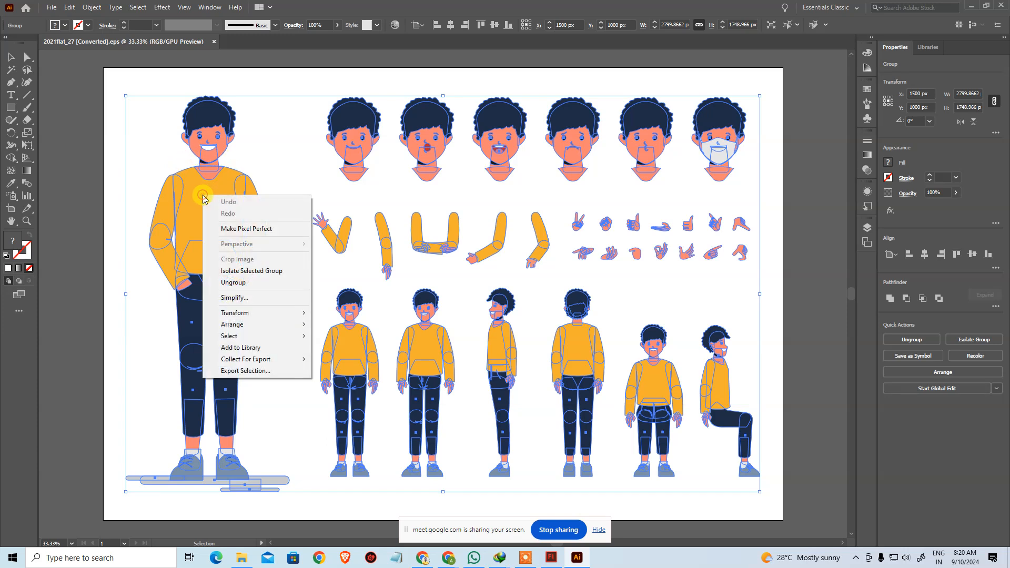
click(249, 285)
click(278, 179)
click(228, 209)
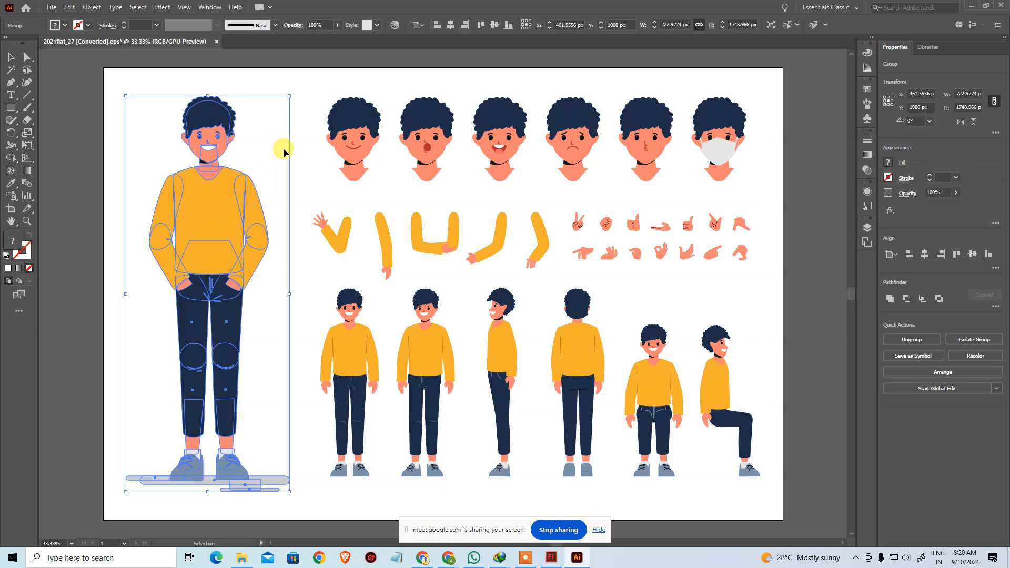
Ungroup the row of six heads and check that individual heads can be selected.
click(353, 136)
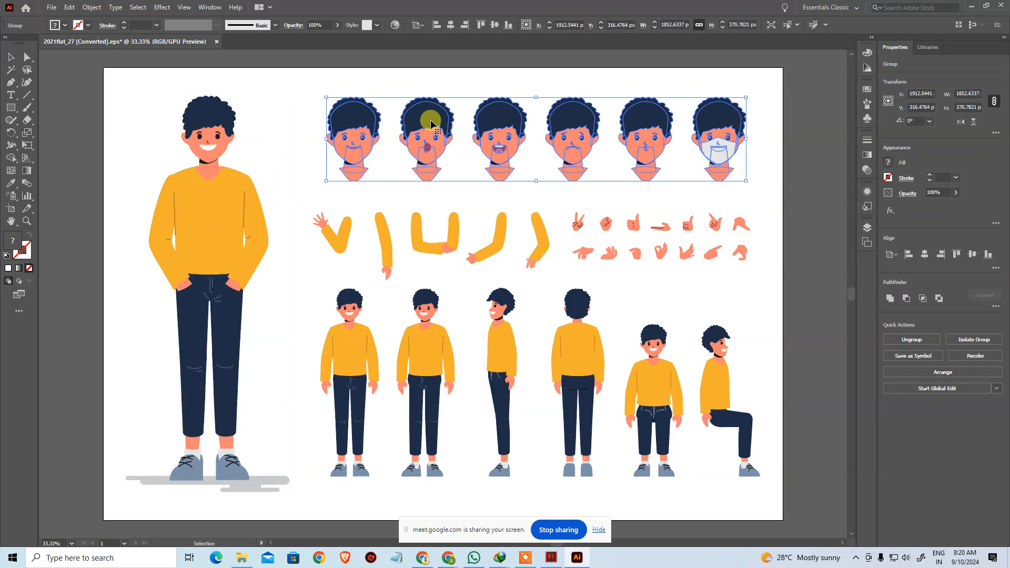
right_click(441, 130)
click(461, 208)
click(379, 198)
click(361, 118)
click(439, 119)
click(531, 125)
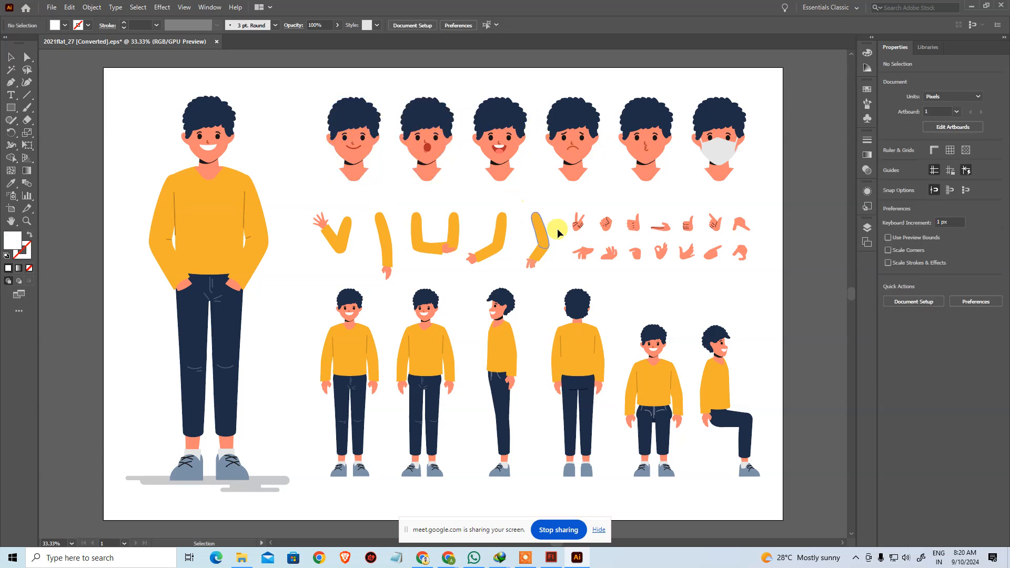
Ungroup the row of bent arms and the set of hand gestures so that each piece is separate.
click(542, 243)
right_click(545, 243)
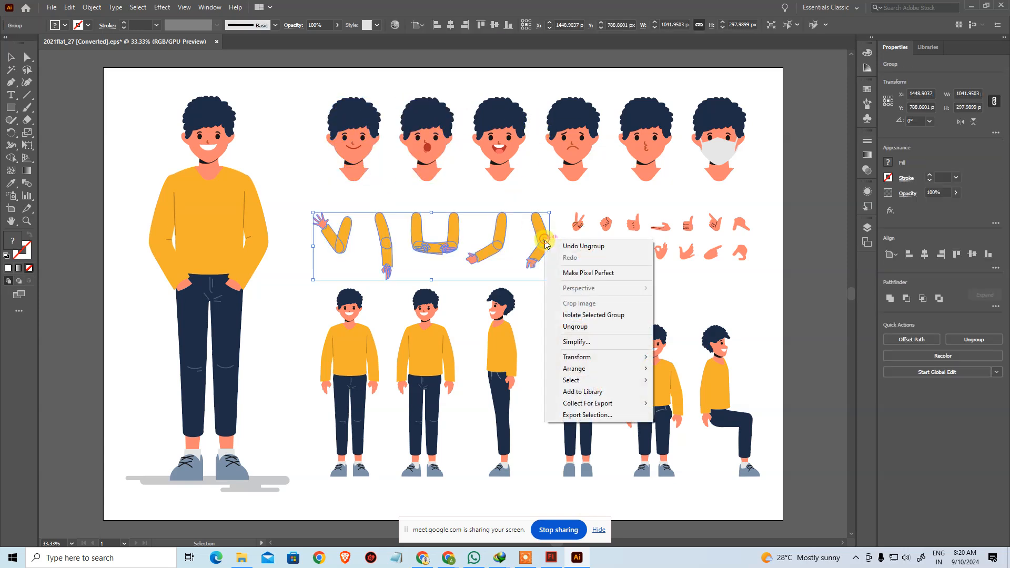
click(584, 327)
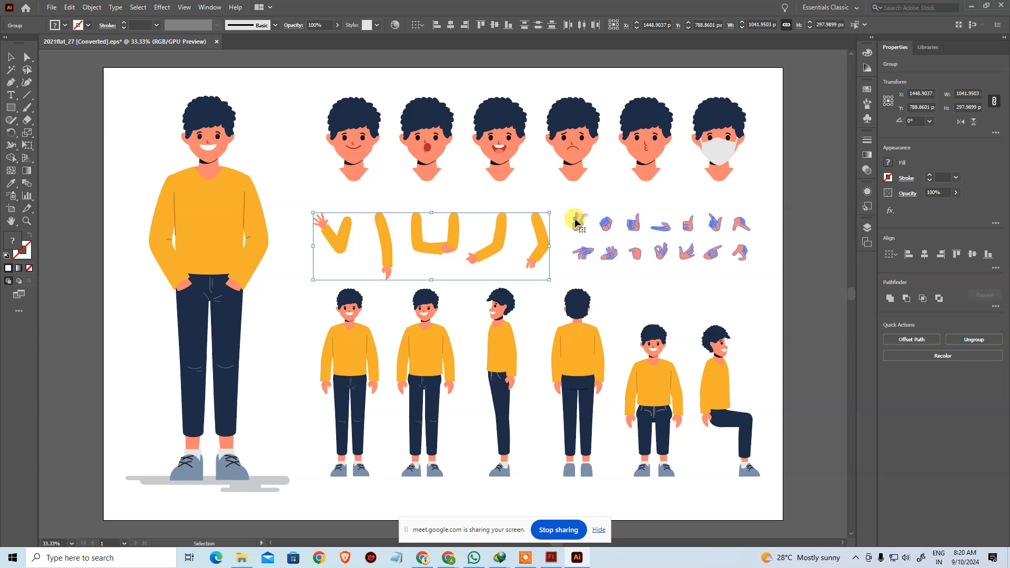
click(577, 224)
right_click(579, 225)
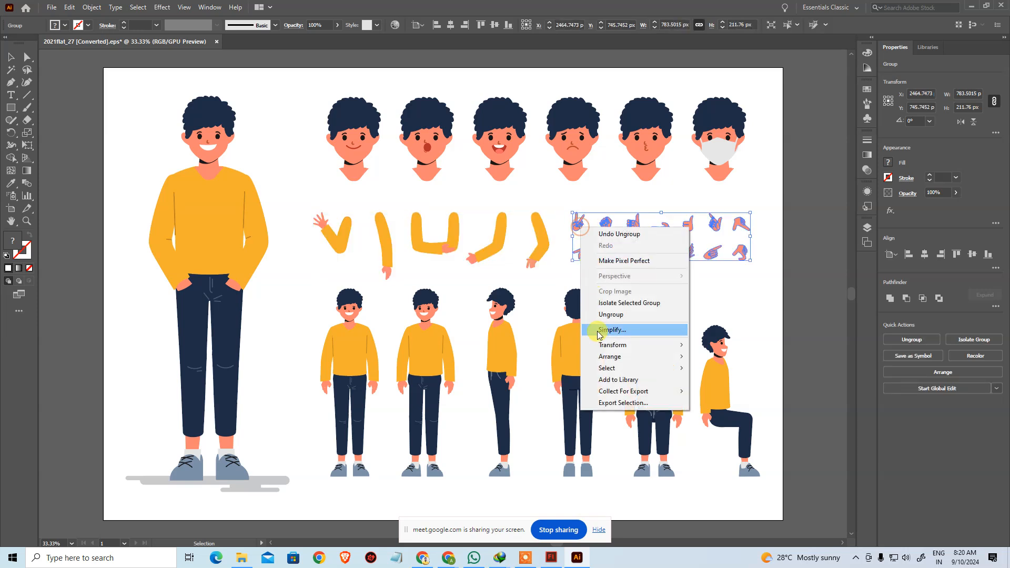
click(610, 315)
Check that each of the six small body poses can be selected on its own, leaving nothing selected.
click(375, 368)
click(410, 361)
click(499, 353)
click(579, 347)
click(657, 368)
click(730, 388)
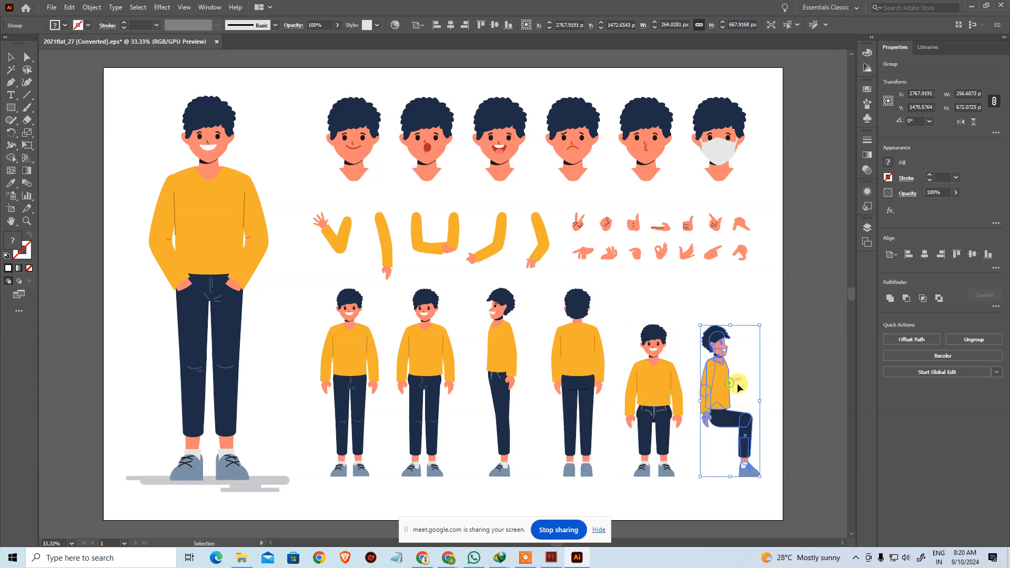
click(820, 353)
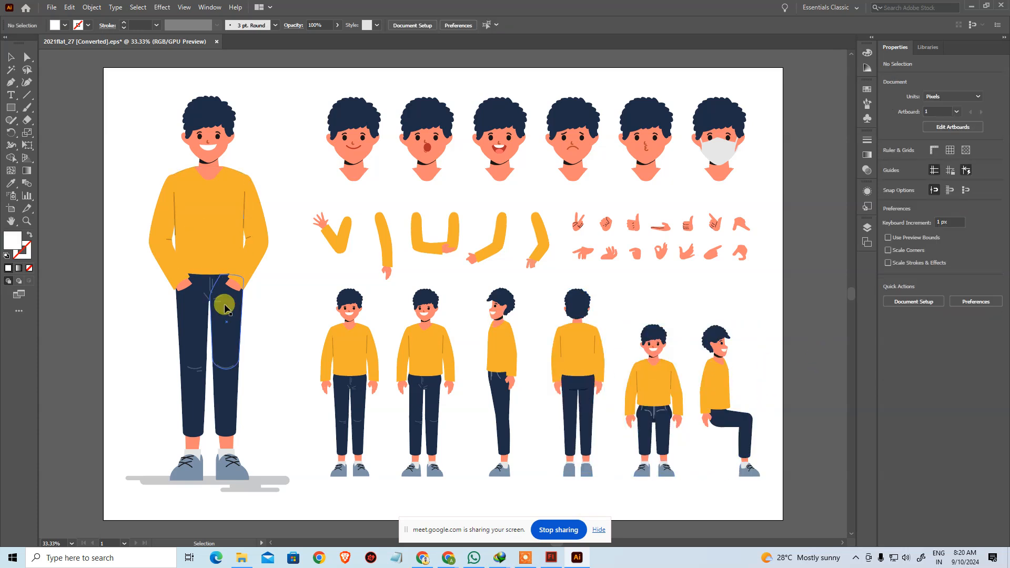
Start exporting the character sheet with Flash (*.SWF) as the file type.
click(52, 7)
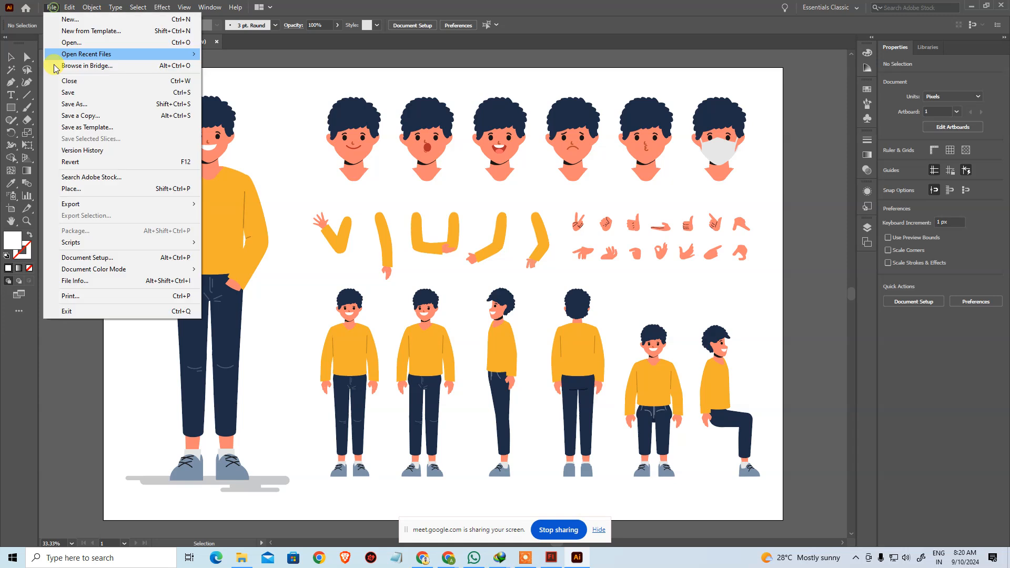
mouse_move(192, 207)
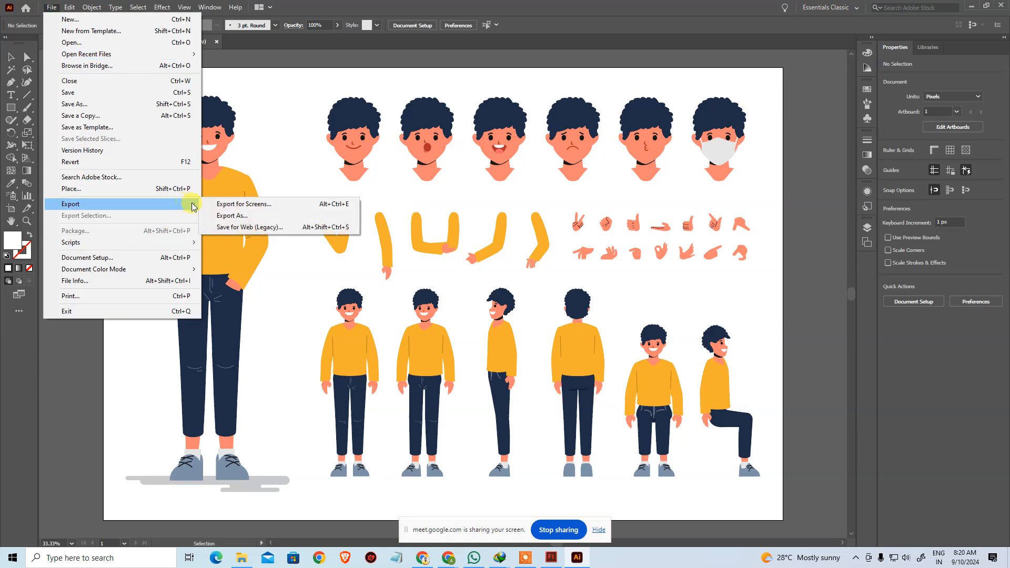
click(264, 218)
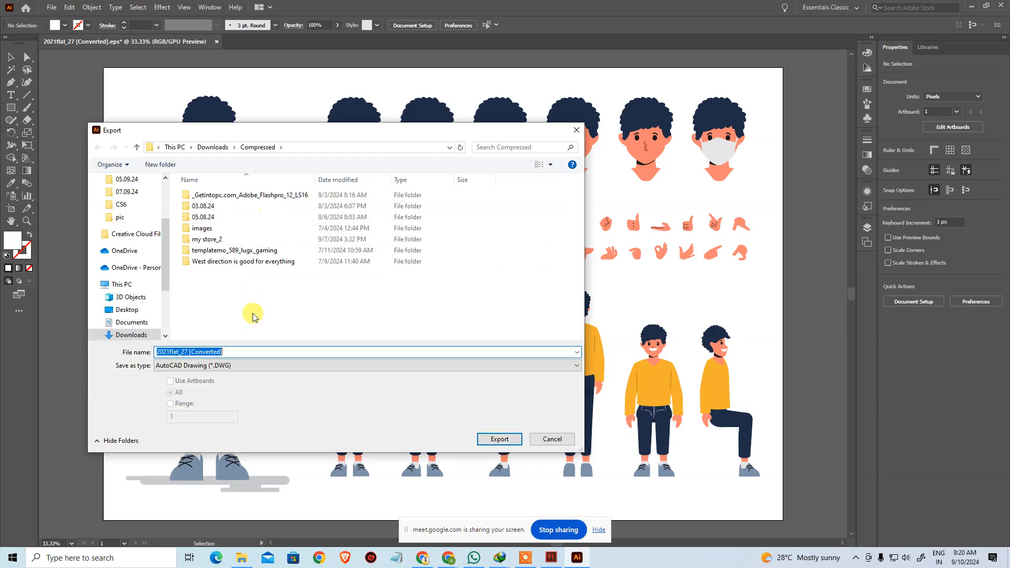
click(246, 366)
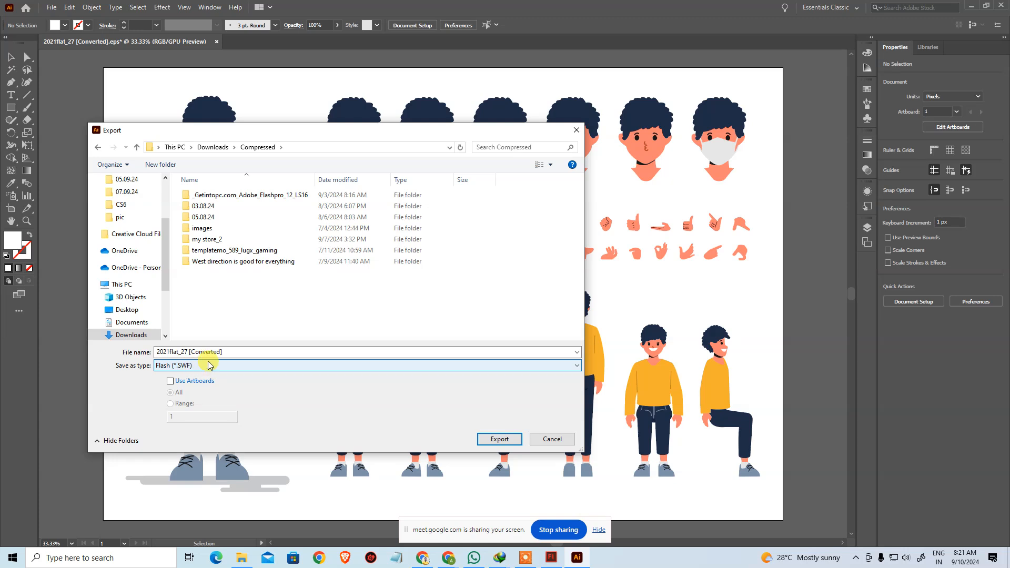
Export 2021flat_27 [Converted] into the CS6 folder inside Animate on the Desktop.
scroll(132, 252, up, 2)
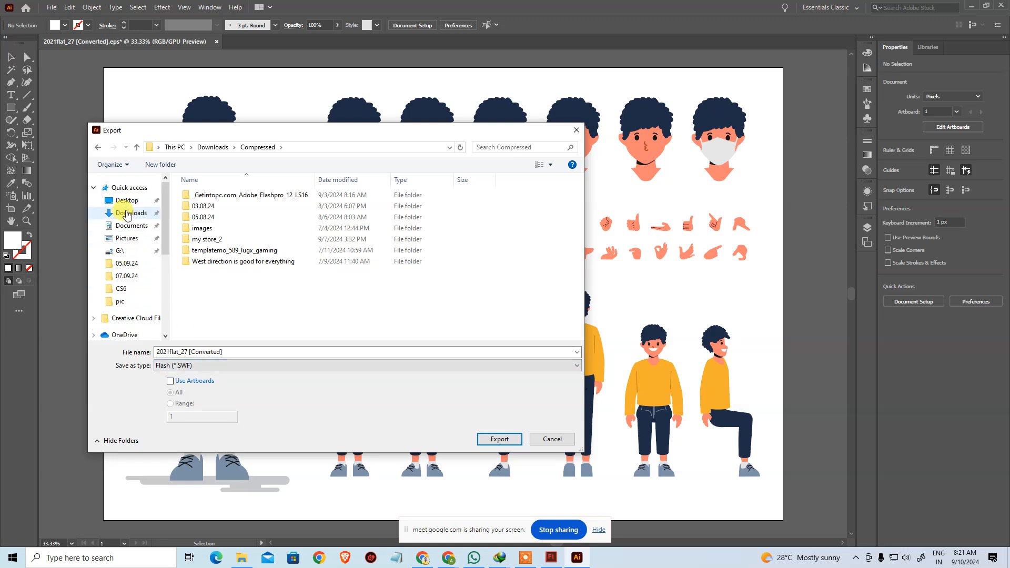
click(128, 200)
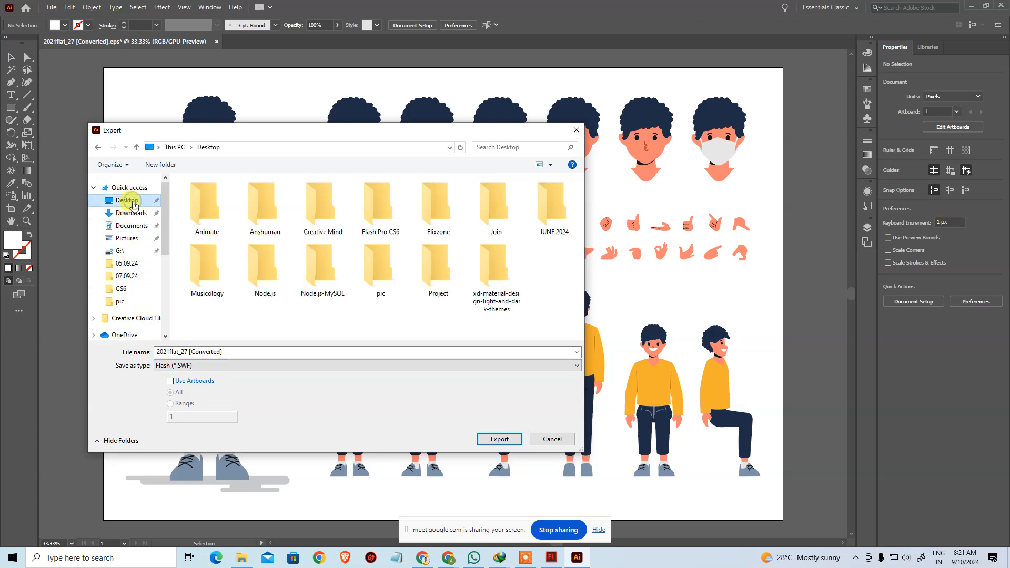
double_click(223, 235)
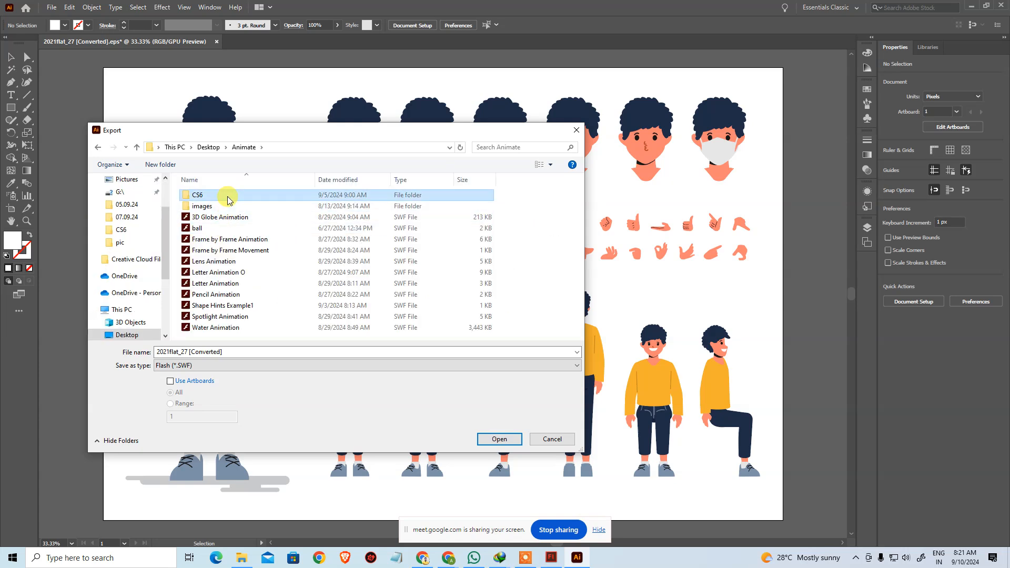
double_click(226, 196)
click(249, 352)
click(496, 439)
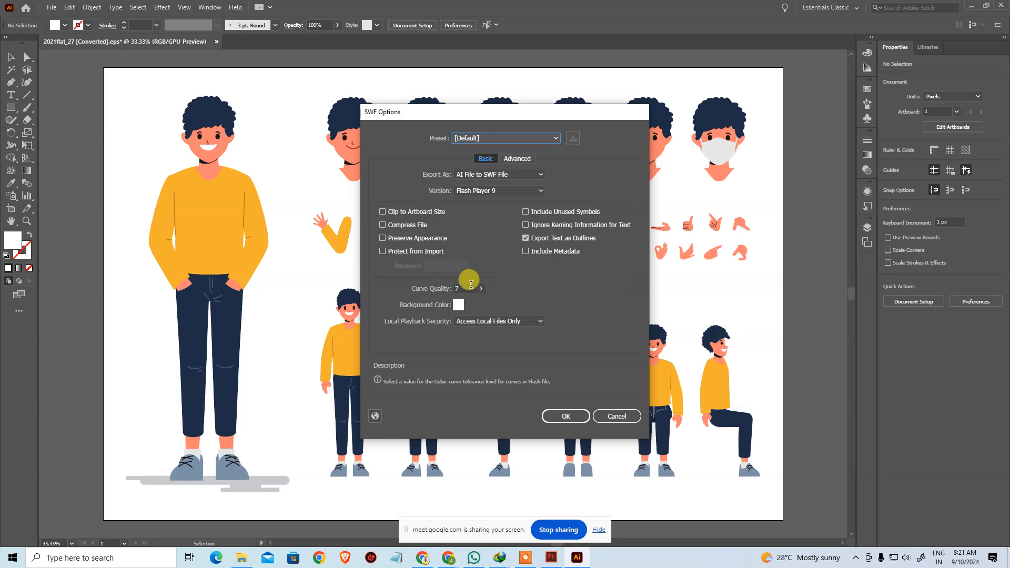
Finish the export with the default SWF options, keeping the white background color.
click(461, 306)
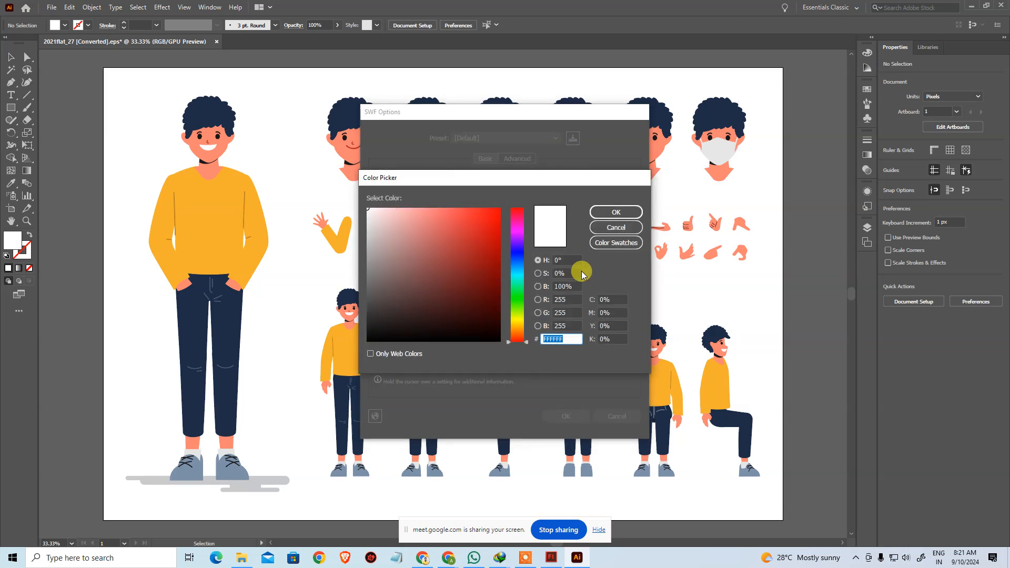
click(615, 229)
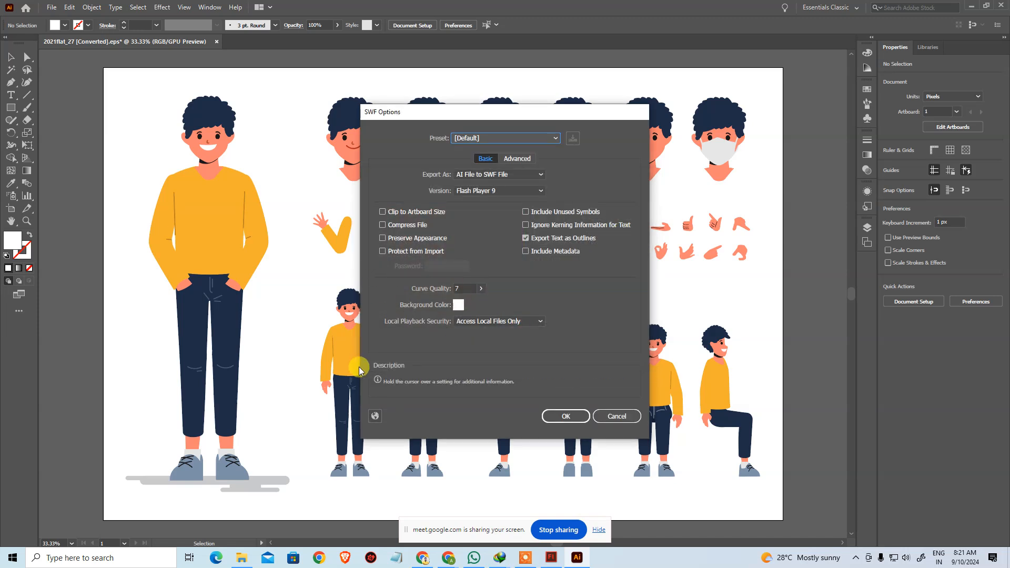
click(556, 416)
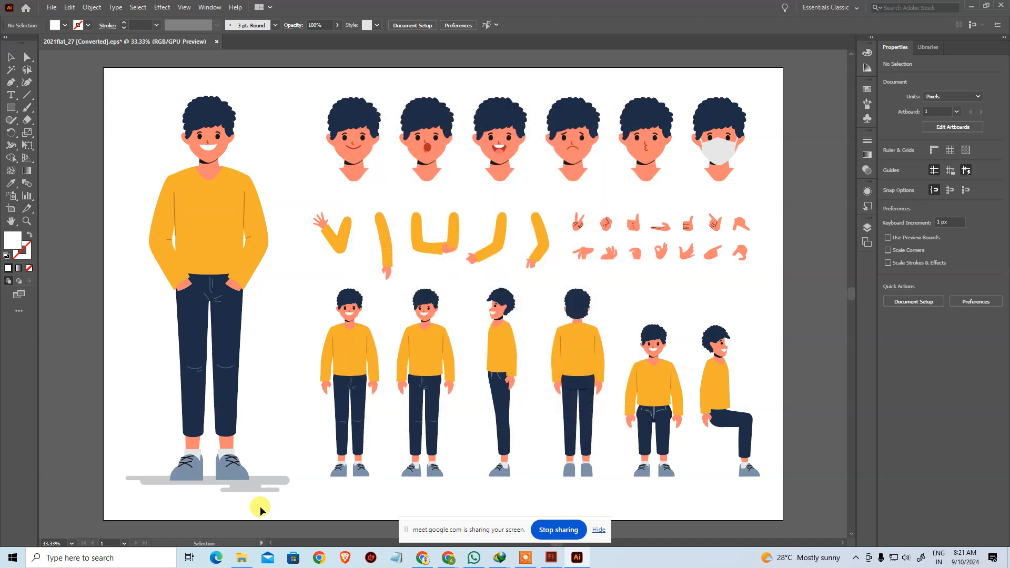
Switch to File Explorer and open the exported 2021flat_27 [Converted] SWF from the Desktop's Animate\CS6 folder.
click(242, 556)
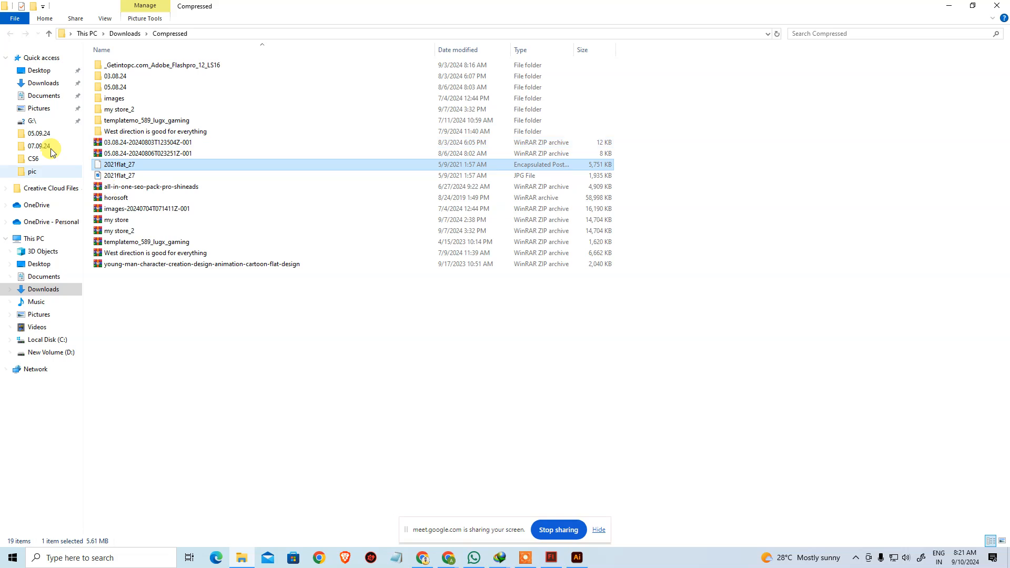
click(41, 71)
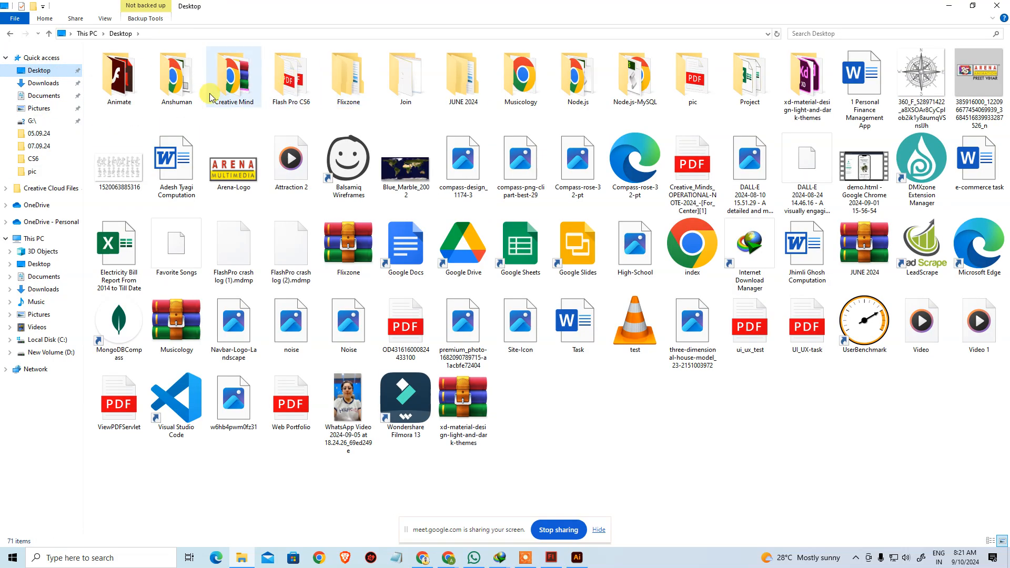
click(125, 76)
double_click(125, 76)
double_click(128, 64)
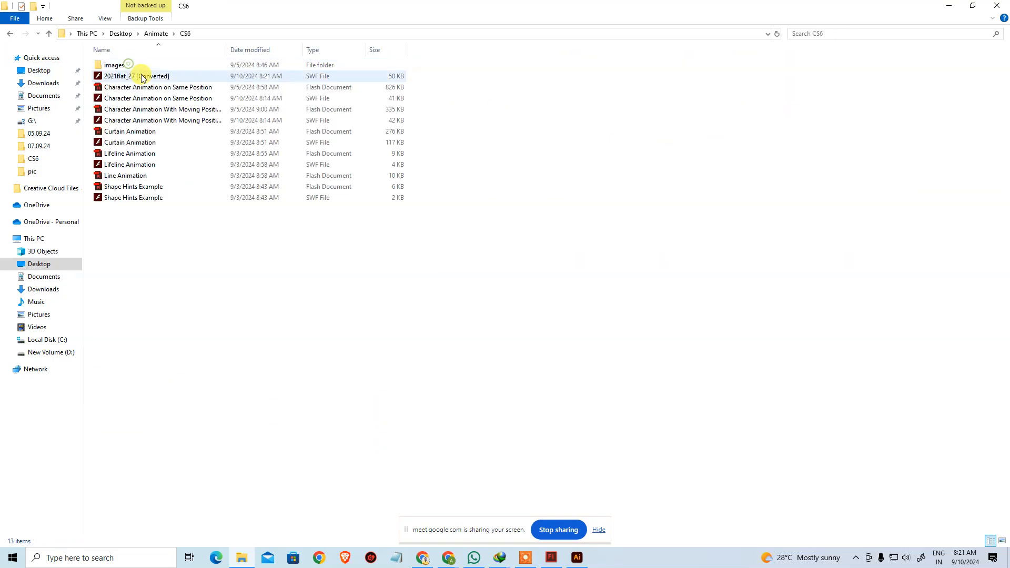
click(141, 76)
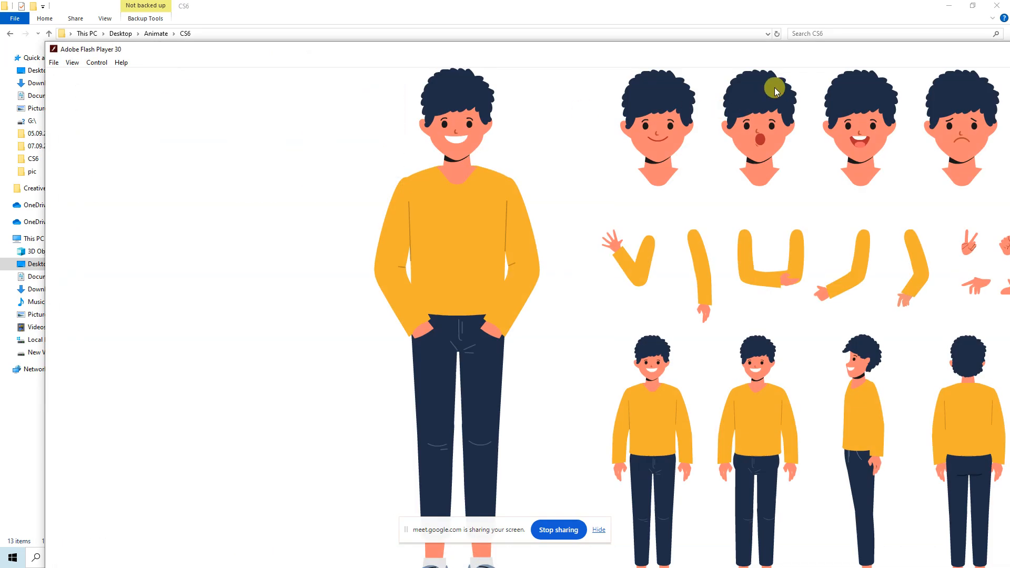
Examine the exported heads, arms, hands and body poses up close in Flash Player, and close the preview.
drag(817, 51, 611, 105)
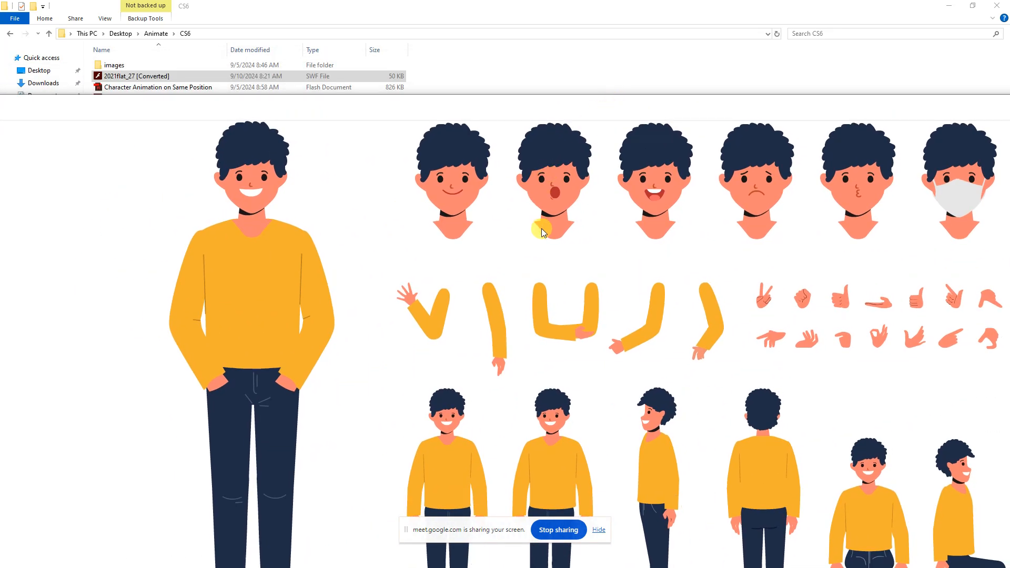
drag(451, 102, 665, 92)
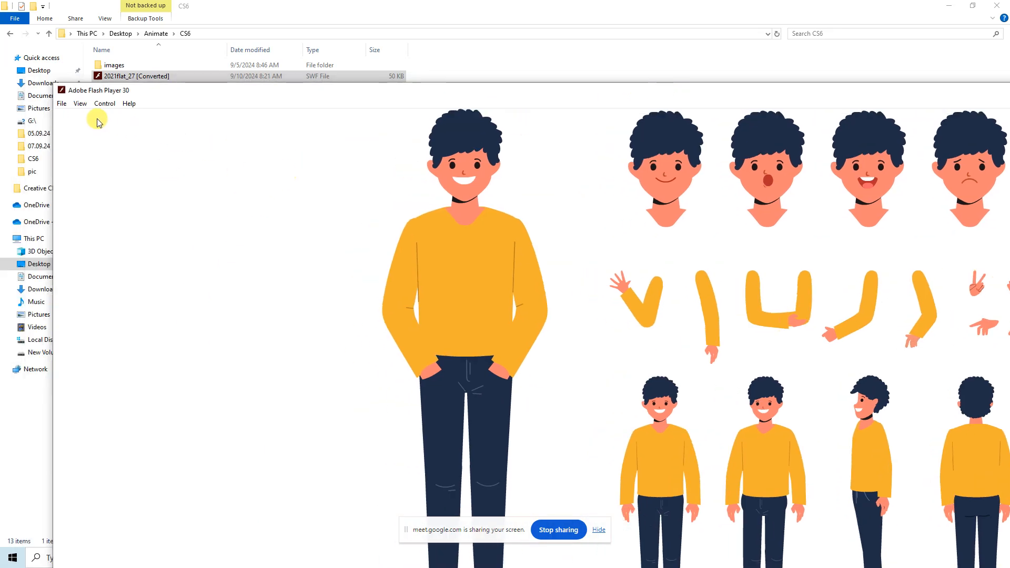
click(80, 104)
click(112, 119)
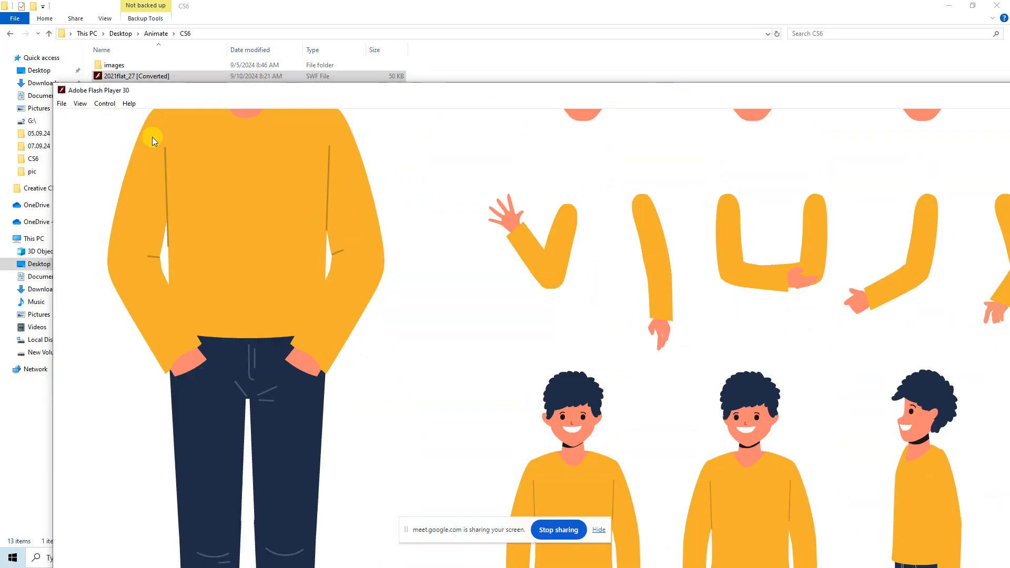
click(80, 103)
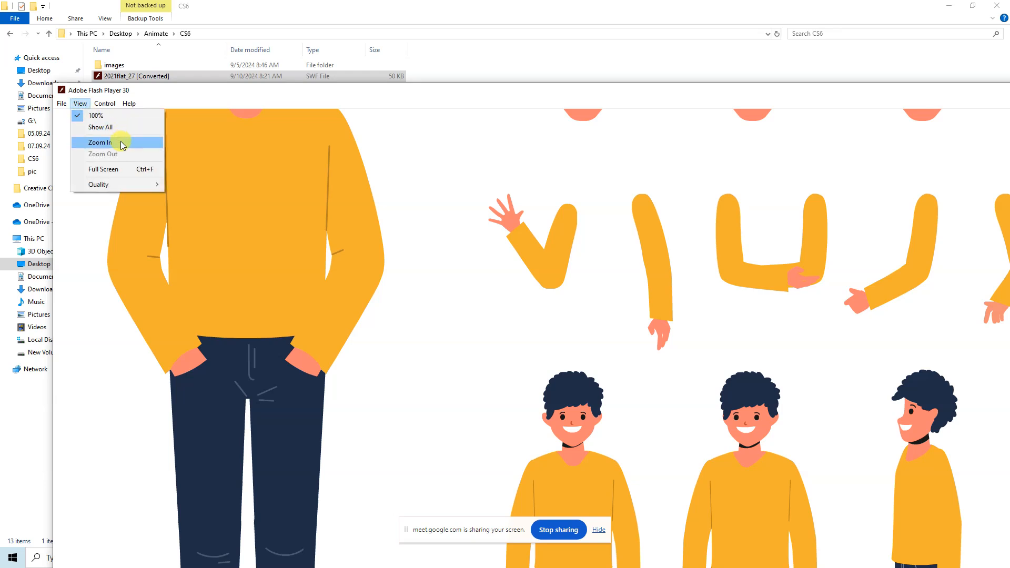
click(121, 143)
drag(402, 397, 388, 178)
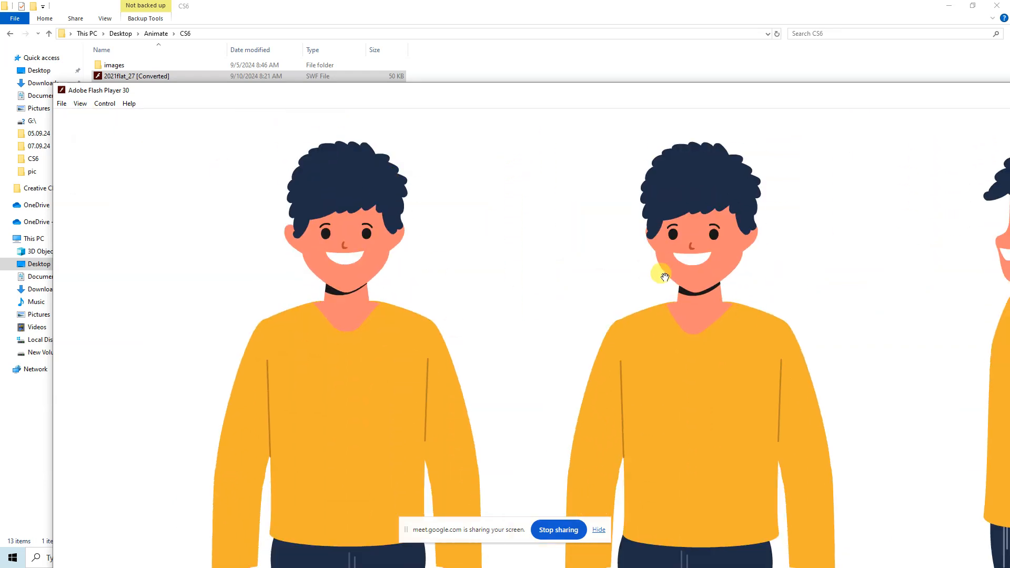
drag(661, 282, 232, 320)
drag(627, 313, 621, 565)
drag(653, 364, 652, 564)
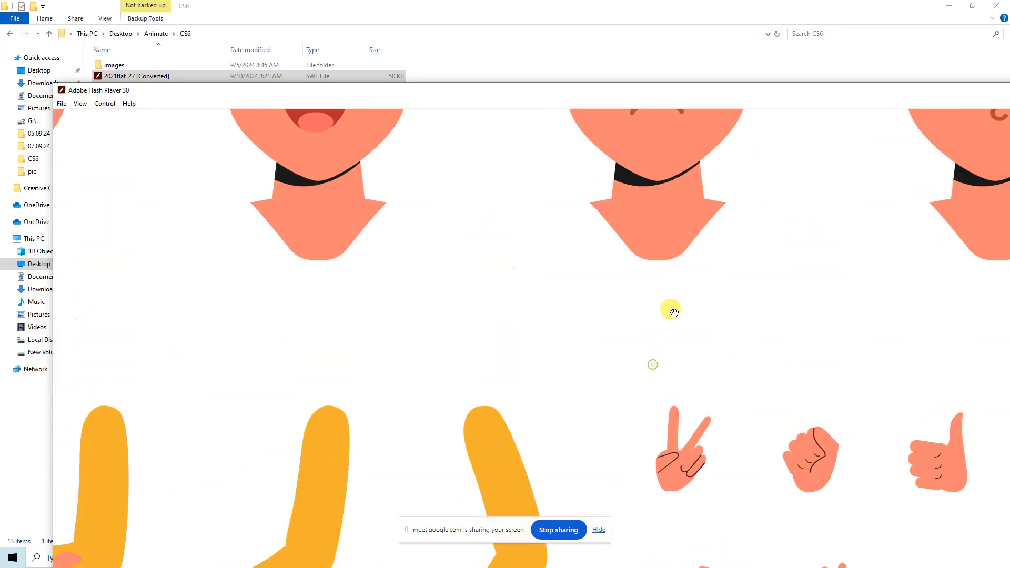
drag(675, 313, 656, 474)
drag(207, 219, 218, 223)
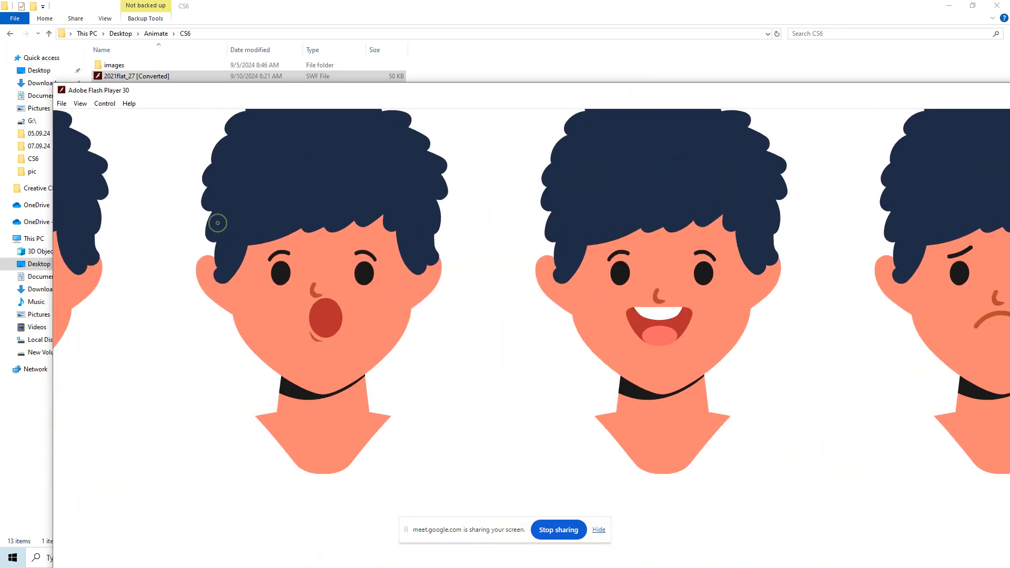
key(alt+F4)
click(463, 275)
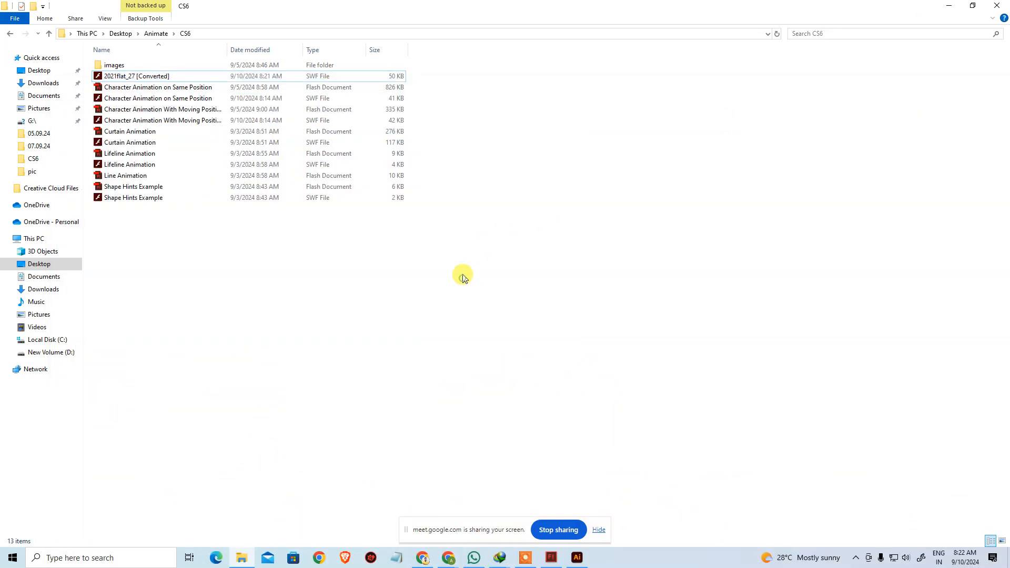
Using the copied CS6 folder path, import 2021flat_27 [Converted] onto the stage of the untitled document in Flash Professional.
click(234, 34)
key(ctrl+c)
click(609, 295)
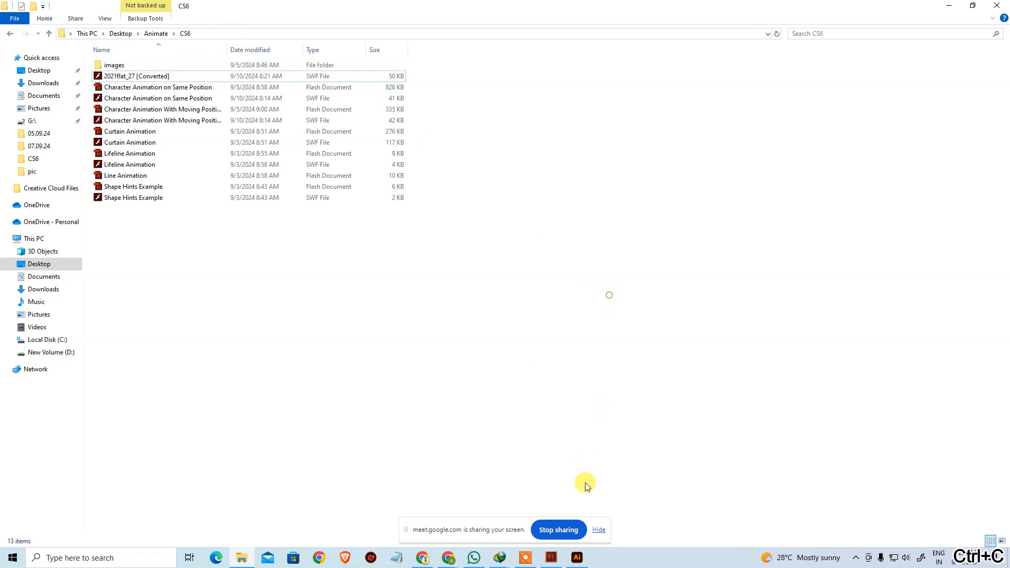
click(558, 561)
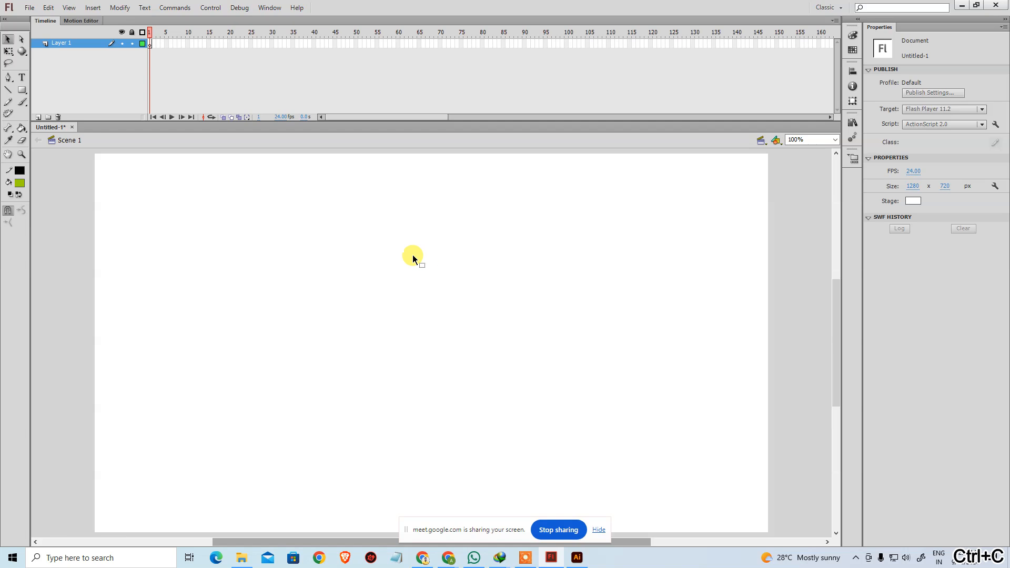
key(ctrl+r)
key(ctrl+v)
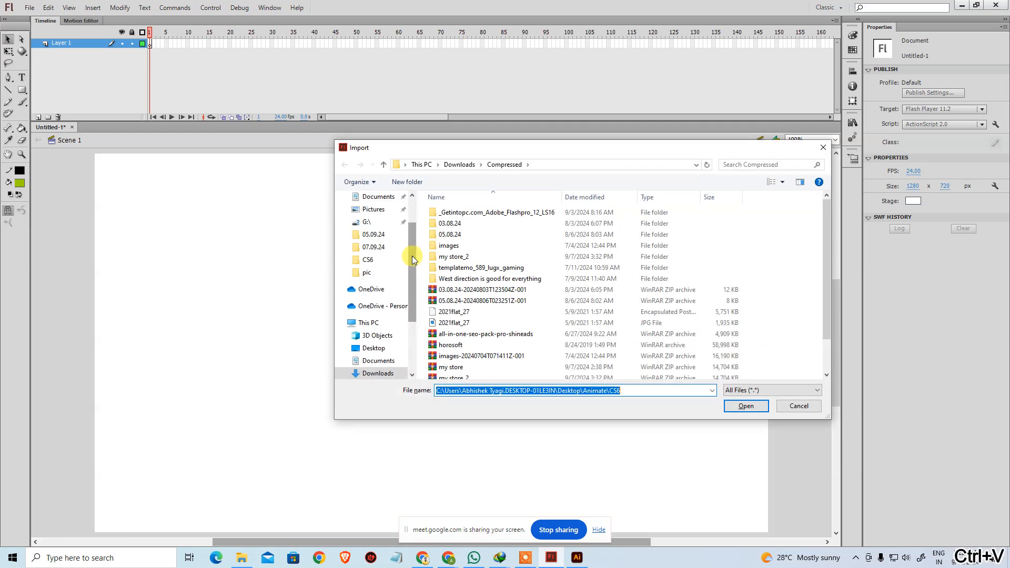
key(Return)
double_click(478, 222)
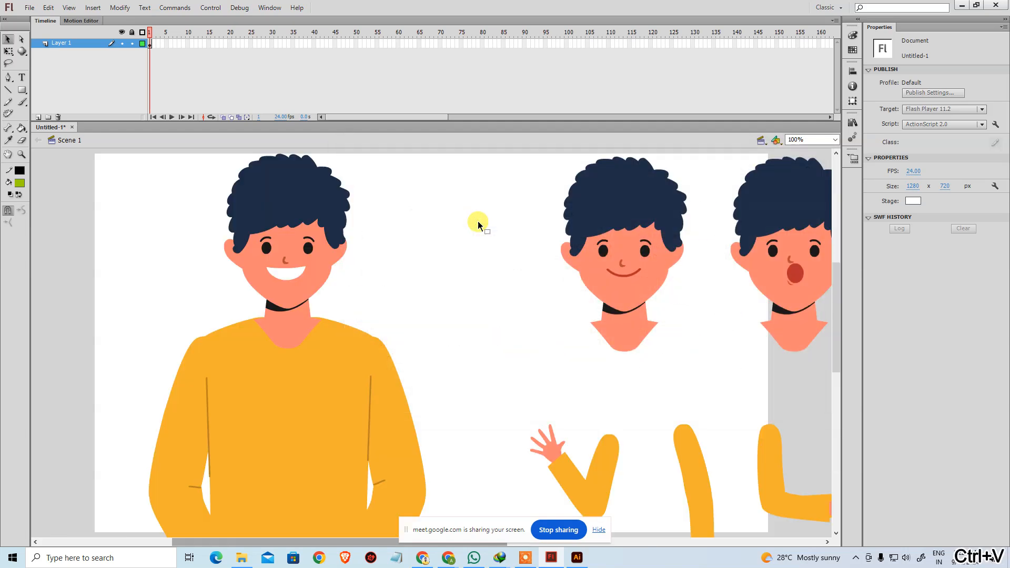
View the imported sheet at 25% and check that the hair of individual heads can be selected separately.
click(270, 209)
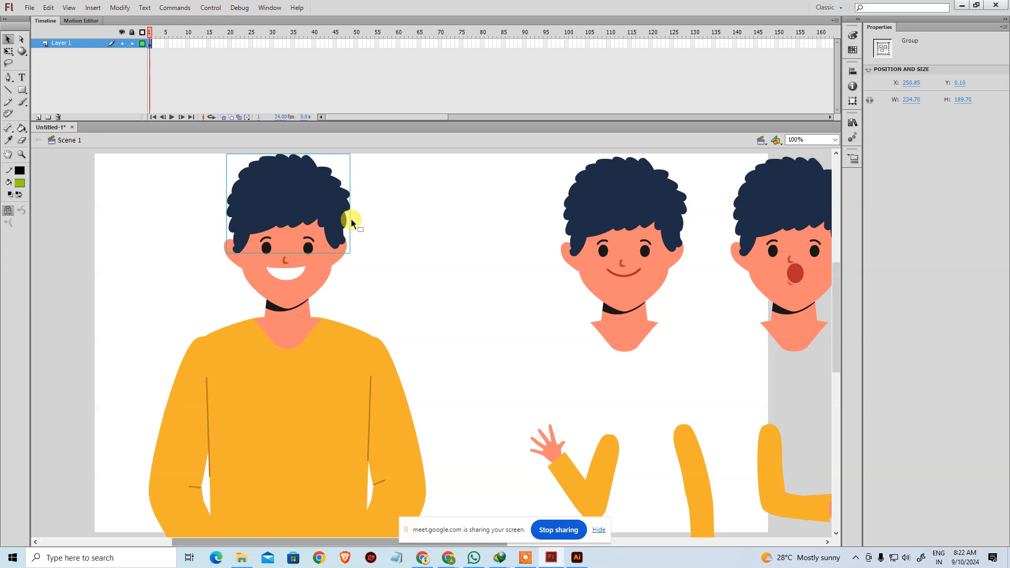
key(ctrl+minus)
key(ctrl+minus)
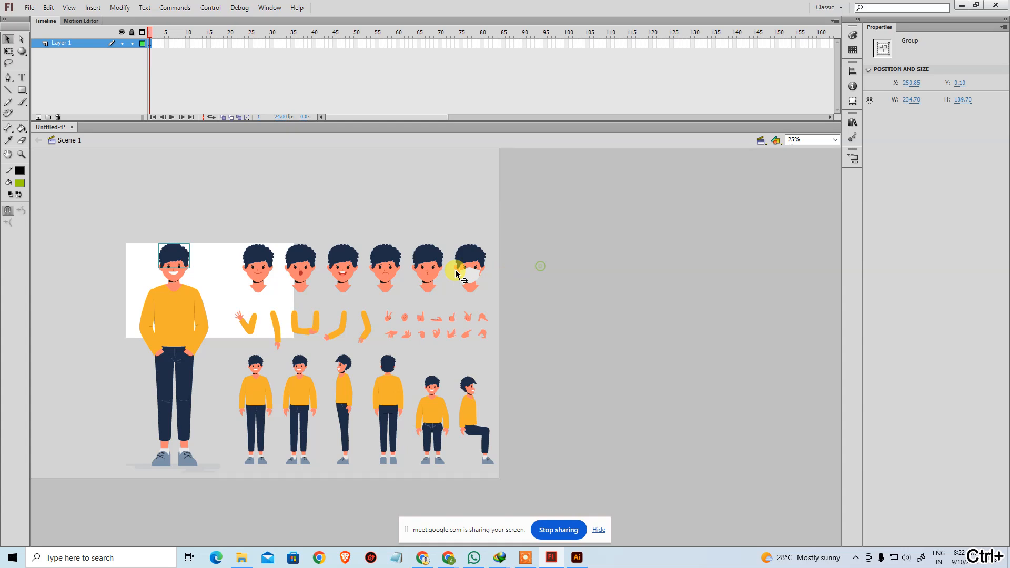
click(200, 265)
click(260, 265)
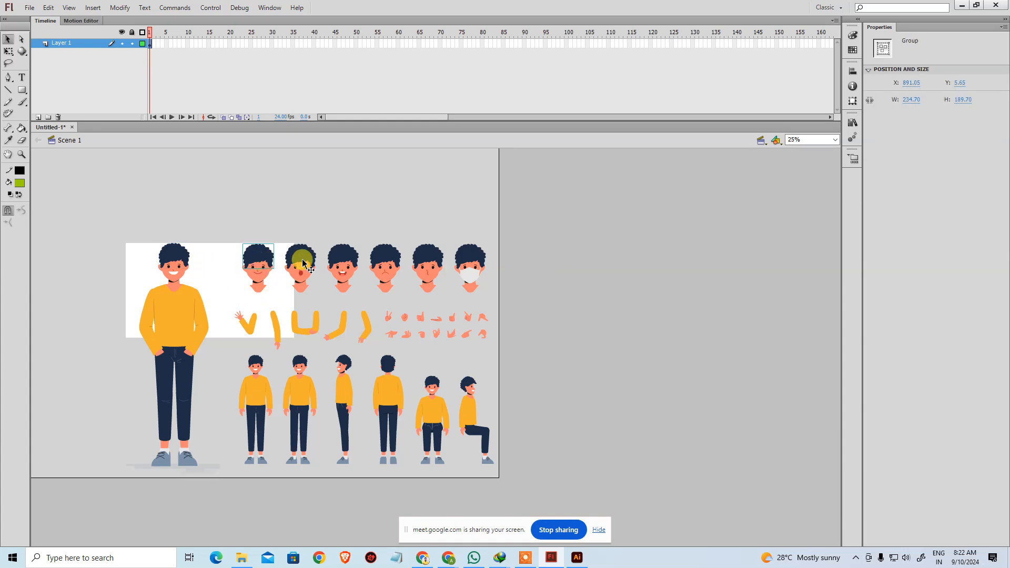
Examine the facial features of the sad and laughing heads up close on the imported sheet.
click(301, 273)
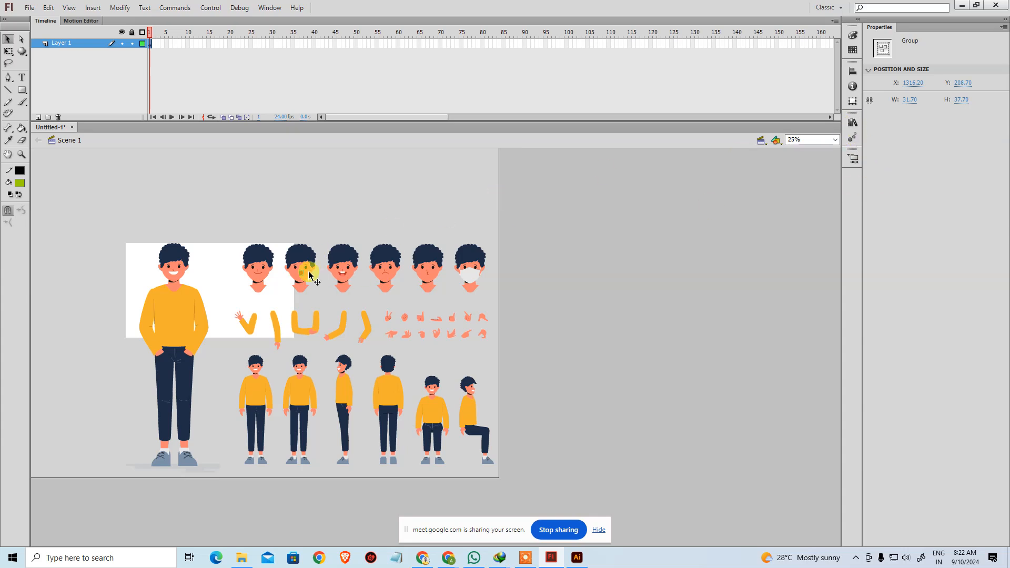
click(855, 123)
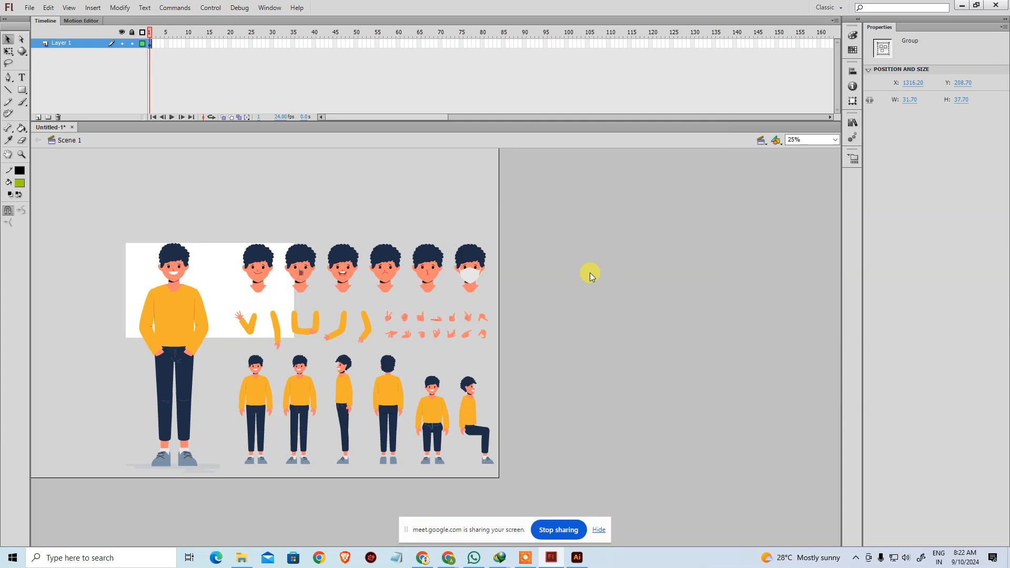
key(ctrl+space)
click(380, 261)
drag(367, 267, 483, 355)
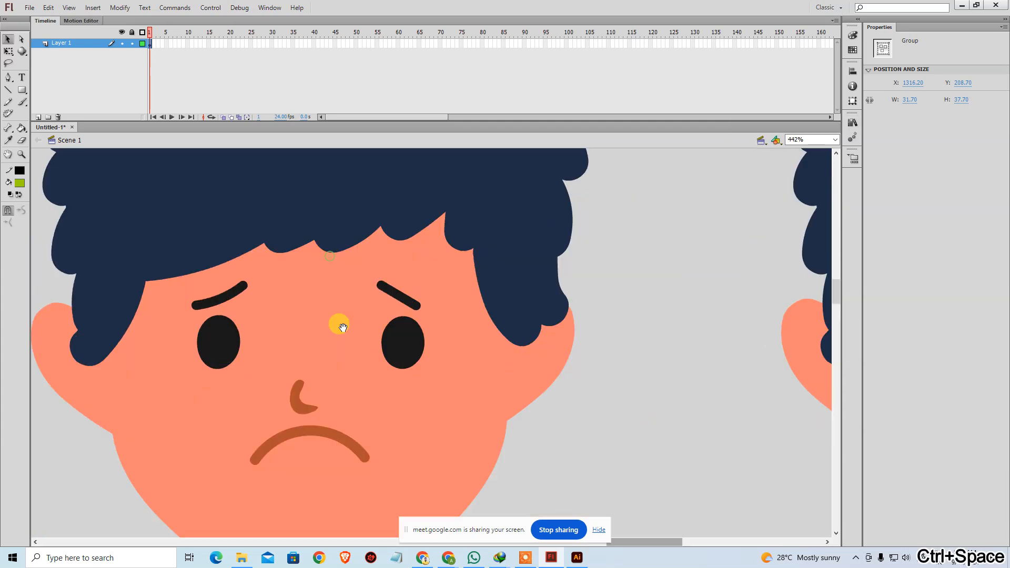
drag(315, 334, 739, 355)
drag(363, 347, 840, 295)
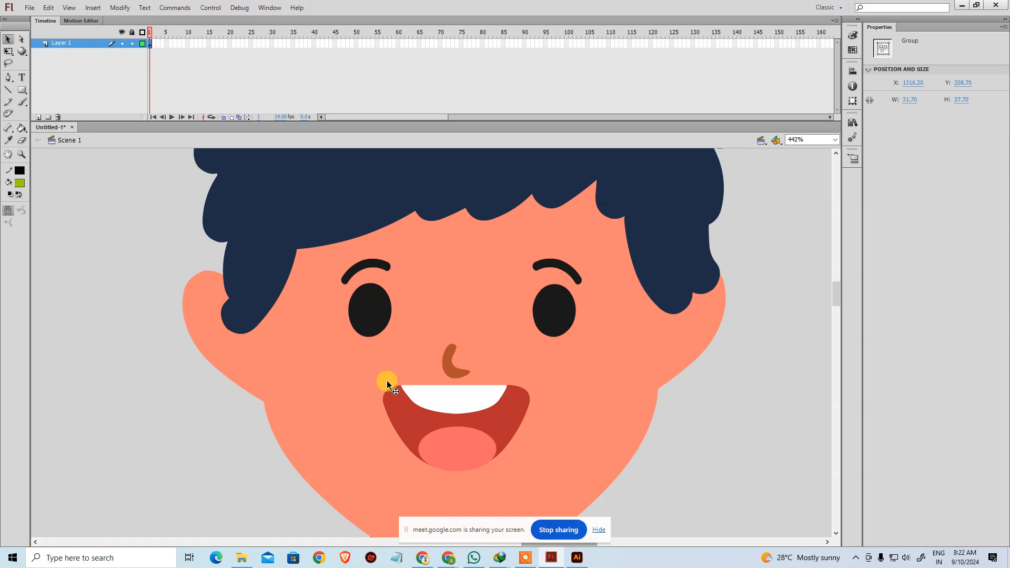
Try filling the laughing head's dark red mouth shape with black and green inside its group, and undo the colour changes.
double_click(401, 400)
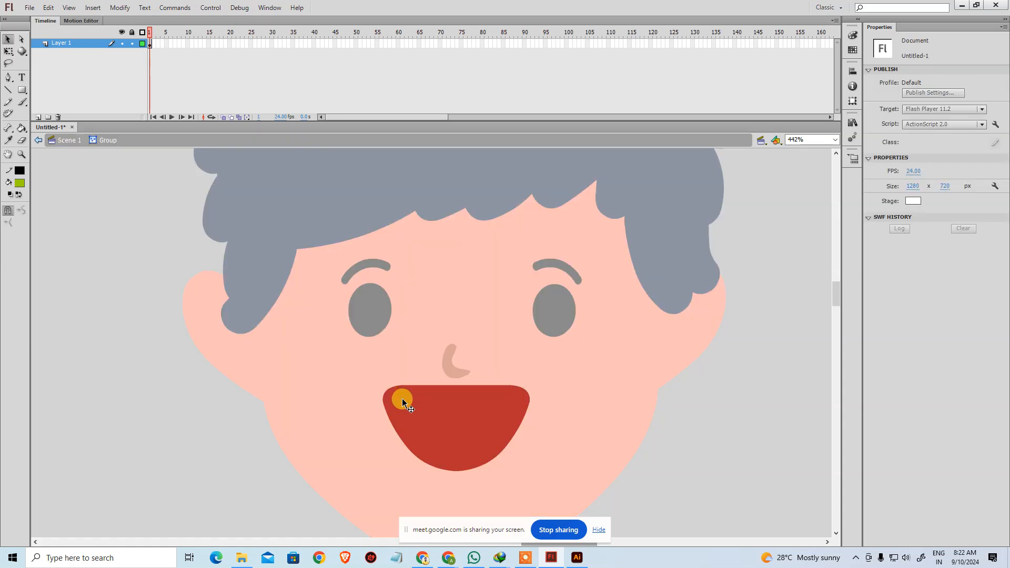
click(402, 398)
click(19, 195)
click(19, 196)
click(138, 304)
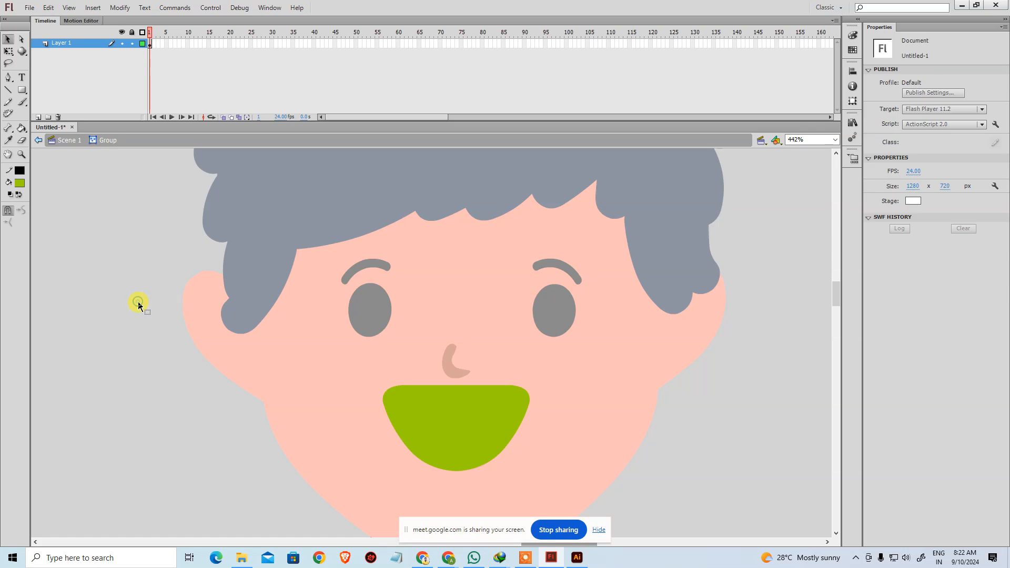
double_click(768, 445)
key(ctrl+z)
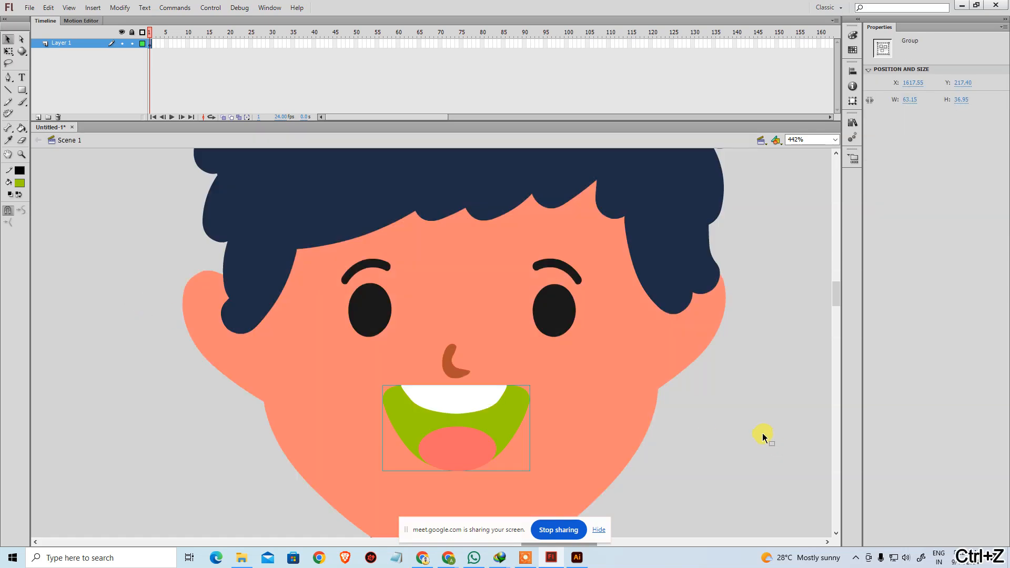
click(762, 435)
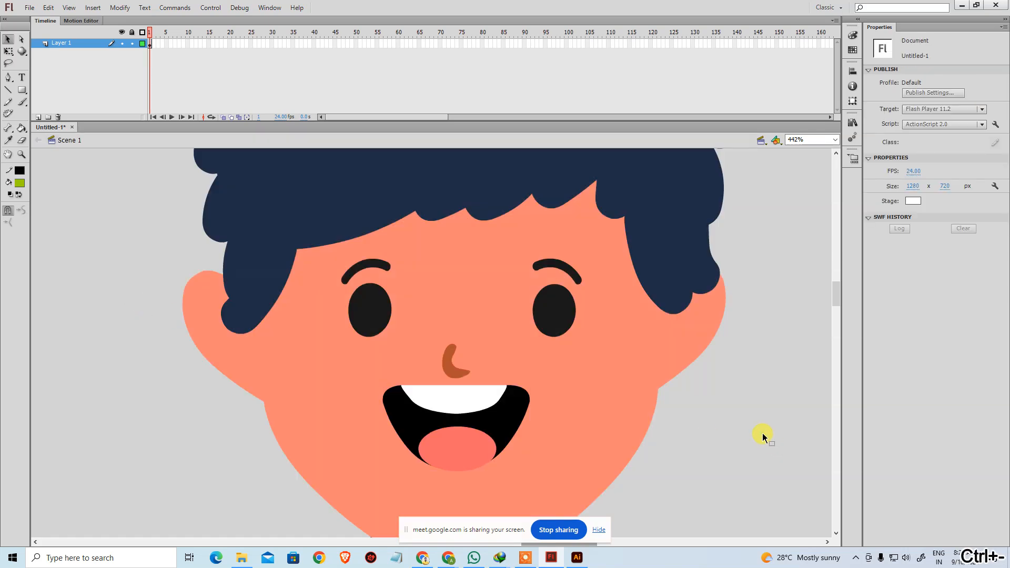
key(ctrl+z)
key(ctrl+z)
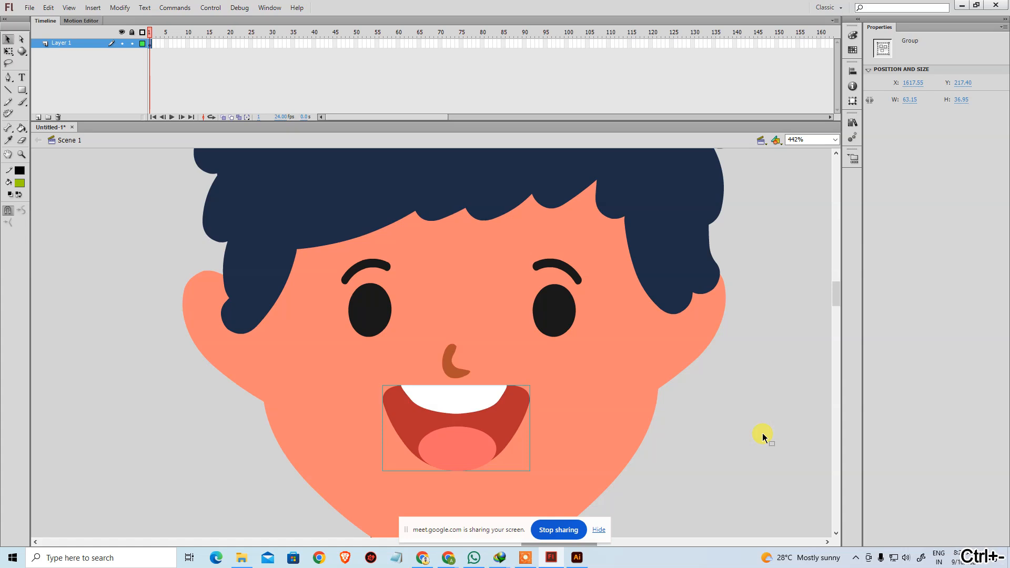
Look over the whole character sheet, including the large standing figure, the arms, the hands and the body poses.
key(ctrl+minus)
key(ctrl+minus)
key(ctrl+minus)
key(ctrl+minus)
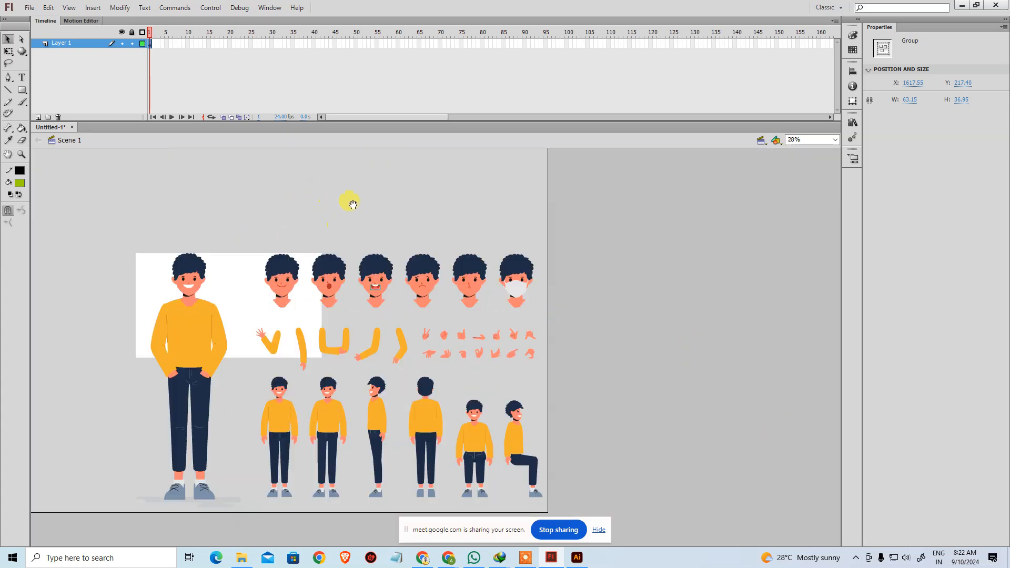
ctrl+click(379, 289)
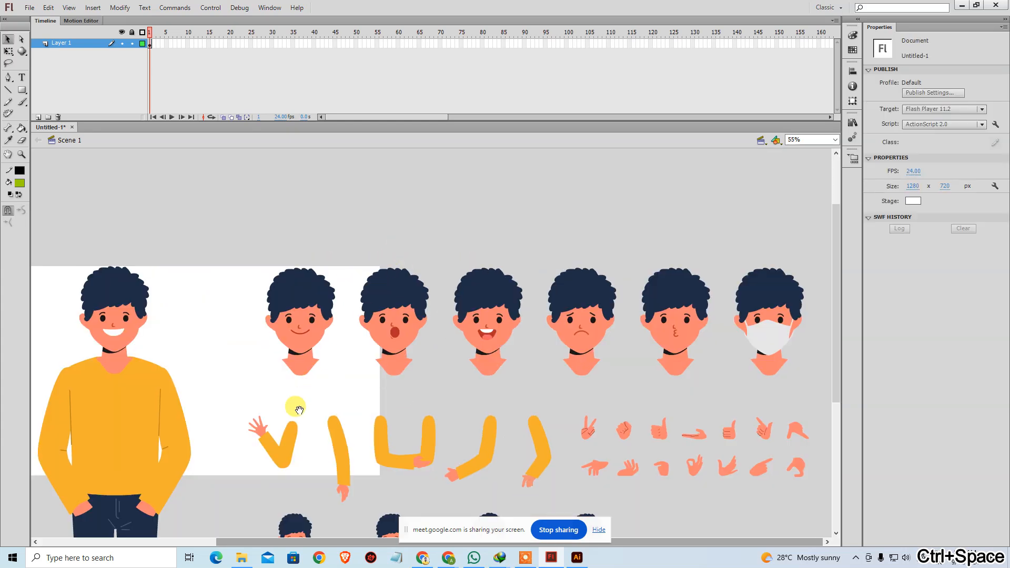
drag(299, 410, 435, 264)
drag(331, 424, 364, 270)
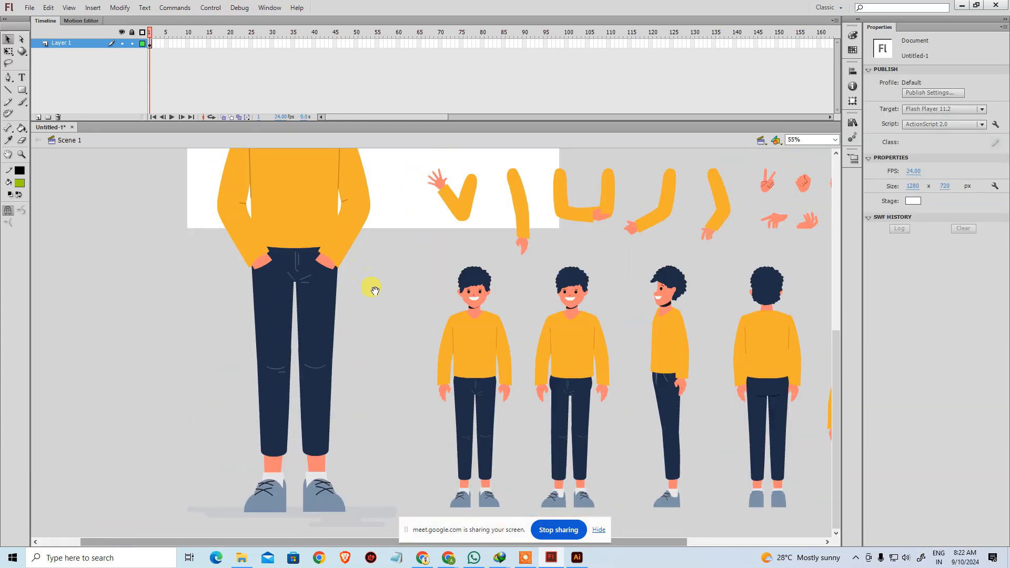
drag(357, 321, 350, 429)
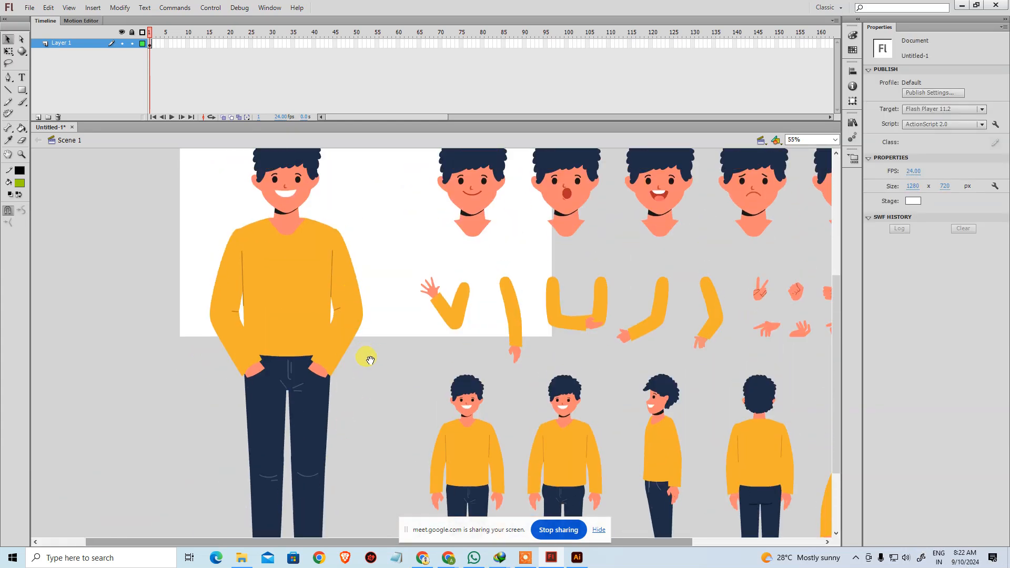
drag(371, 325, 369, 146)
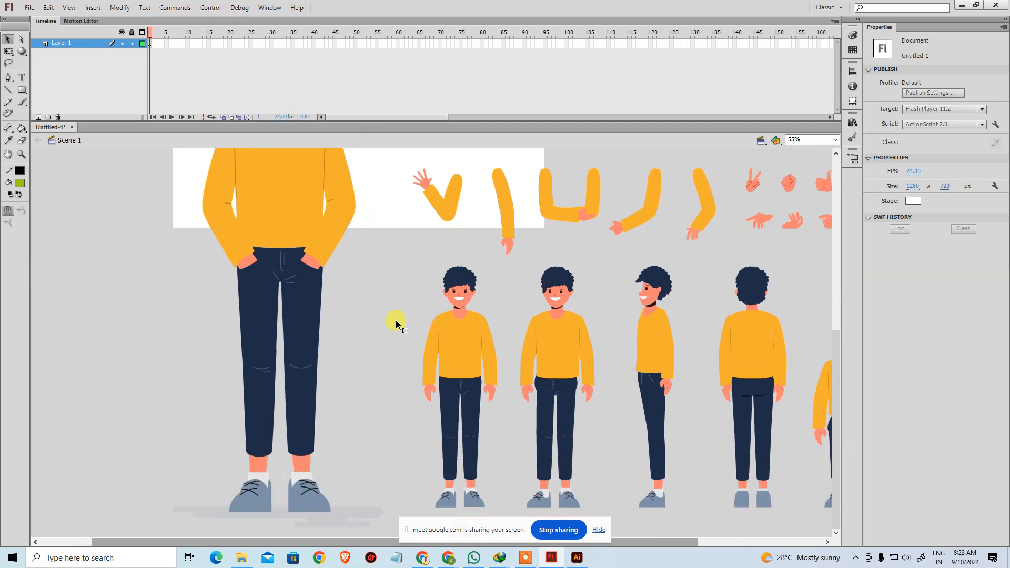
drag(576, 325, 406, 189)
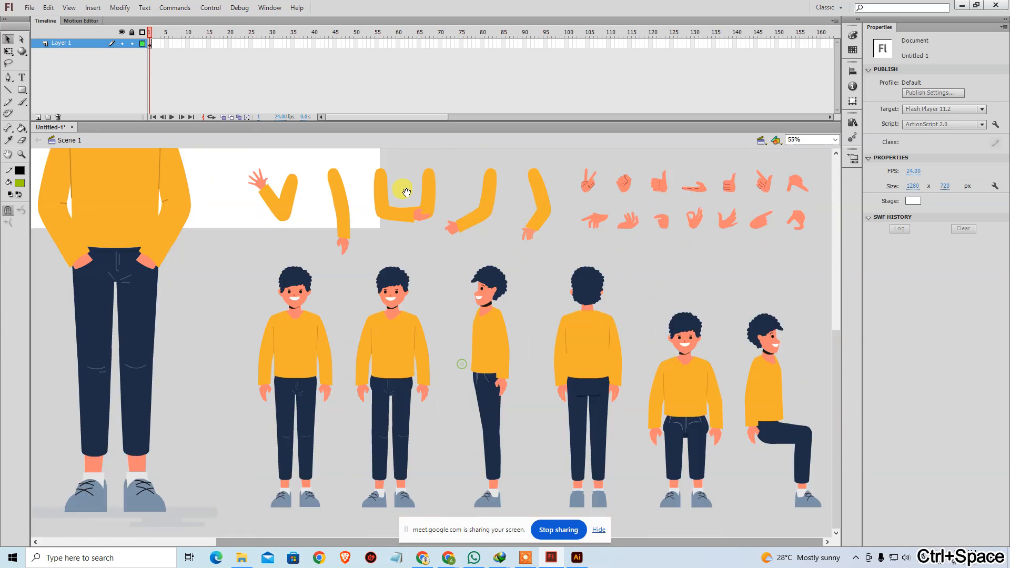
drag(436, 285, 437, 320)
Try pulling the upper arm and the hand away from the fourth bent arm, undoing each move.
click(494, 232)
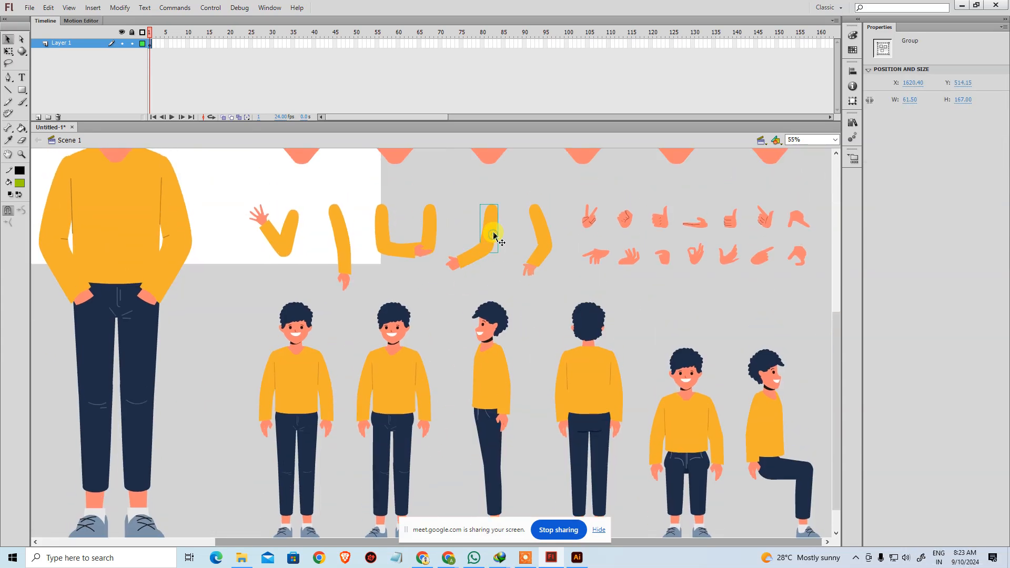
click(474, 251)
drag(491, 236, 518, 216)
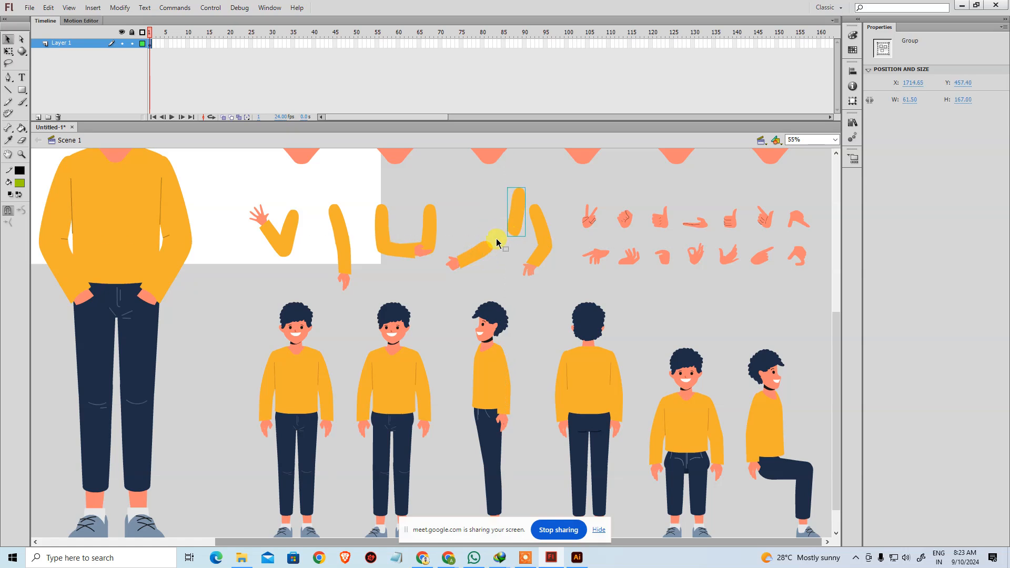
key(ctrl+z)
click(458, 266)
drag(451, 270, 437, 283)
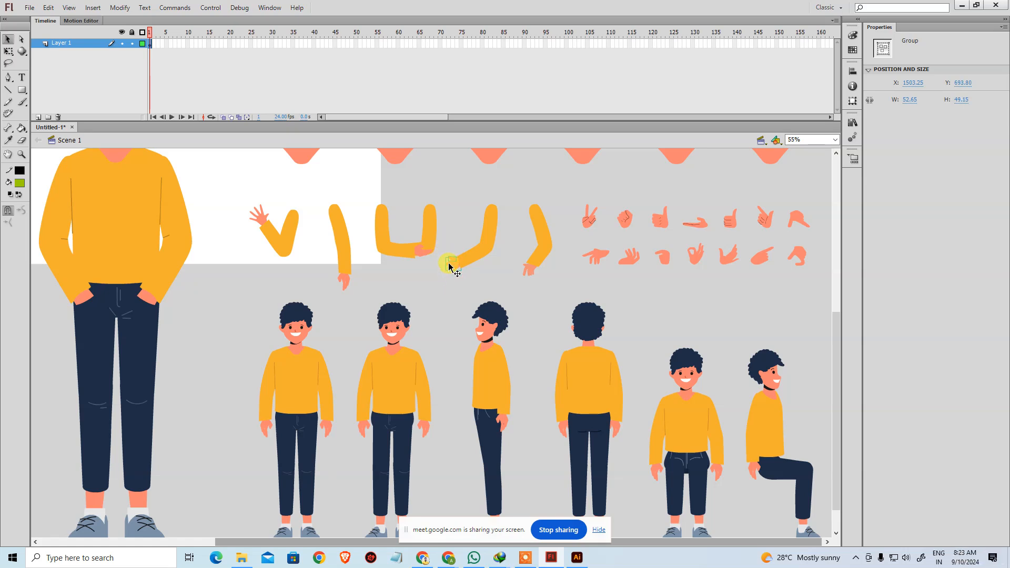
key(ctrl+z)
Review the rows of arms, hand gestures, body poses and expression heads, checking whether part of a hand can be selected.
click(467, 296)
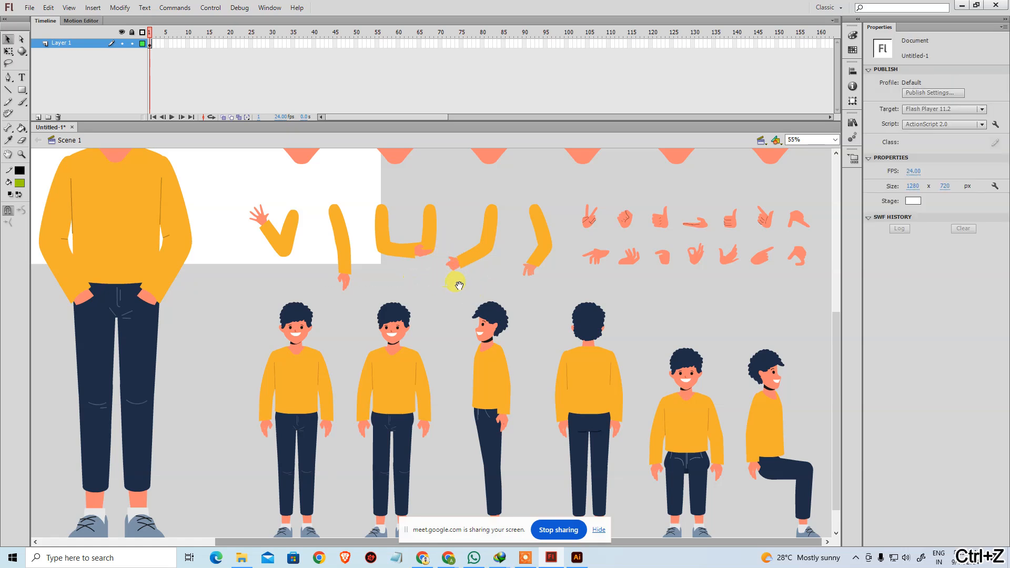
scroll(473, 291, down, 1)
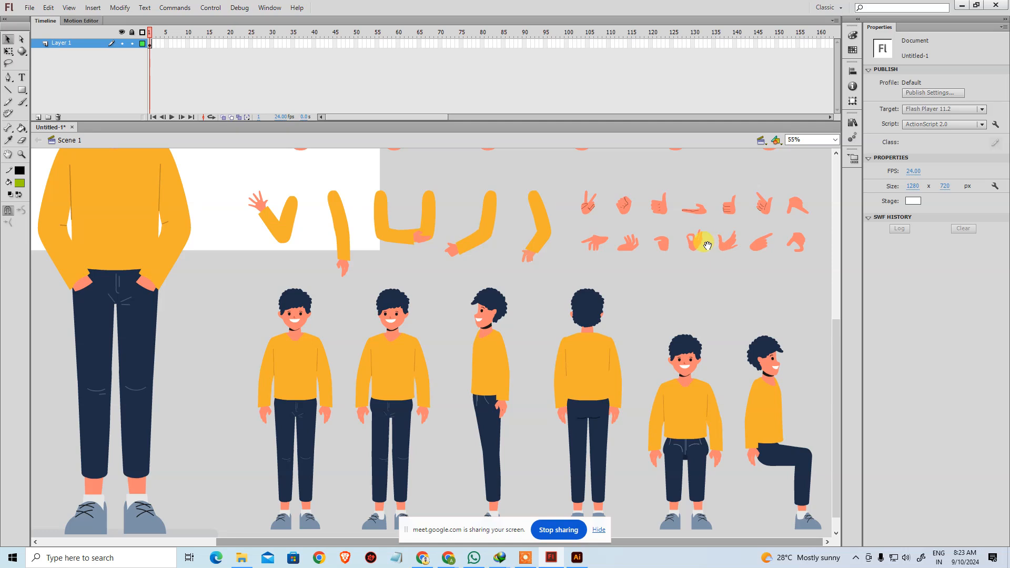
scroll(744, 300, up, 3)
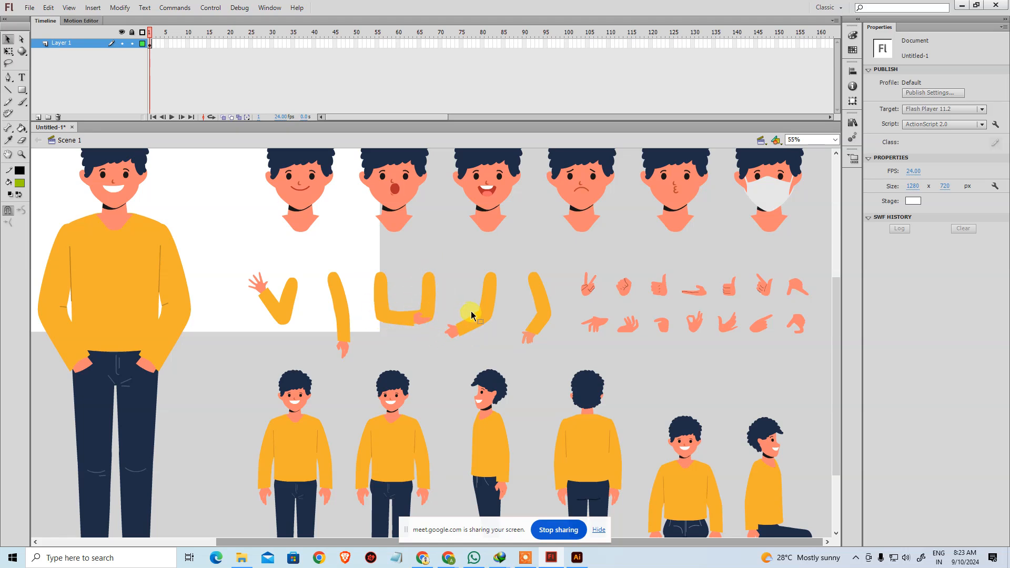
scroll(554, 327, down, 3)
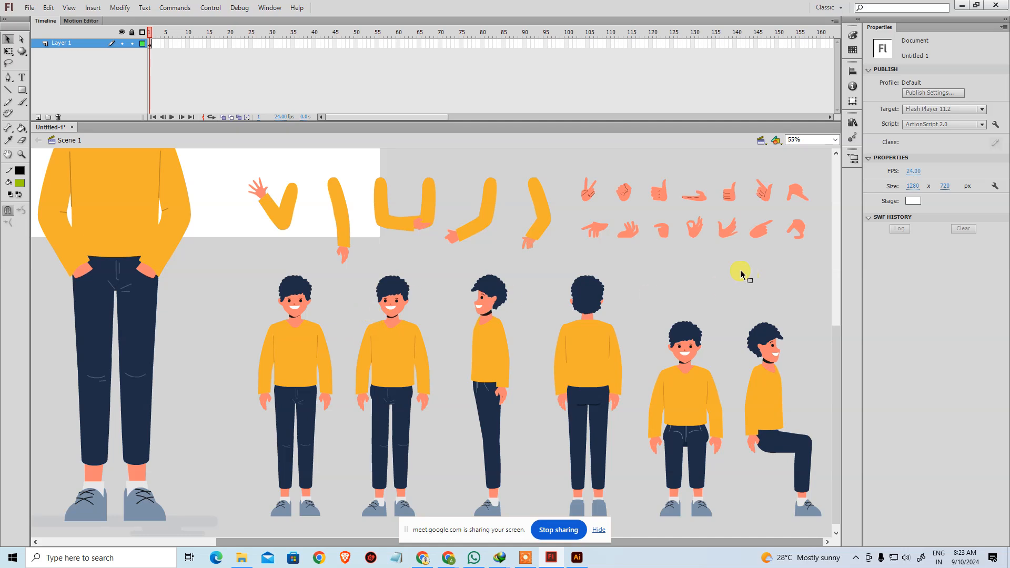
scroll(583, 293, up, 1)
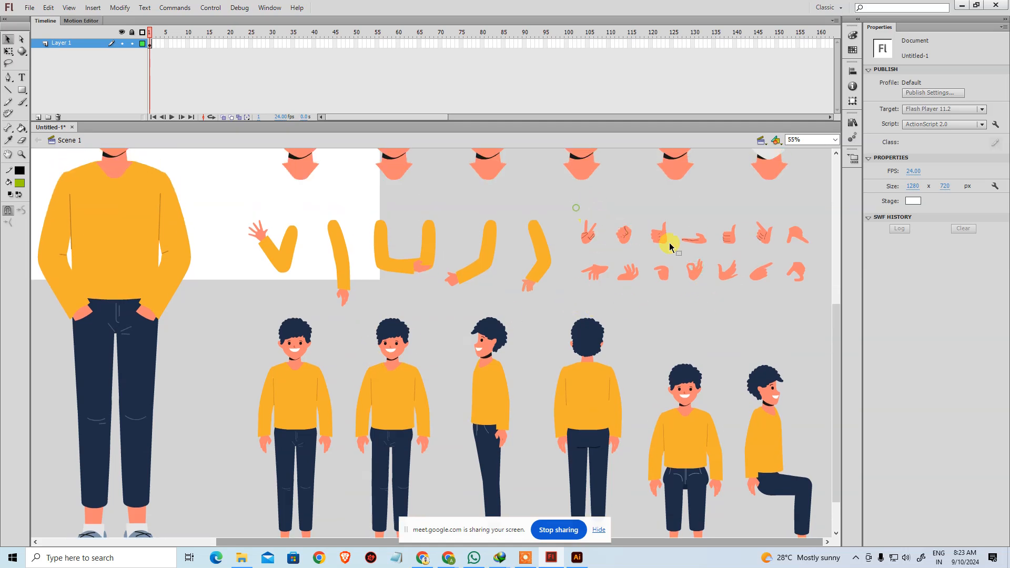
drag(628, 226, 629, 225)
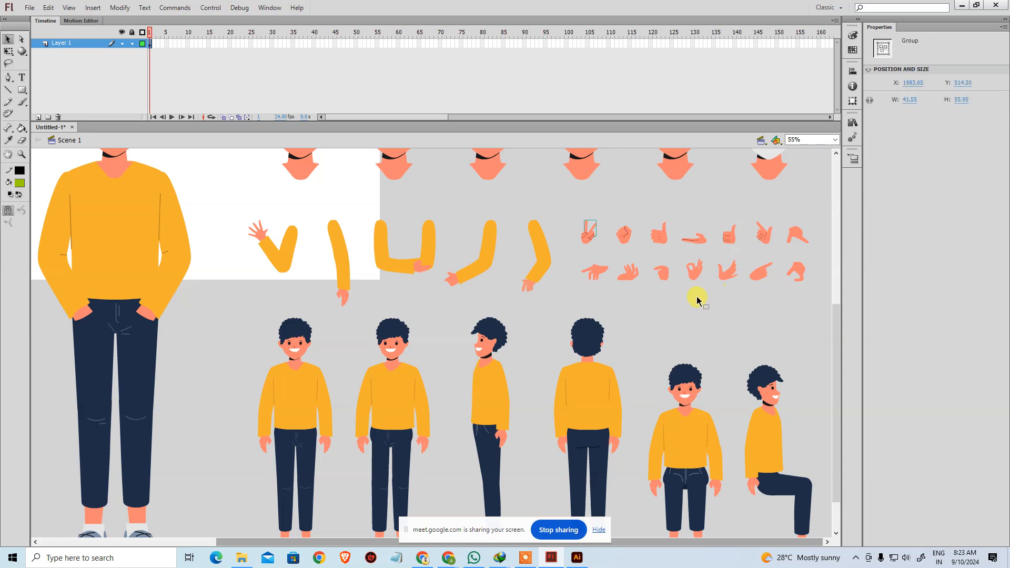
scroll(526, 276, up, 4)
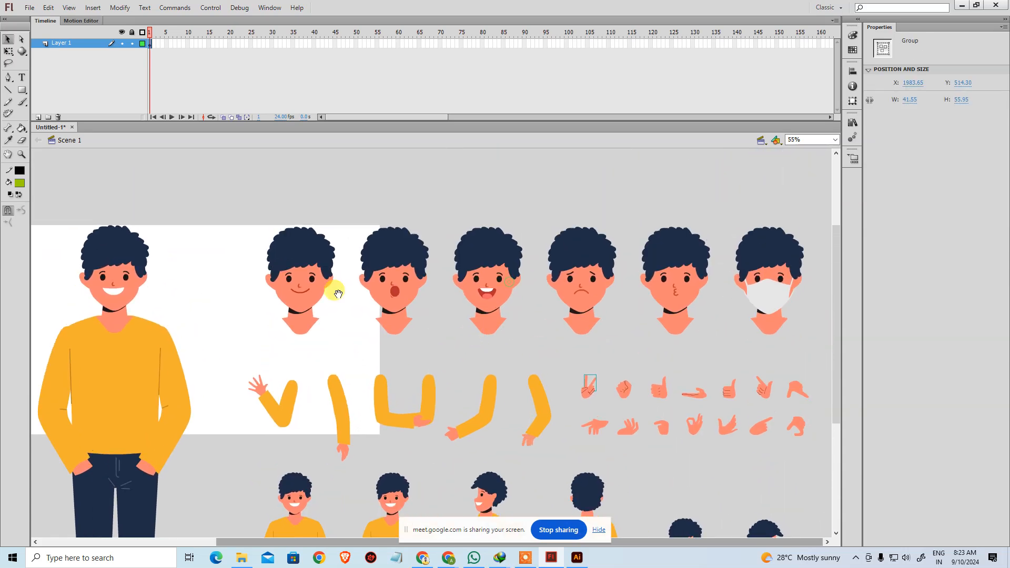
Try moving the large standing figure's hair and its complete head with neck away from the body, undoing each move.
click(116, 314)
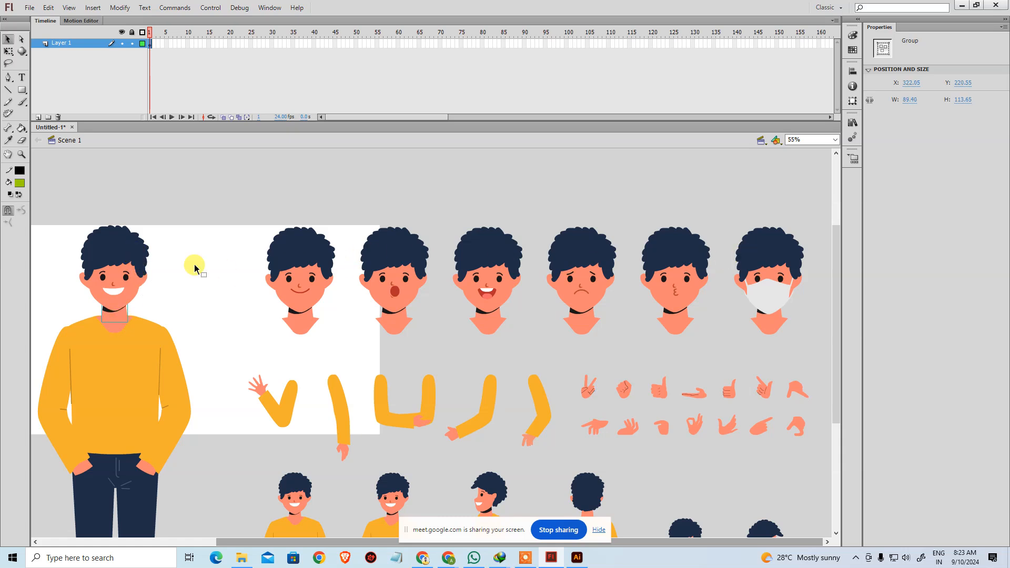
click(196, 232)
drag(147, 220, 119, 311)
click(266, 296)
drag(112, 257, 146, 224)
key(ctrl+z)
click(123, 188)
drag(67, 214, 195, 315)
shift+click(118, 330)
drag(129, 319, 158, 241)
key(ctrl+z)
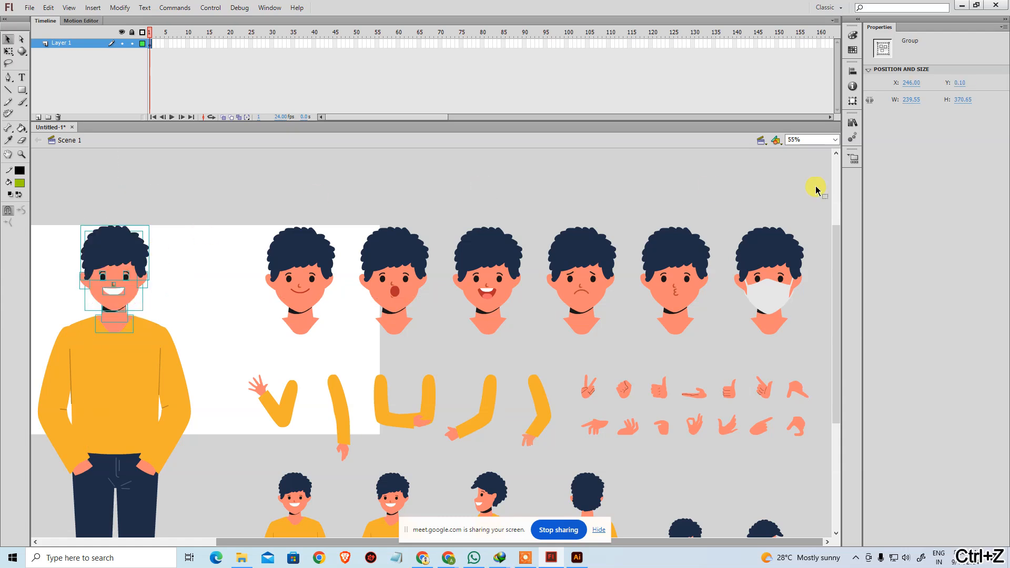
Select the pieces of each of the six expression heads in turn to inspect their separate parts, and clear the selection.
drag(289, 198, 320, 346)
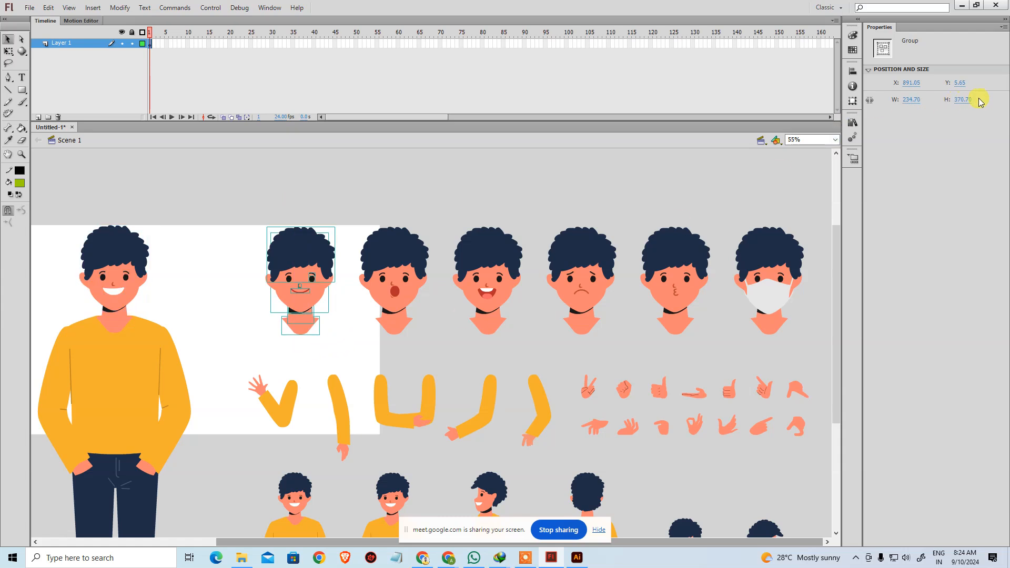
drag(423, 195, 392, 362)
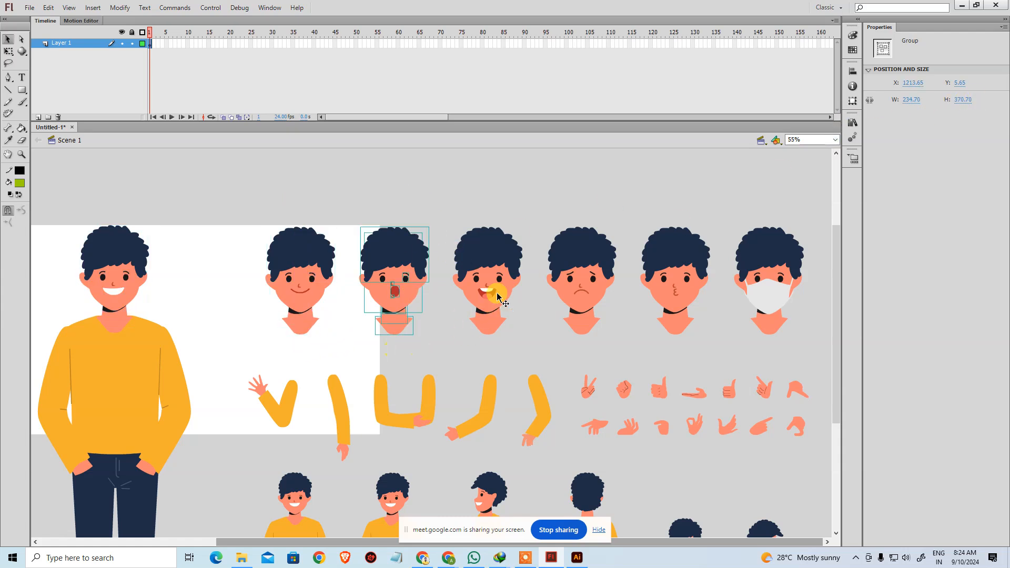
drag(488, 343, 489, 352)
drag(617, 187, 583, 337)
drag(691, 177, 670, 352)
drag(769, 180, 772, 356)
click(350, 181)
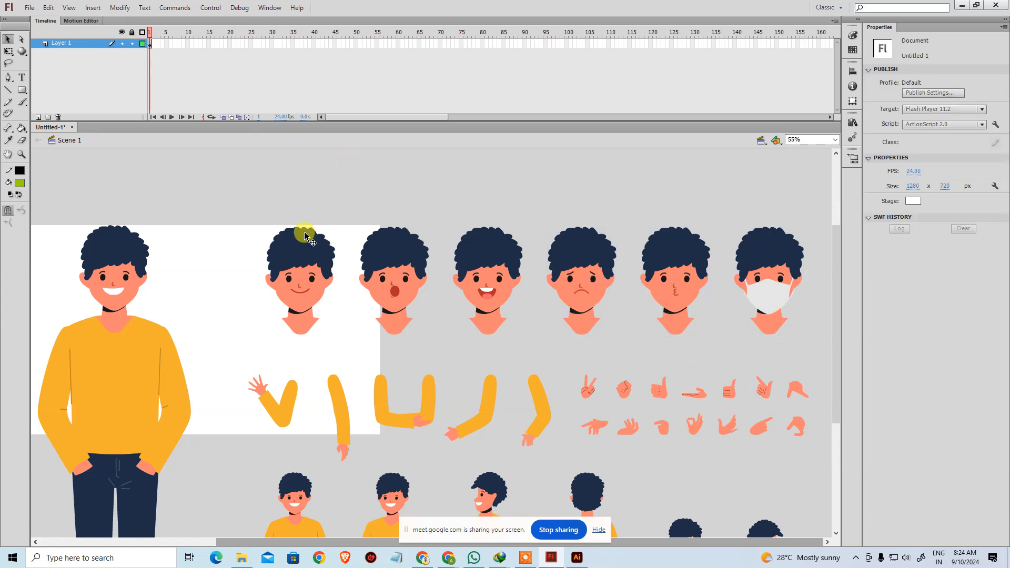
Group the hair, face and neck pieces of each of the six expression heads into one group per head.
drag(264, 185, 314, 340)
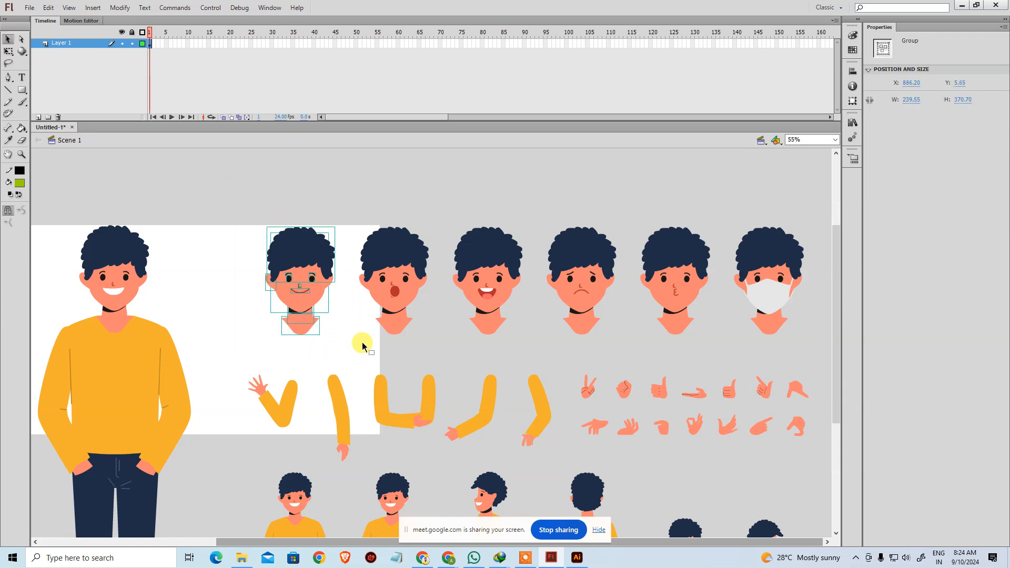
key(ctrl+g)
drag(375, 176, 410, 343)
key(ctrl+g)
drag(468, 170, 509, 353)
key(ctrl+g)
drag(550, 176, 610, 347)
key(ctrl+g)
drag(650, 181, 694, 347)
key(ctrl+g)
drag(737, 194, 793, 344)
key(ctrl+g)
Test that the masked head moves as a single group, and undo the move.
click(738, 219)
drag(755, 248, 778, 217)
key(ctrl+z)
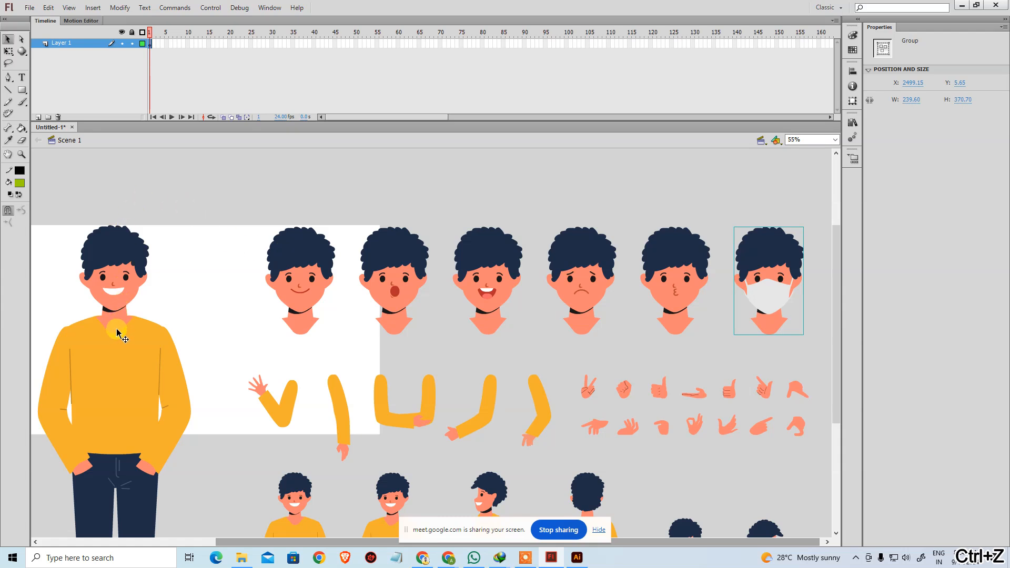
Select the large standing figure's head and neck pieces without the torso, checking the selection with trial moves that are undone.
drag(112, 205, 125, 339)
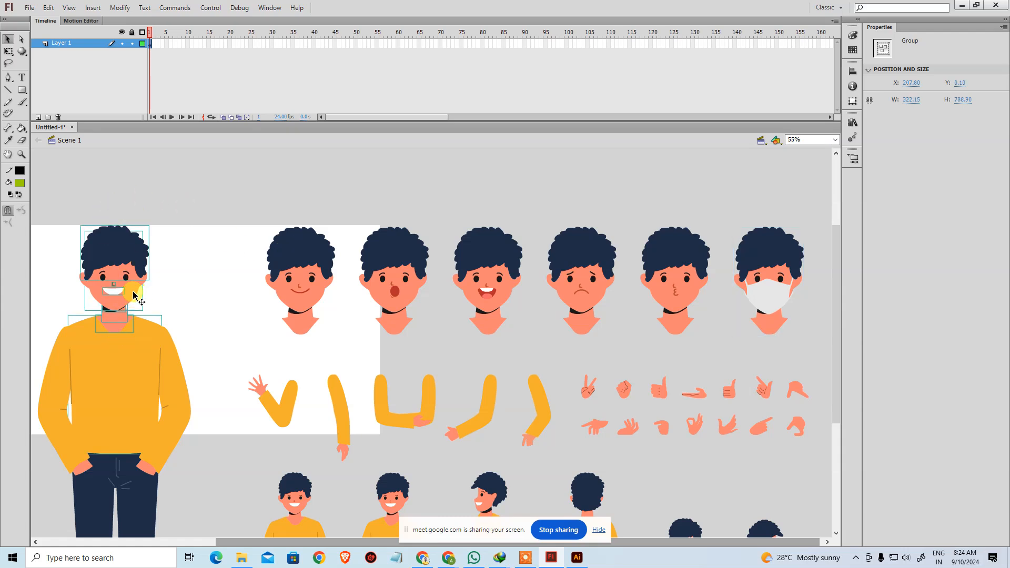
shift+click(122, 363)
drag(117, 275, 137, 219)
key(ctrl+z)
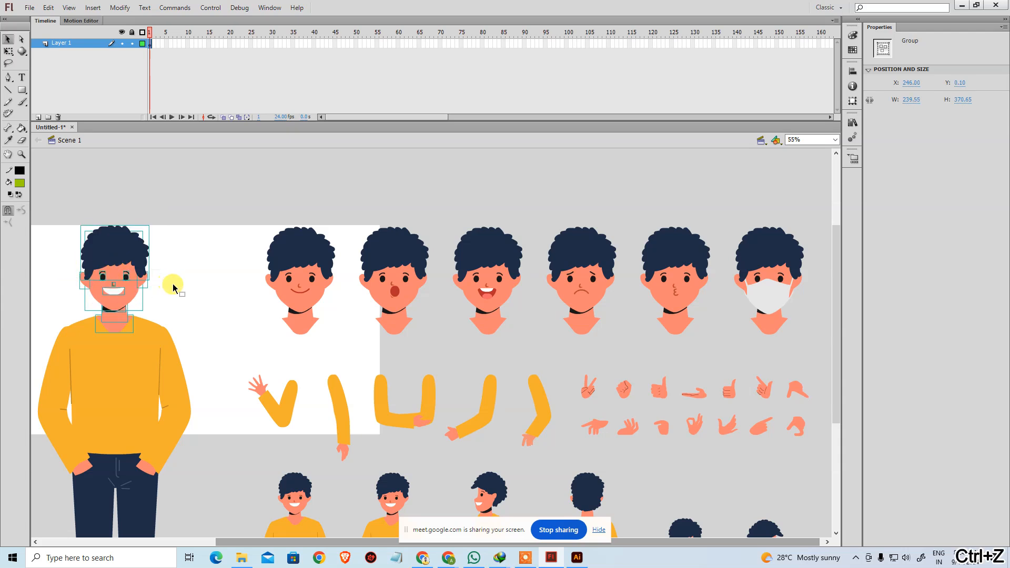
drag(130, 242, 170, 207)
key(ctrl+z)
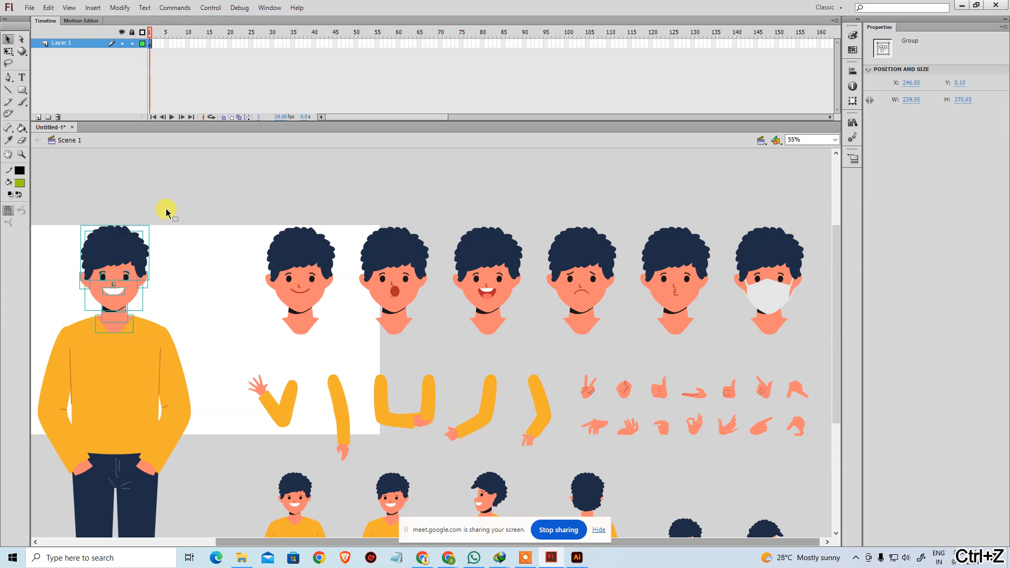
Group the large figure's head and neck pieces, and convert the group to a graphic symbol named Face.
key(ctrl+g)
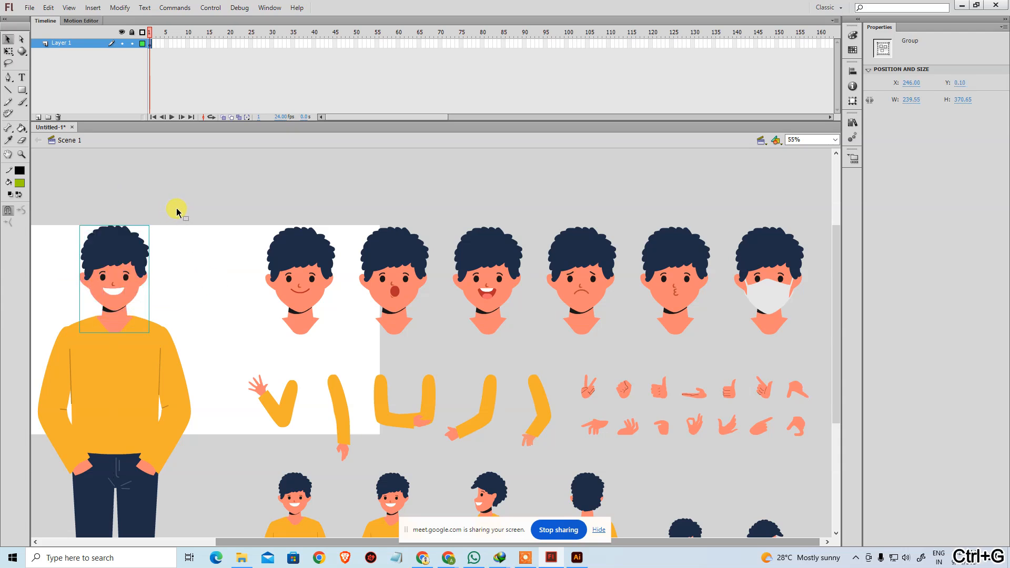
right_click(126, 253)
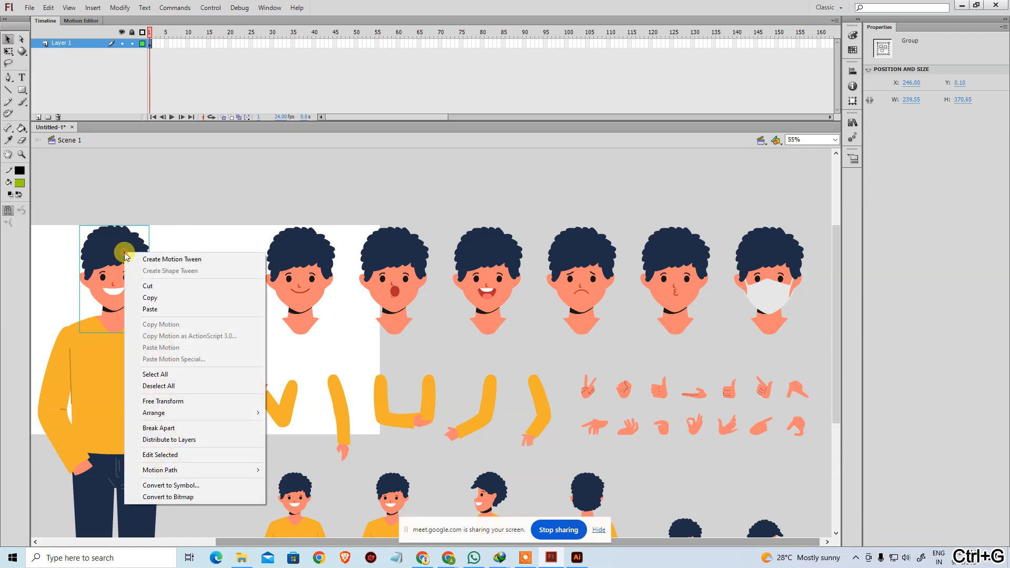
click(186, 485)
click(424, 134)
click(424, 167)
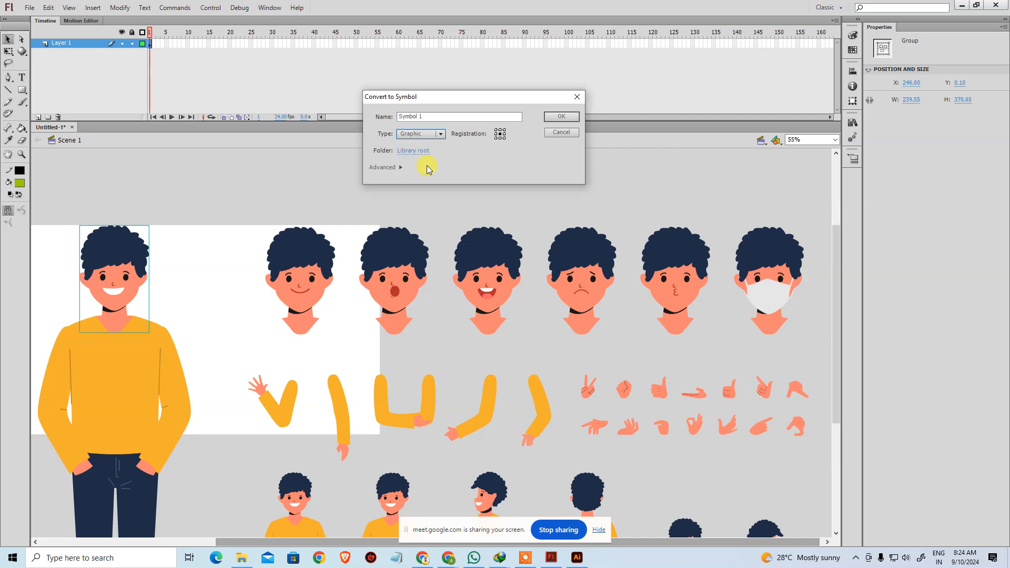
text(Face)
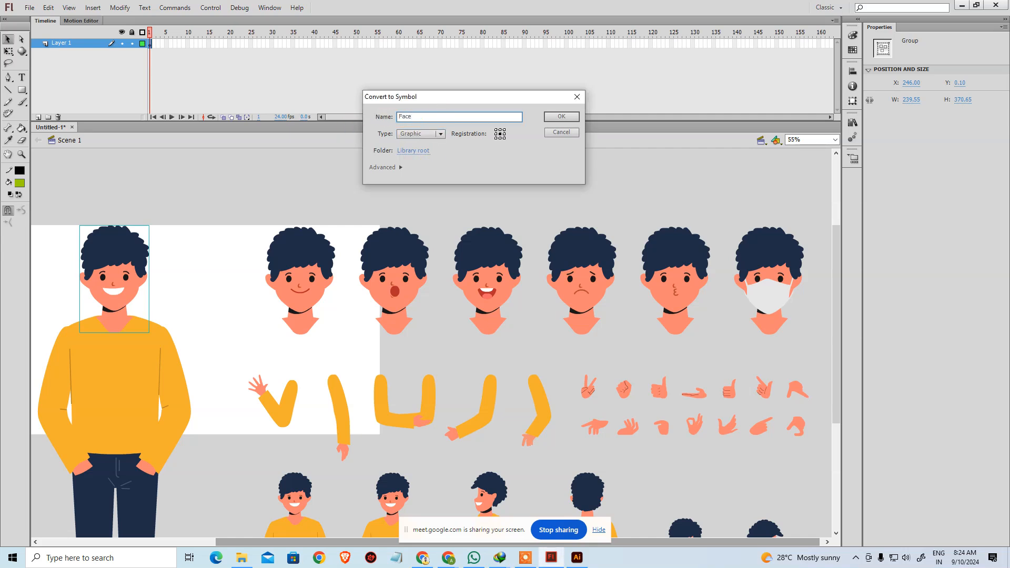
key(Return)
click(362, 167)
Copy the six expression heads, open the Face symbol for editing, and add a new layer above Layer 1.
drag(233, 195, 813, 349)
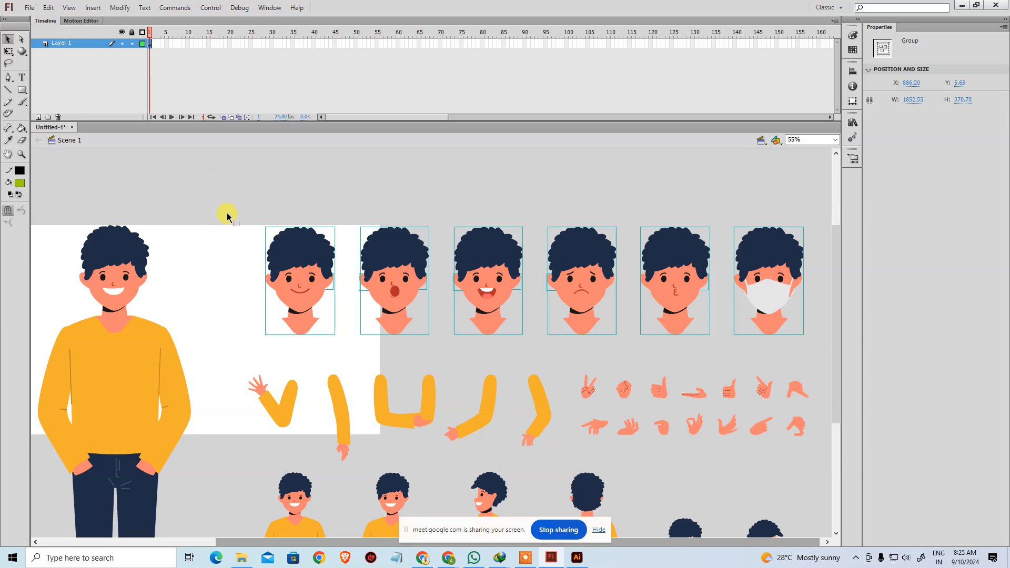
key(ctrl+c)
click(128, 257)
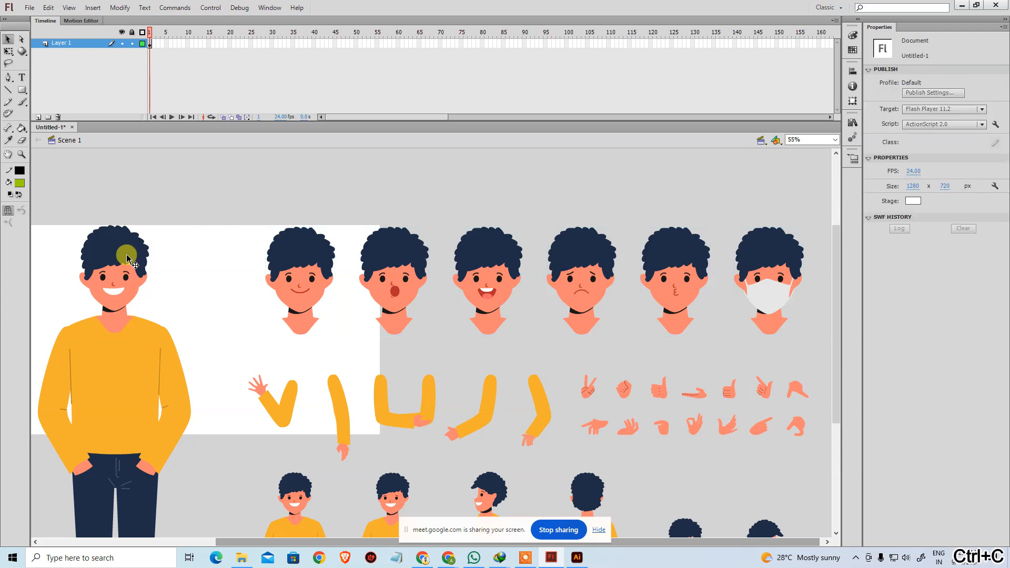
double_click(128, 257)
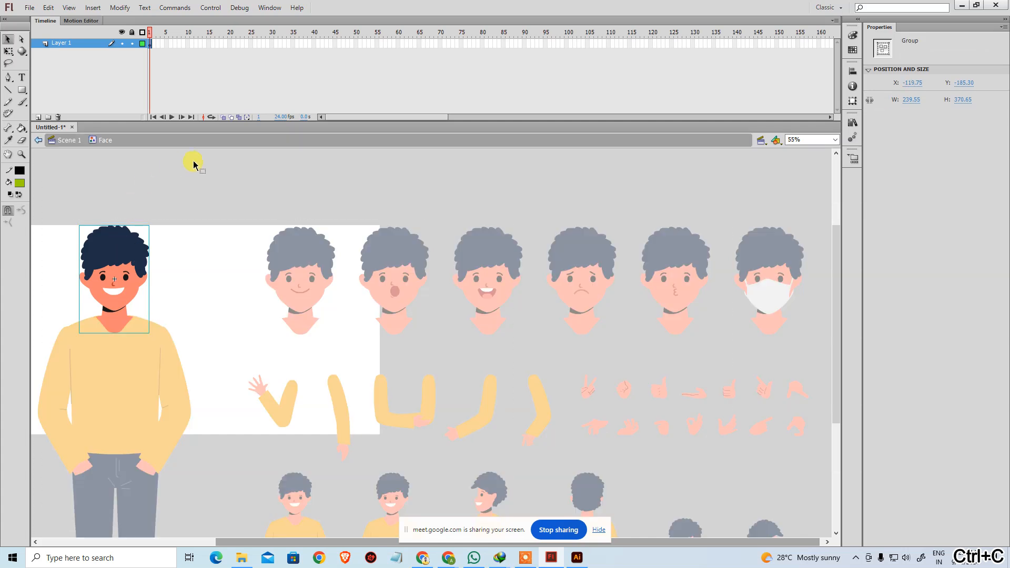
click(177, 69)
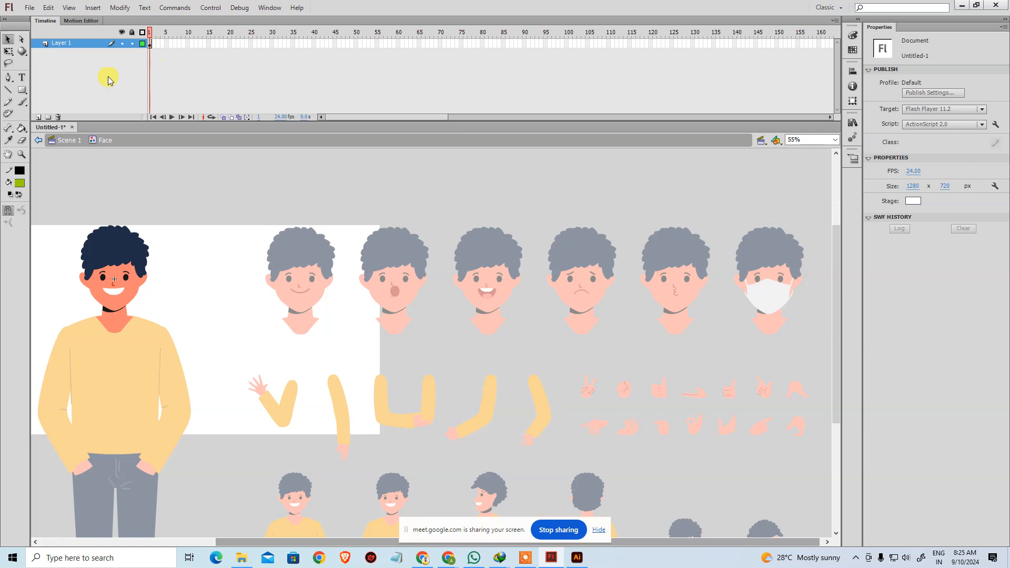
click(39, 117)
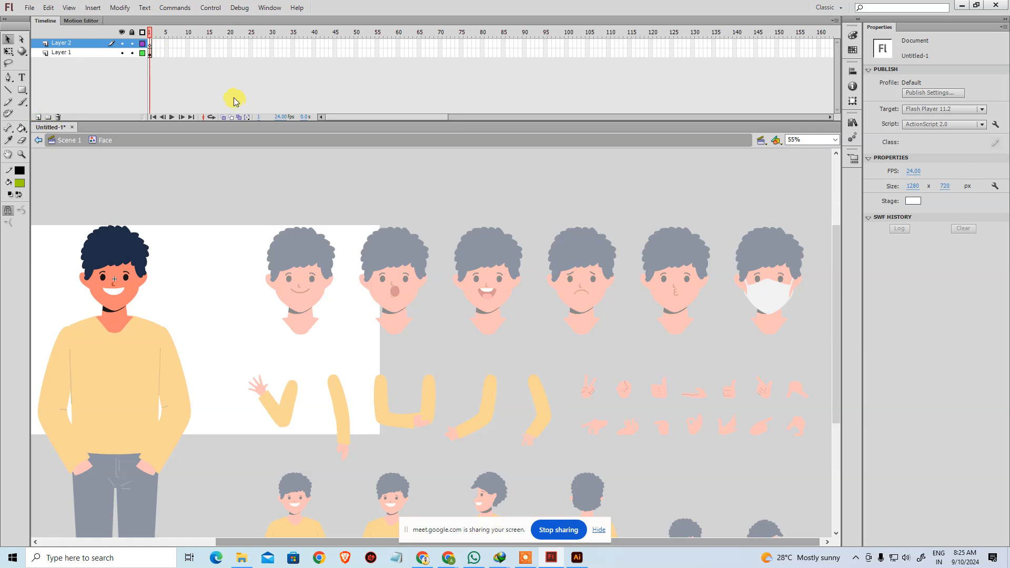
Paste the six expression heads into Layer 2 of the Face symbol and move them beside the original smiling head.
key(ctrl+v)
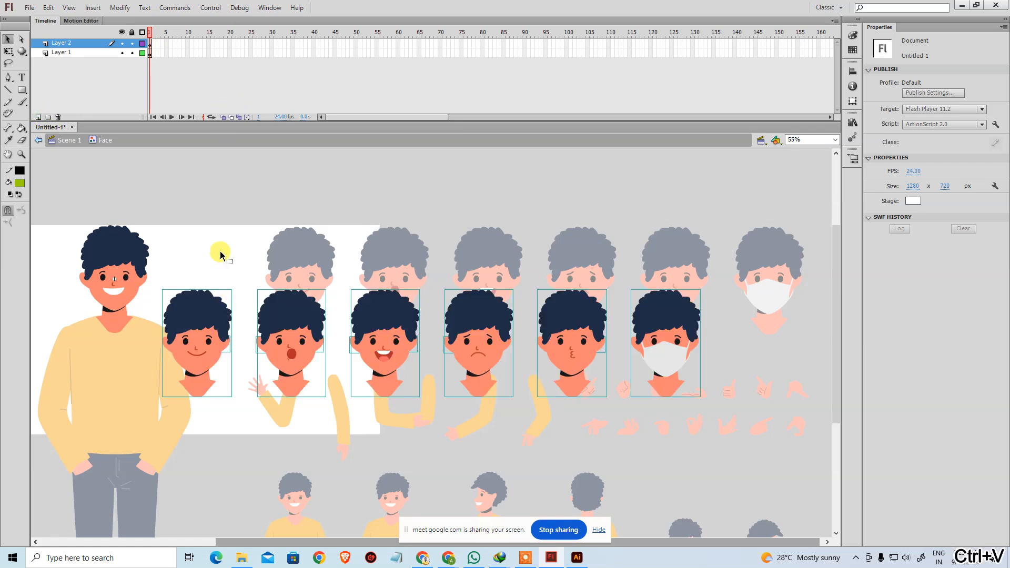
key(ctrl+z)
key(ctrl+shift+v)
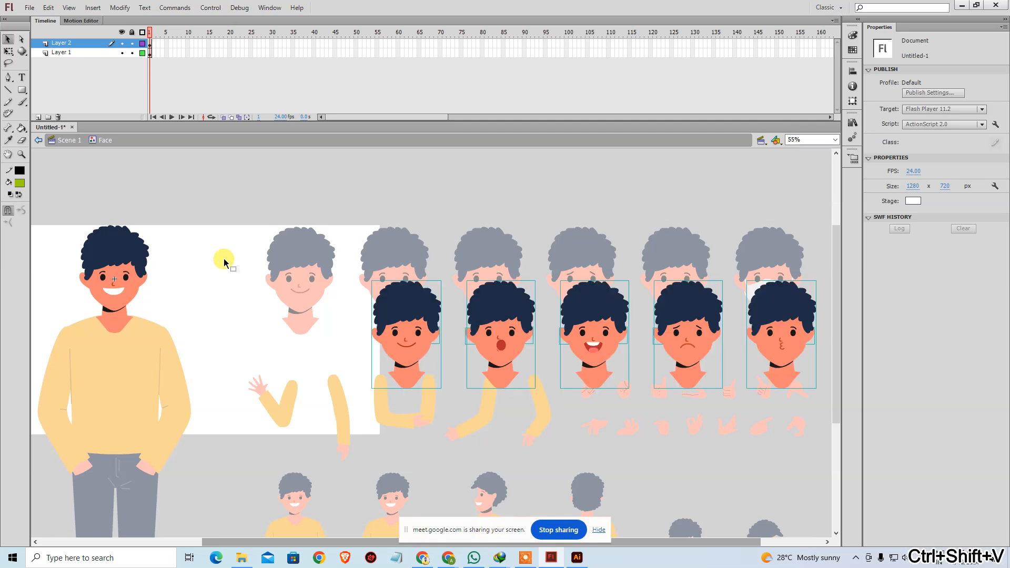
drag(402, 367, 233, 315)
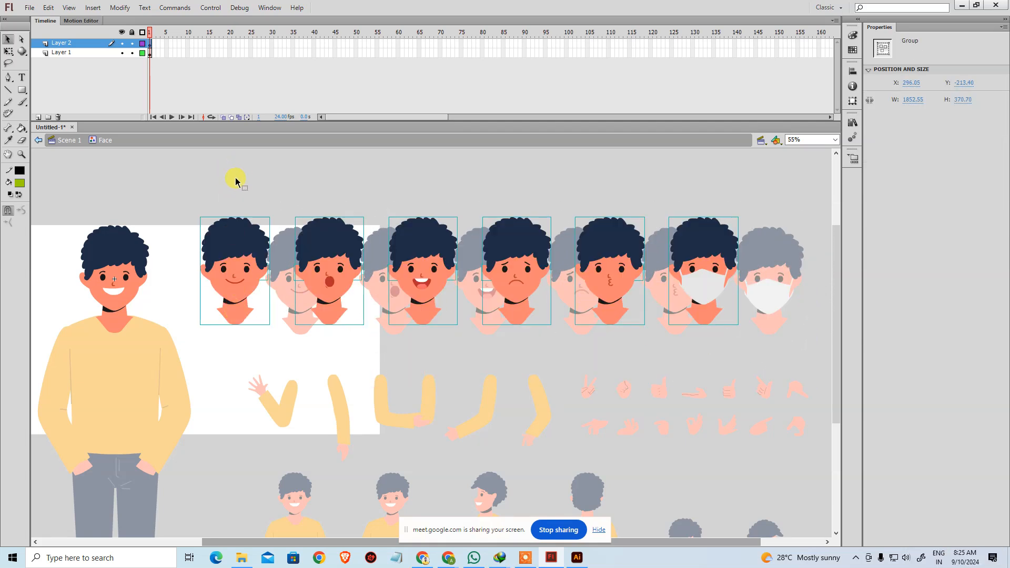
drag(213, 180, 319, 179)
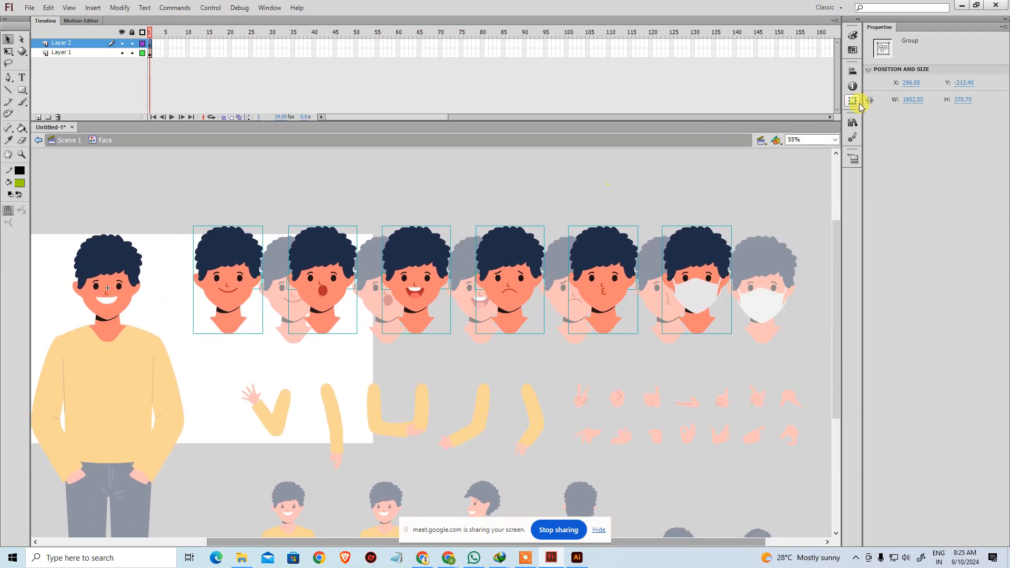
Stack the six pasted heads on one another by aligning their left edges to the stage.
click(852, 70)
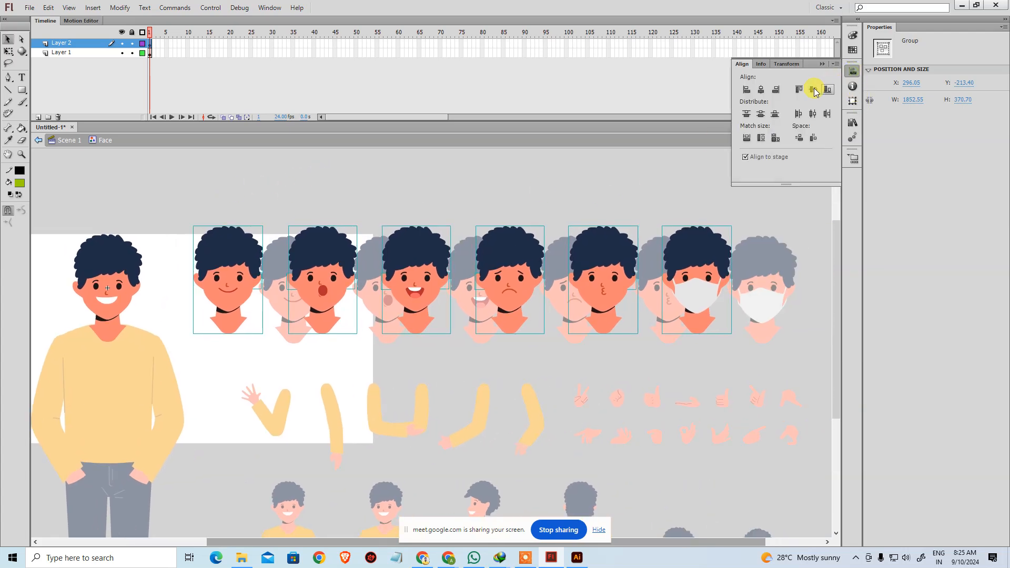
click(745, 90)
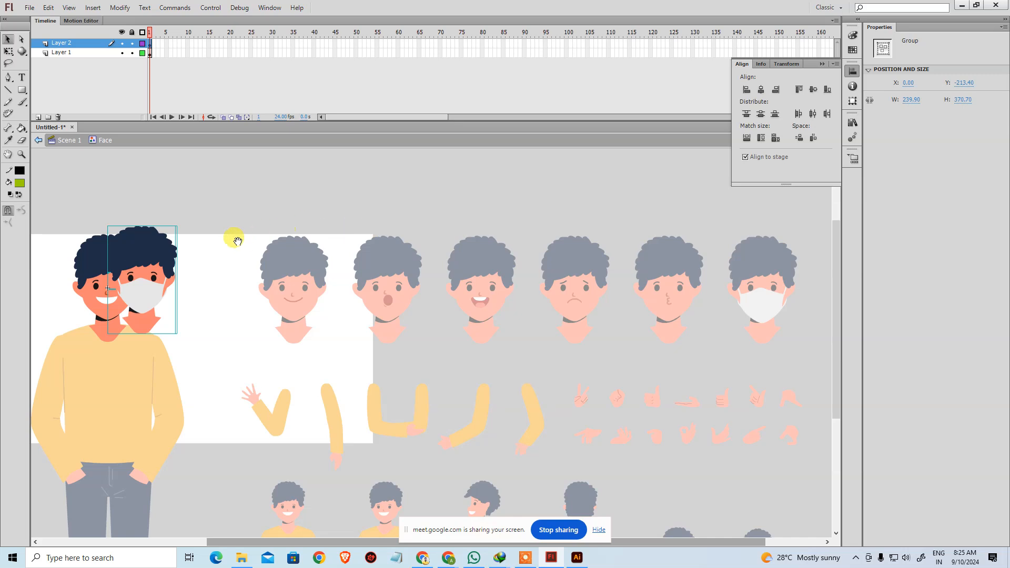
drag(237, 238, 423, 229)
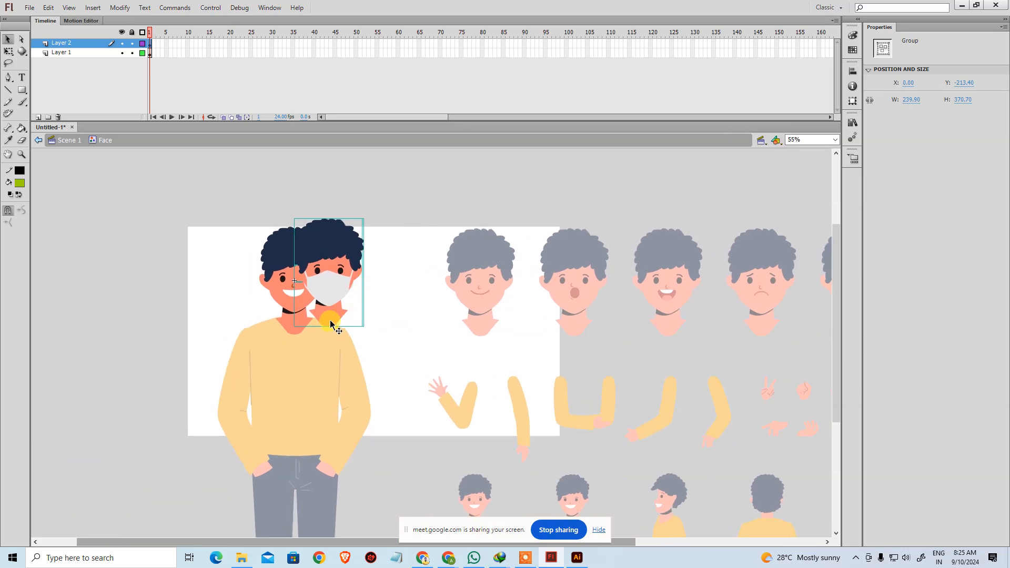
Align the bottom edges of the stacked heads and original head with Align to stage turned off, and undo a trial left alignment.
shift+click(270, 259)
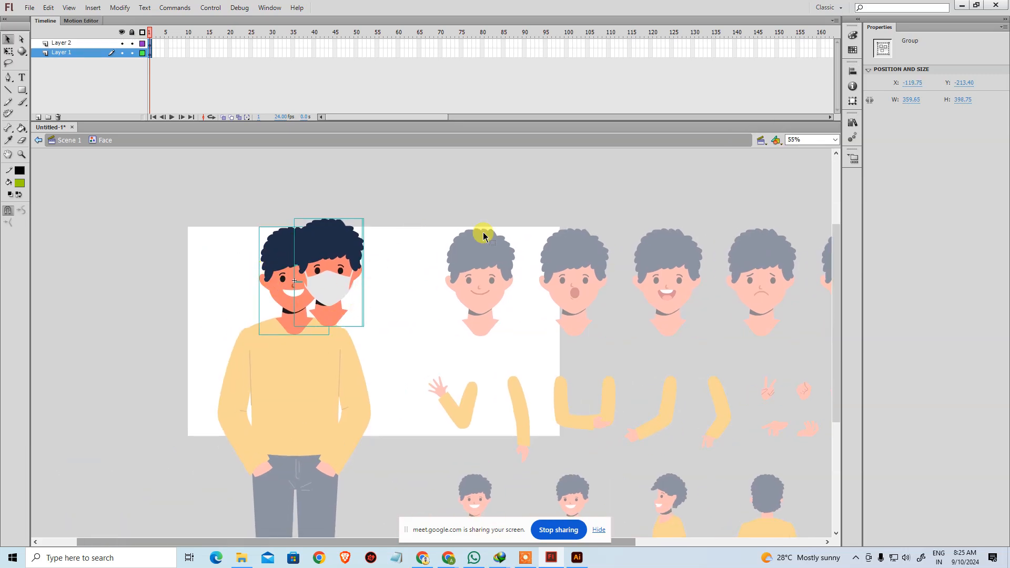
click(853, 71)
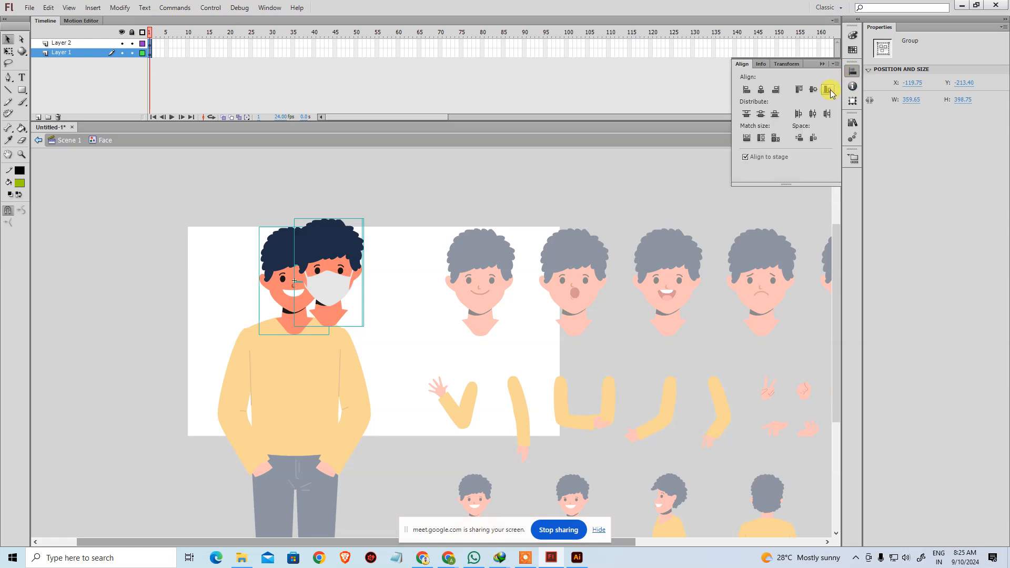
click(828, 91)
key(ctrl+z)
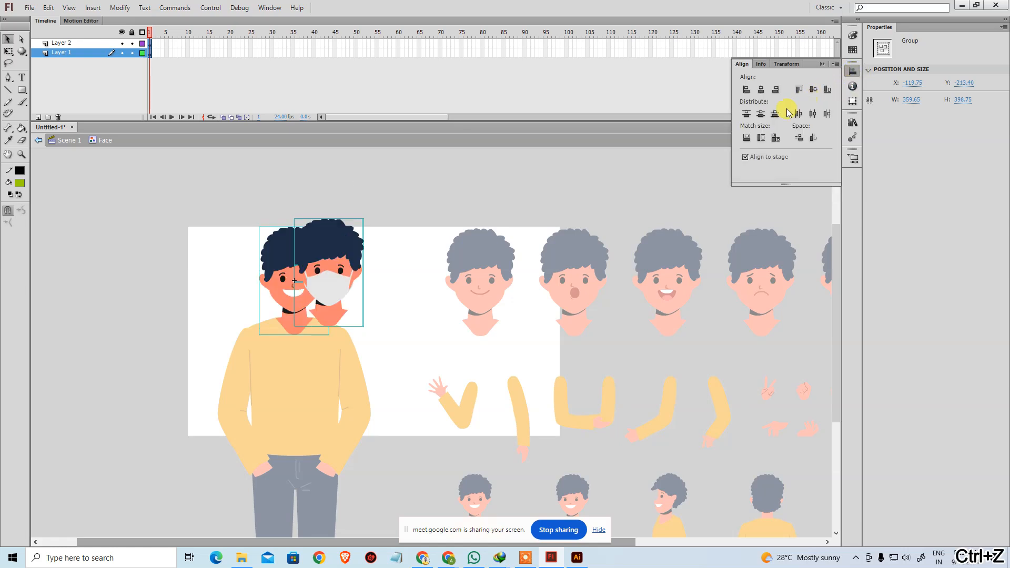
click(771, 158)
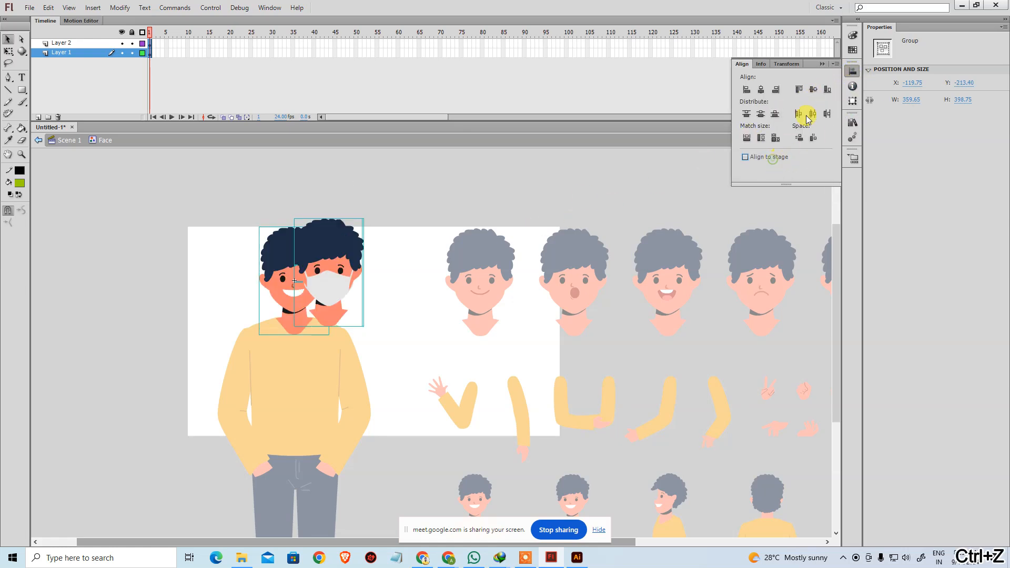
click(827, 89)
click(748, 93)
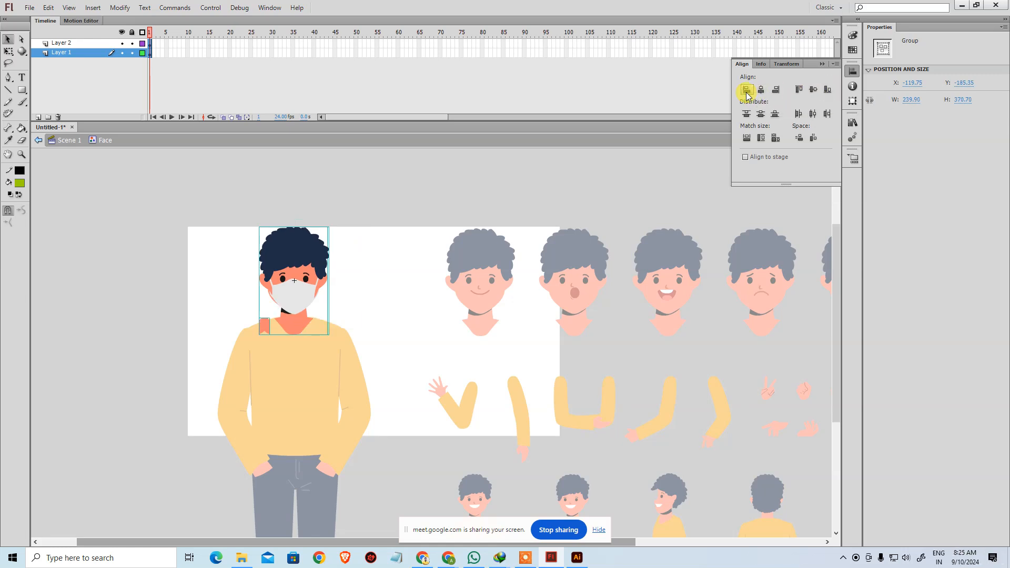
key(ctrl+z)
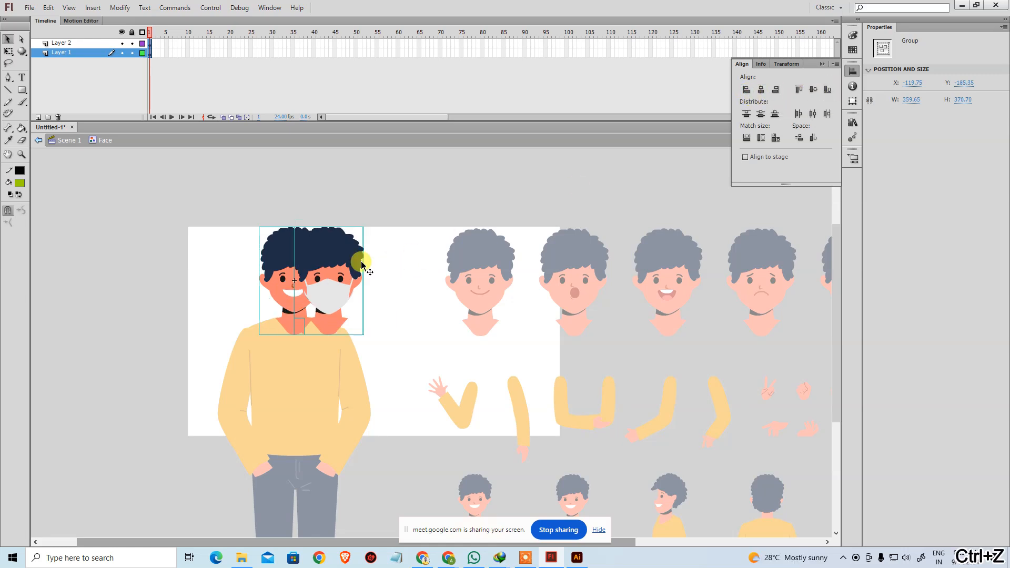
Reselect the stacked heads with the original head and align their left edges so all heads overlap.
click(392, 234)
drag(379, 251, 278, 247)
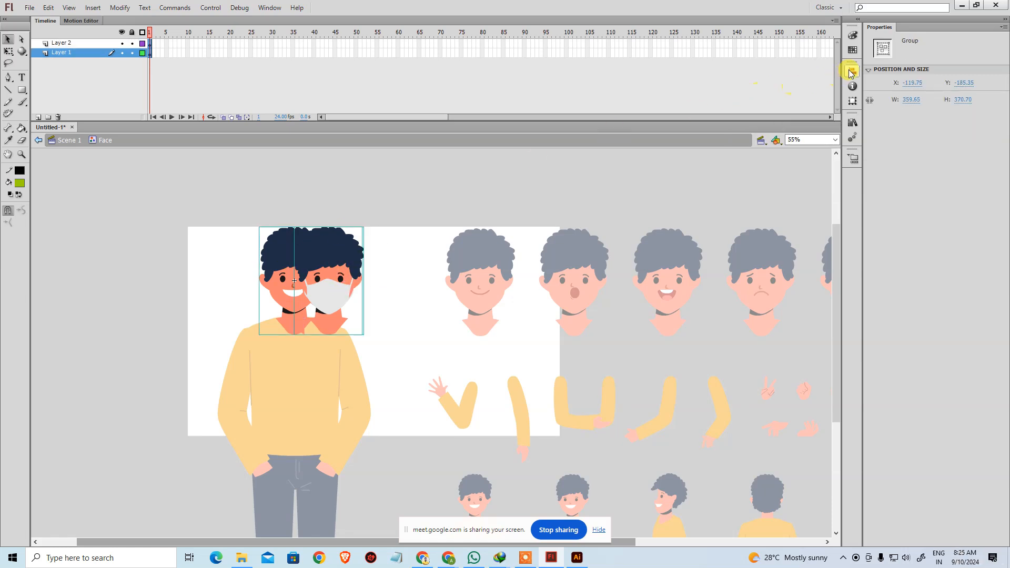
click(853, 71)
click(746, 91)
click(396, 232)
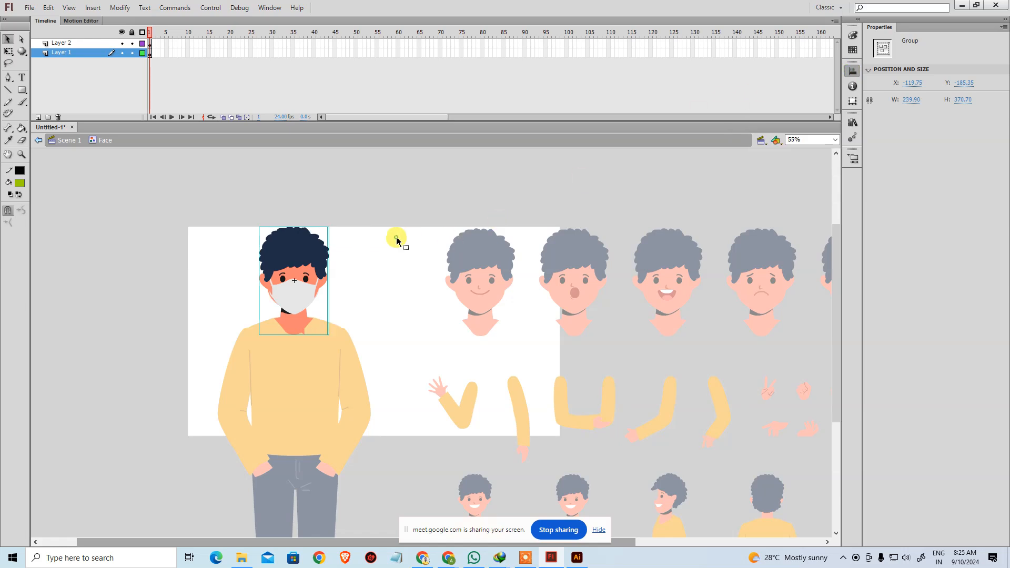
Move Layer 2's keyframe holding the stacked heads from frame 1 to frame 2.
click(151, 42)
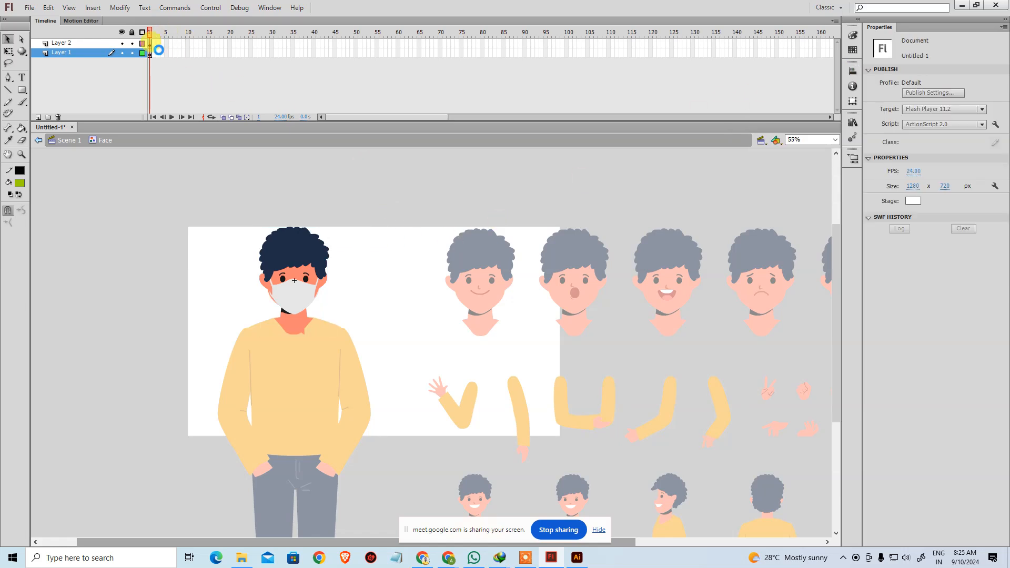
click(153, 44)
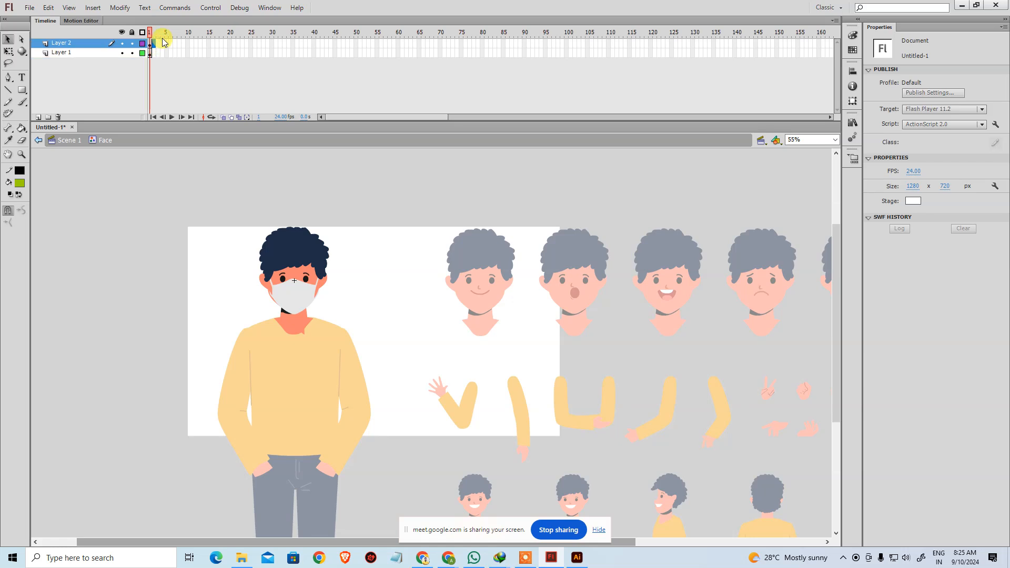
click(151, 44)
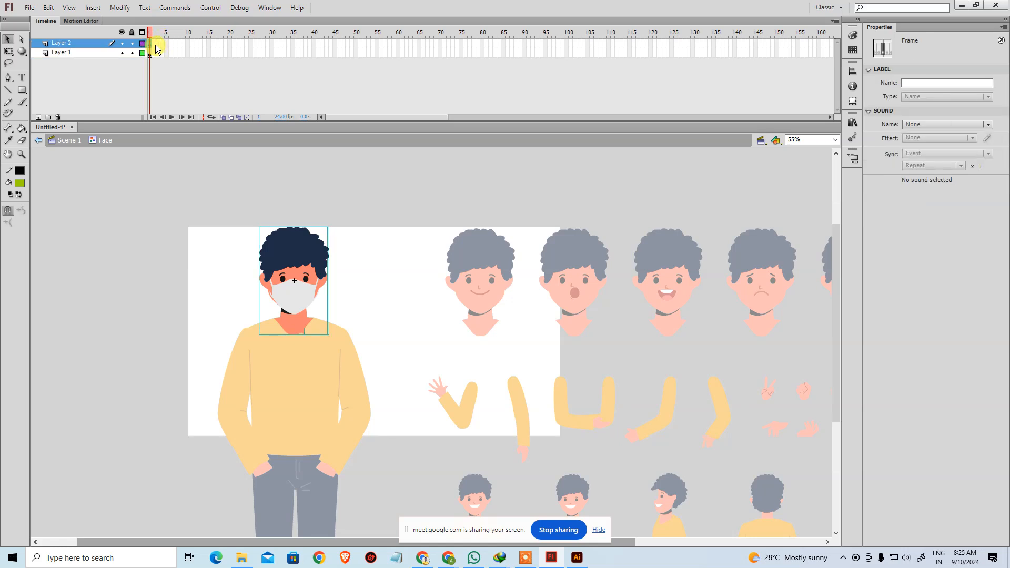
scroll(489, 279, right, 5)
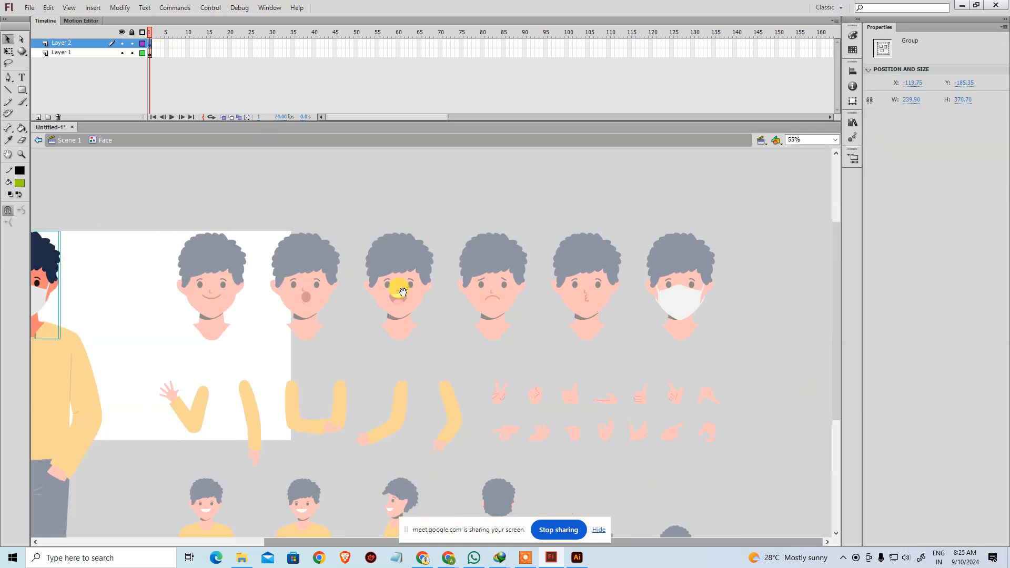
scroll(553, 328, left, 5)
click(129, 187)
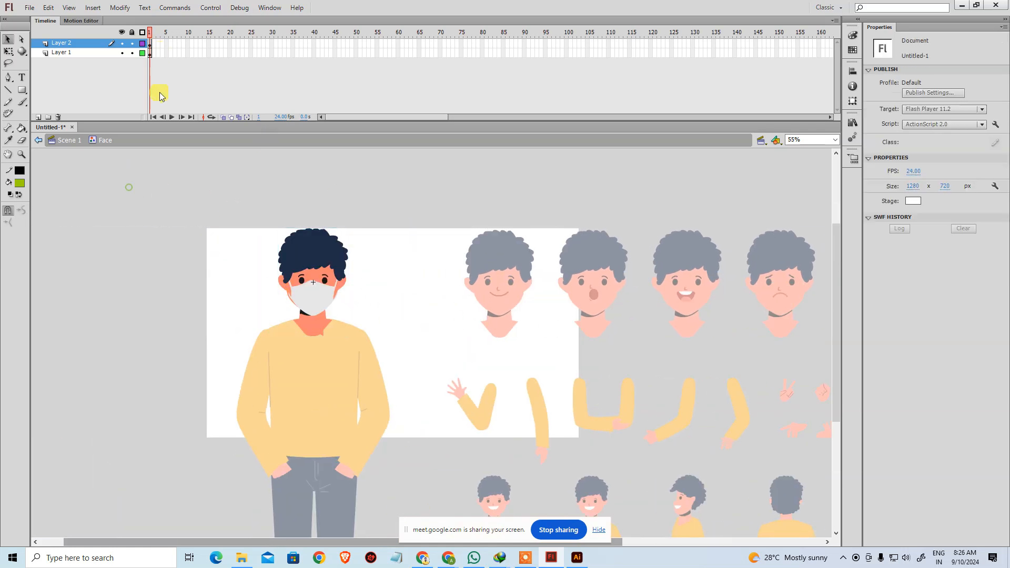
click(153, 44)
drag(154, 45, 154, 46)
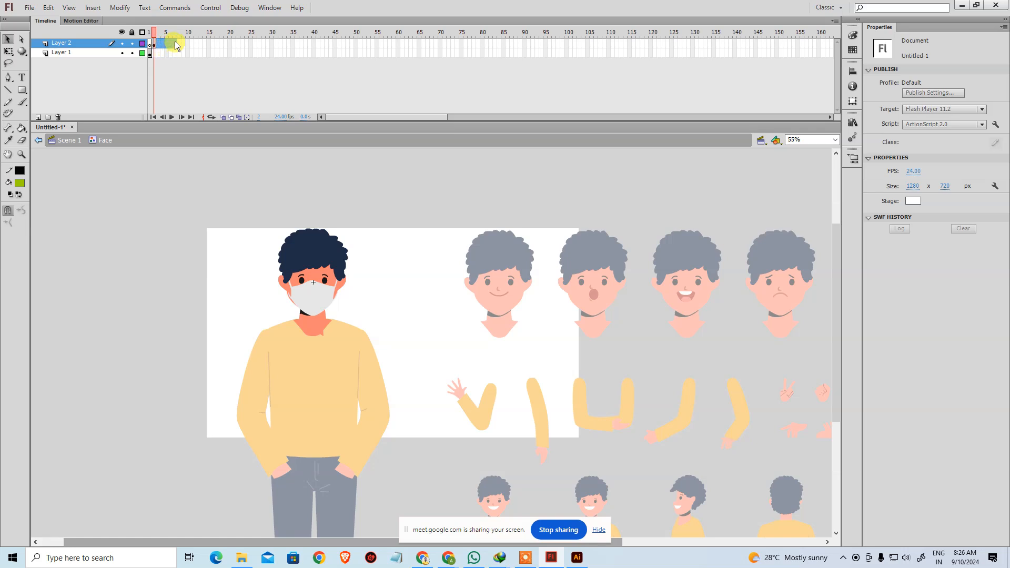
Insert a keyframe at frame 7 of Layer 2 and extend Layer 1 to frame 7.
drag(175, 45, 177, 46)
right_click(176, 46)
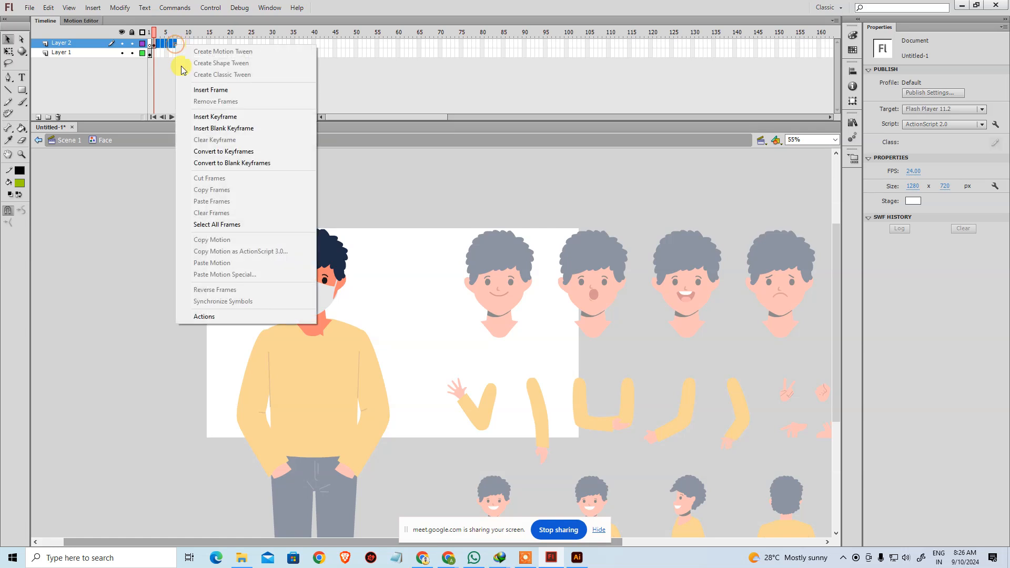
click(229, 117)
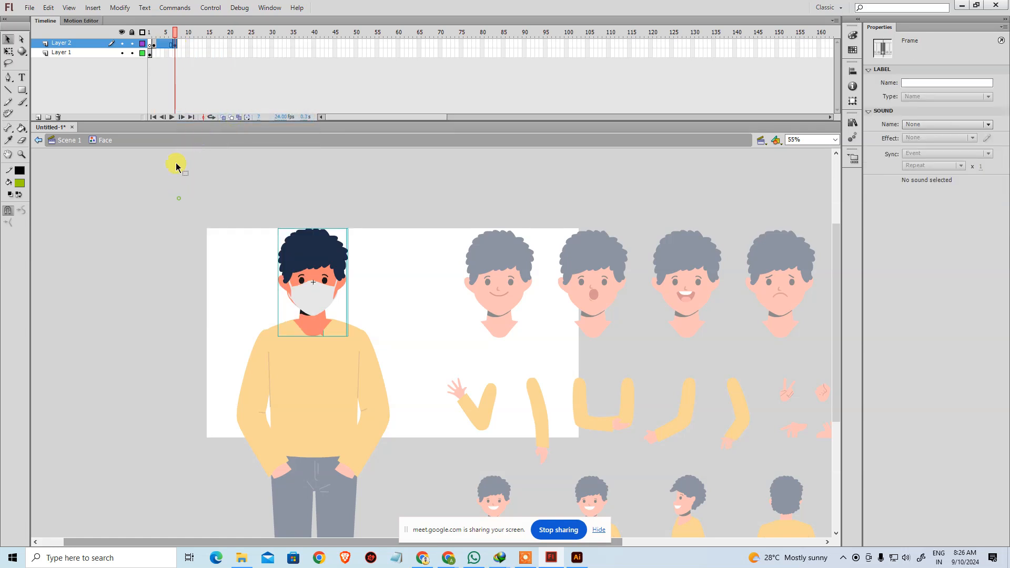
click(177, 167)
click(175, 53)
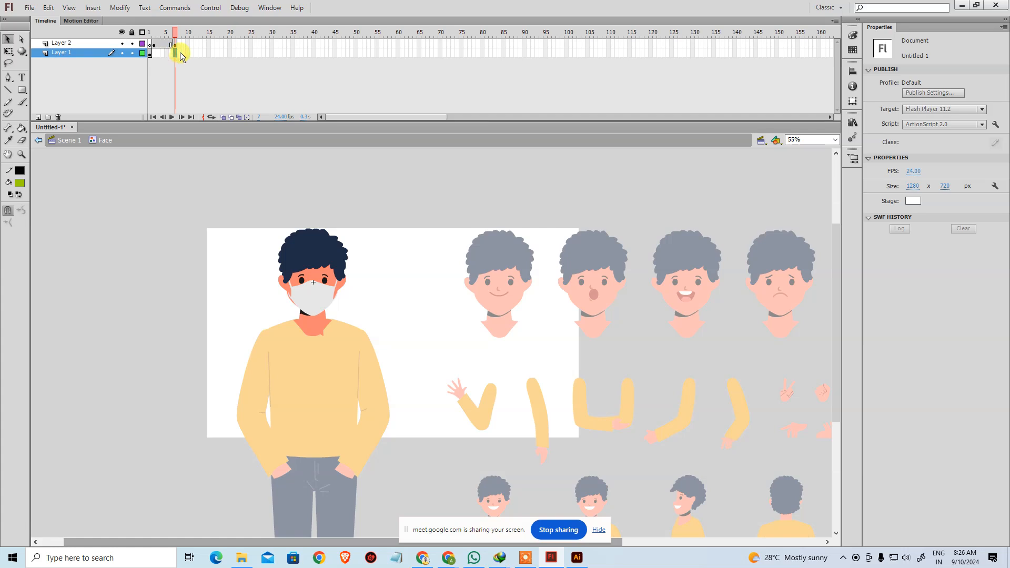
click(175, 46)
Insert keyframes on Layer 2 at frames 3, 4, 5 and 6, so each frame repeats the stacked heads.
click(158, 45)
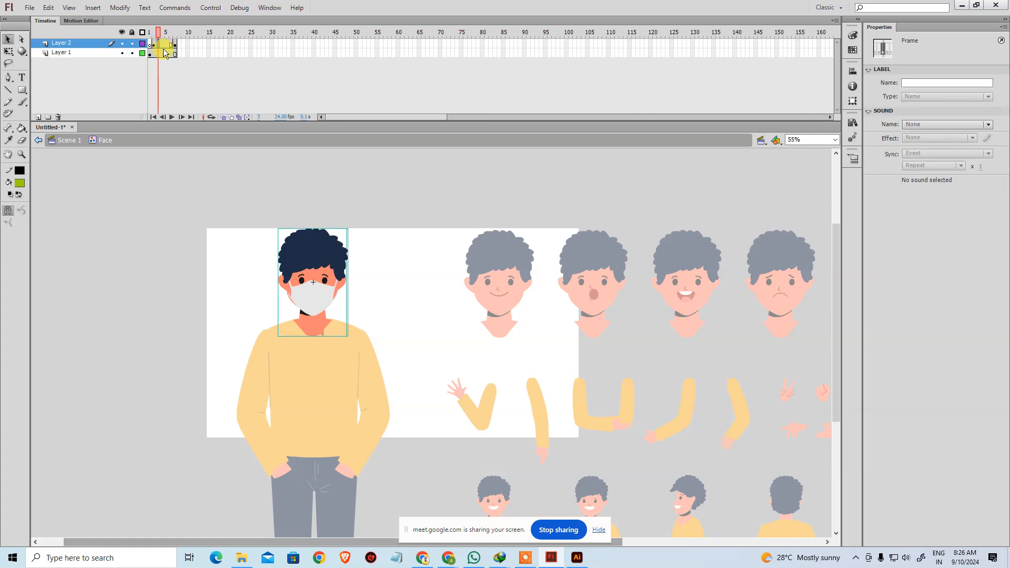
right_click(160, 46)
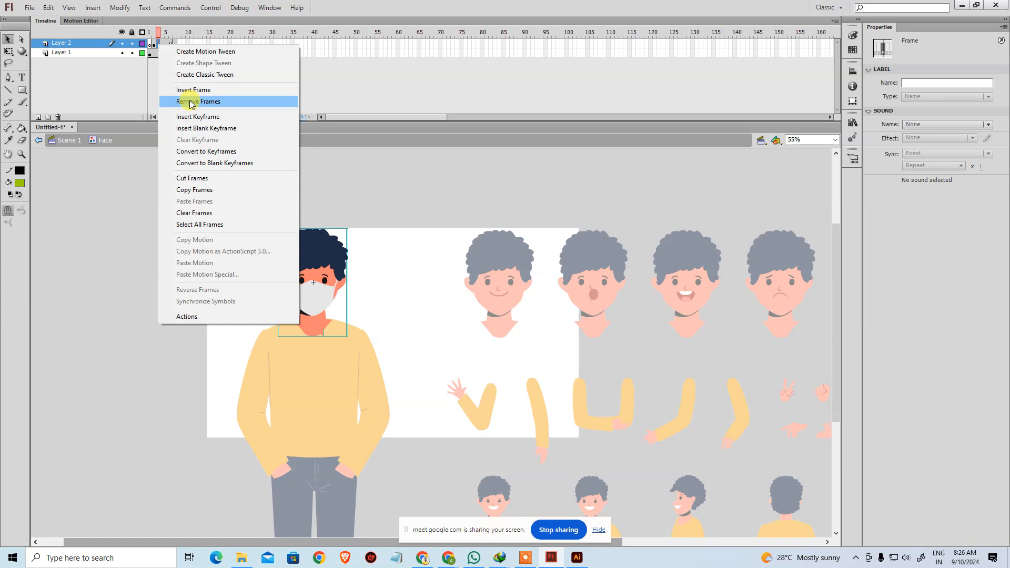
click(187, 115)
right_click(164, 47)
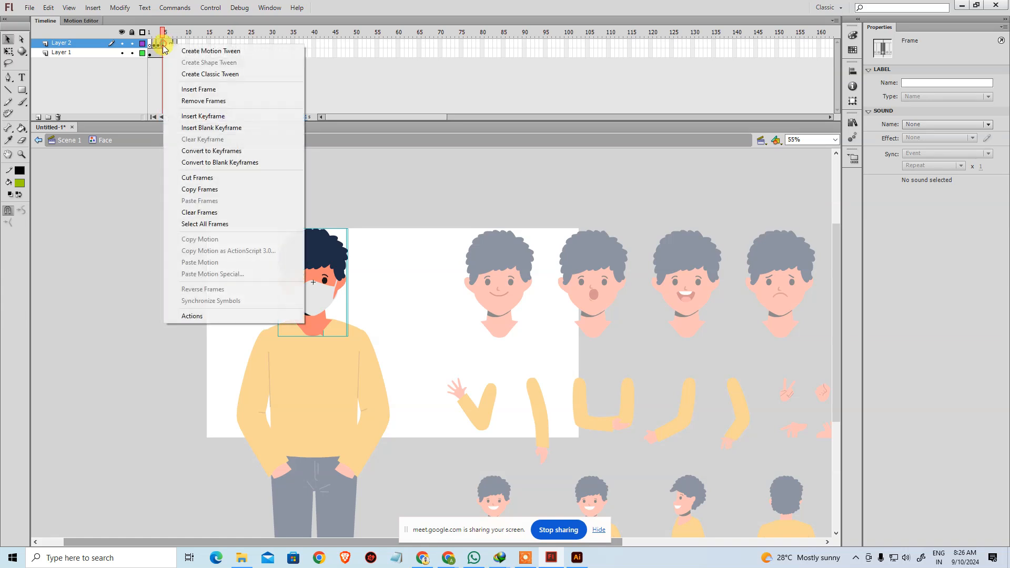
click(228, 118)
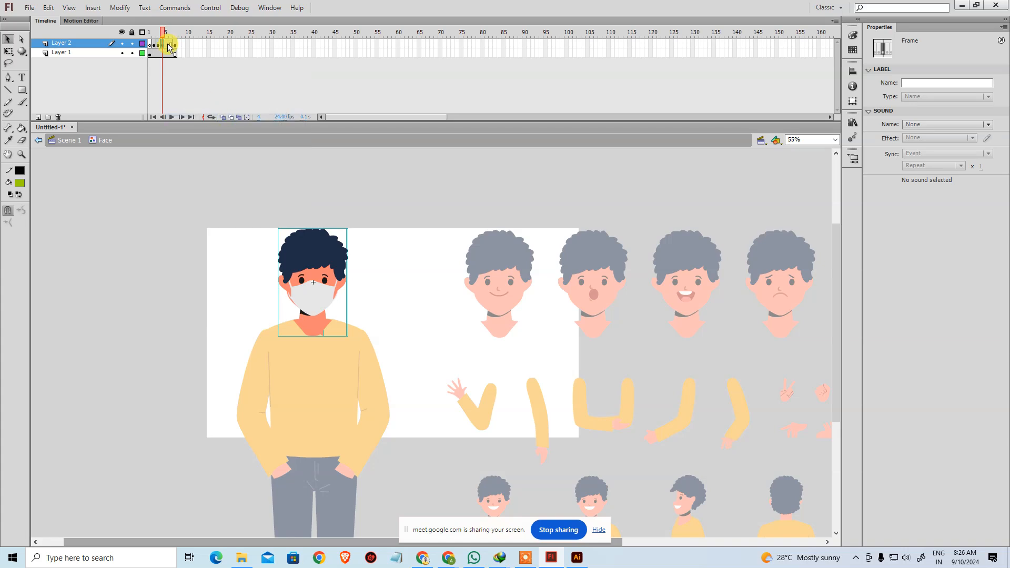
right_click(170, 48)
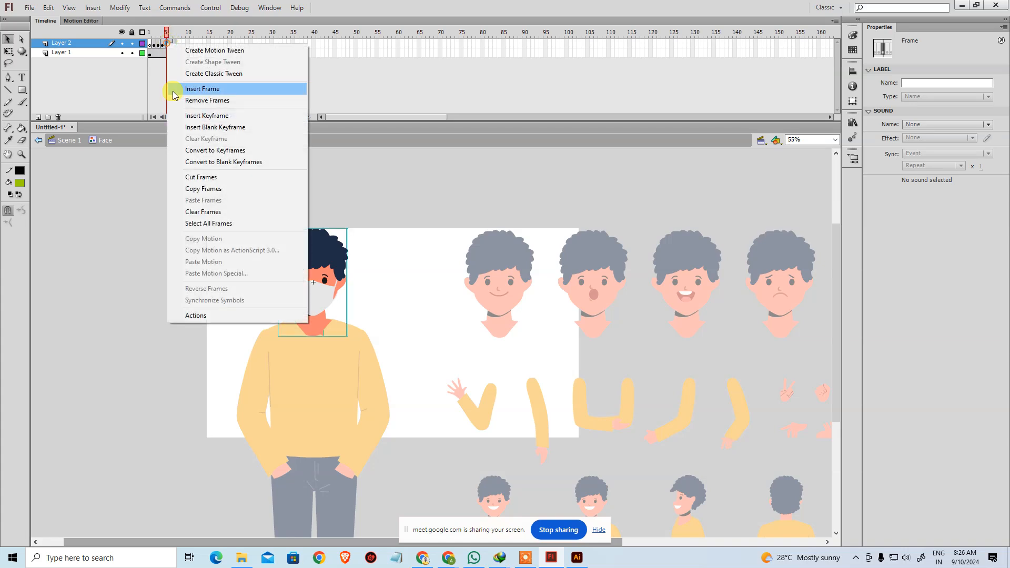
click(222, 117)
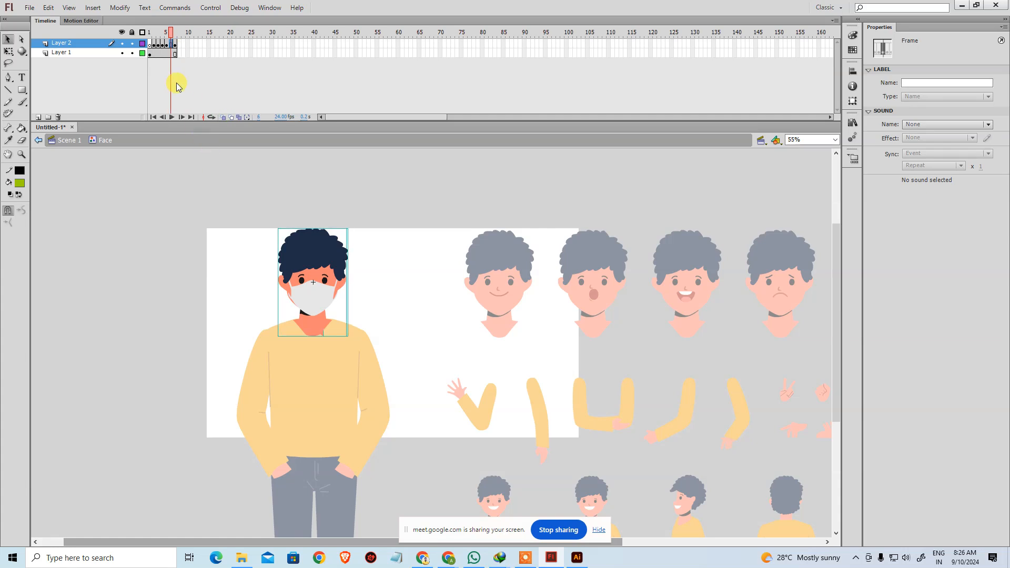
right_click(171, 44)
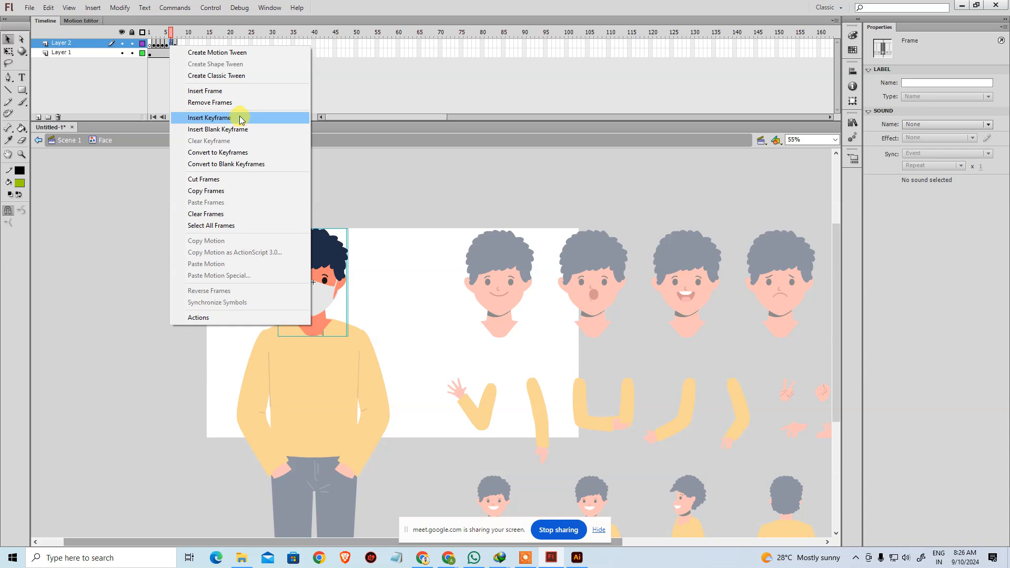
click(221, 118)
drag(153, 47, 175, 46)
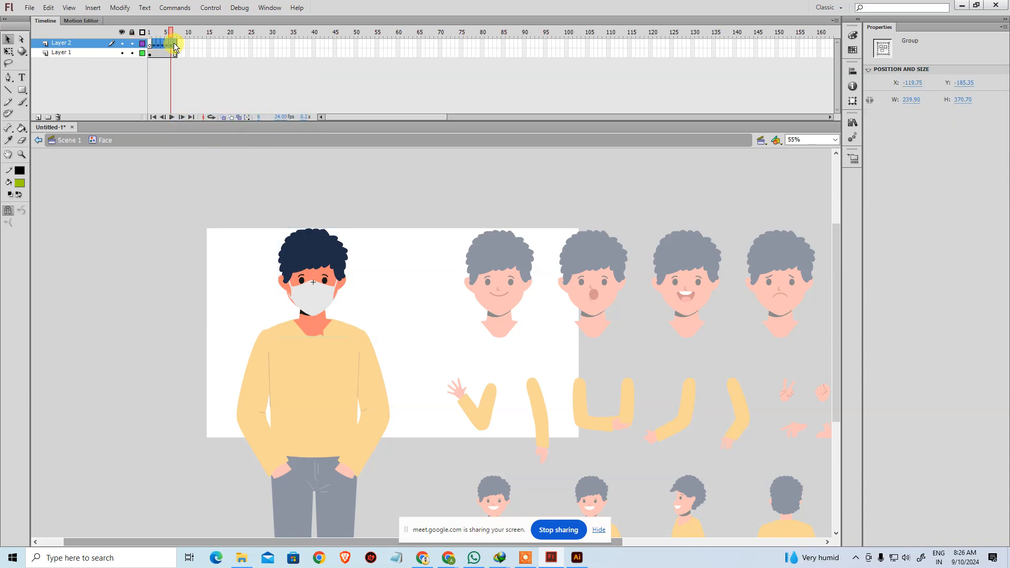
click(154, 54)
click(150, 53)
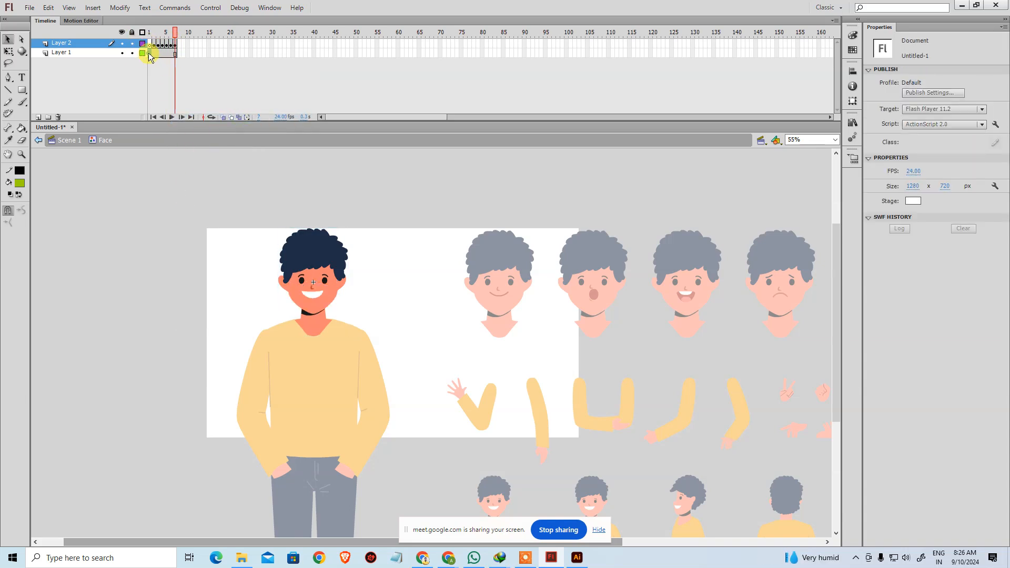
key(period)
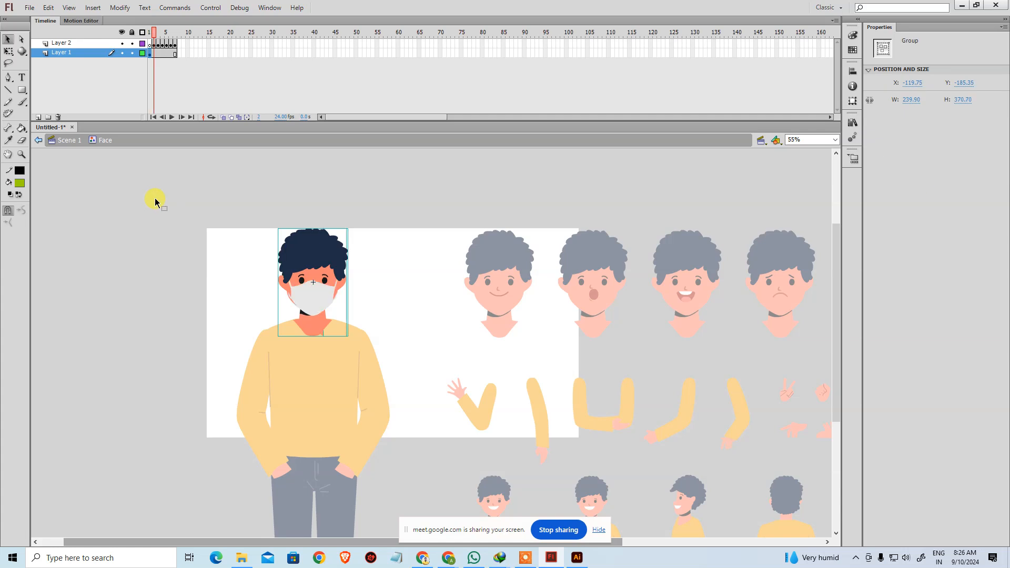
click(155, 201)
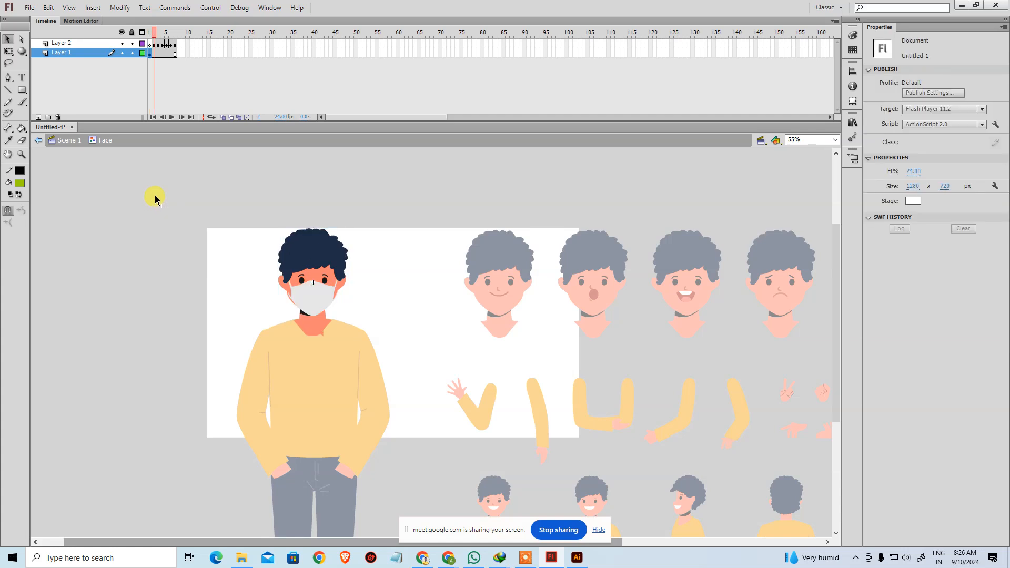
drag(179, 54, 154, 54)
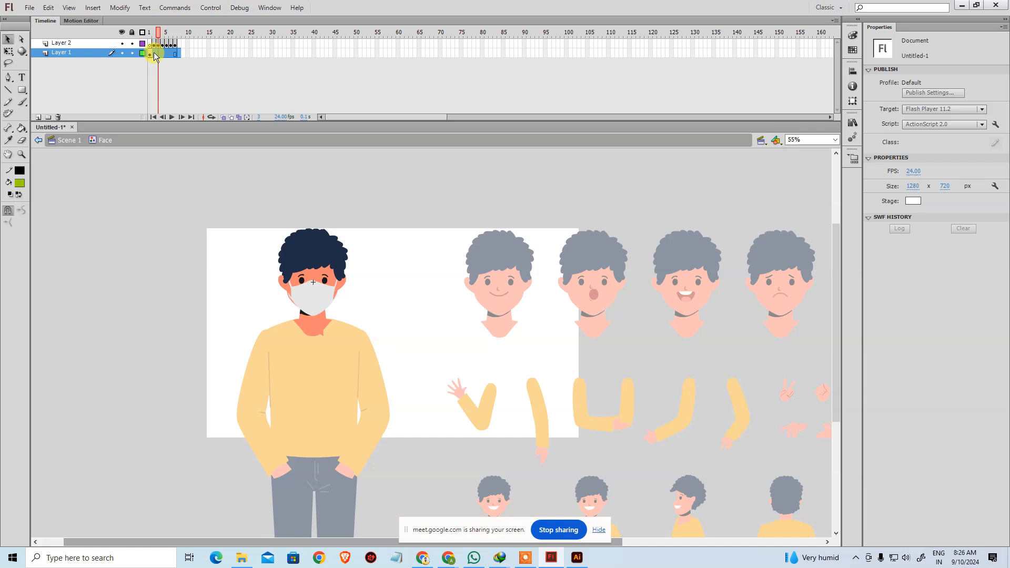
click(168, 82)
Try moving the heads on frames 2 and 1 upward and cutting the frame 1 head, undoing each change.
click(322, 325)
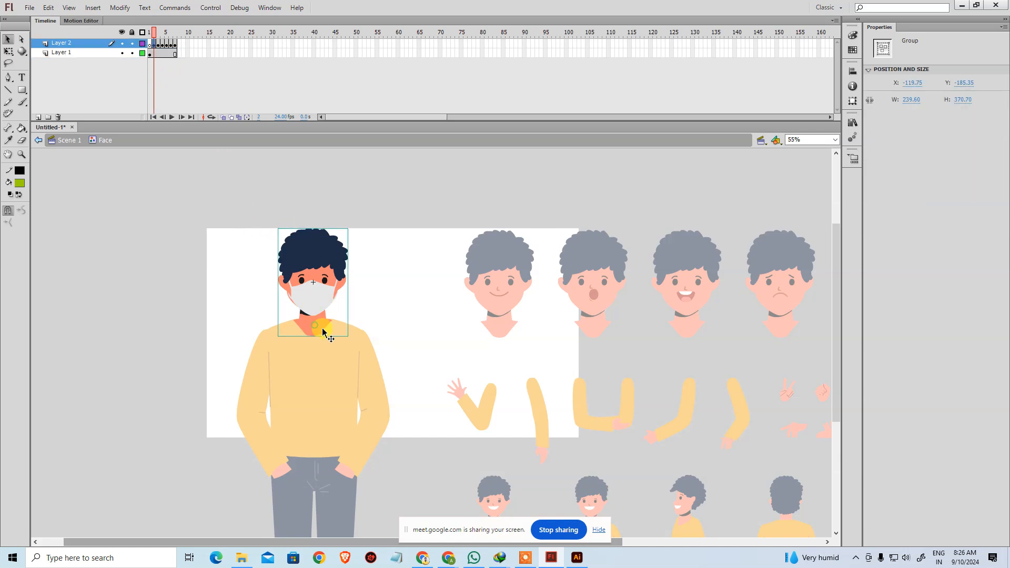
drag(321, 294, 323, 258)
key(ctrl+z)
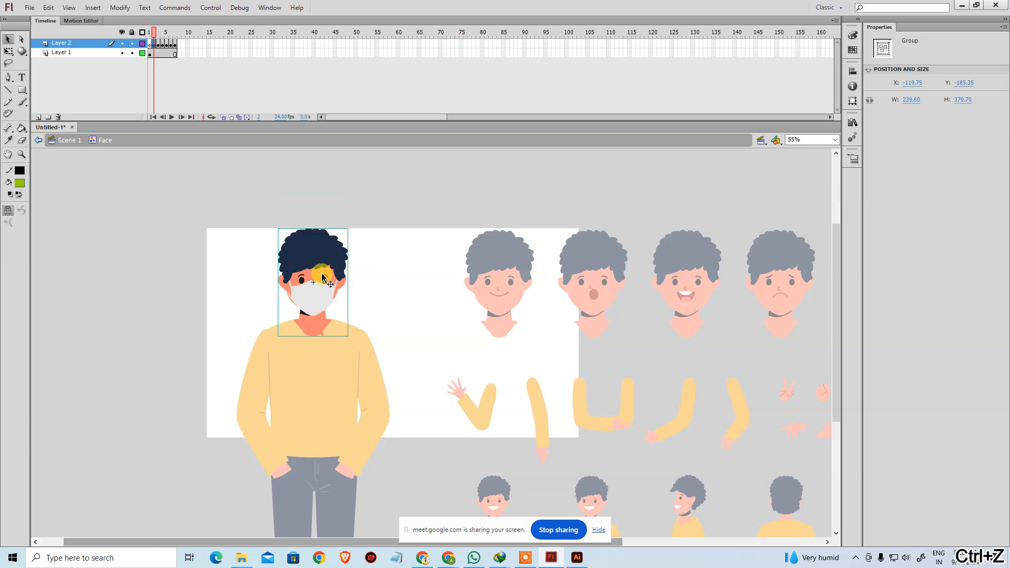
click(152, 37)
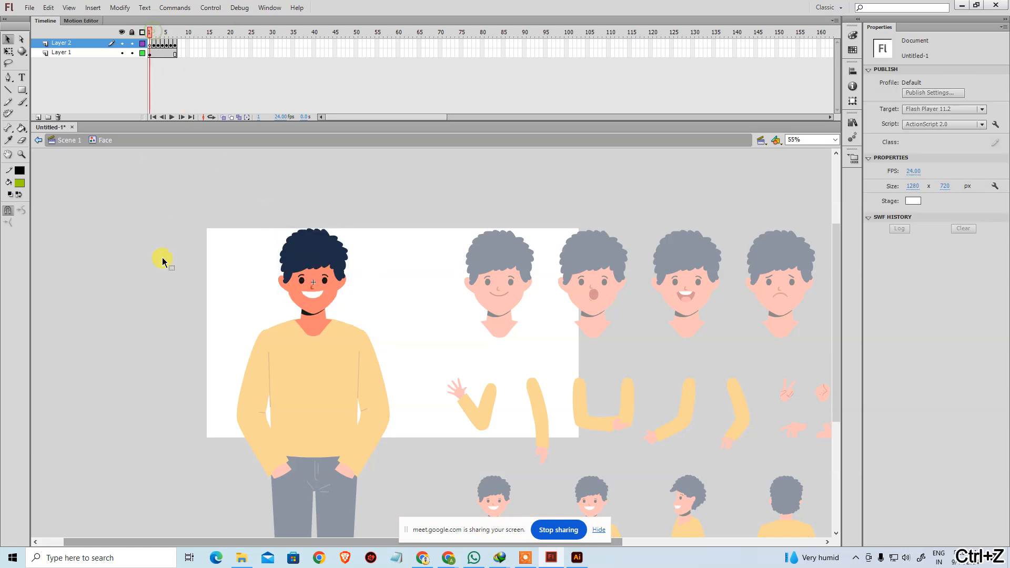
drag(312, 279, 312, 243)
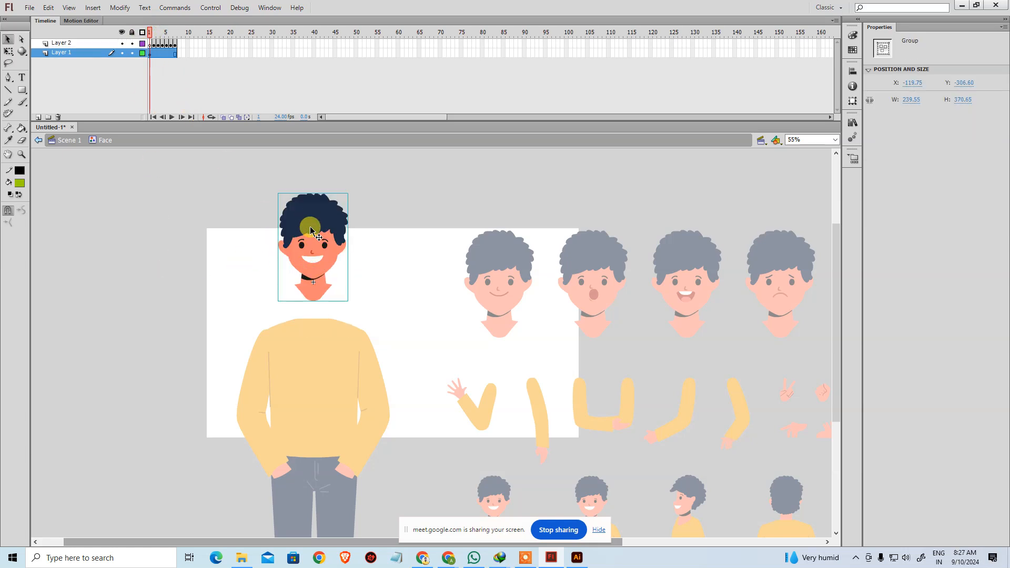
key(ctrl+z)
key(ctrl+x)
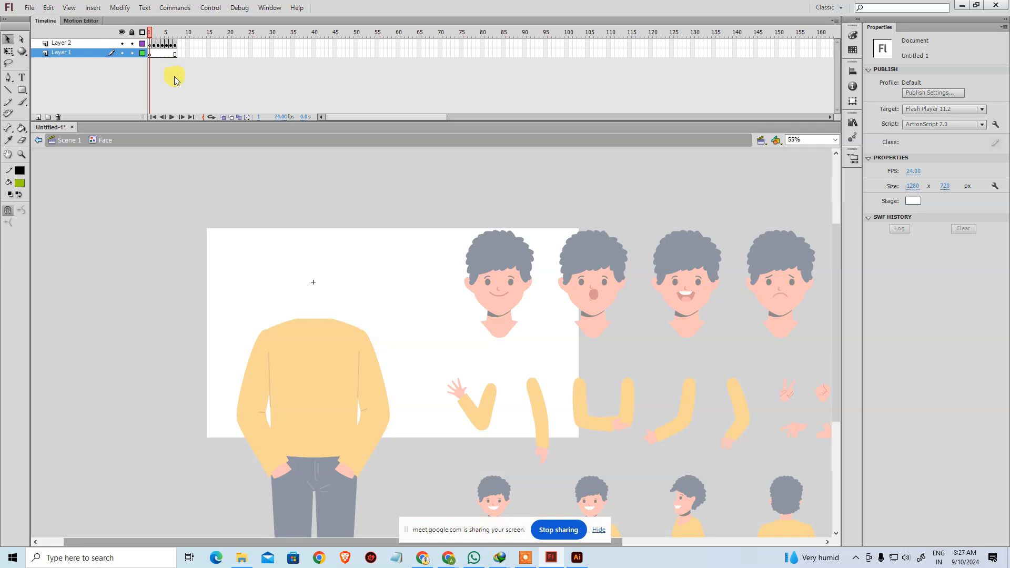
key(ctrl+z)
On frame 2 of Layer 2, delete the masked head and the other heads stacked above the surprised open-mouthed head.
click(159, 79)
click(153, 46)
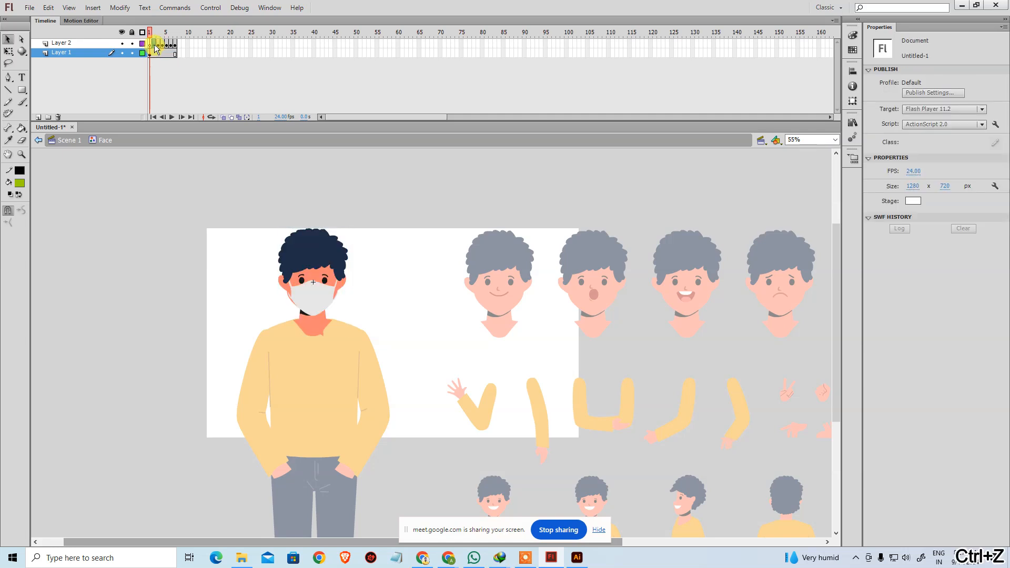
click(186, 235)
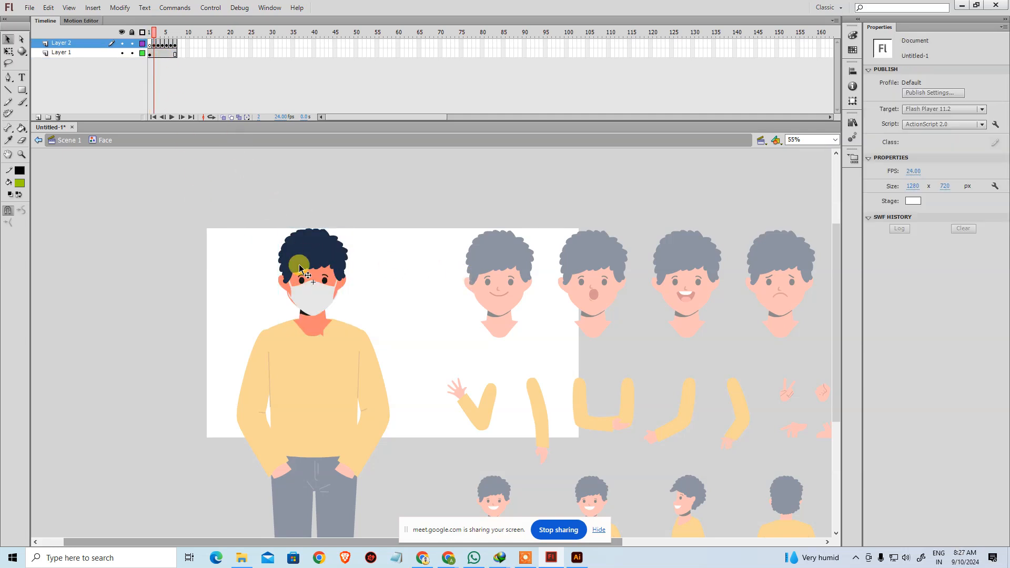
click(308, 279)
key(Delete)
click(318, 271)
key(Delete)
click(318, 271)
key(Delete)
double_click(318, 271)
key(Delete)
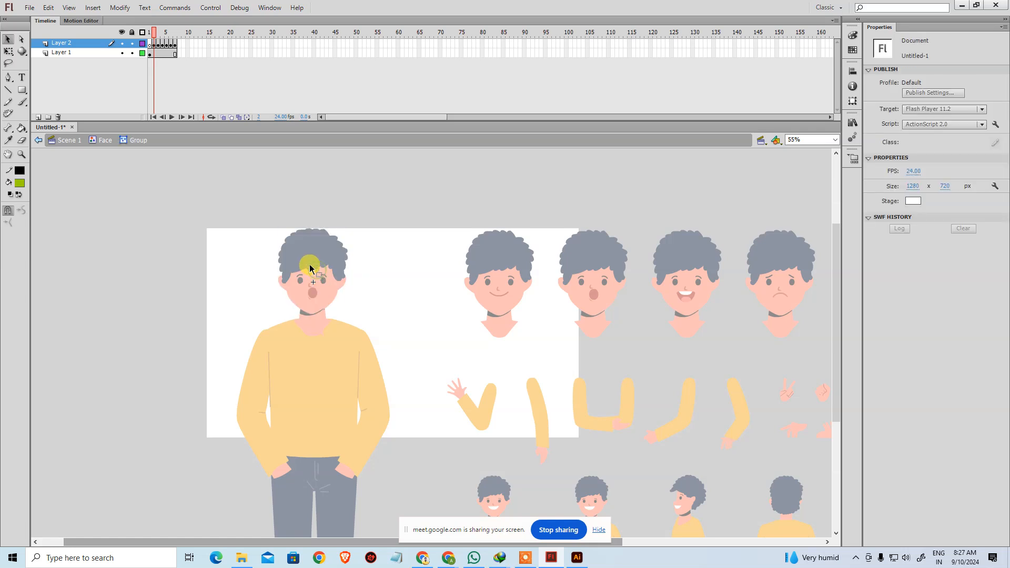
Leave group editing and delete the surprised head from frame 2 of Layer 2, keeping only the closed-mouth smiling head there.
click(157, 47)
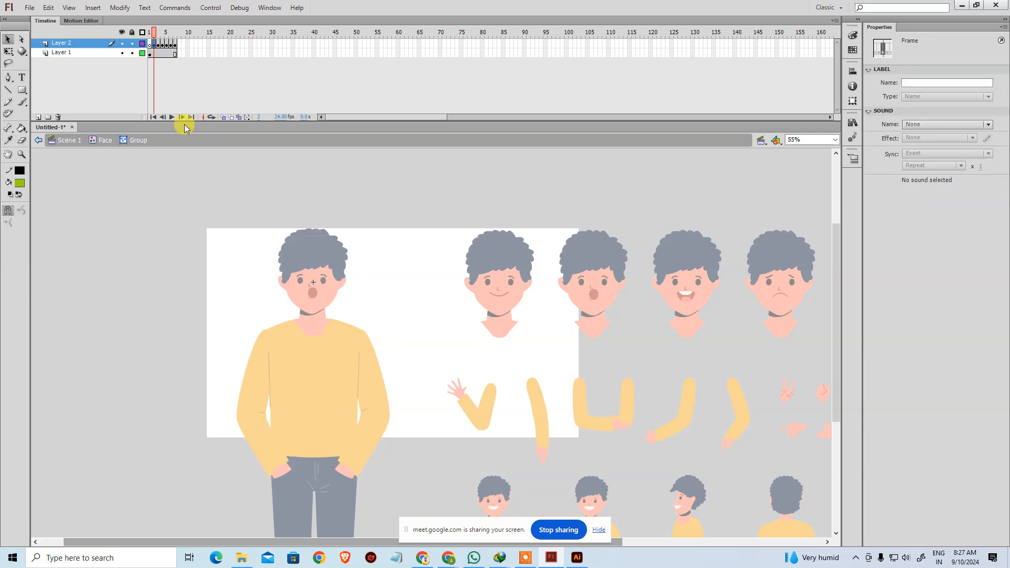
click(297, 254)
click(151, 32)
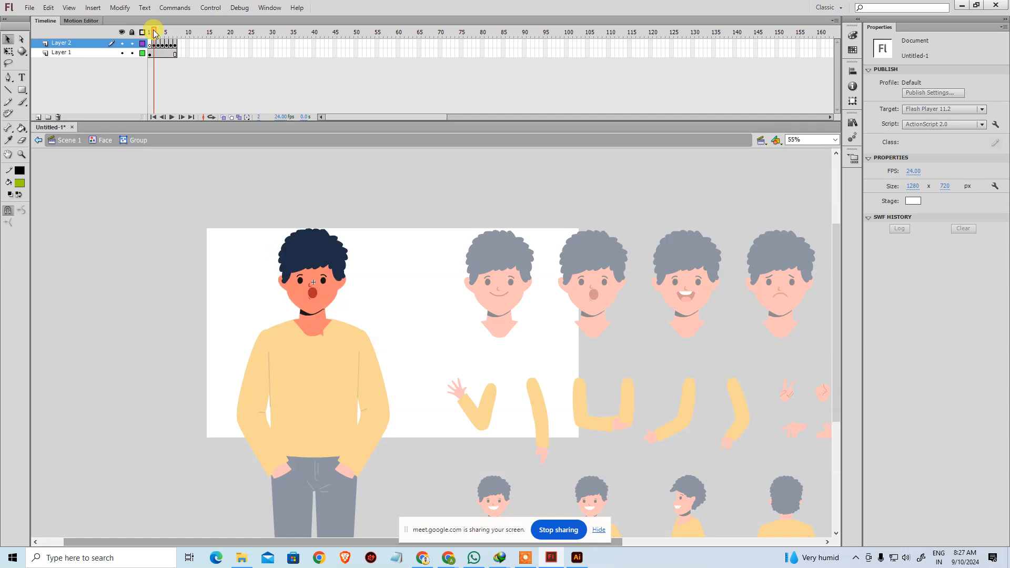
click(152, 45)
drag(534, 273, 478, 289)
click(299, 226)
click(155, 45)
click(160, 45)
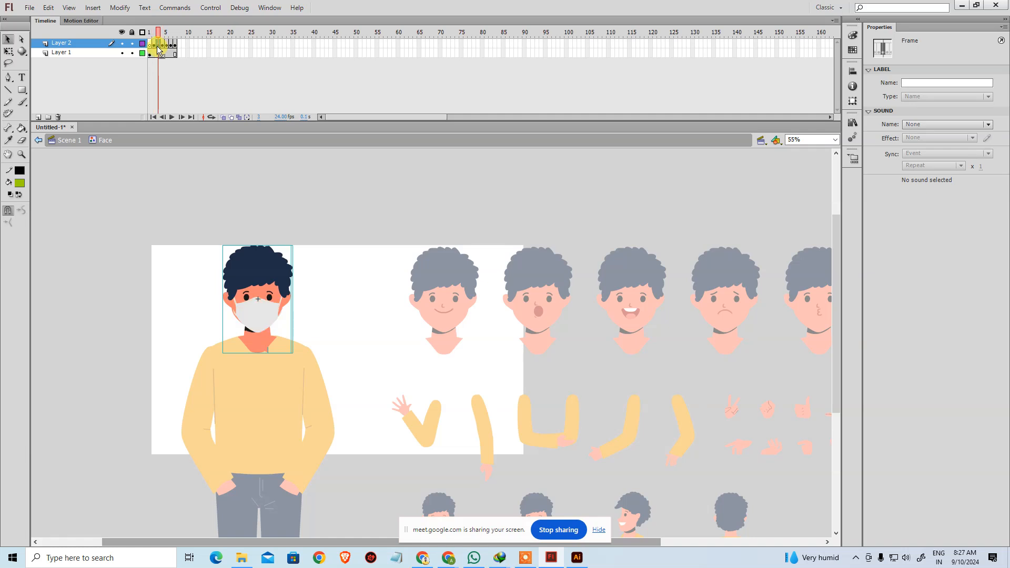
click(154, 45)
click(191, 223)
click(237, 273)
key(Delete)
On frame 3 of Layer 2, delete the masked head and the other heads stacked above the surprised head.
drag(154, 33, 158, 32)
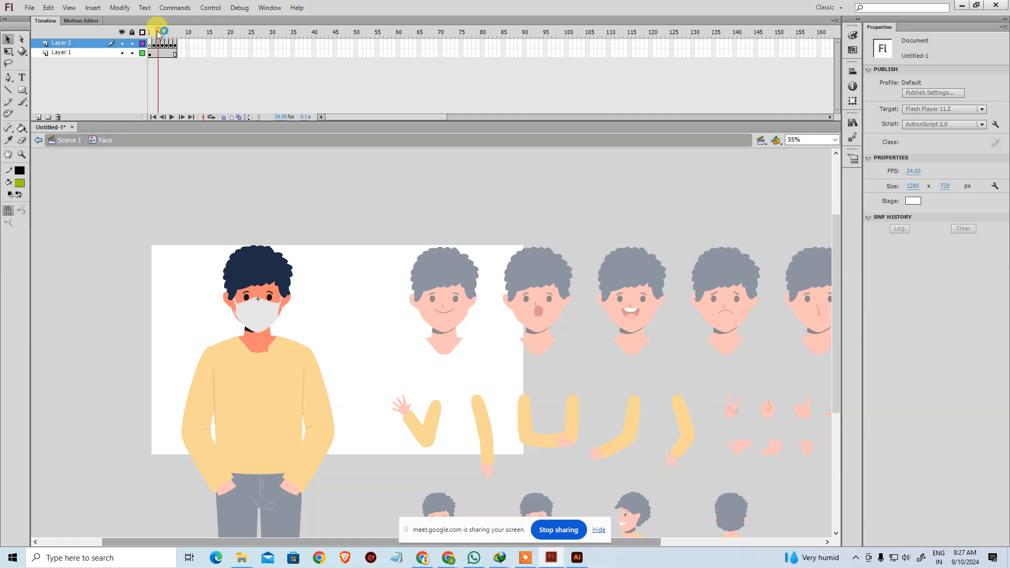
click(269, 305)
key(Delete)
click(265, 321)
key(Delete)
click(265, 321)
key(Delete)
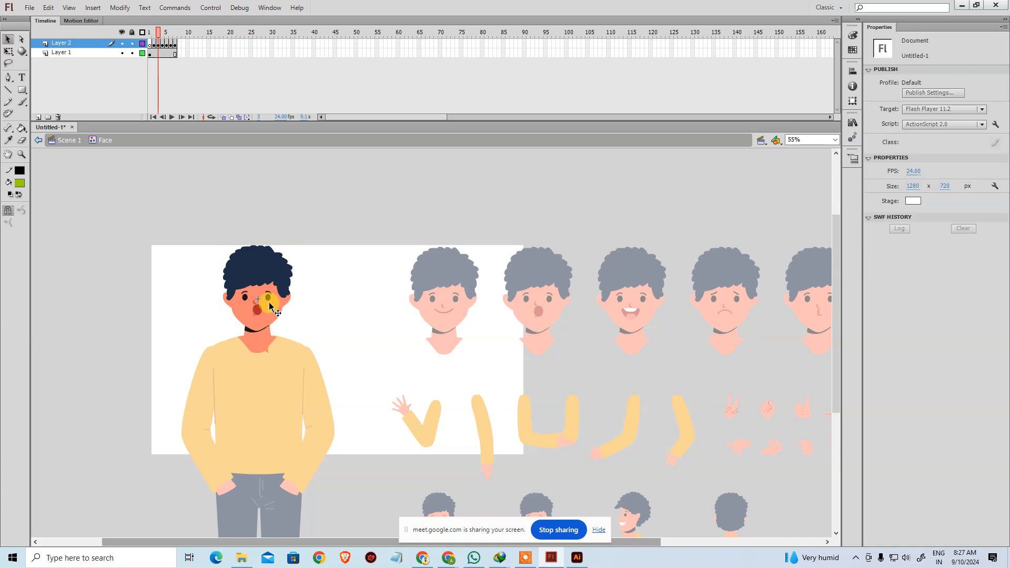
Cut the surprised head from frame 3 of Layer 2 and paste it in place on Layer 1.
click(281, 312)
key(ctrl+x)
click(265, 305)
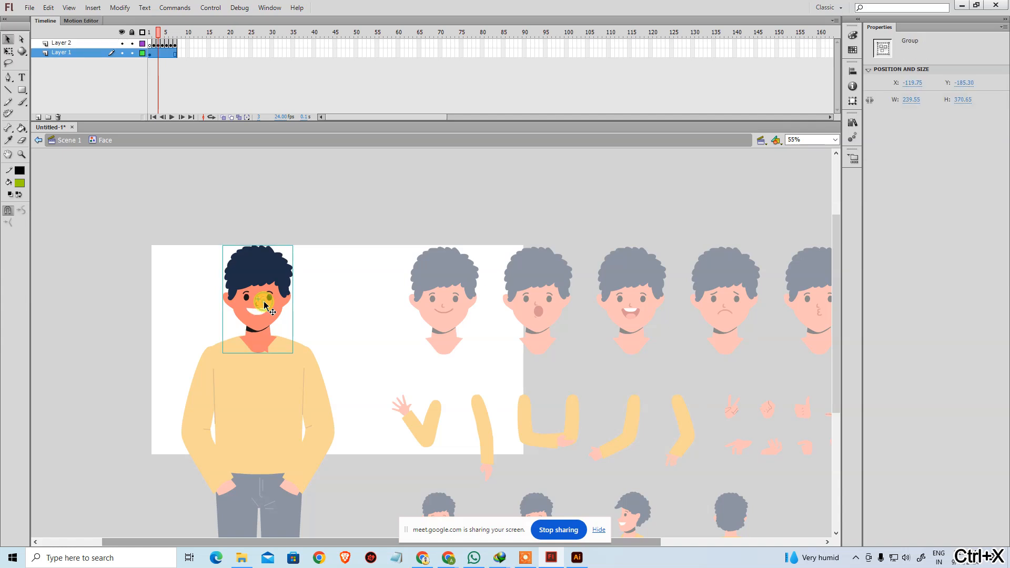
key(ctrl+x)
key(ctrl+z)
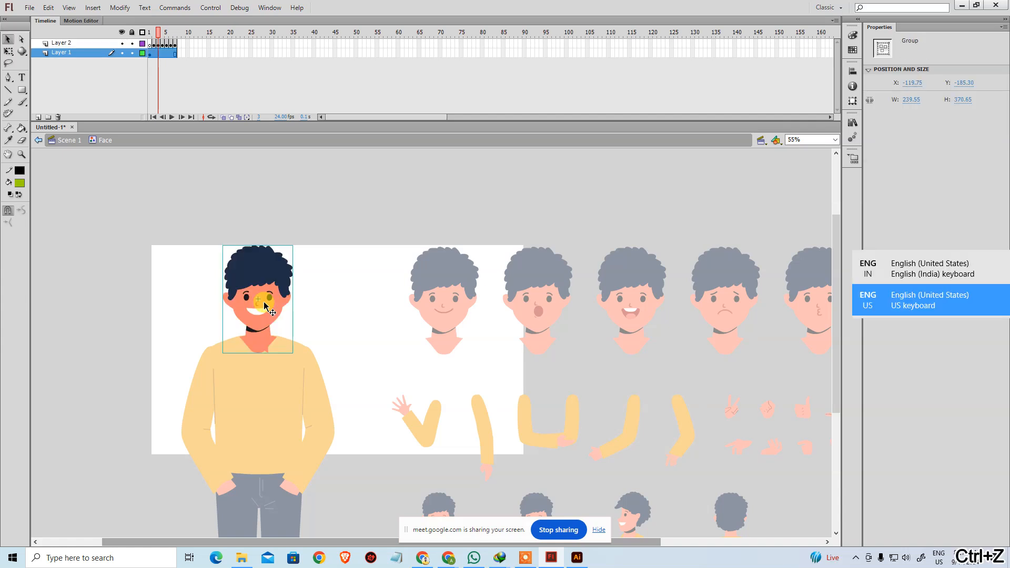
key(ctrl+shift+v)
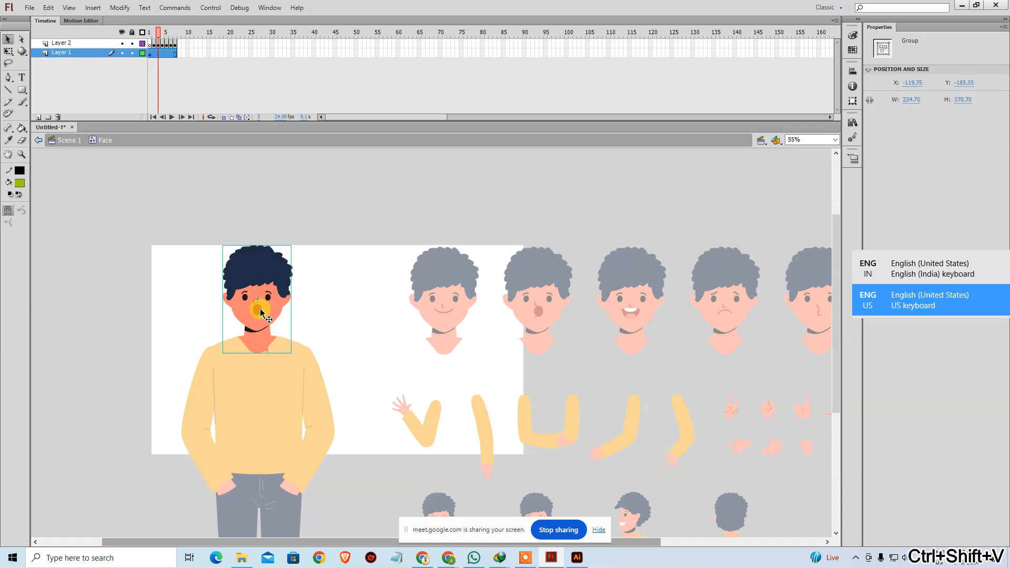
Lock Layer 1 and move Layer 2's frame 2 keyframe with the smiling head onto frame 2 of Layer 1.
click(168, 65)
click(131, 53)
click(153, 54)
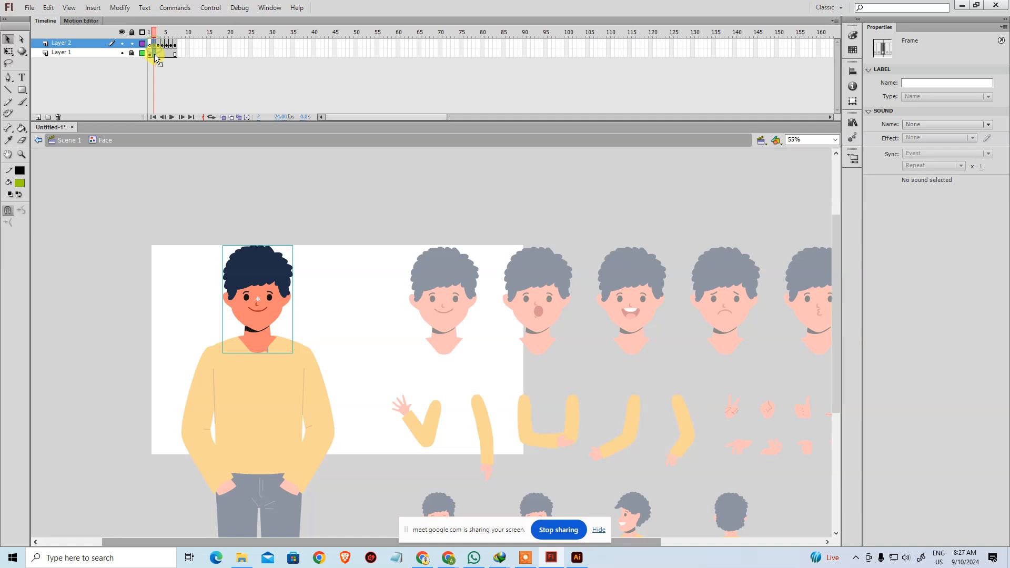
click(158, 43)
Scrub between frames 1, 2 and 3 to compare which expression head each frame shows.
click(149, 33)
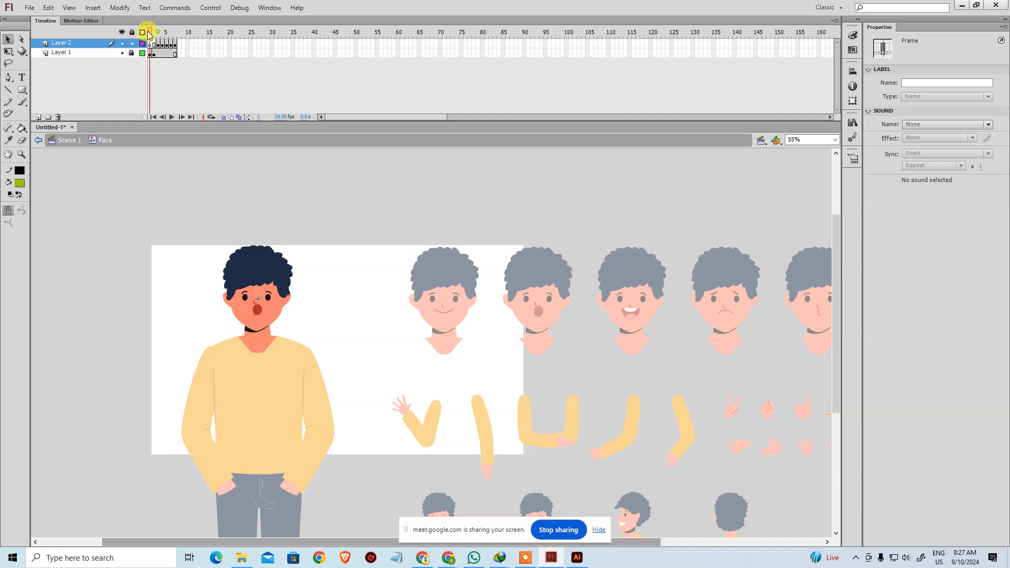
click(154, 32)
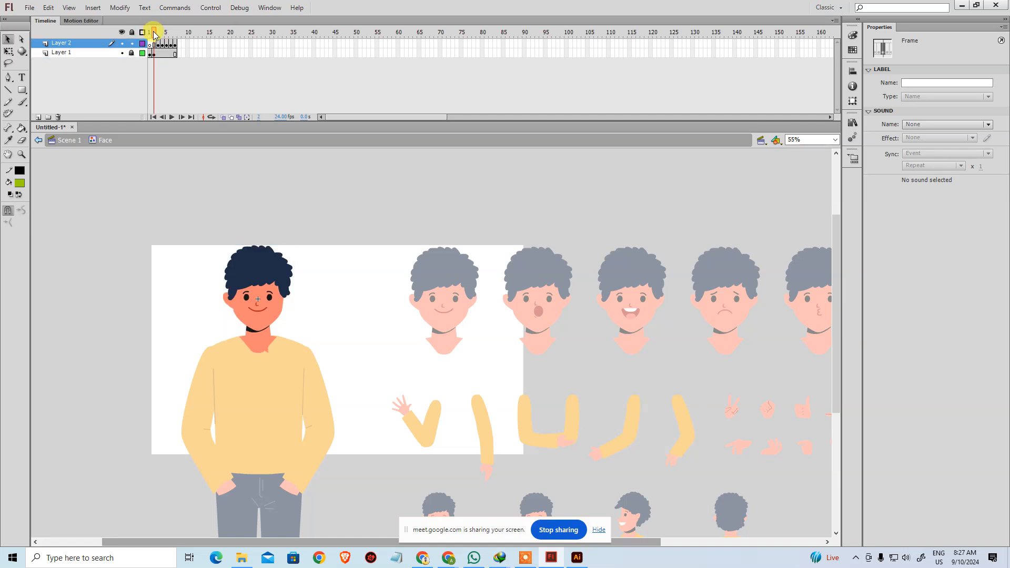
click(252, 269)
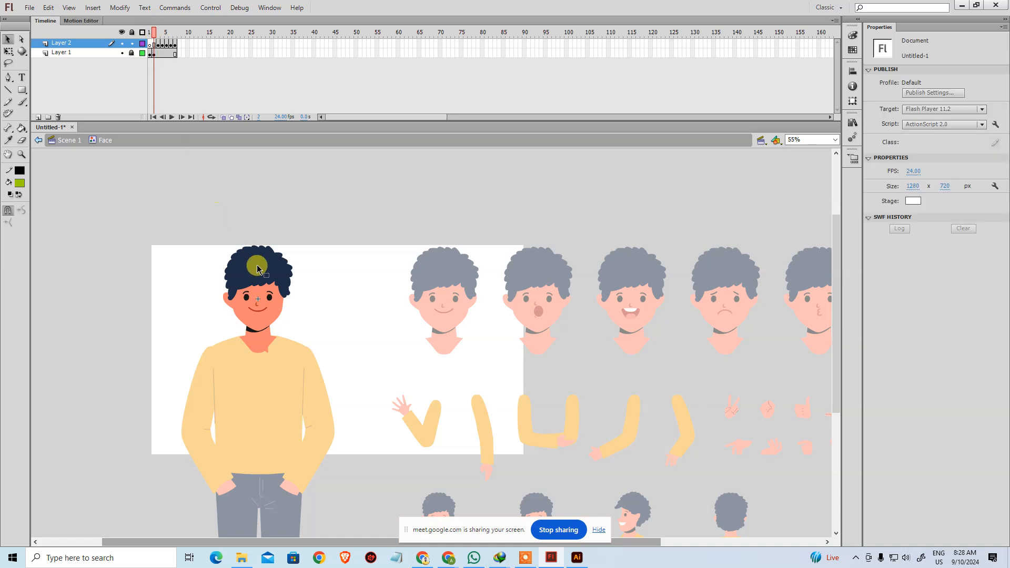
click(149, 32)
click(153, 33)
click(150, 32)
mouse_move(151, 33)
mouse_down()
mouse_move(165, 31)
mouse_move(157, 24)
mouse_up()
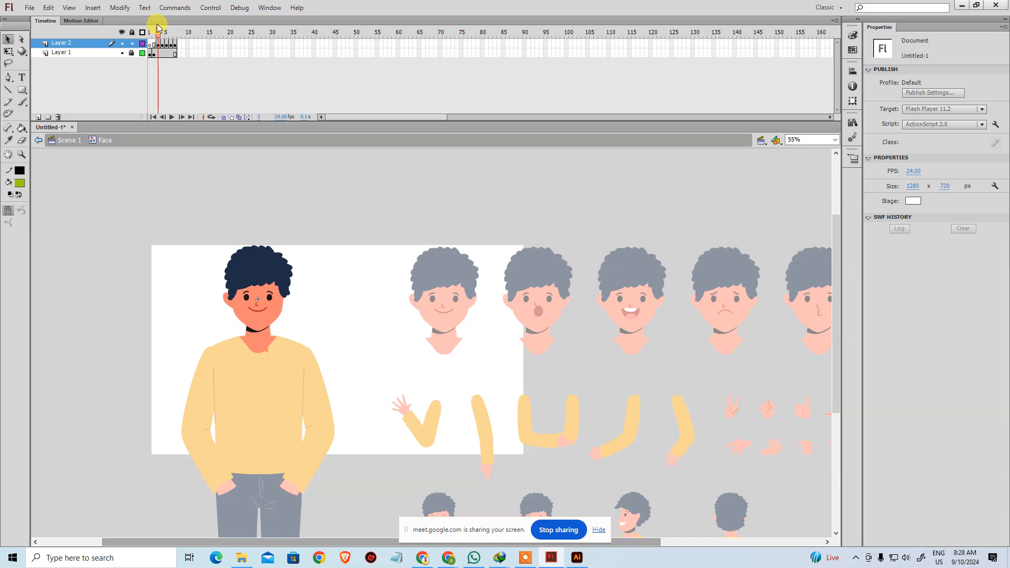
drag(158, 30, 155, 30)
click(153, 54)
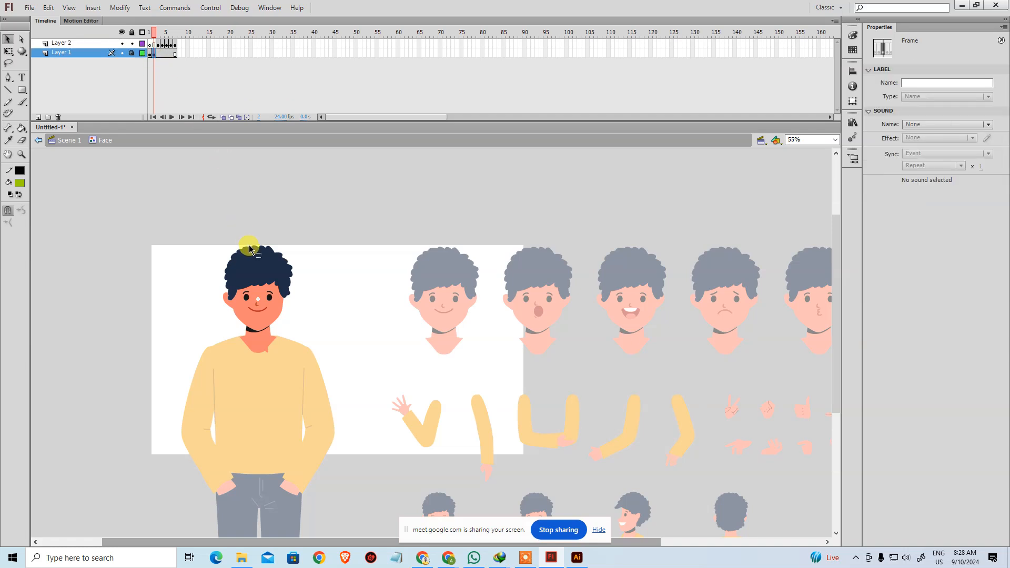
click(158, 44)
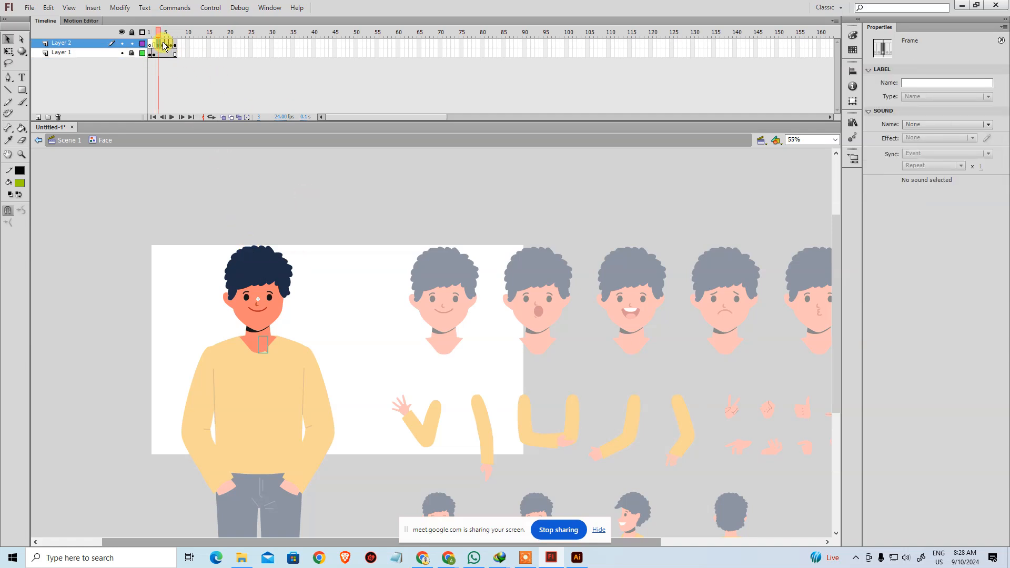
drag(268, 349, 304, 327)
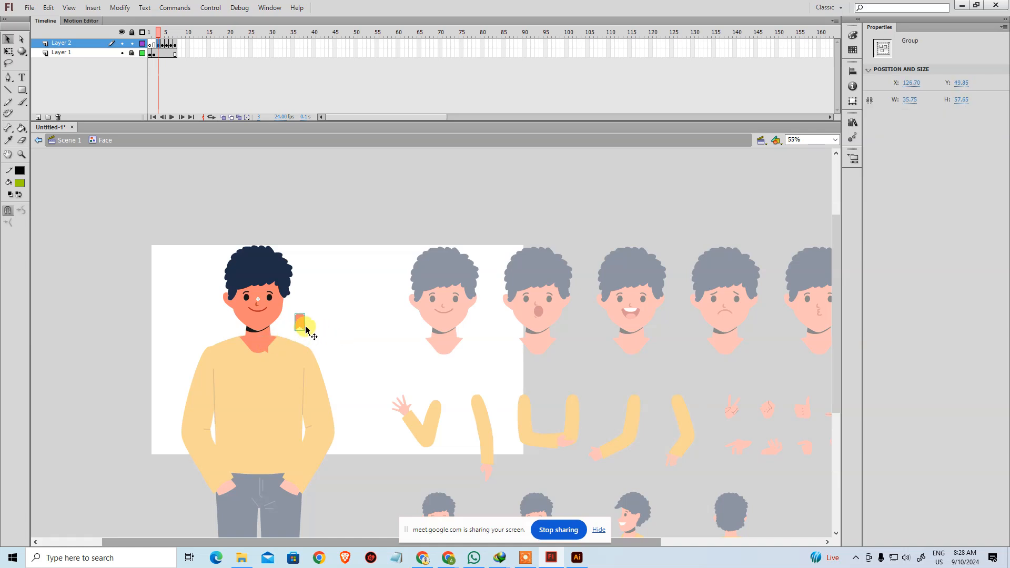
drag(303, 329, 310, 327)
key(ctrl+z)
key(ctrl+z)
click(323, 279)
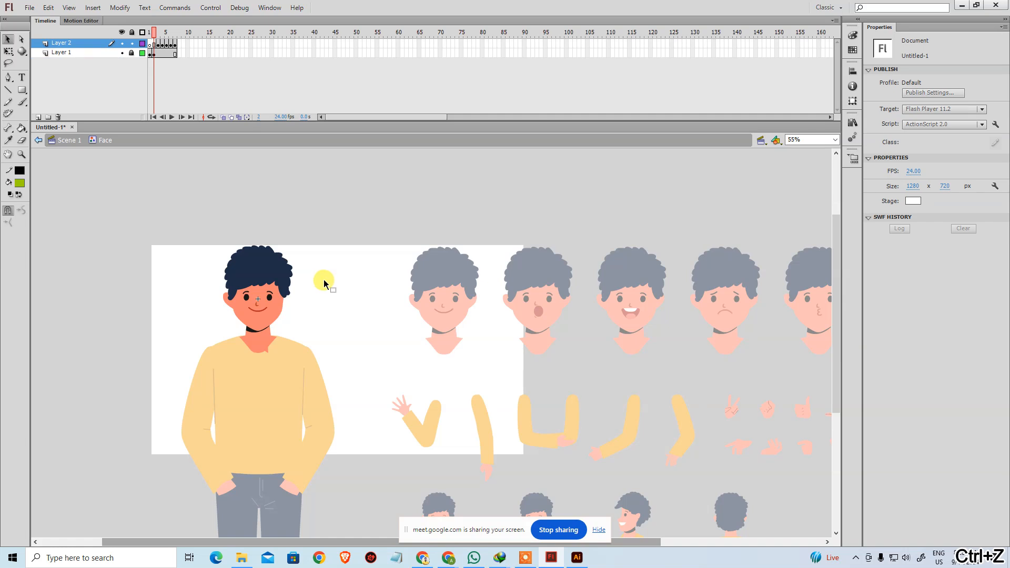
Undo all the expression-head edits made inside the Face symbol, back to Scene 1 with the grinning head in place on the body.
drag(382, 403, 462, 455)
key(ctrl+z)
key(ctrl+z)
key(ctrl+z)
key(ctrl+z)
key(ctrl+z)
key(ctrl+z)
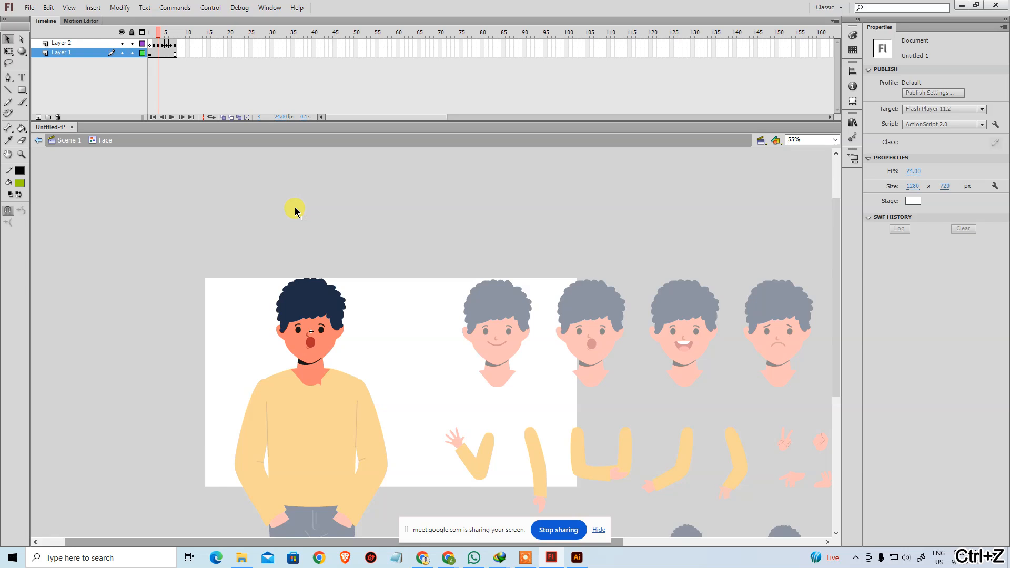
key(ctrl+z)
key(ctrl+z)
key(ctrl+z)
key(ctrl+z)
key(ctrl+z)
key(ctrl+z)
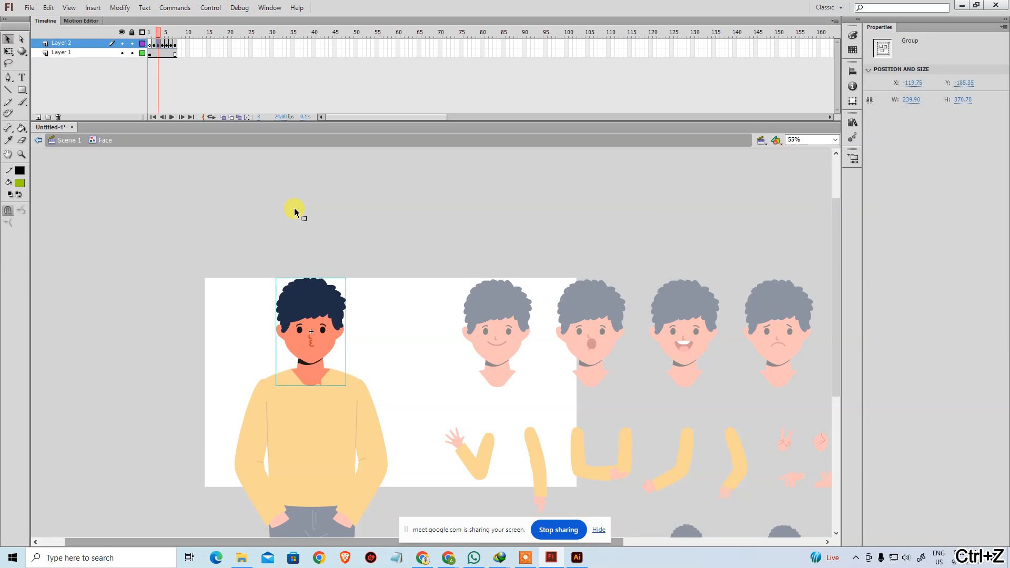
key(ctrl+z)
key(ctrl+z)
key(ctrl+z)
key(ctrl+z)
key(ctrl+z)
key(ctrl+z)
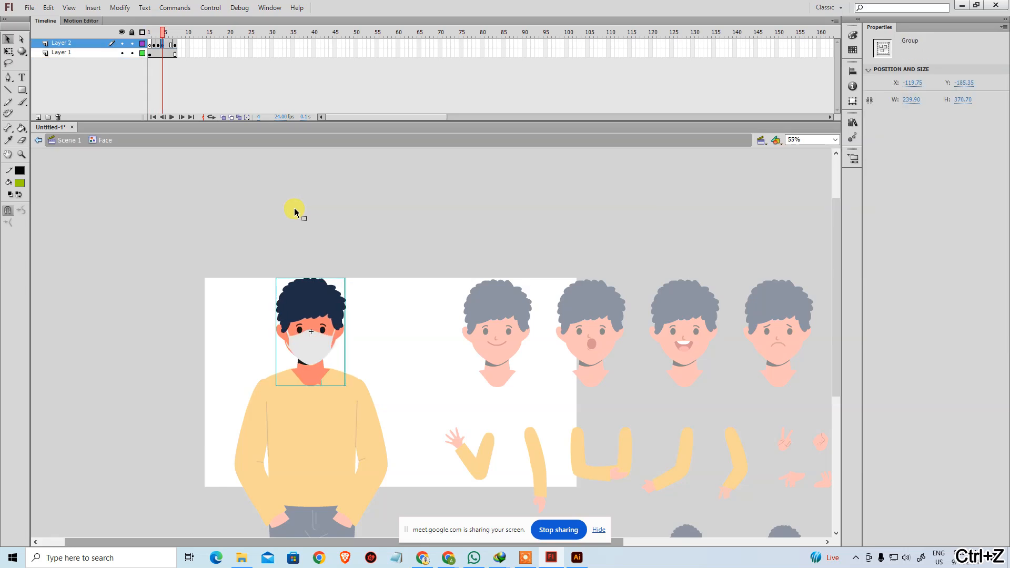
key(ctrl+z)
key(ctrl+z)
key(ctrl+z)
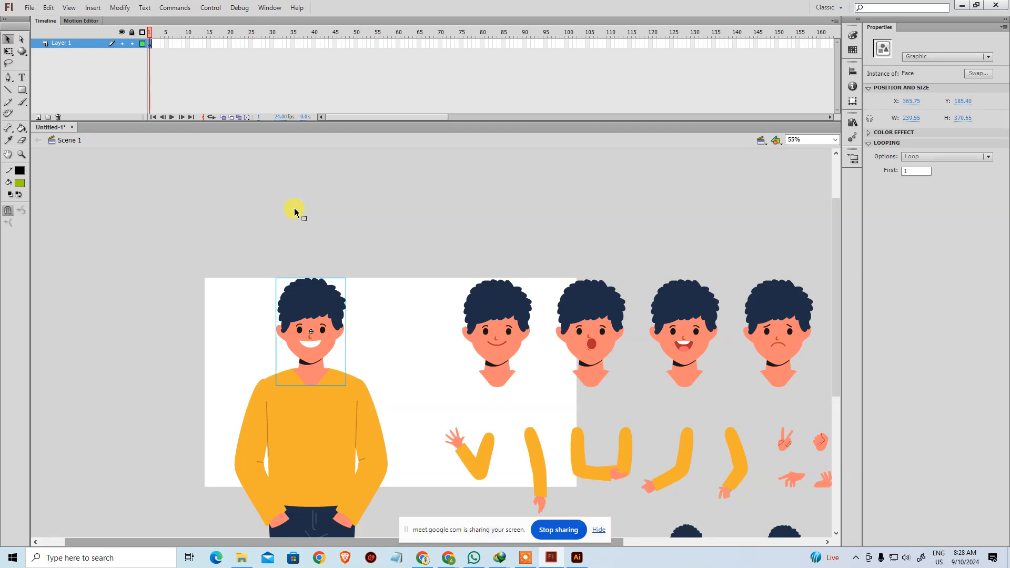
key(ctrl+shift+z)
key(ctrl+shift+z)
key(ctrl+shift+z)
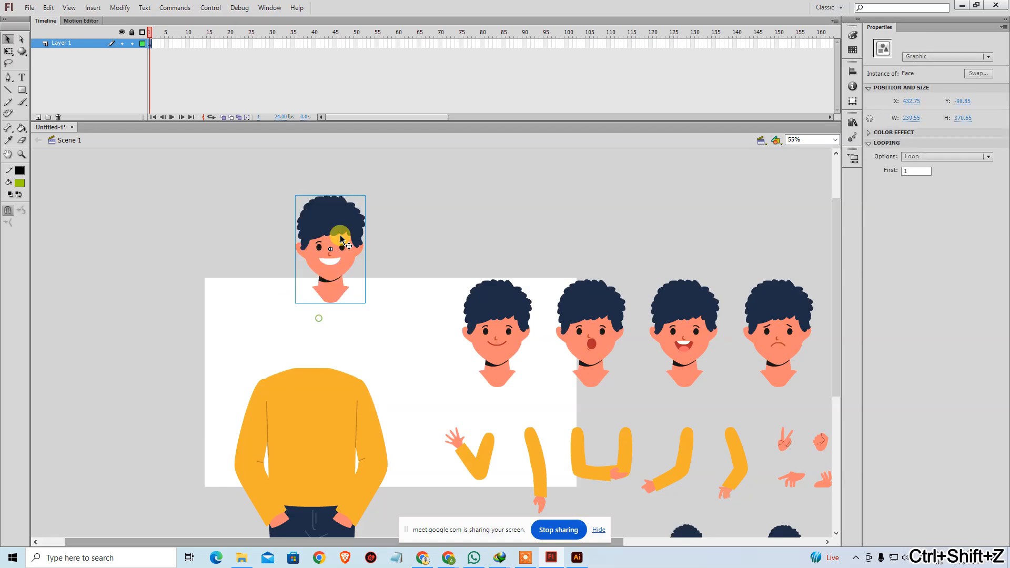
key(ctrl+z)
click(314, 191)
drag(503, 323, 434, 292)
key(ctrl+z)
drag(542, 363, 458, 372)
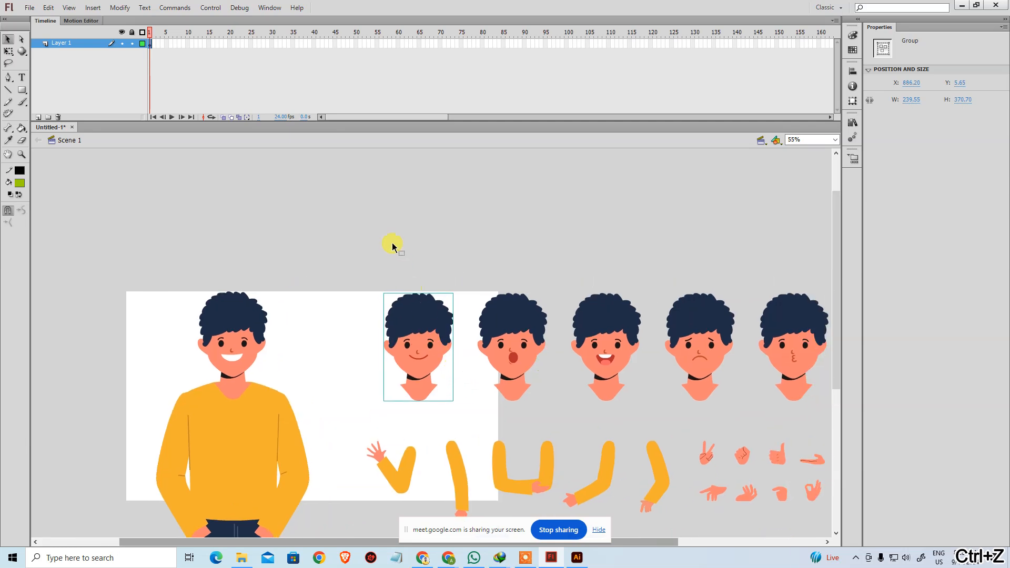
right_click(437, 337)
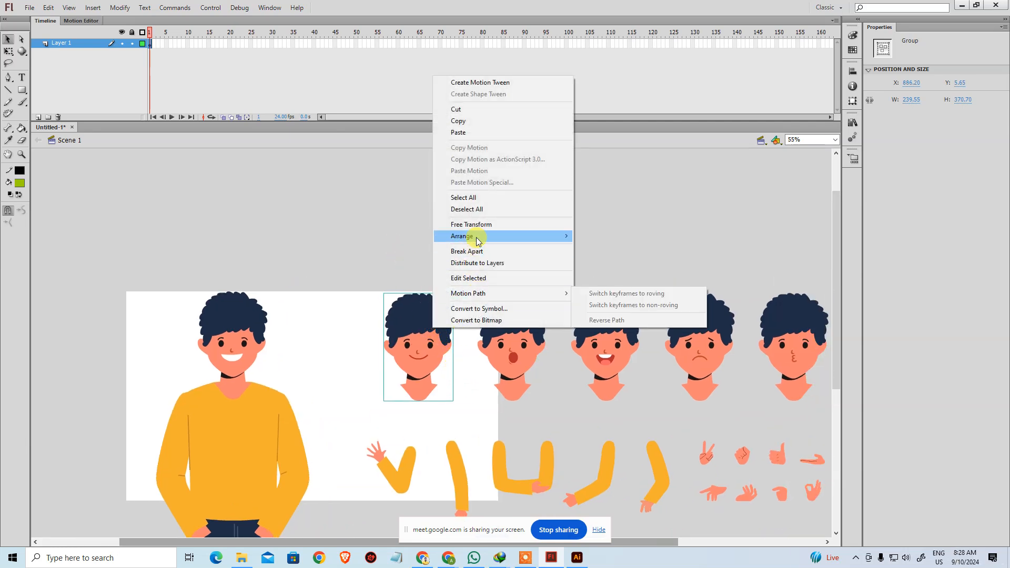
click(388, 210)
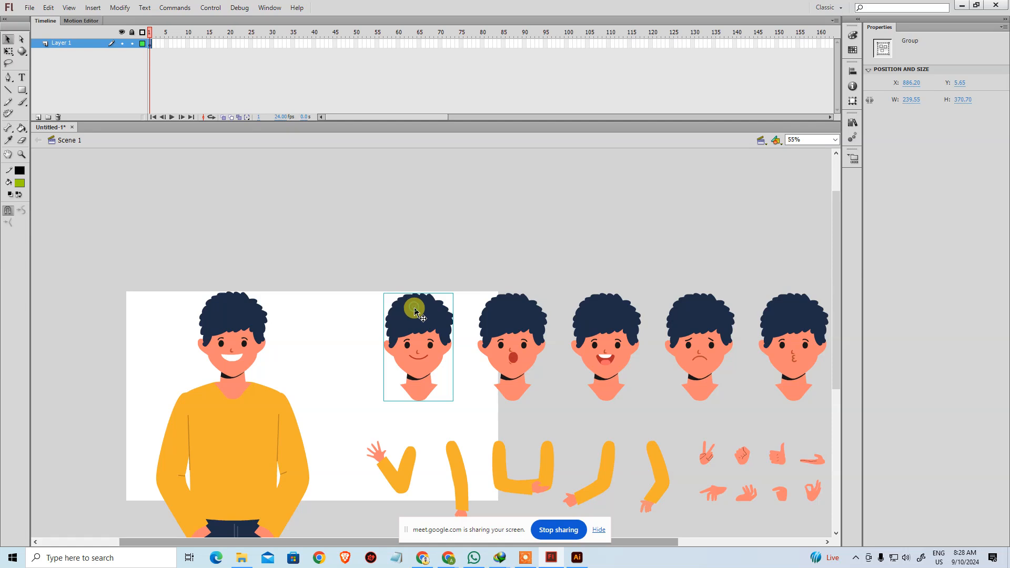
right_click(414, 311)
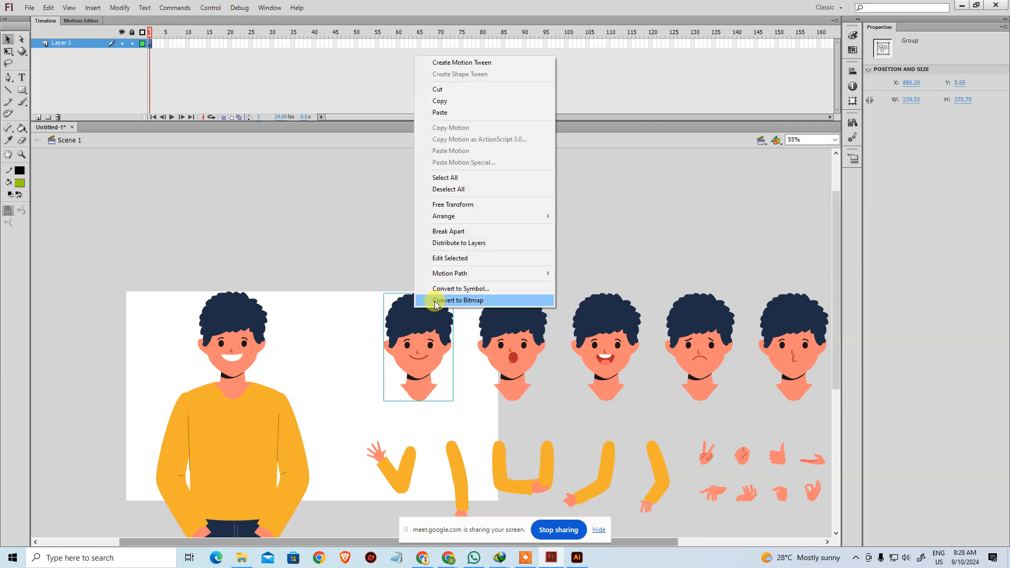
click(374, 284)
click(409, 330)
key(ctrl+u)
key(Escape)
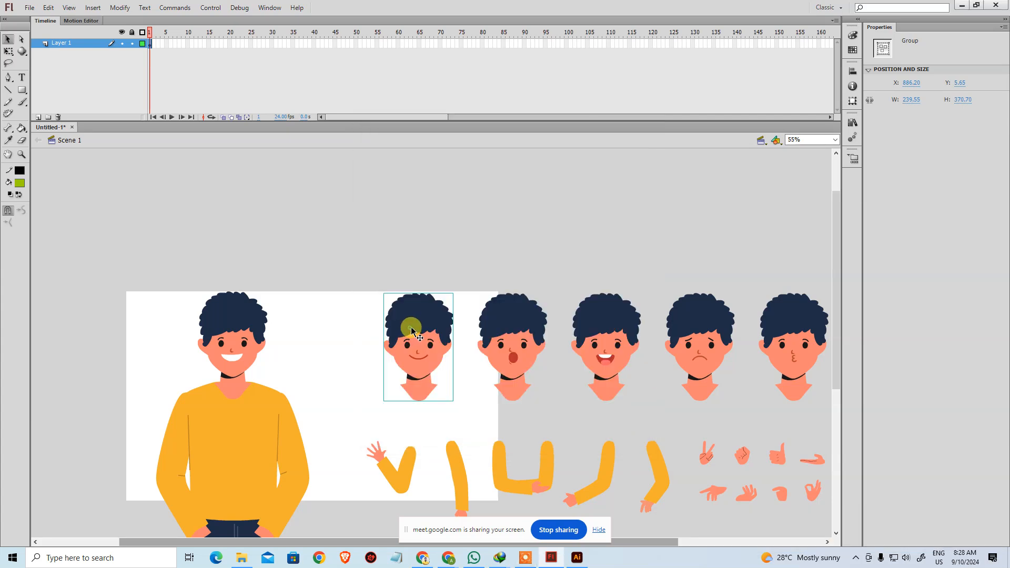
drag(411, 328, 393, 327)
key(ctrl+z)
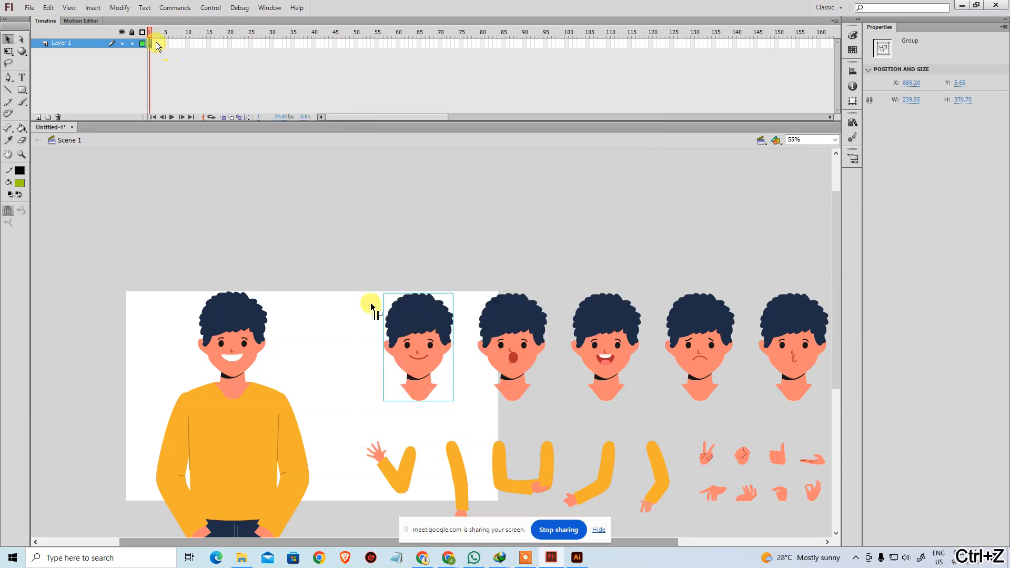
click(49, 8)
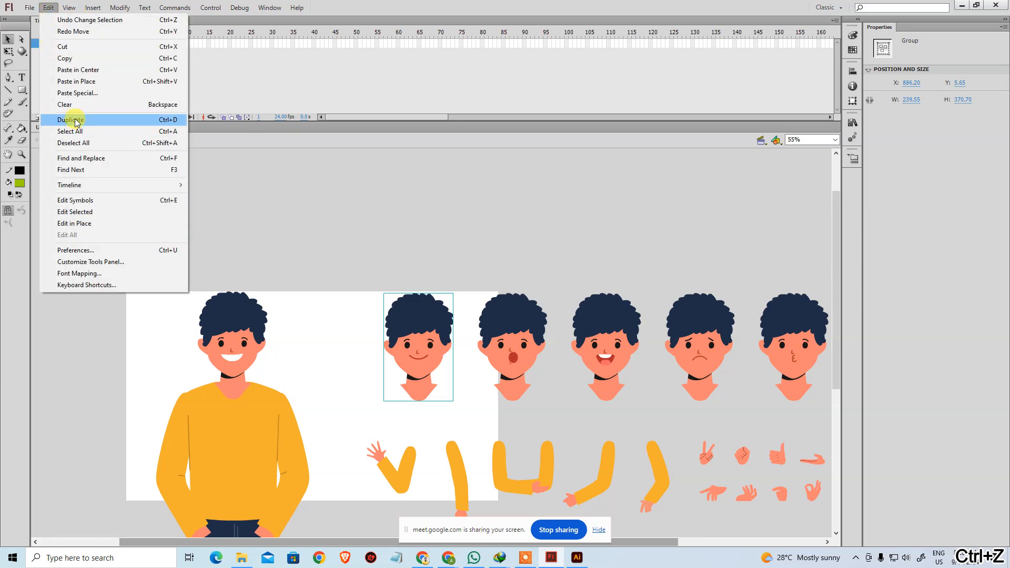
mouse_move(78, 4)
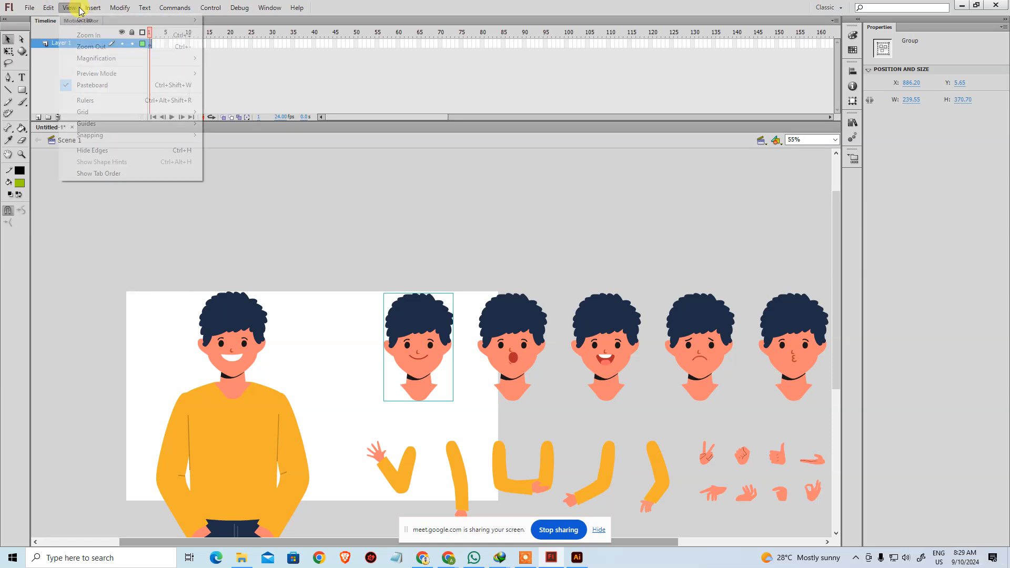
click(133, 9)
click(174, 8)
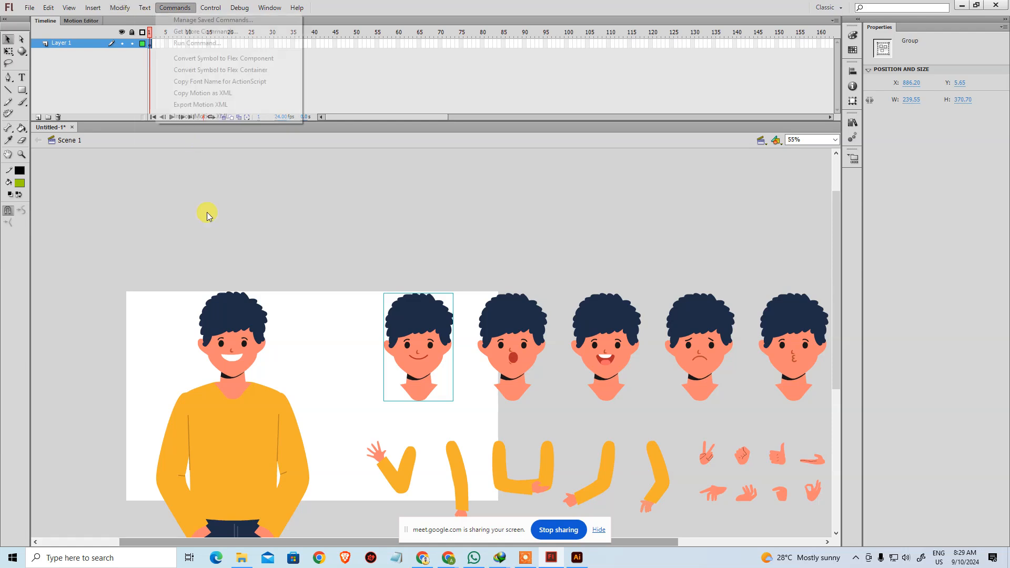
click(257, 266)
click(257, 267)
Break apart the smiling head beside the character and regroup its parts into a single group.
click(407, 324)
key(ctrl+b)
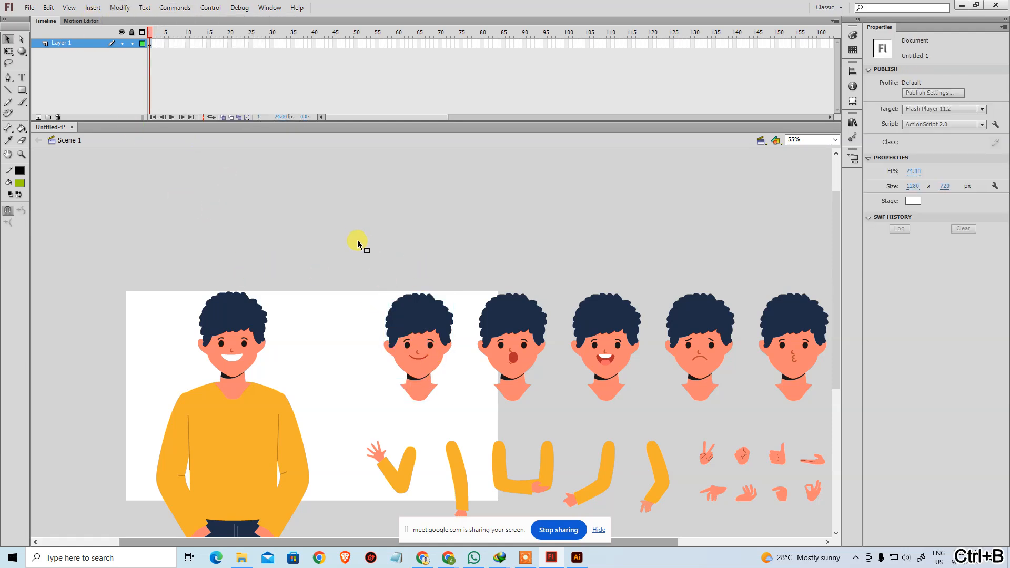
key(ctrl+g)
click(467, 259)
drag(425, 317, 383, 329)
key(ctrl+z)
Select the surprised head next to the smiling head.
click(501, 315)
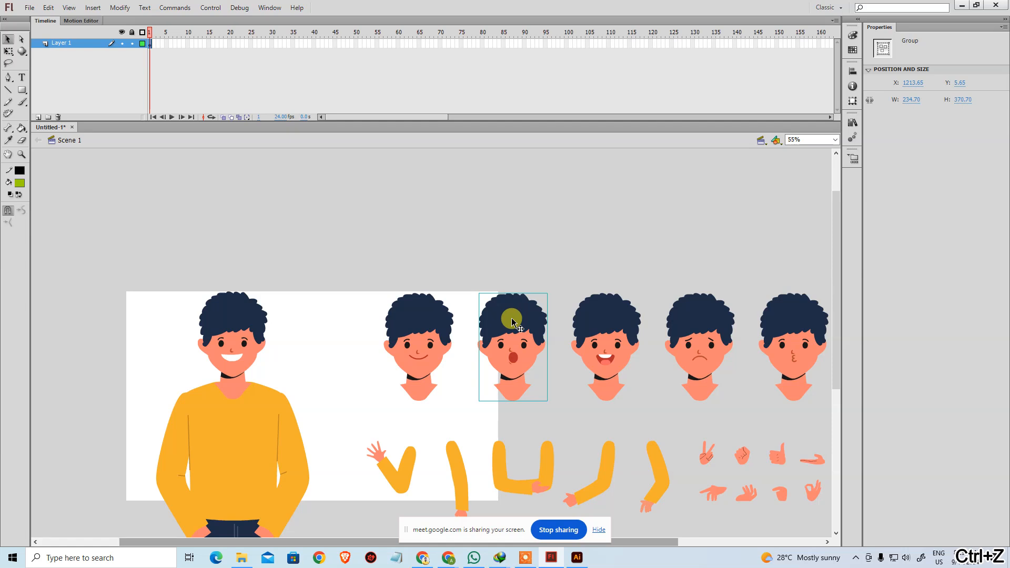
Break apart the surprised, round-mouthed head and regroup all its parts as one group.
key(ctrl+b)
drag(461, 244, 561, 421)
key(ctrl+g)
drag(553, 386, 365, 379)
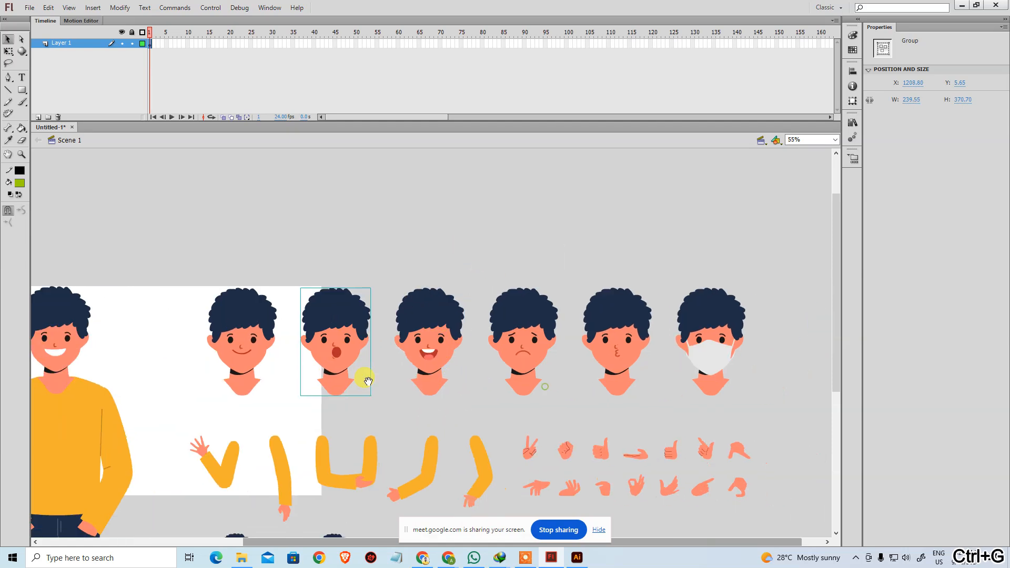
Break apart the laughing head with the open smile and regroup its parts as one group.
drag(428, 316, 442, 281)
key(ctrl+z)
key(ctrl+b)
drag(461, 382, 479, 421)
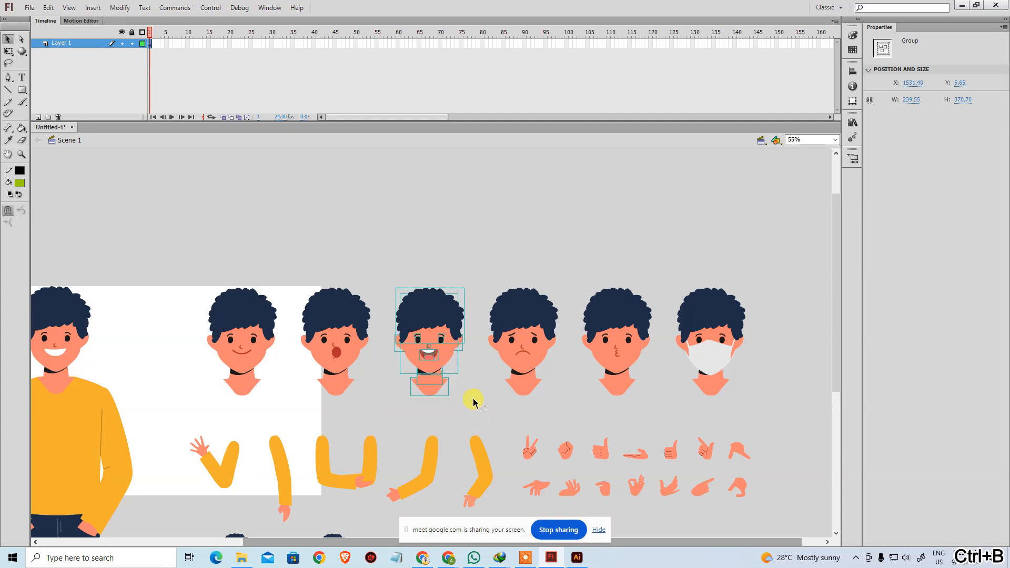
key(ctrl+g)
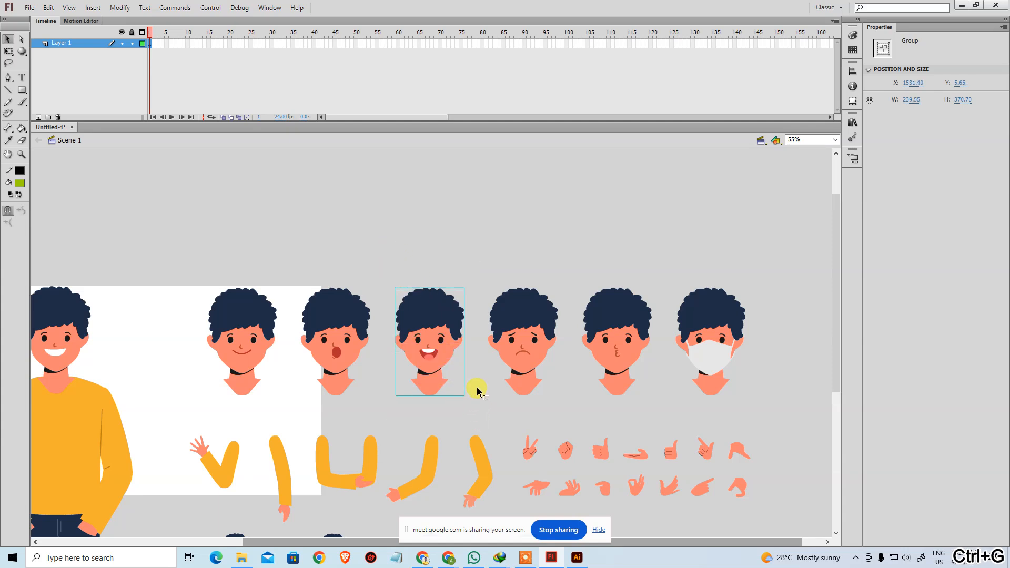
Break apart the sad, frowning head and combine its parts into a single group.
click(492, 260)
click(527, 321)
key(ctrl+b)
drag(478, 242, 571, 414)
key(ctrl+g)
Break apart the head with puckered lips and combine its parts into a single group.
scroll(577, 290, right, 1)
click(583, 307)
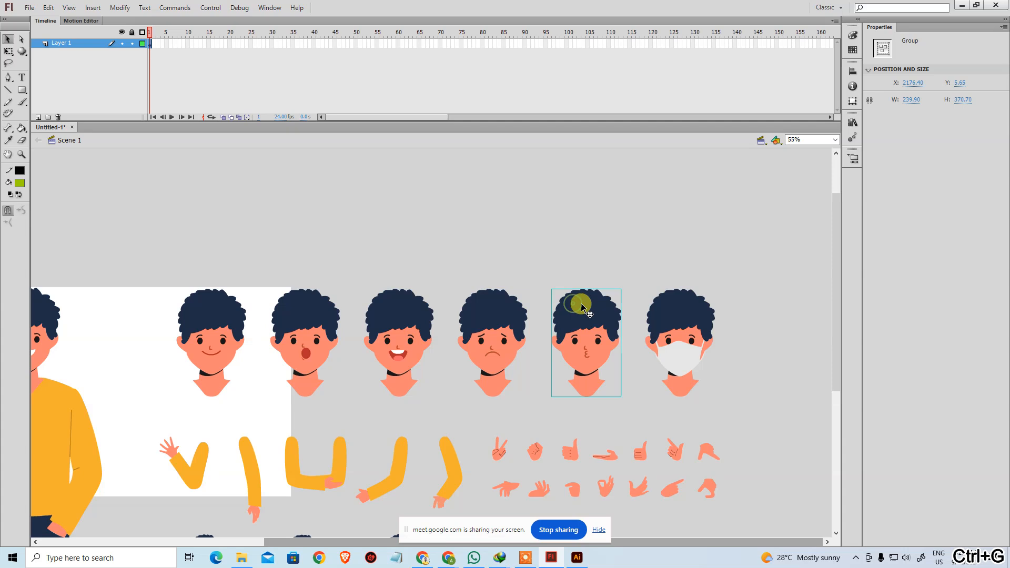
key(ctrl+b)
drag(538, 248, 632, 414)
key(ctrl+g)
Break apart the head wearing the face mask, regroup its parts, and clear the selection.
click(673, 309)
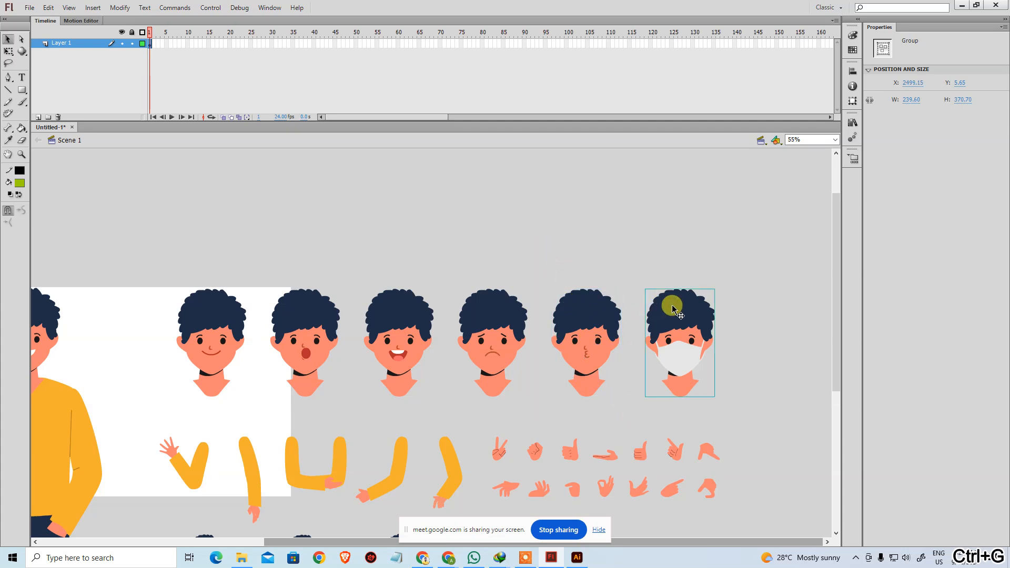
key(ctrl+b)
drag(637, 253, 728, 405)
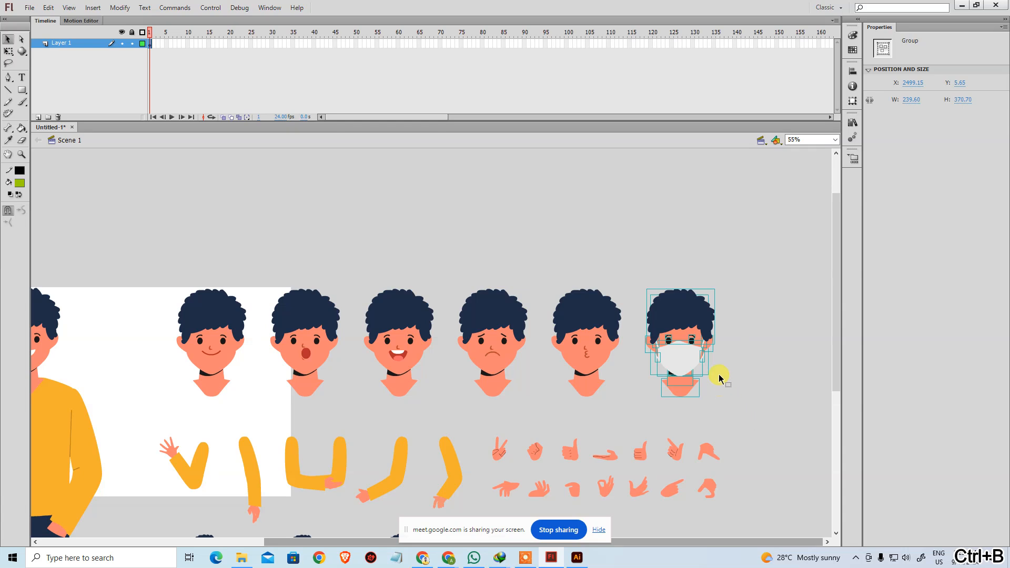
key(ctrl+g)
click(735, 338)
Shift each of the six spare heads upward individually to test that its parts move together.
drag(577, 325, 592, 304)
drag(689, 331, 696, 308)
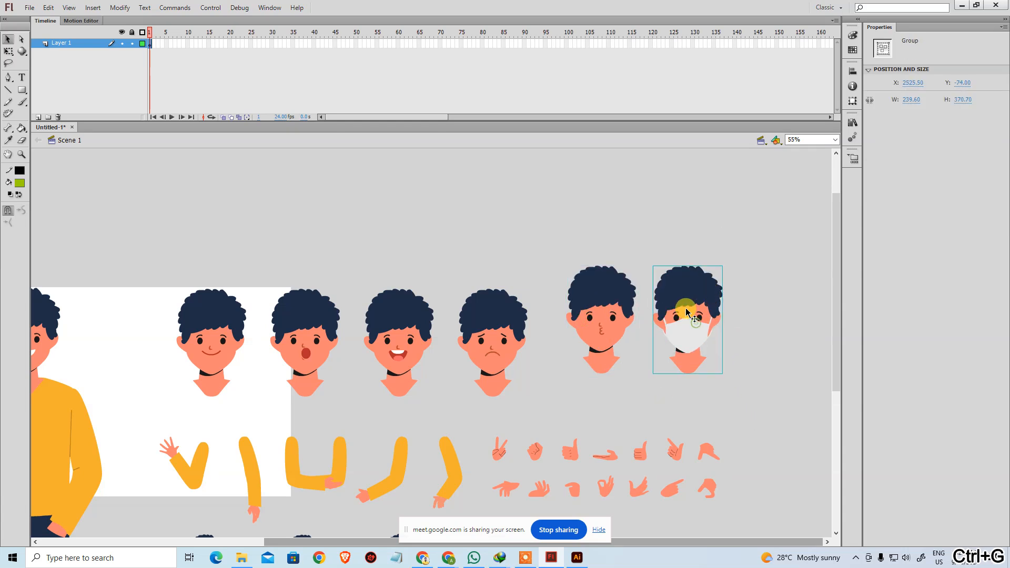
drag(513, 324, 503, 290)
drag(436, 337, 414, 303)
drag(327, 332, 303, 299)
drag(233, 327, 202, 273)
Undo all the test moves of the six spare heads.
key(ctrl+z)
key(ctrl+z)
key(ctrl+z)
key(ctrl+z)
key(ctrl+z)
key(ctrl+z)
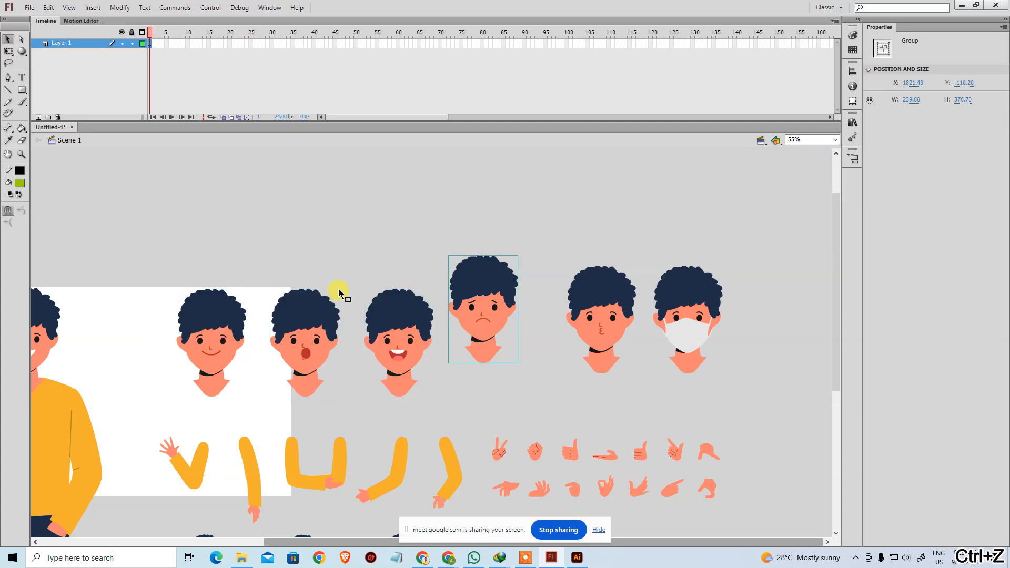
key(ctrl+z)
key(ctrl+z)
key(ctrl+z)
key(ctrl+z)
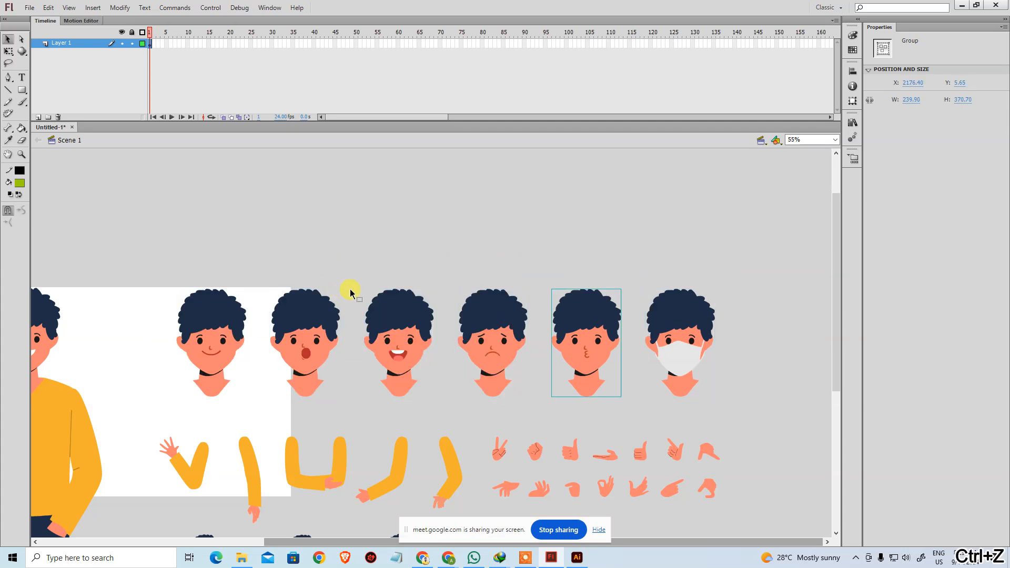
Select all six spare expression heads beside the character and copy them.
drag(279, 268, 480, 268)
click(223, 314)
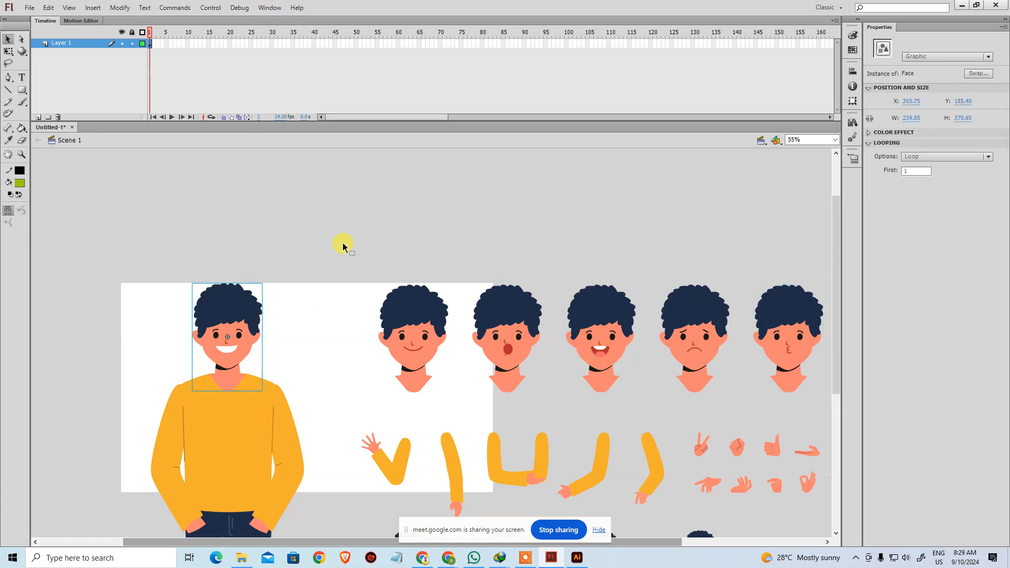
drag(342, 243, 858, 396)
drag(684, 365, 500, 362)
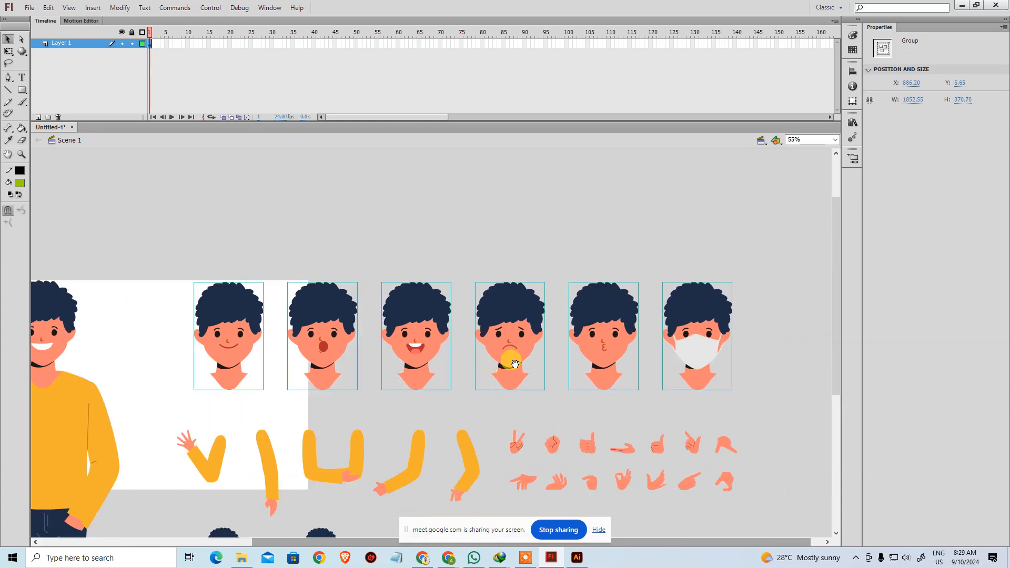
key(ctrl+c)
Open the character's Face symbol for editing, add a new layer, and paste the six copied heads onto it.
drag(252, 331, 502, 336)
click(307, 318)
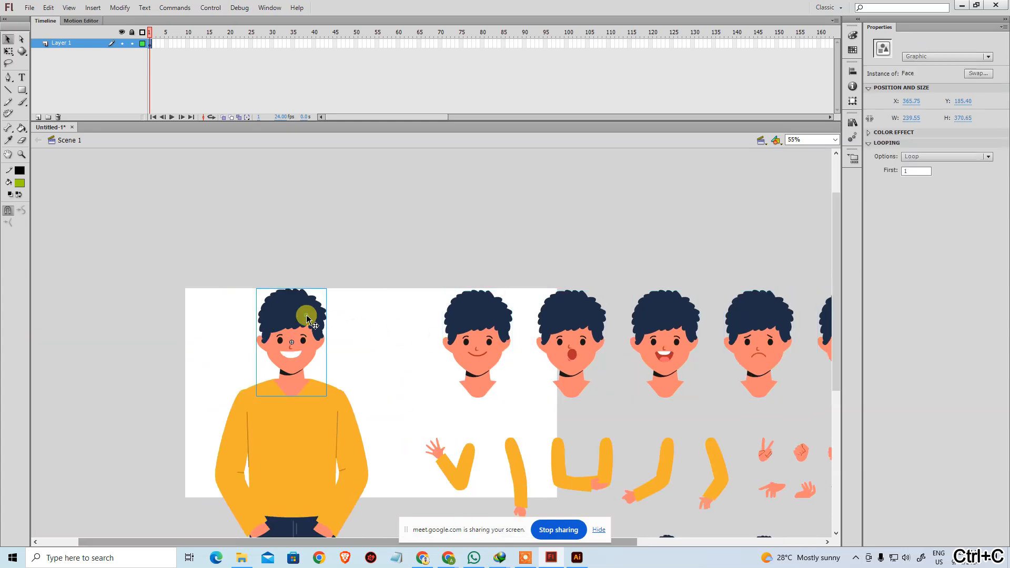
double_click(307, 318)
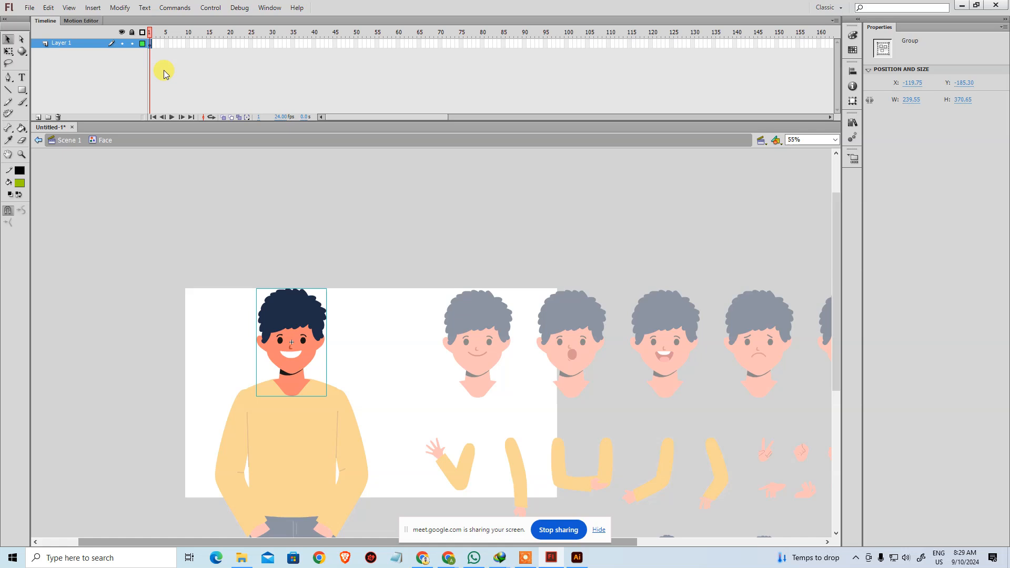
click(37, 118)
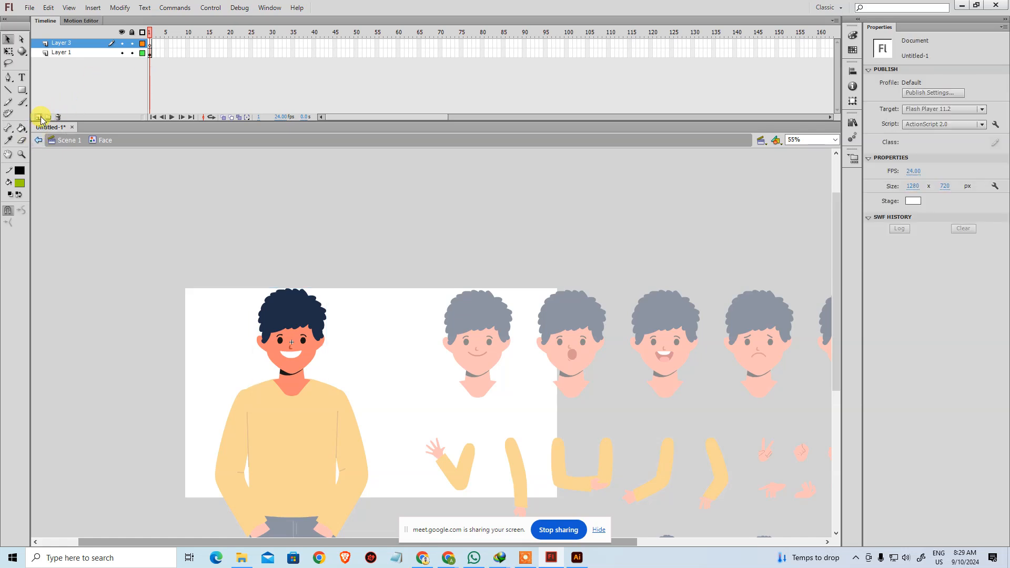
key(ctrl+v)
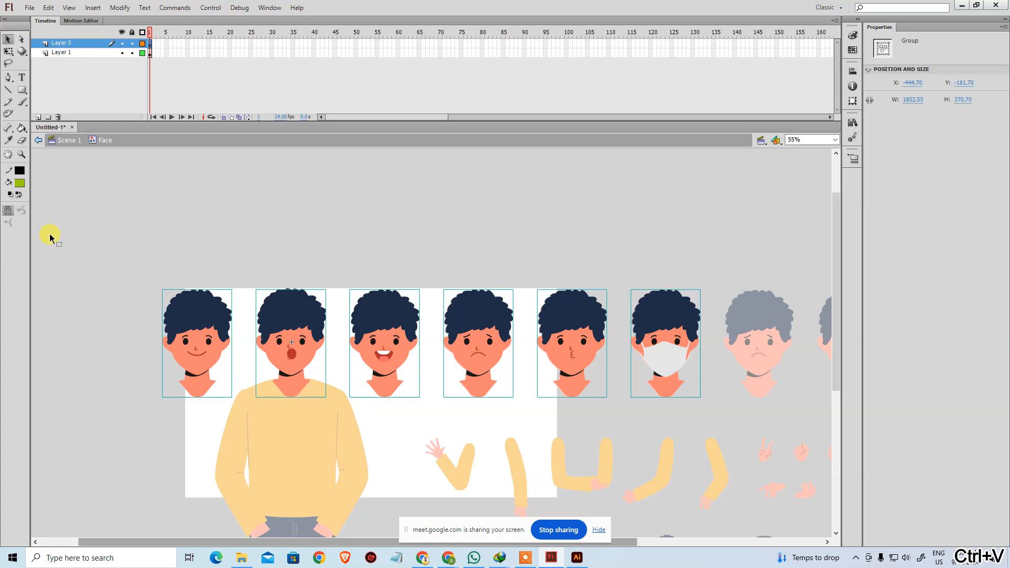
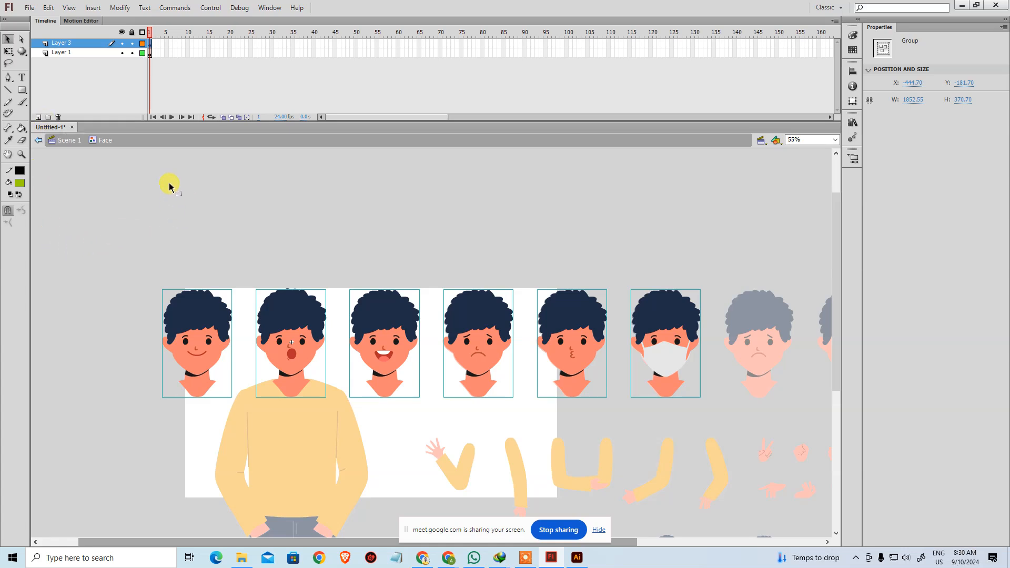
Place the pasted heads in keyframes on frames 2 to 8 of Layer 3 and extend Layer 1 to frame 8.
drag(151, 44, 159, 44)
drag(159, 45, 178, 47)
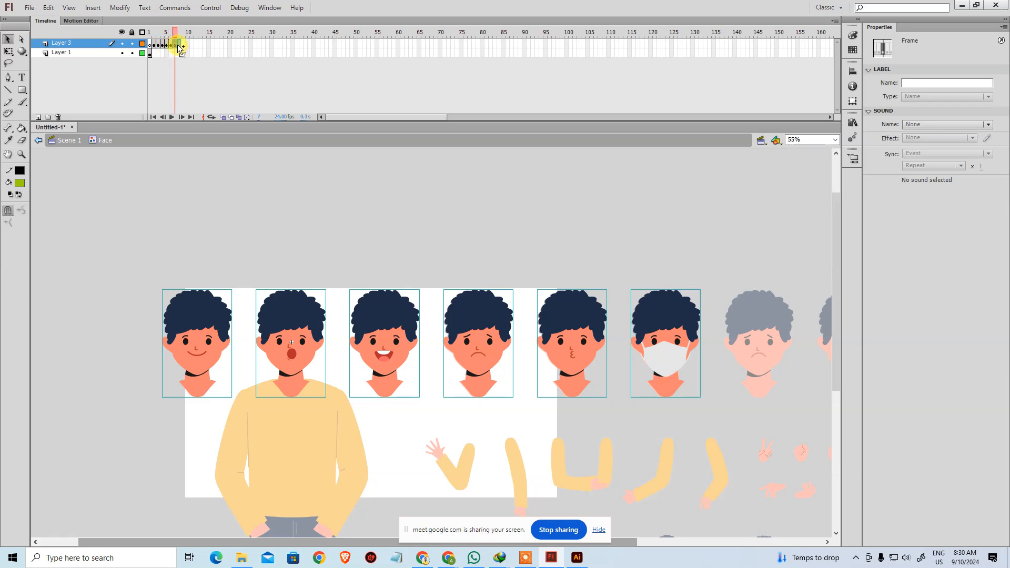
drag(178, 48, 181, 47)
click(215, 197)
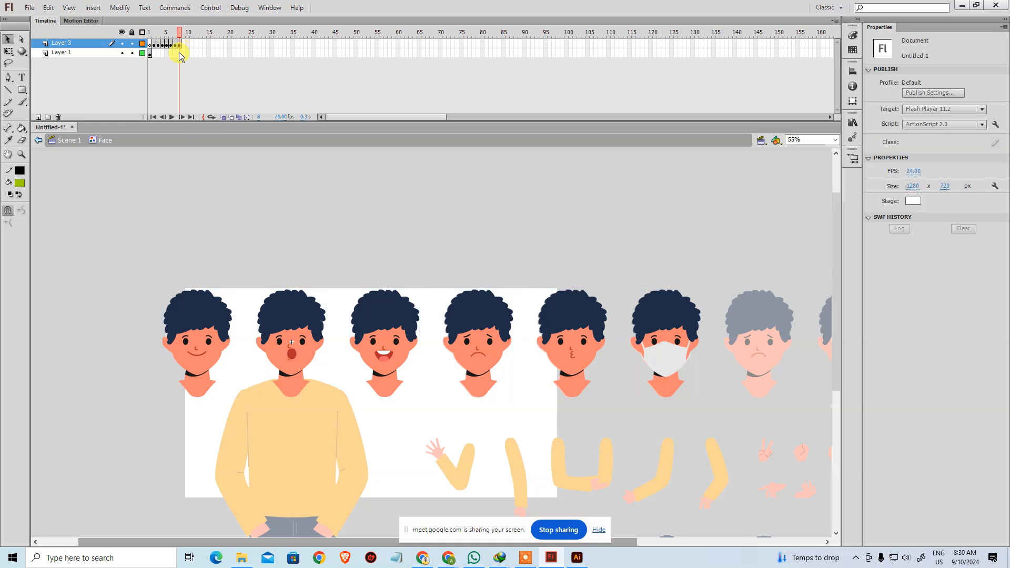
click(179, 54)
key(F5)
Lock Layer 1, and on frame 2 of Layer 3 delete every pasted head except the closed-mouth smiling one.
click(154, 44)
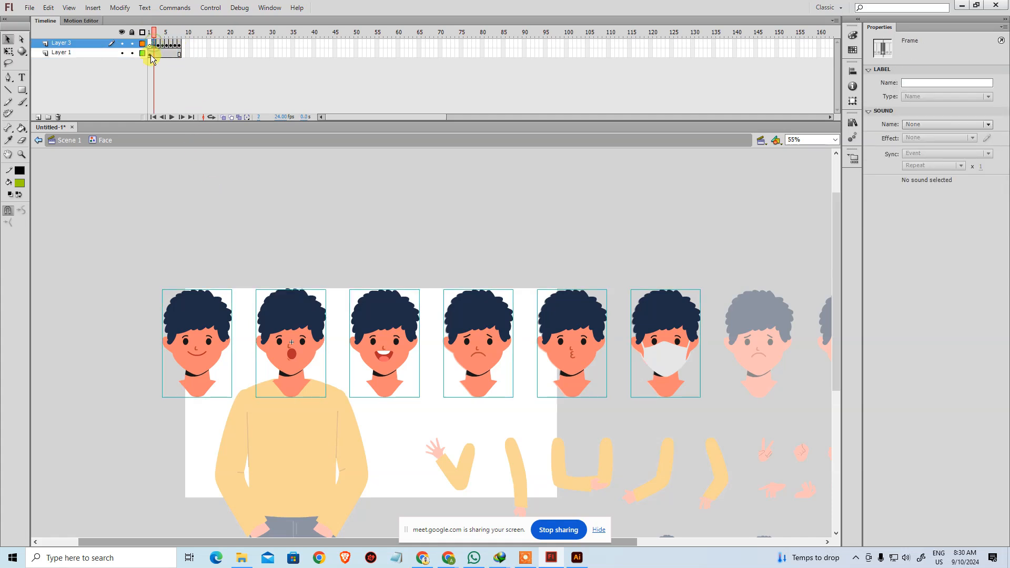
click(151, 54)
click(156, 45)
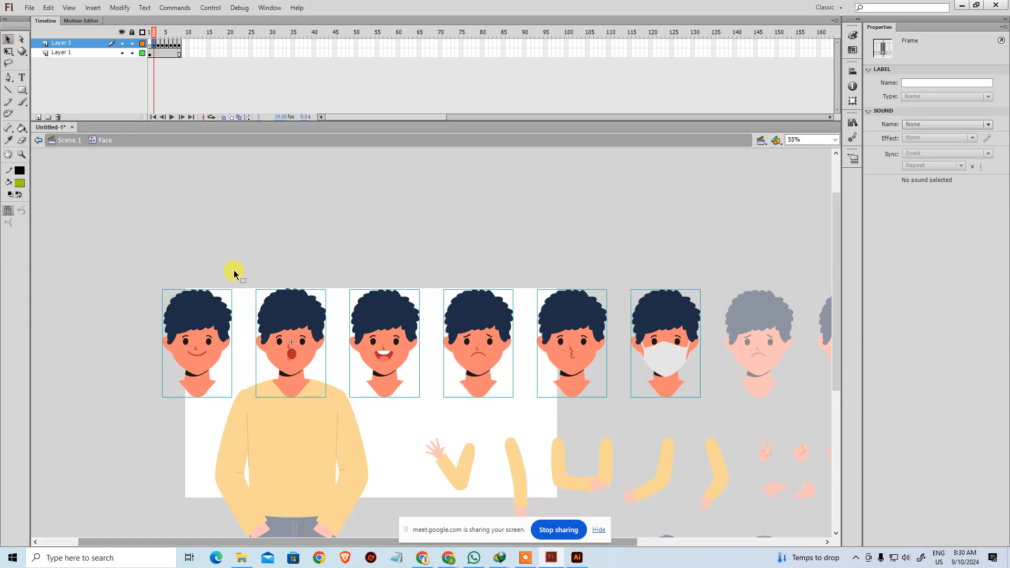
click(262, 247)
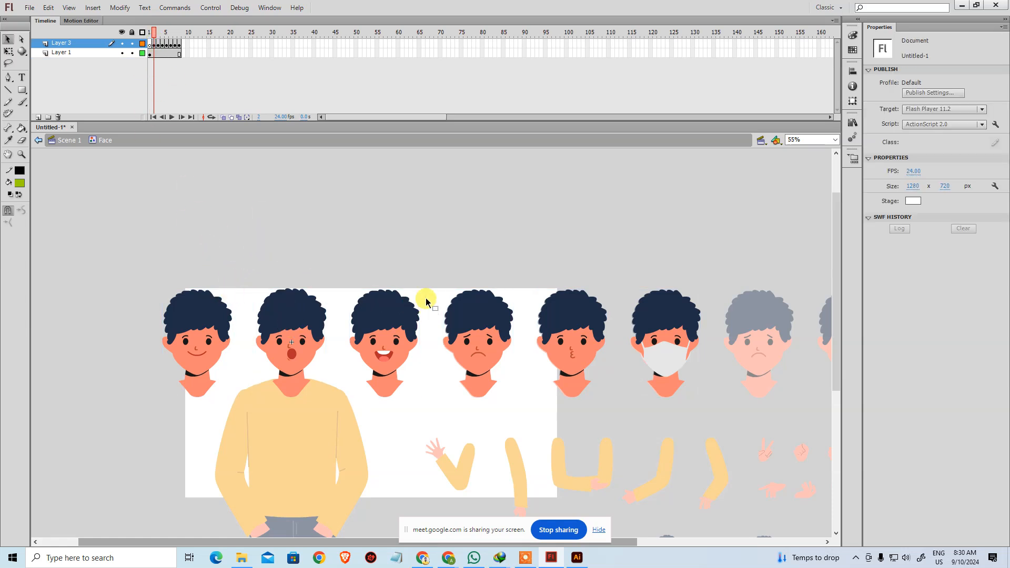
click(132, 54)
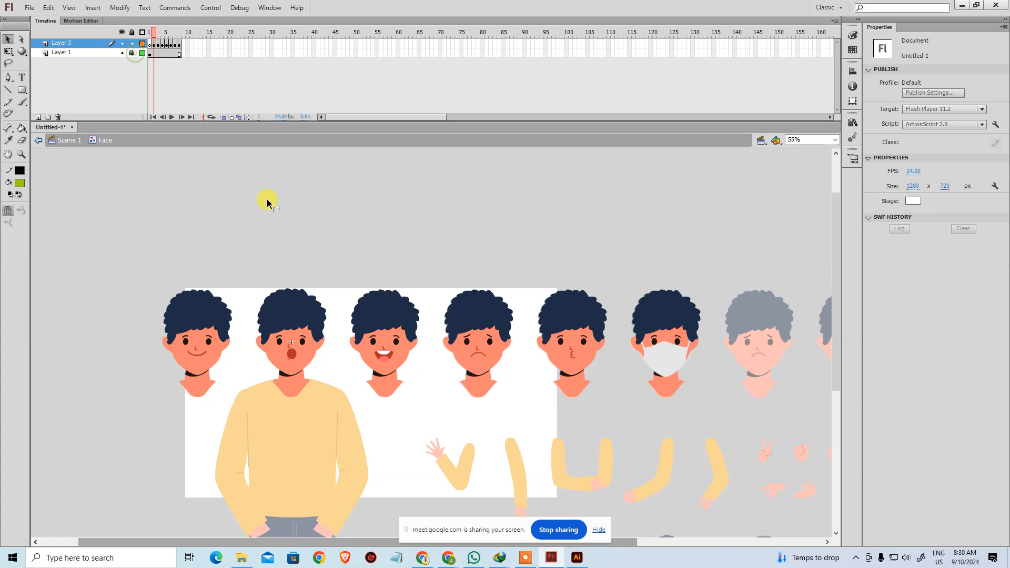
click(667, 375)
key(Delete)
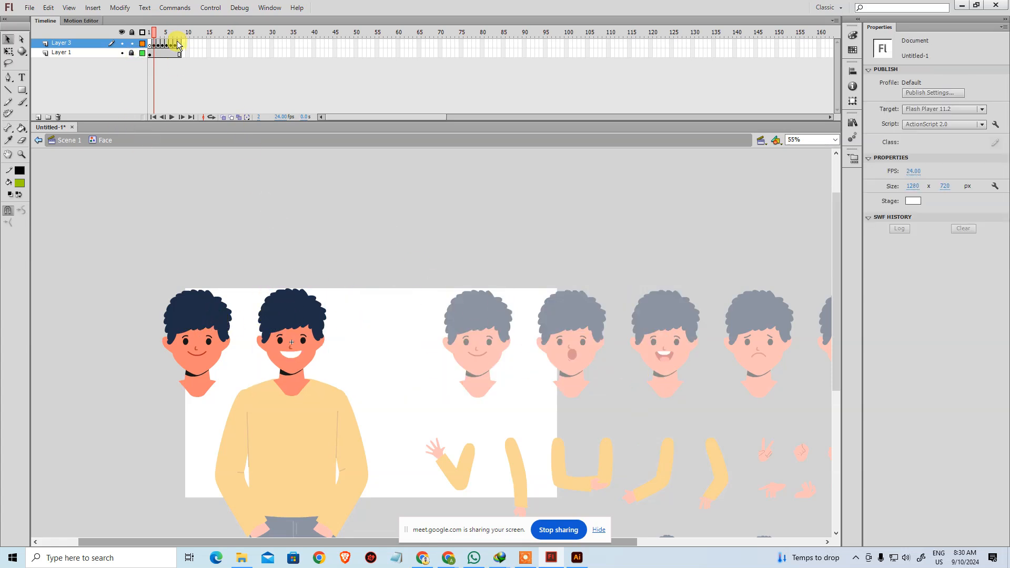
On frame 3 of Layer 3, delete every pasted head except the surprised, round-mouthed one.
click(158, 44)
click(240, 226)
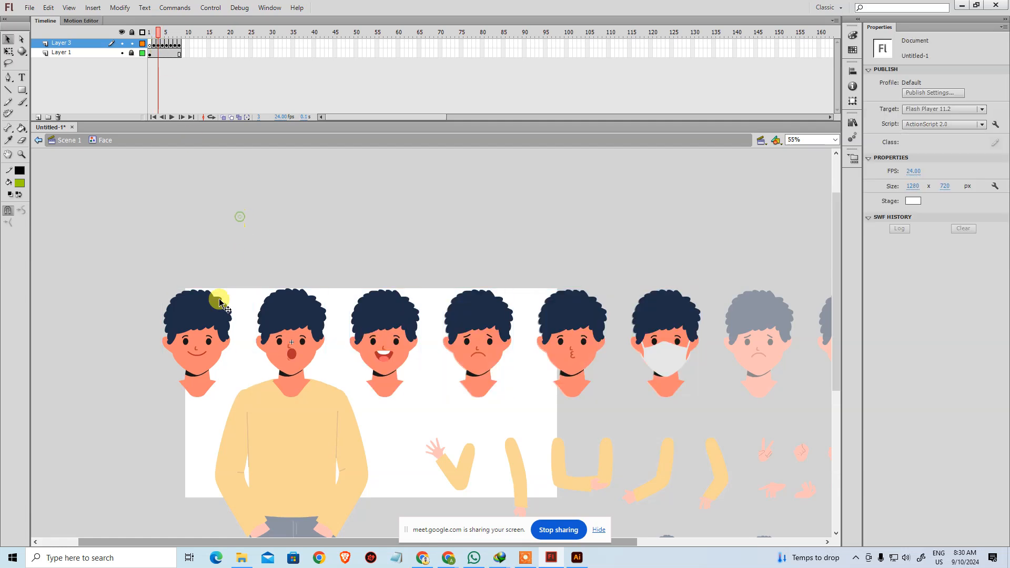
click(204, 330)
key(Delete)
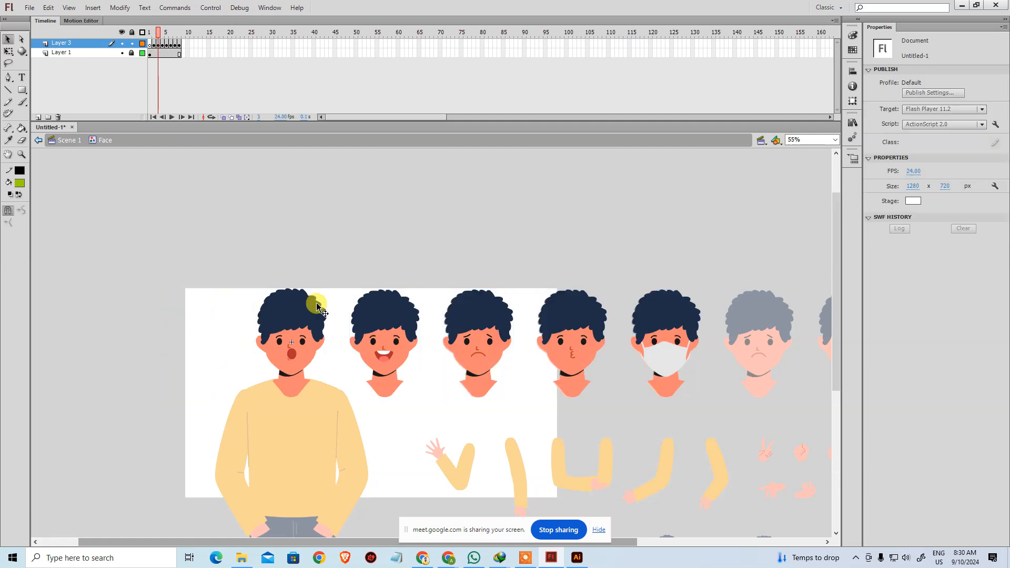
drag(371, 246, 706, 414)
click(706, 414)
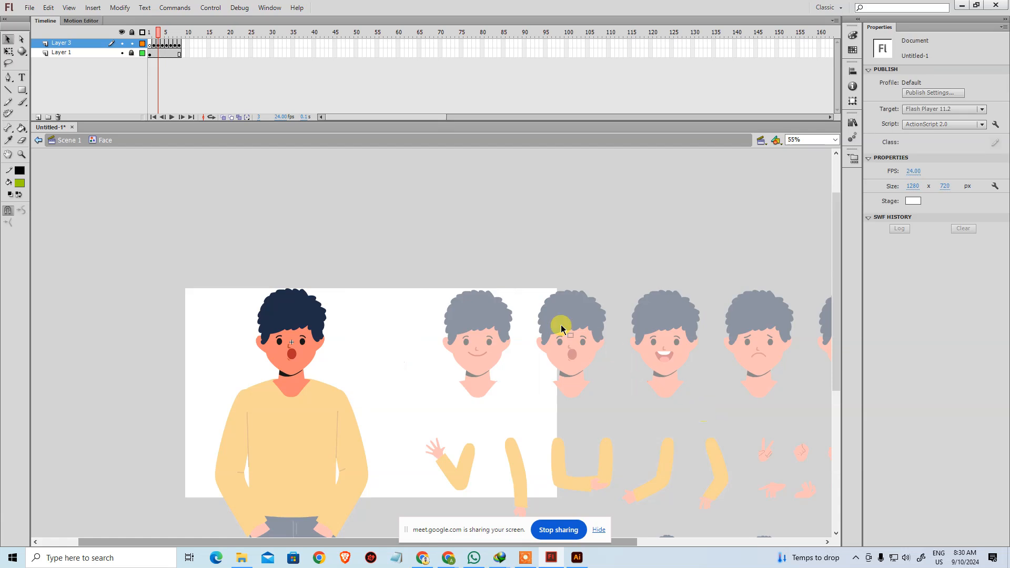
On frame 4 of Layer 3, delete every pasted head except the laughing one.
click(163, 46)
click(232, 251)
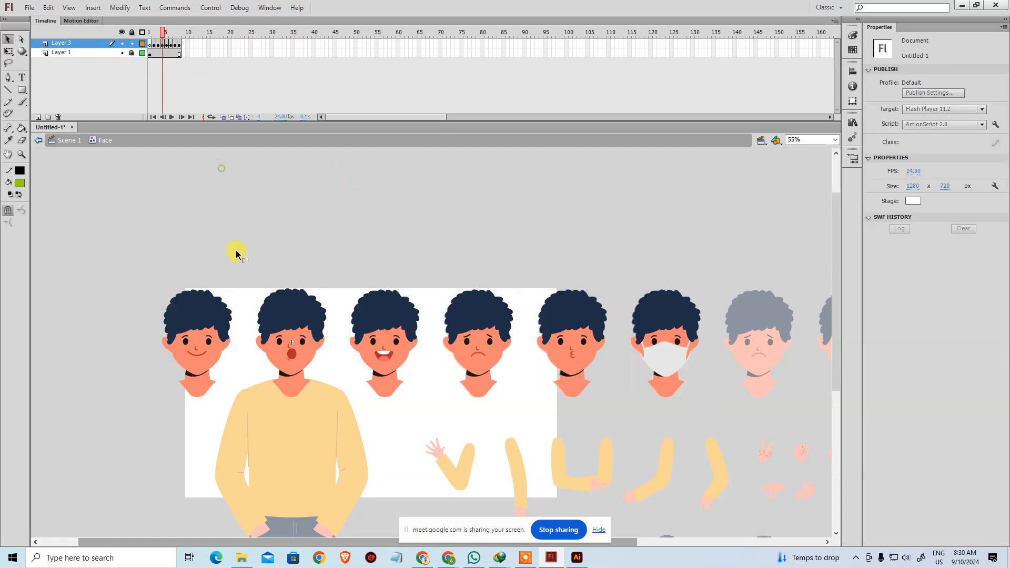
drag(110, 246, 298, 354)
key(Delete)
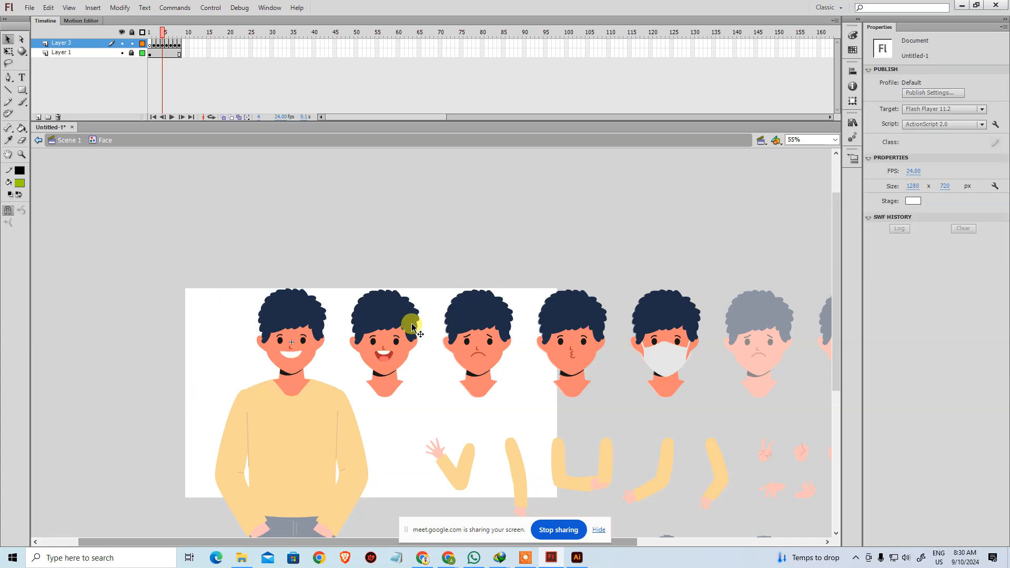
drag(444, 253, 711, 390)
key(Delete)
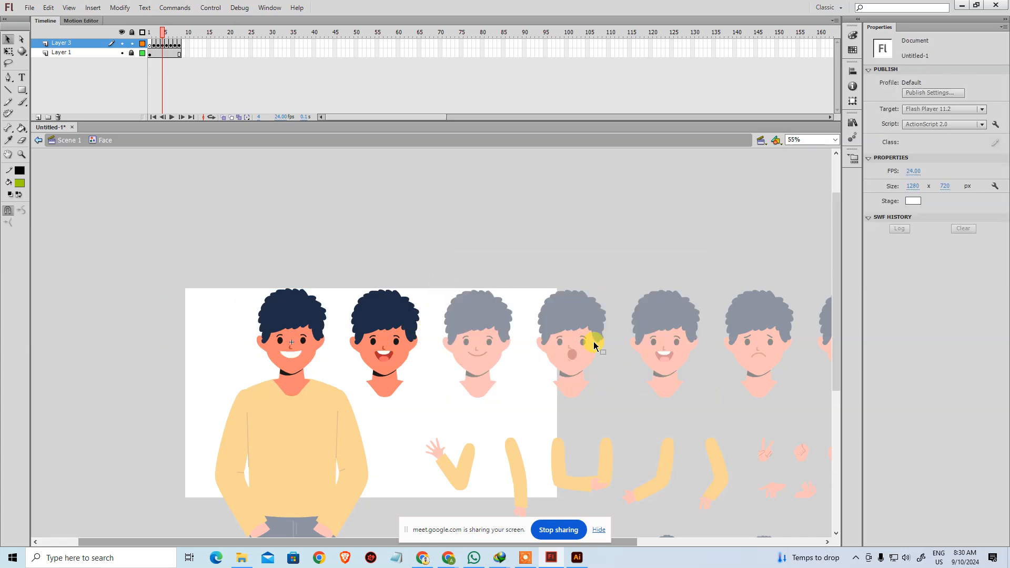
On frame 5 of Layer 3, delete every pasted head except the sad, frowning one.
mouse_move(165, 38)
mouse_down()
mouse_move(145, 38)
mouse_move(166, 35)
mouse_up()
click(88, 199)
drag(86, 199, 404, 362)
key(Delete)
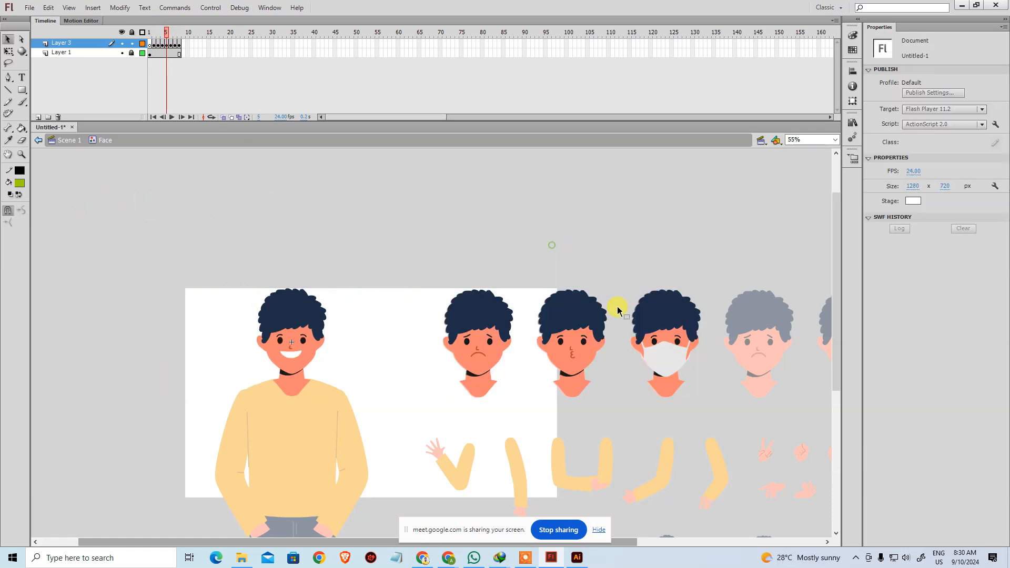
drag(706, 394, 708, 393)
key(Delete)
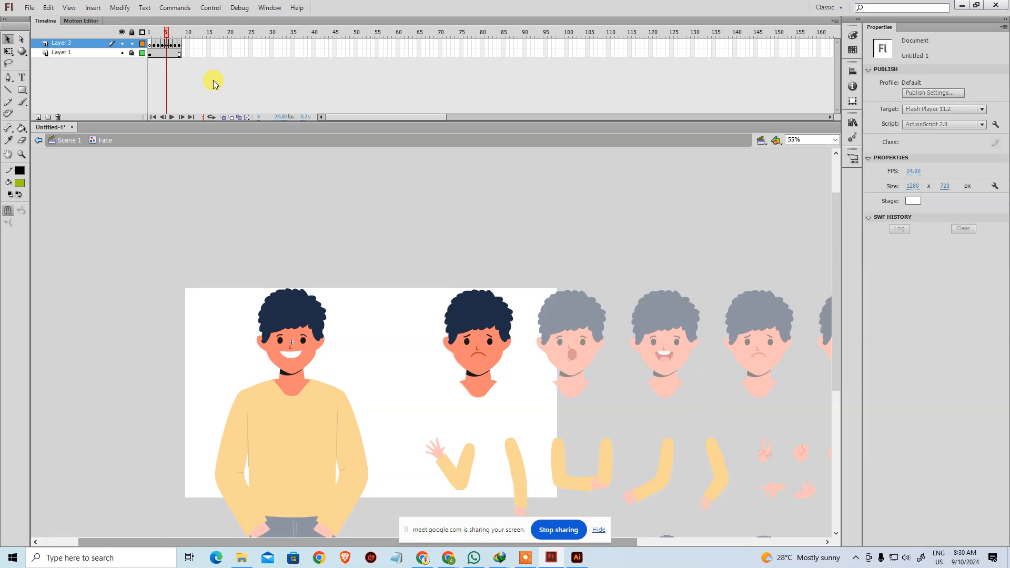
On frame 6 of Layer 3, delete every pasted head except the one with puckered lips.
click(171, 34)
click(195, 230)
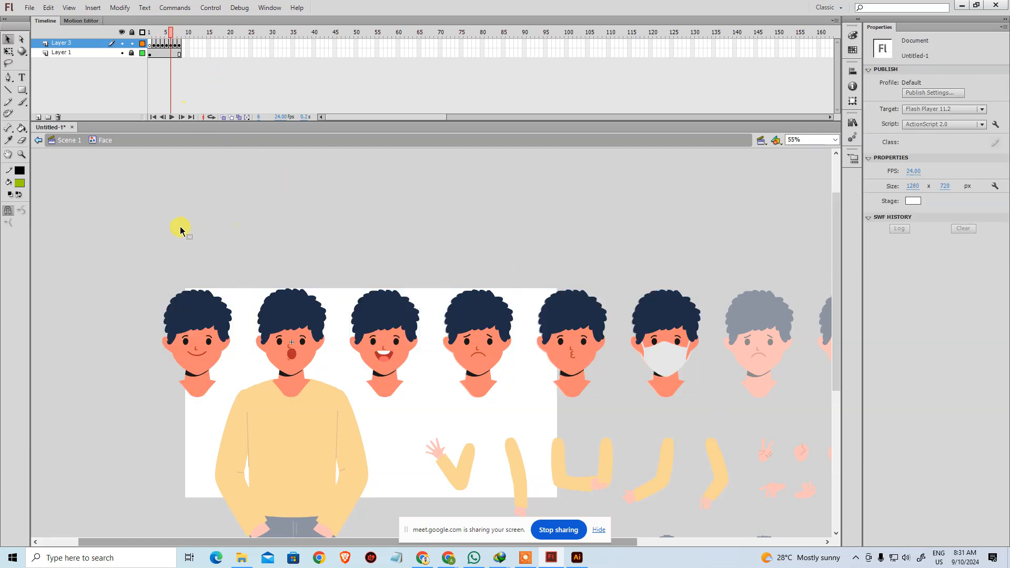
drag(63, 216, 491, 365)
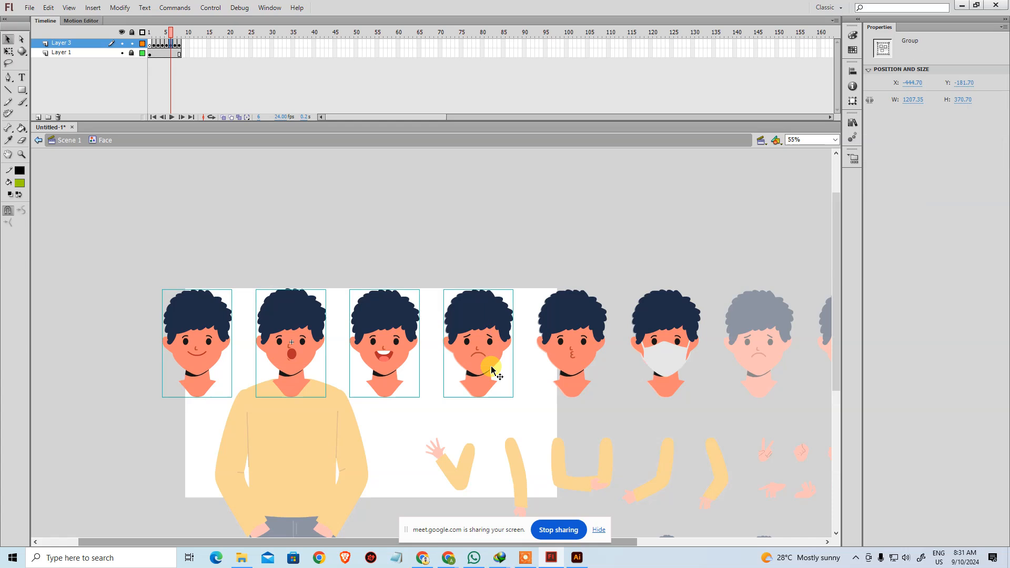
key(Delete)
click(697, 347)
key(Delete)
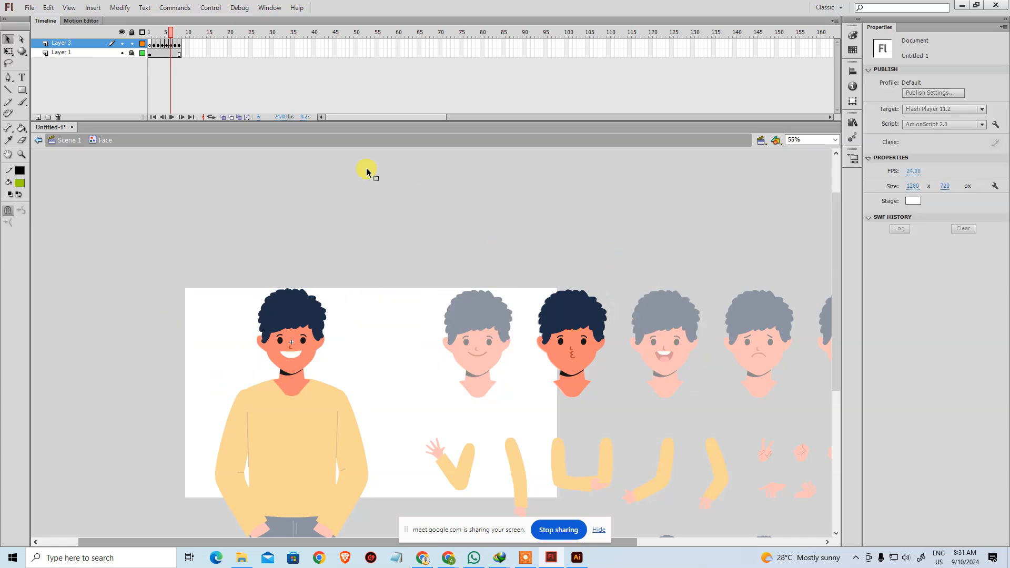
On frame 7 of Layer 3, delete every pasted head except the one wearing a face mask.
click(176, 33)
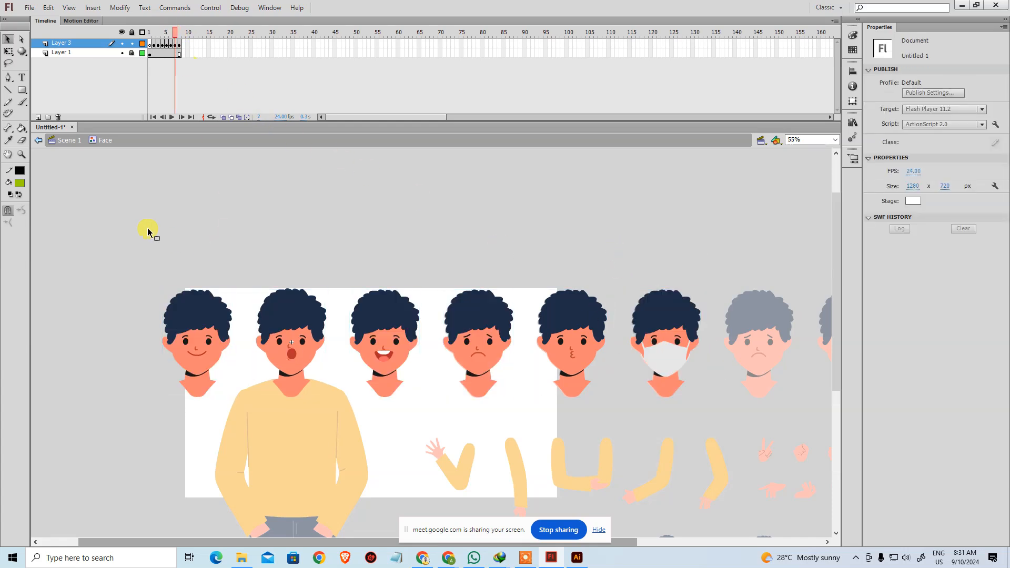
drag(71, 230, 600, 388)
key(Delete)
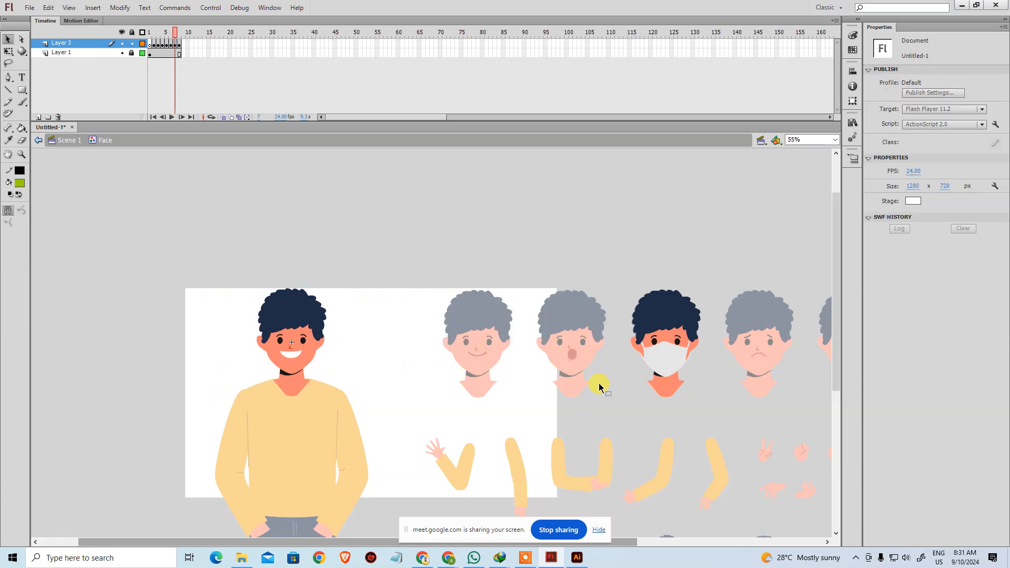
Remove the surplus frame 8 from both layers, return to frame 1 and unlock Layer 1.
click(179, 43)
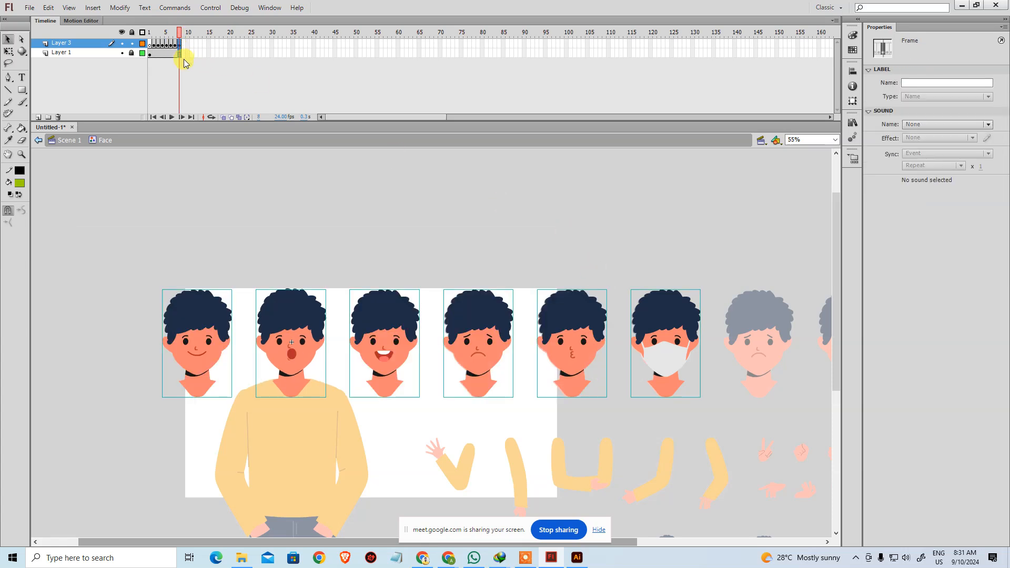
drag(169, 29, 143, 53)
click(132, 52)
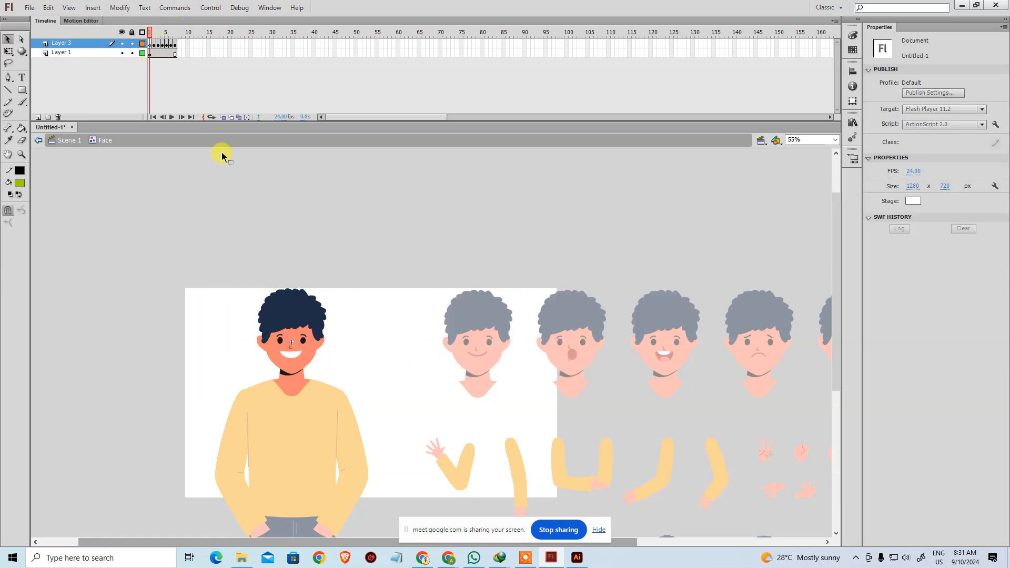
On frame 2, align the closed-mouth smiling head over the original grinning head by their right edges.
click(154, 51)
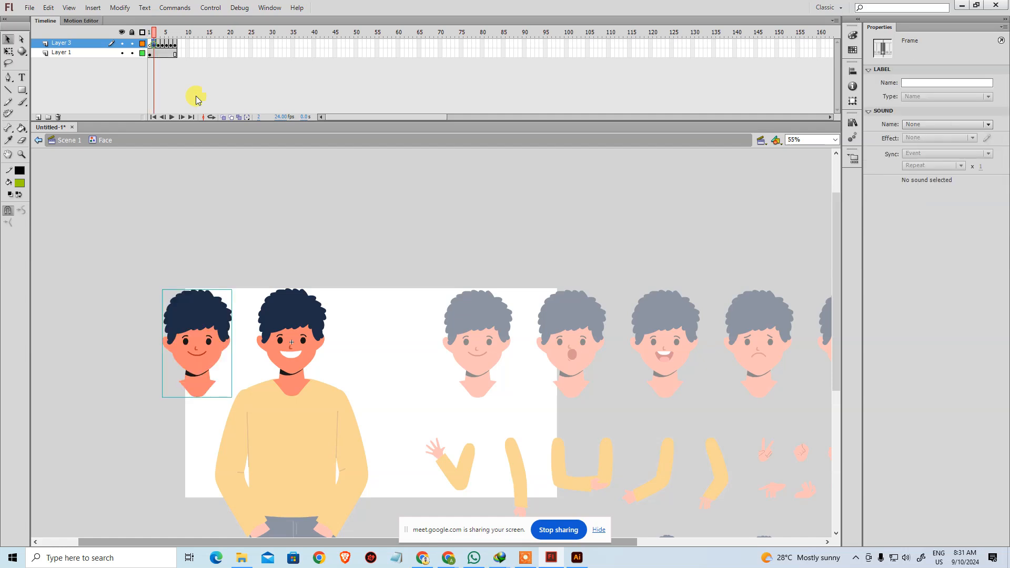
click(148, 273)
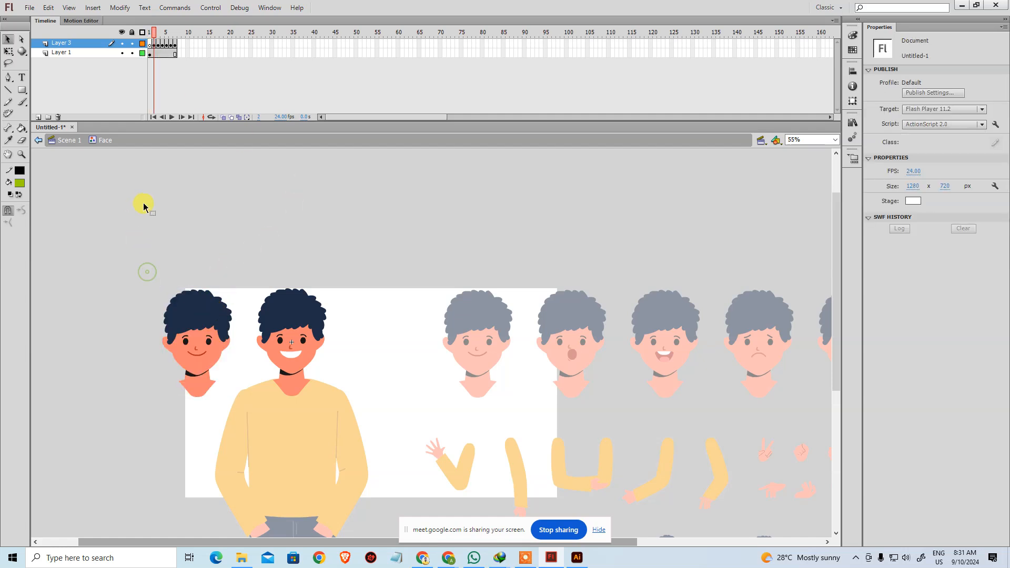
click(197, 342)
shift+click(294, 309)
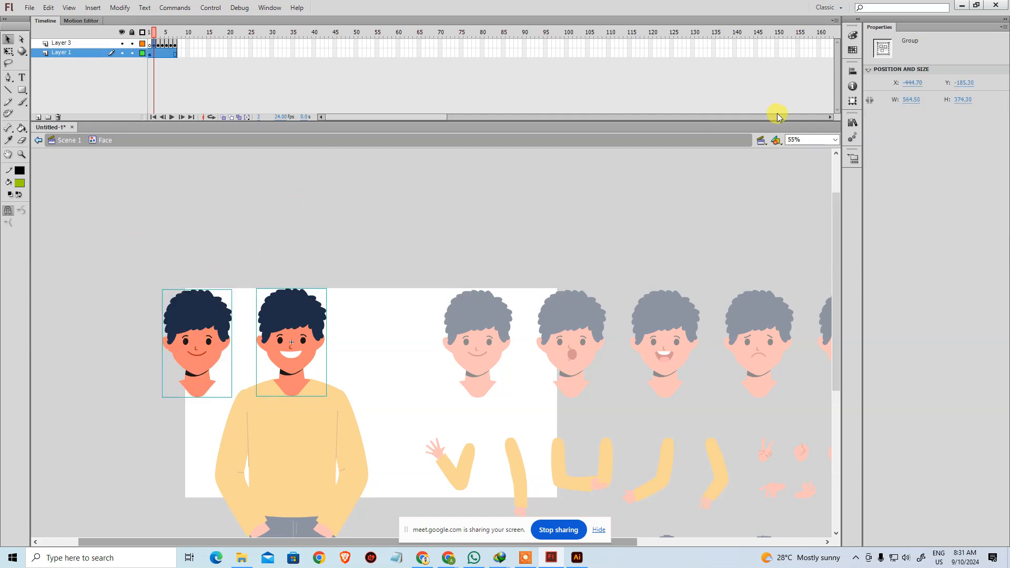
click(852, 73)
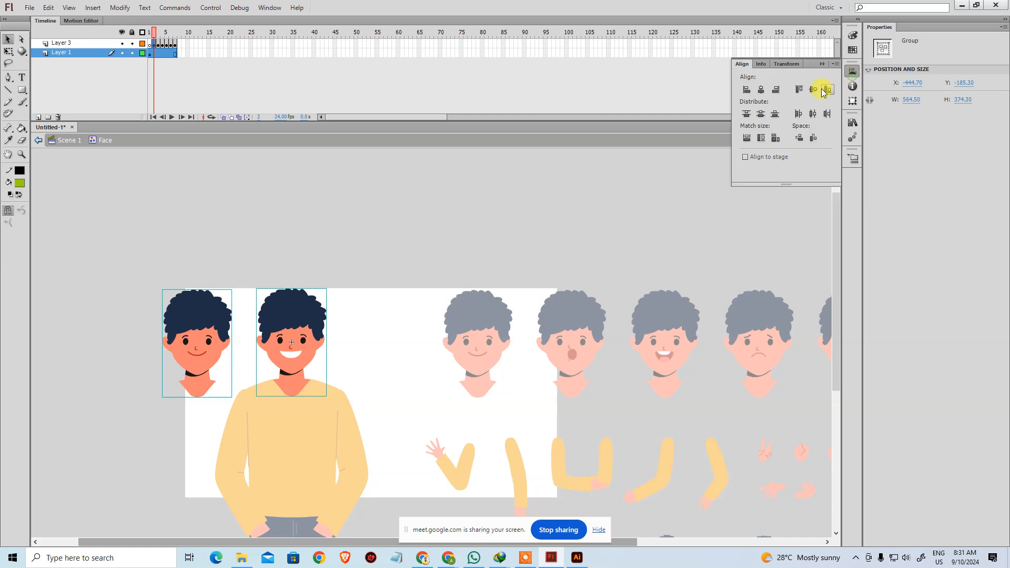
click(775, 91)
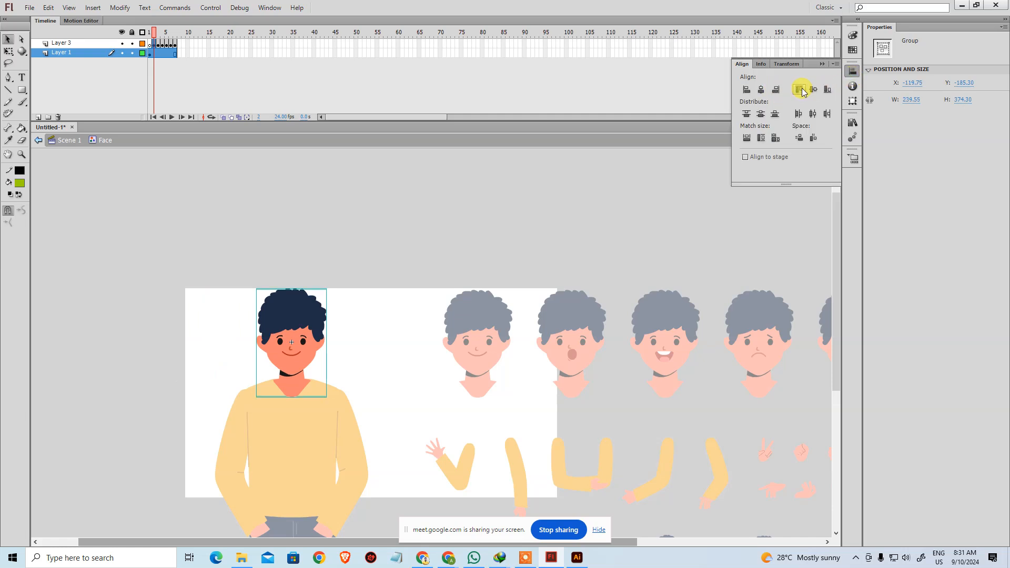
click(506, 210)
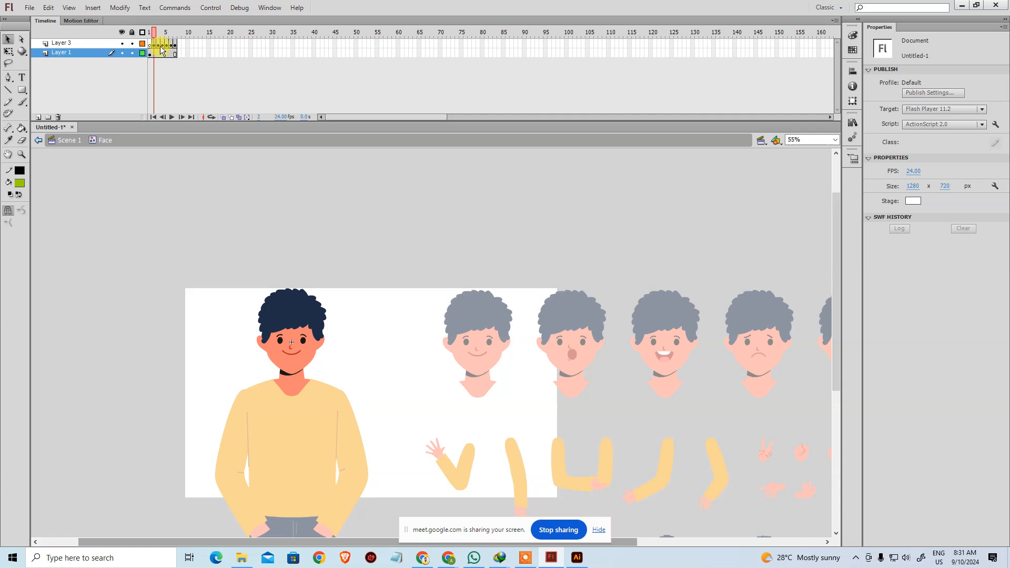
On frame 3, pull the surprised head aside to expose the original head, then align both heads by their top and left edges.
drag(153, 35, 157, 36)
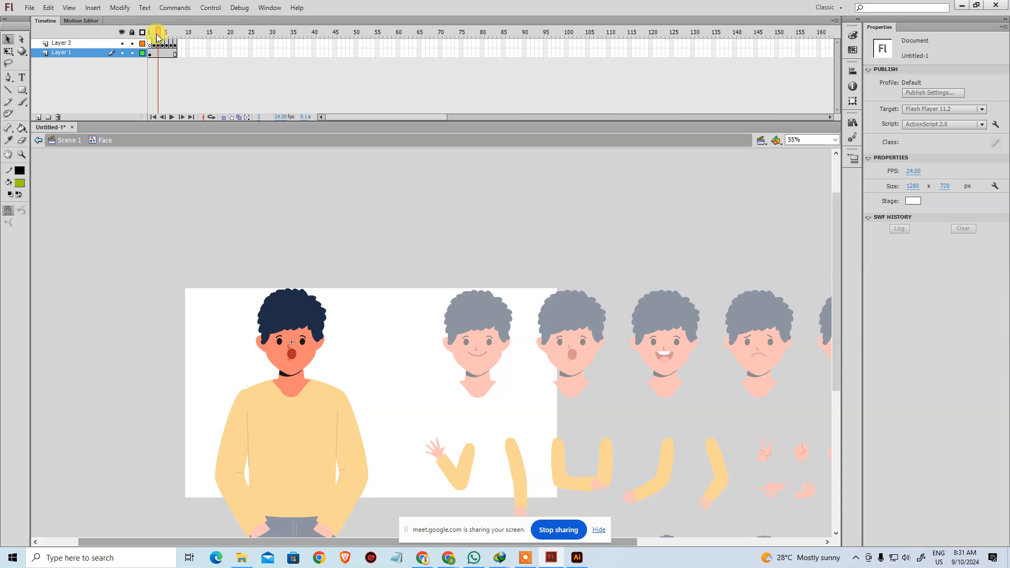
click(298, 331)
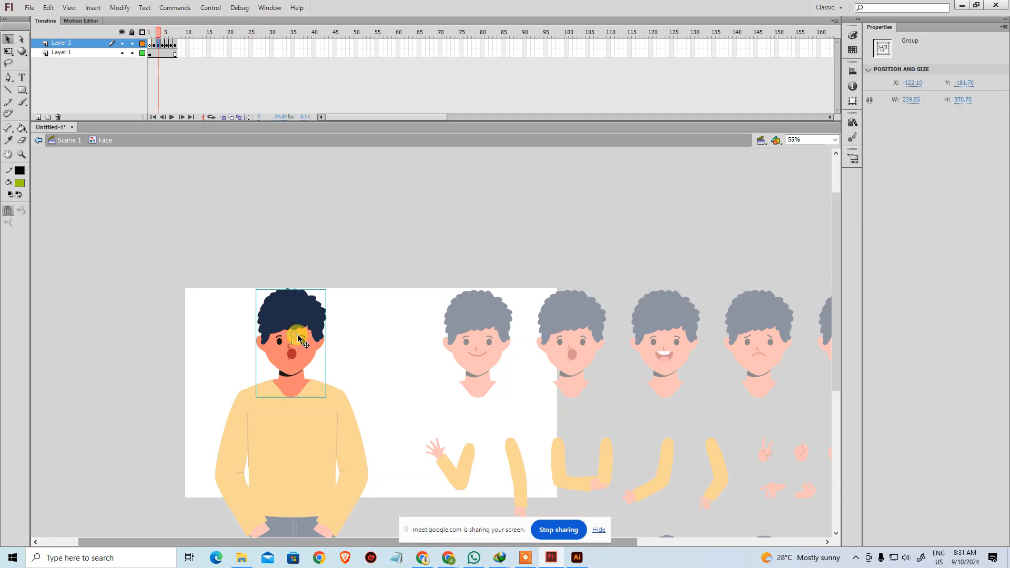
drag(298, 330, 356, 331)
shift+click(270, 331)
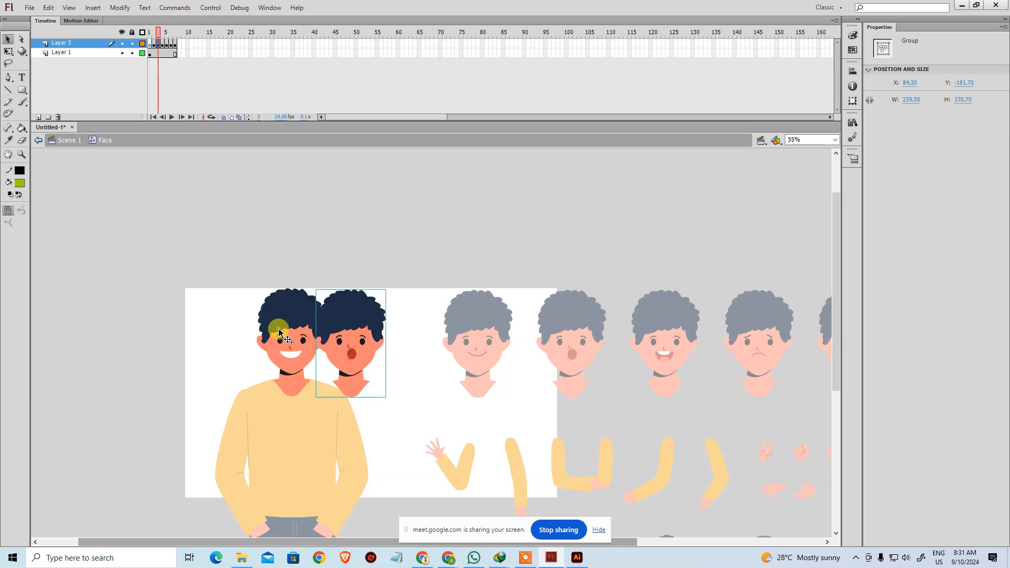
click(853, 71)
click(799, 90)
click(747, 90)
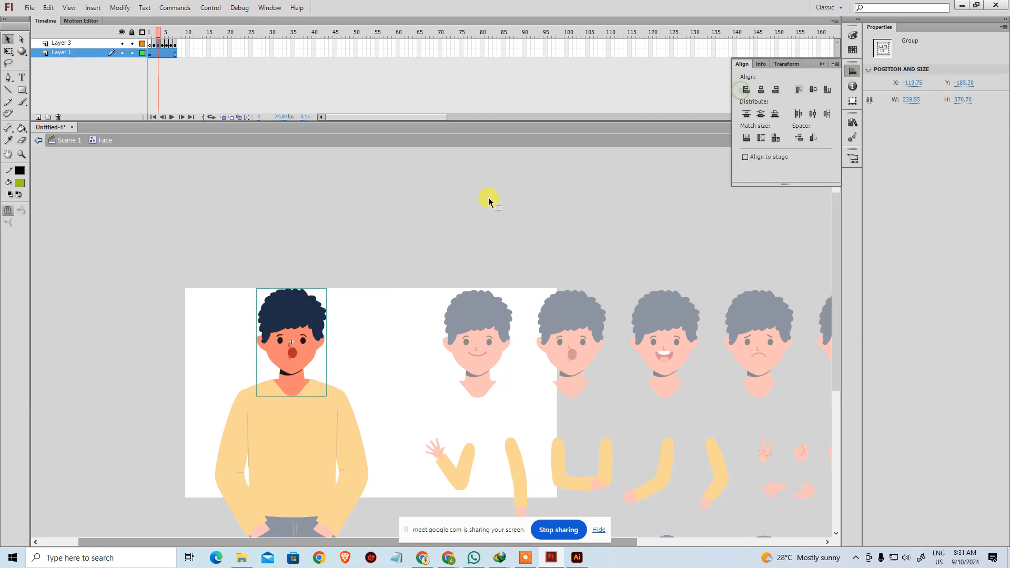
click(518, 184)
On frame 4, align the laughing head with the original head by their top and left edges.
click(156, 36)
drag(156, 36, 164, 36)
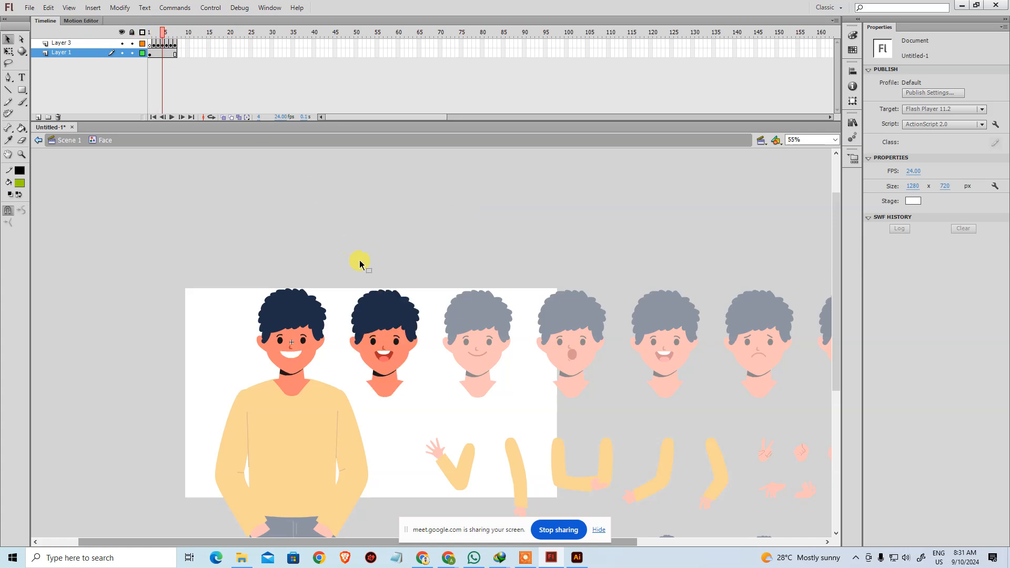
click(384, 301)
shift+click(310, 301)
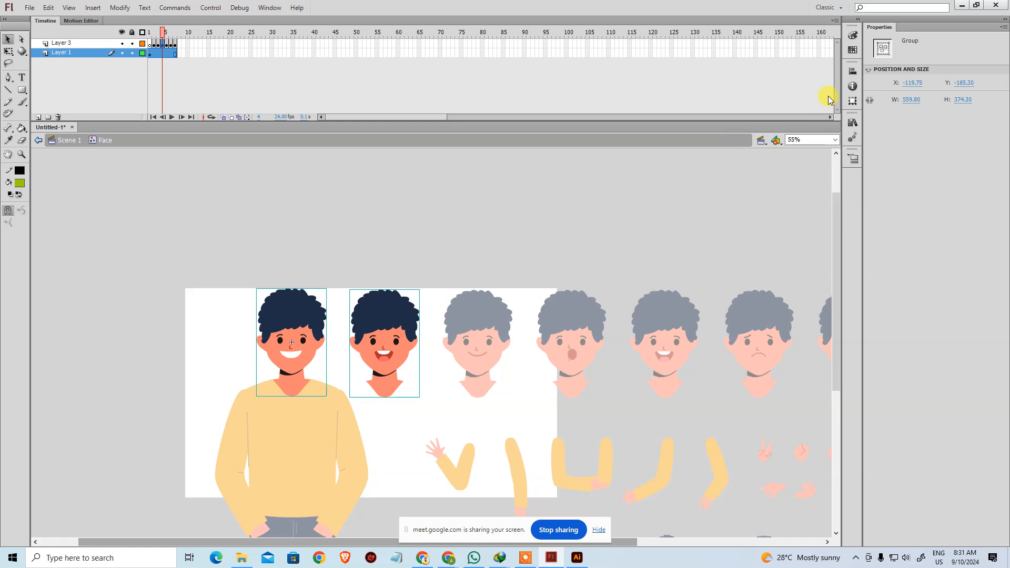
click(853, 71)
click(800, 88)
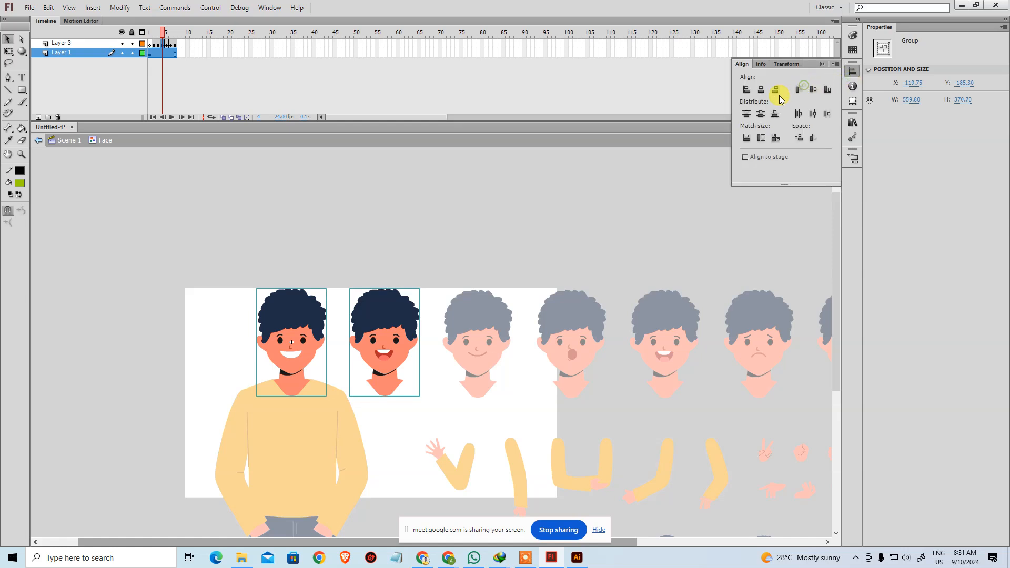
click(745, 90)
click(488, 208)
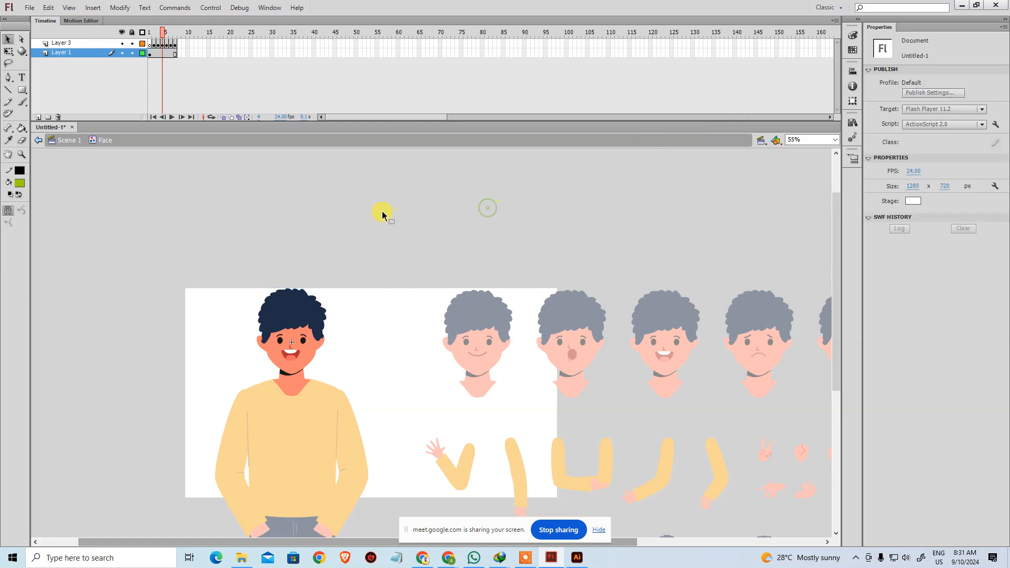
On frame 5, align the sad, frowning head with the original head by their top and left edges.
click(166, 44)
shift+click(293, 319)
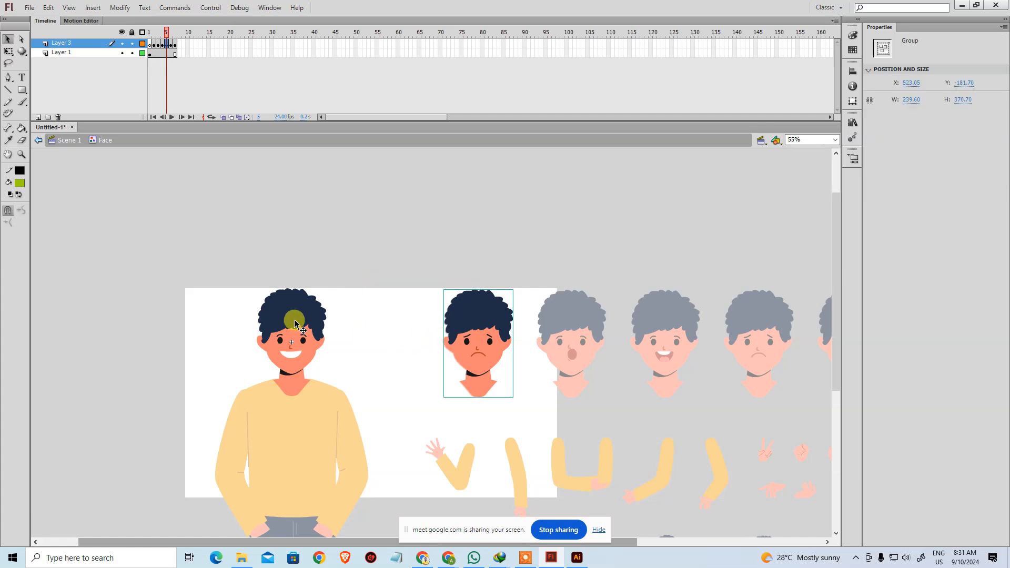
click(853, 74)
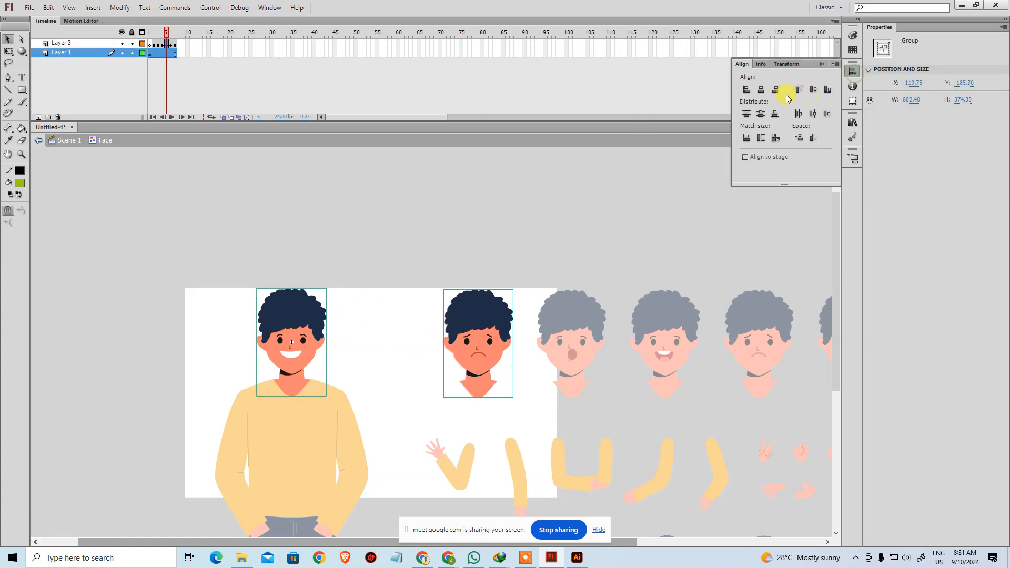
click(798, 90)
click(746, 90)
click(394, 207)
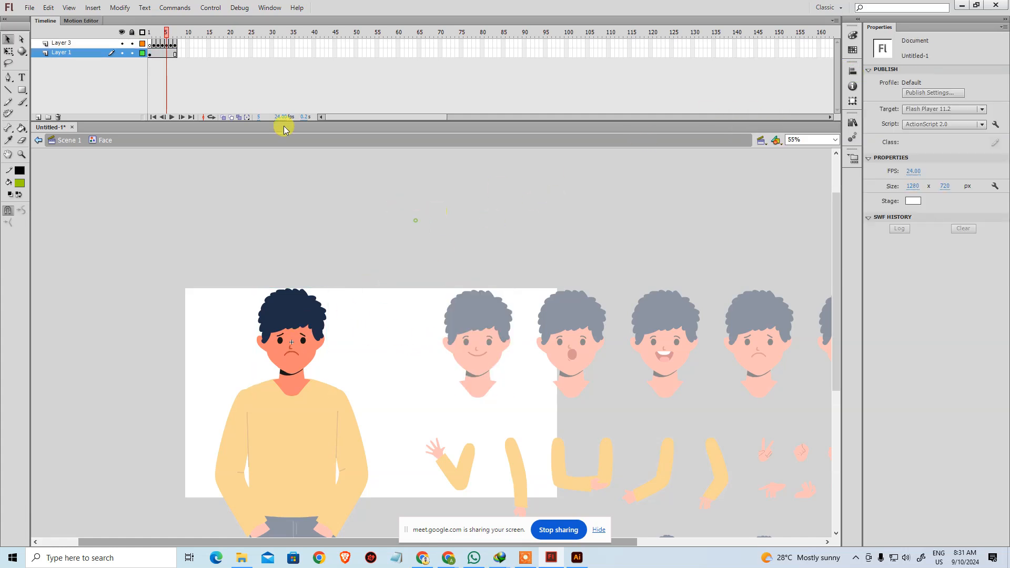
On frame 6, align the head with puckered lips with the original head by their left and top edges.
click(169, 45)
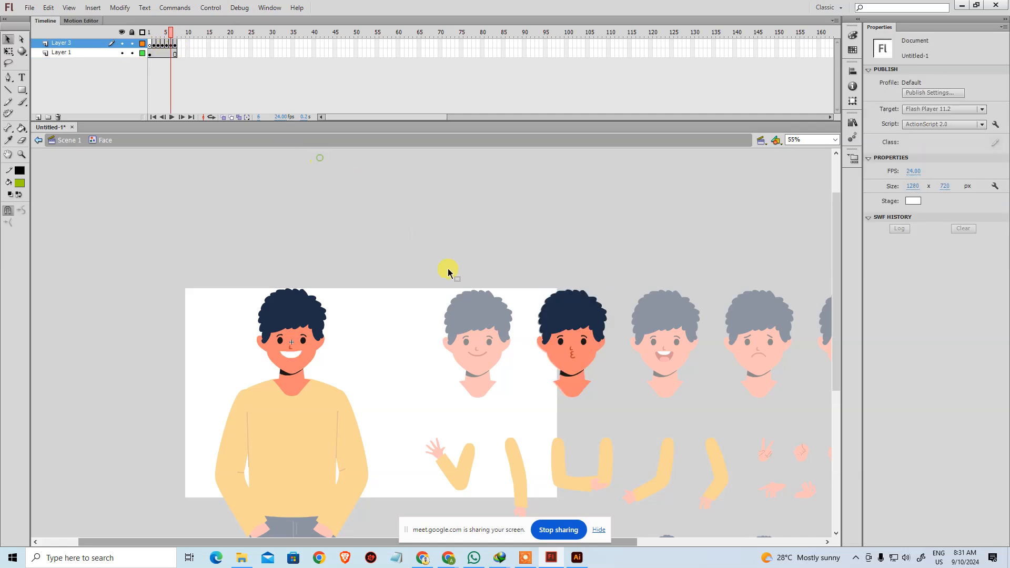
click(562, 320)
shift+click(327, 308)
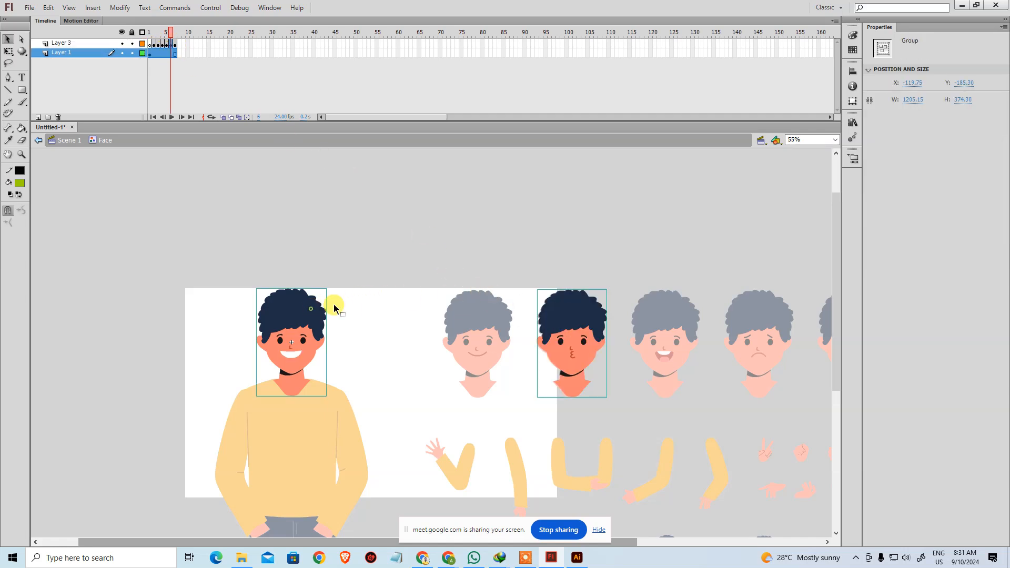
click(852, 71)
click(745, 90)
click(799, 89)
click(442, 203)
On frame 7, align the masked head with the original head by their top and left edges.
click(176, 46)
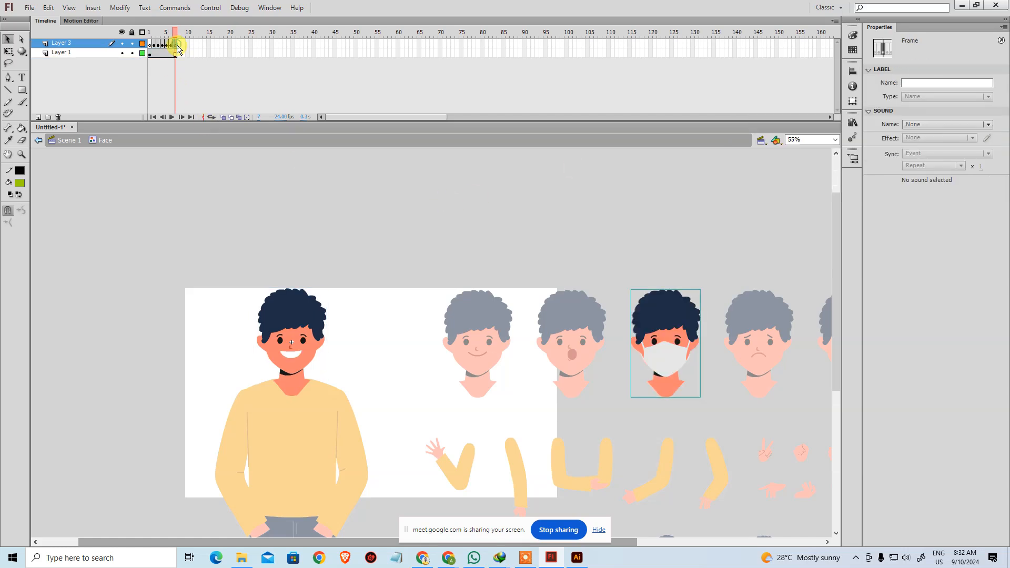
click(599, 279)
click(649, 302)
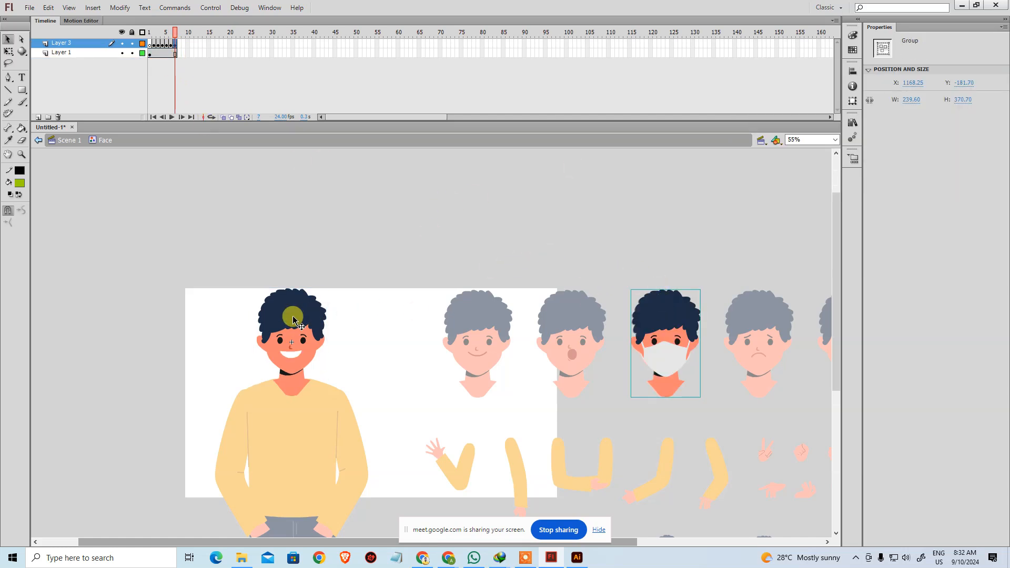
shift+click(293, 321)
click(852, 71)
click(794, 90)
click(747, 89)
click(451, 171)
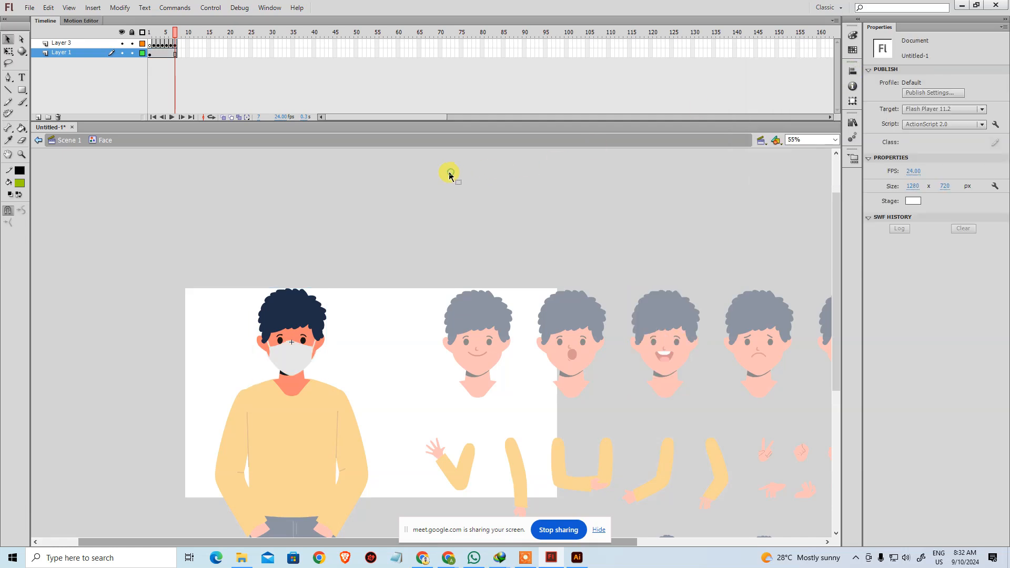
Move the keyframes on frames 2 to 7 from Layer 3 down to Layer 1 and delete the emptied Layer 3.
click(174, 44)
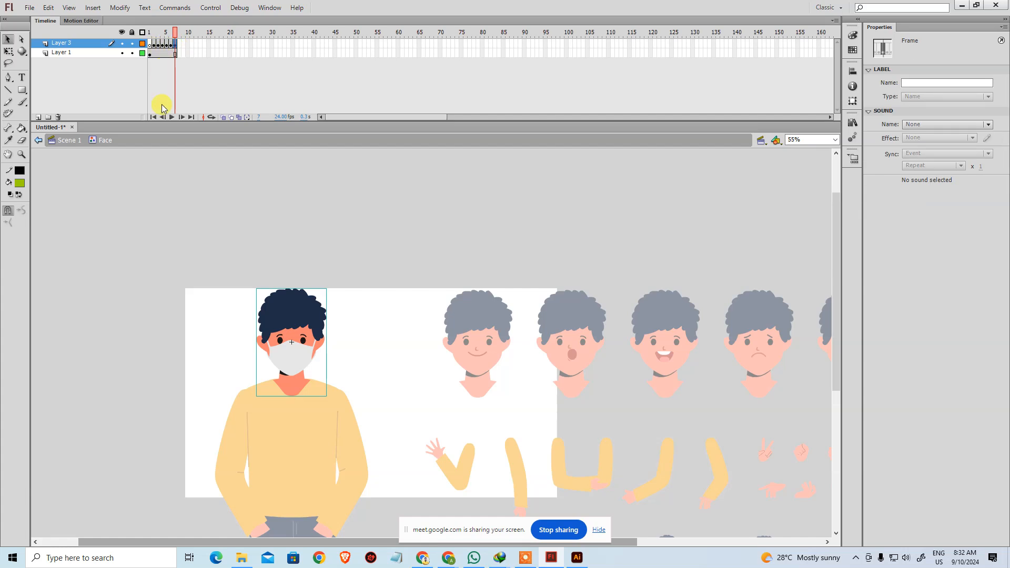
click(149, 80)
mouse_move(154, 46)
mouse_down()
mouse_move(175, 46)
mouse_move(154, 52)
mouse_up()
click(100, 46)
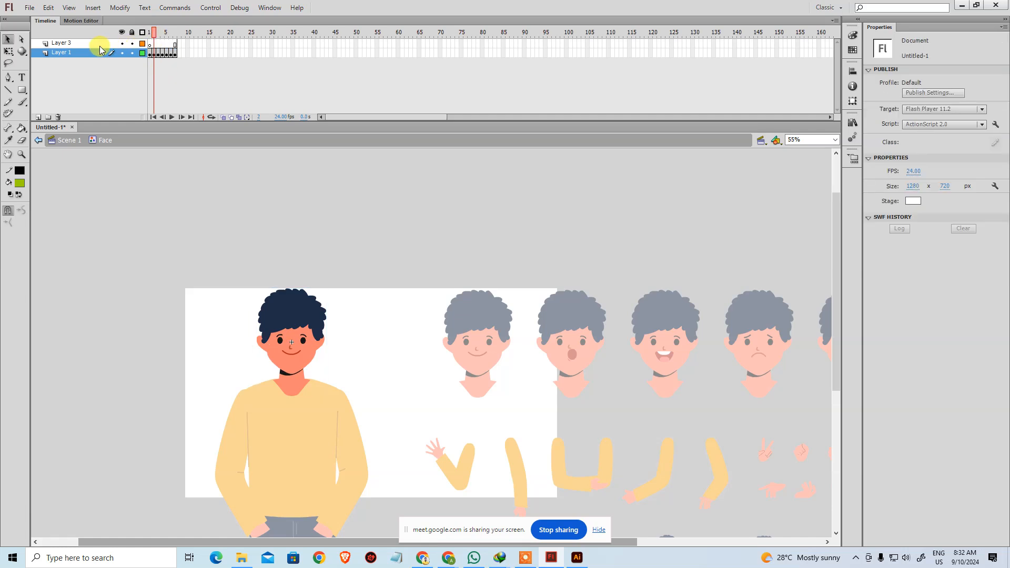
click(59, 116)
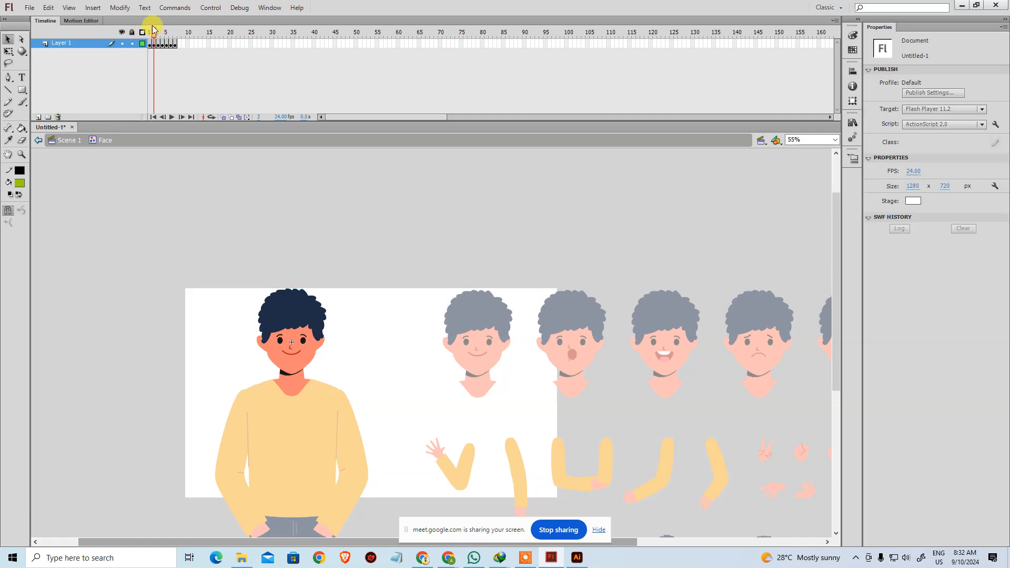
Return from the Face symbol to Scene 1 and copy all parts of the large standing character, including its ground shadow.
mouse_move(148, 35)
mouse_down()
mouse_move(179, 35)
mouse_move(148, 45)
mouse_up()
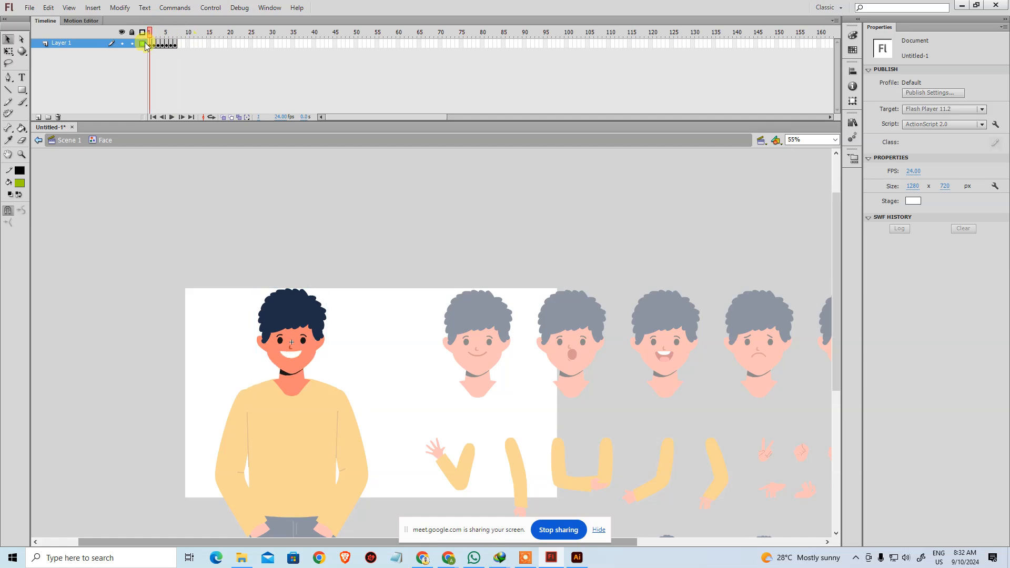
click(80, 141)
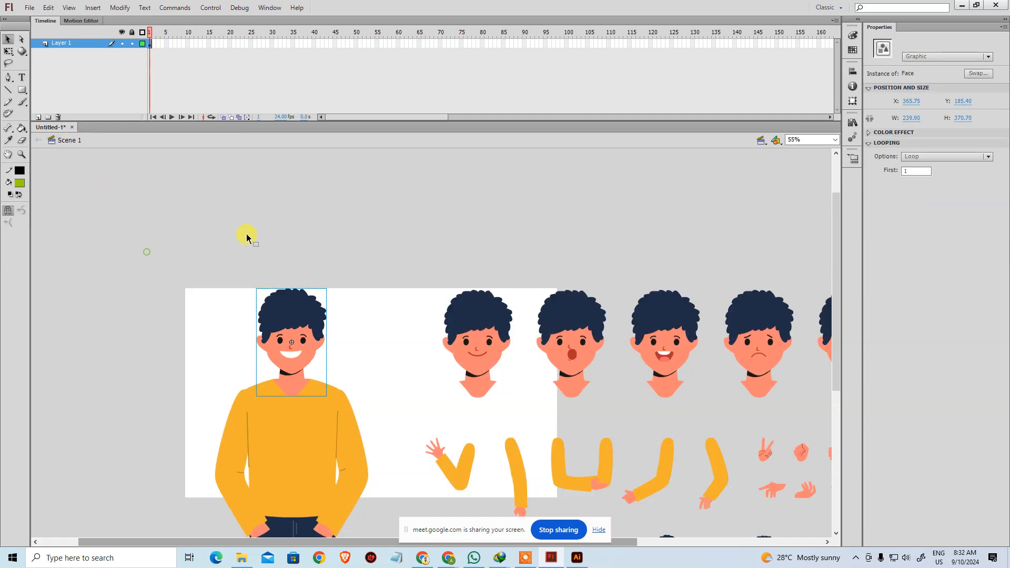
key(ctrl+minus)
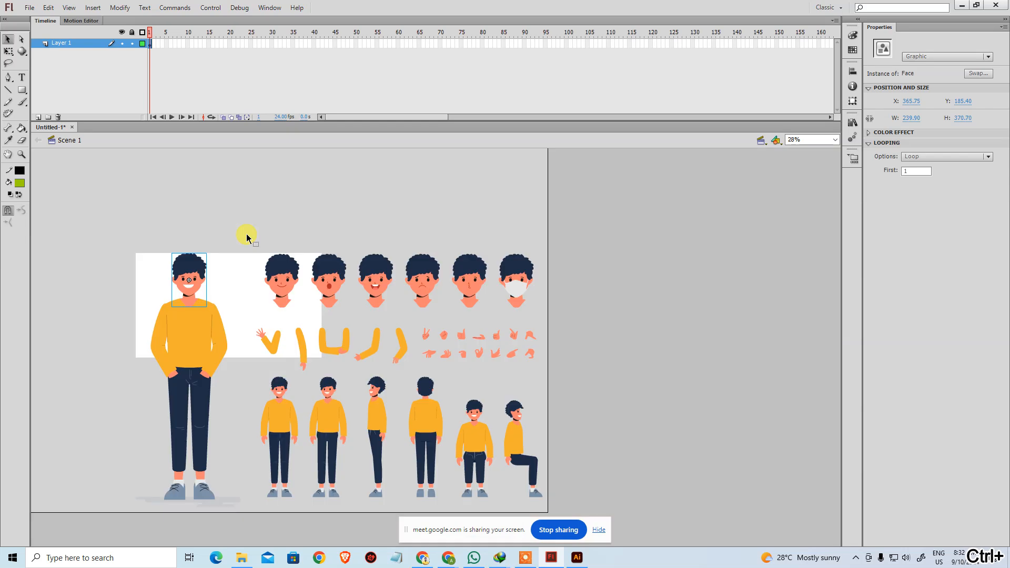
drag(108, 210, 240, 512)
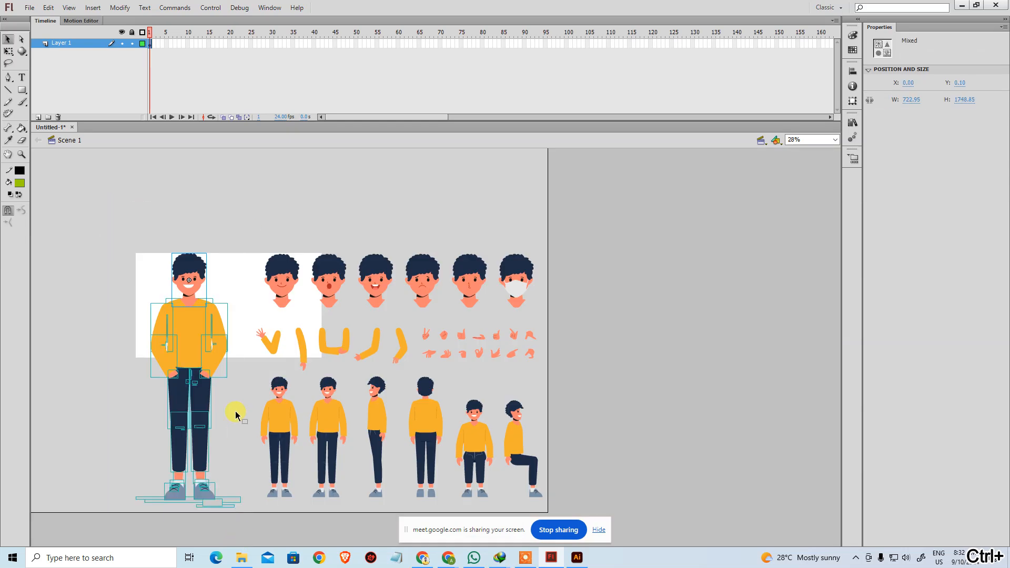
click(100, 388)
drag(94, 227, 250, 526)
key(ctrl+c)
click(170, 205)
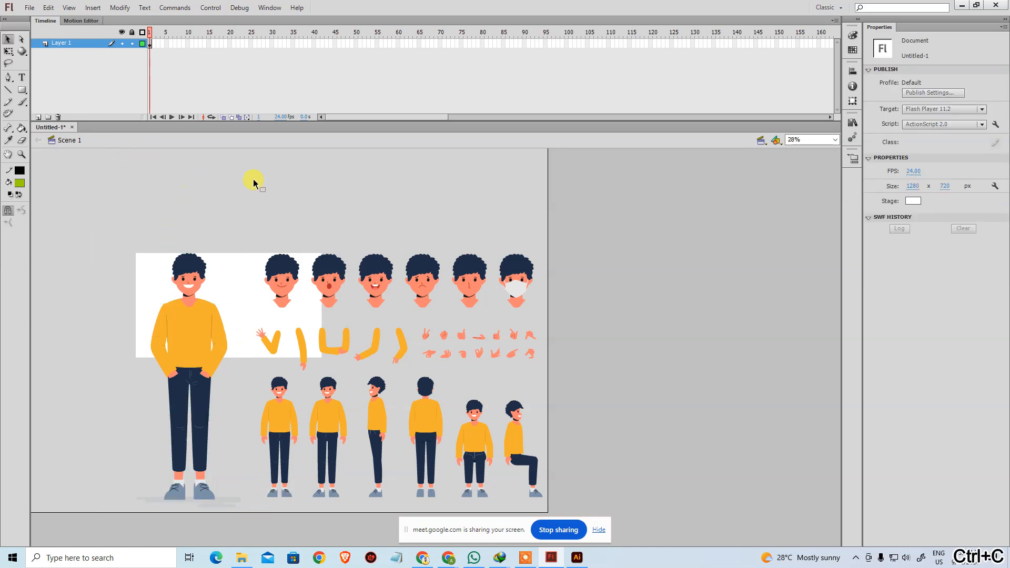
Create a new ActionScript 2.0 document at 1280 × 720 px and paste the copied standing character into it.
key(ctrl+n)
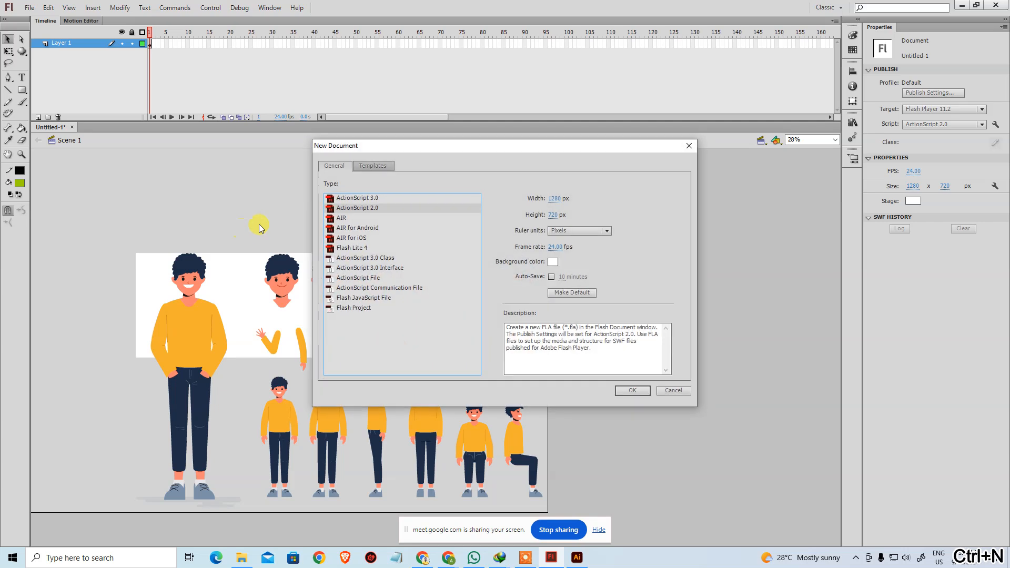
click(622, 392)
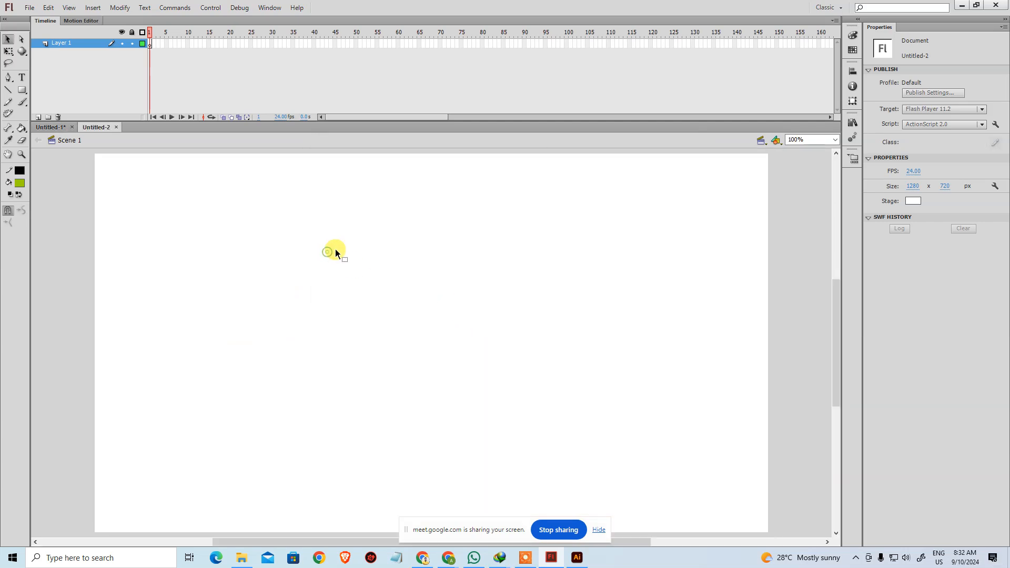
key(ctrl+v)
Select all parts of the pasted character and scale them to 50%.
key(ctrl+minus)
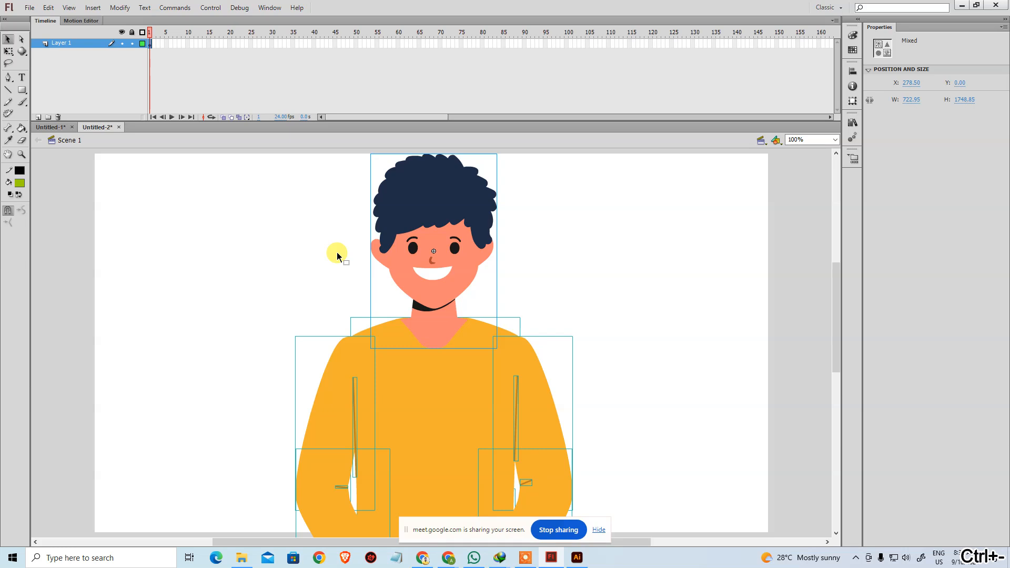
key(ctrl+minus)
key(ctrl+minus)
drag(144, 211, 319, 501)
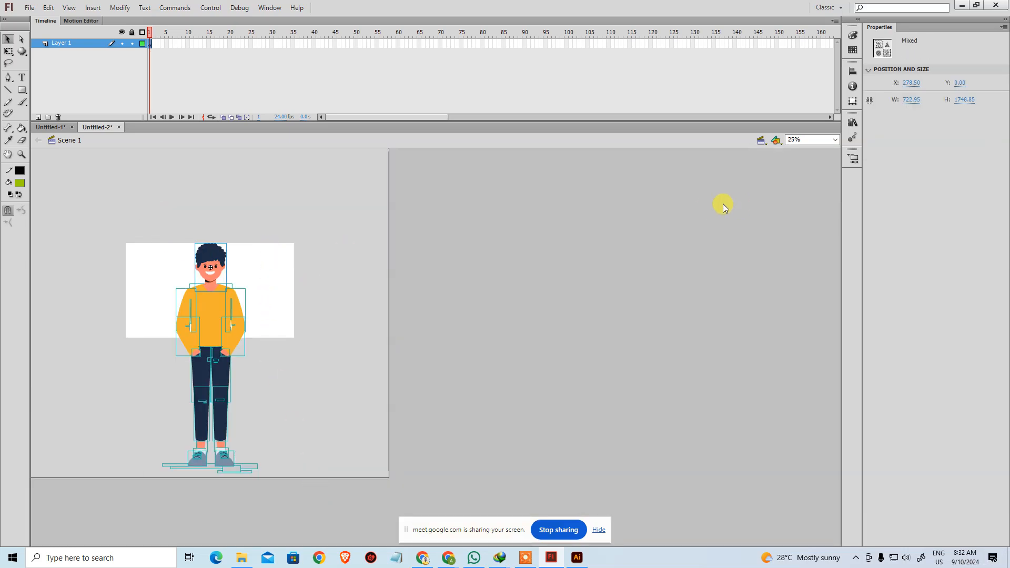
key(ctrl+alt+s)
text(50)
key(Return)
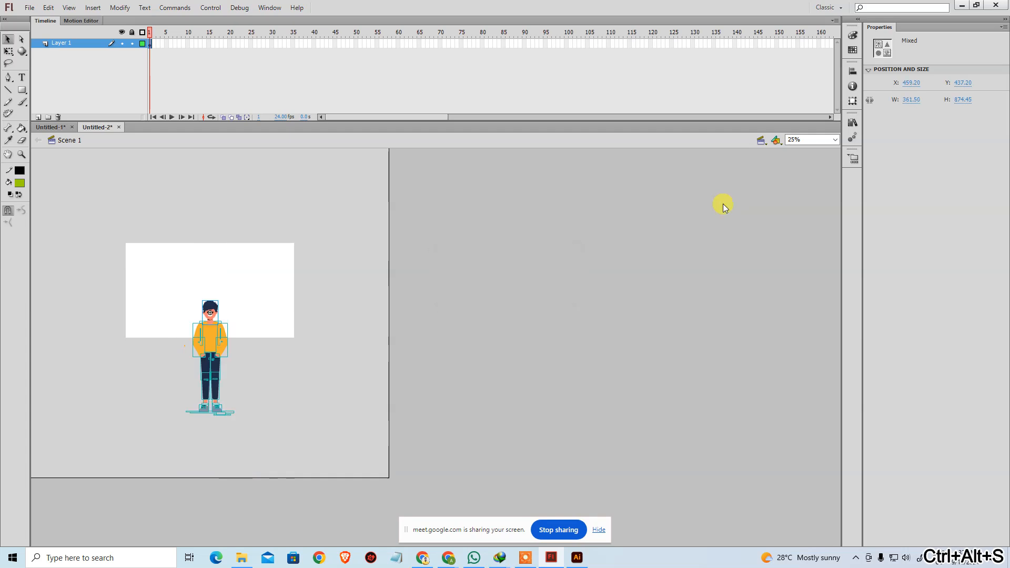
Fit the character inside the stage by moving it up and scaling it to 80%, followed by another 90%.
drag(216, 350, 216, 297)
key(ctrl+alt+s)
text(80)
key(Return)
key(ctrl+alt+s)
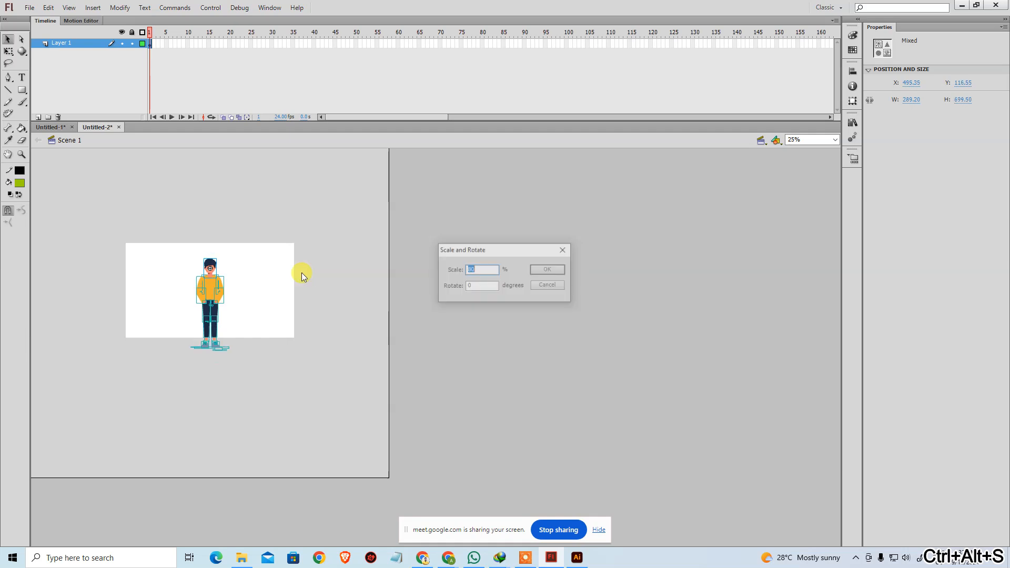
text(90)
key(Return)
drag(210, 292, 210, 282)
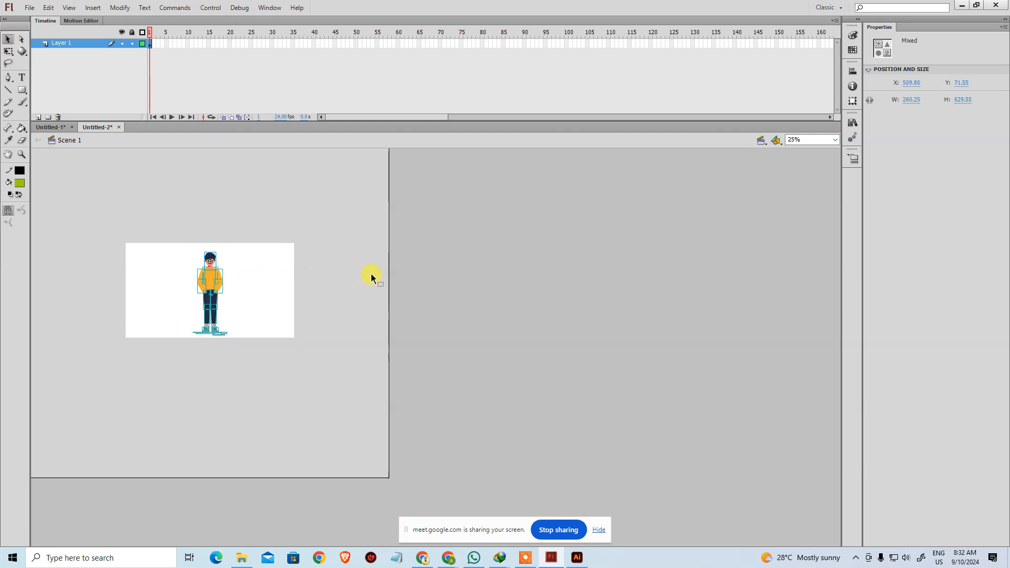
Select the whole character with its ground shadow and shift it slightly higher on the stage.
key(ctrl+1)
click(607, 269)
drag(605, 273, 509, 267)
drag(249, 184, 477, 524)
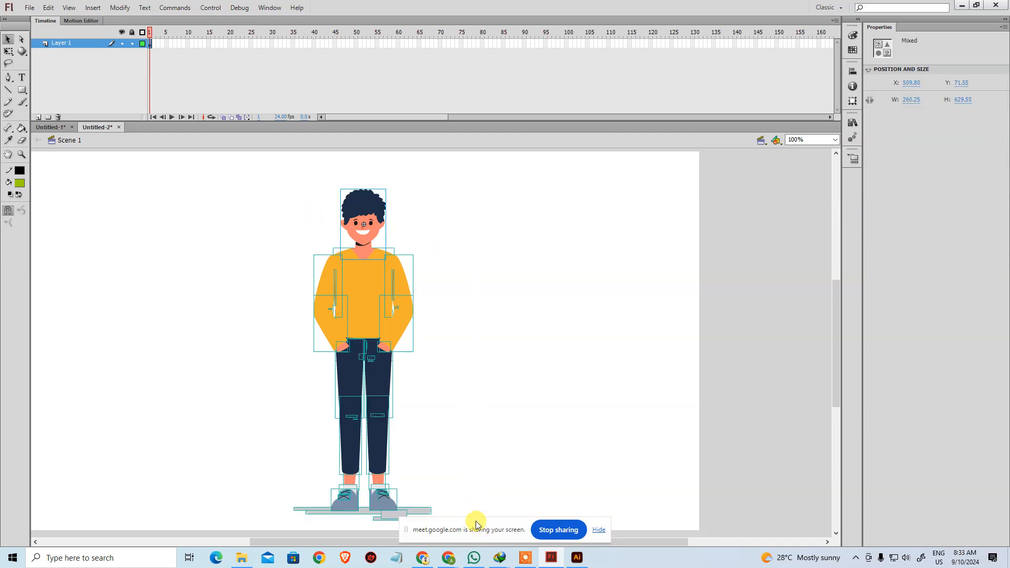
drag(371, 328, 372, 321)
click(552, 334)
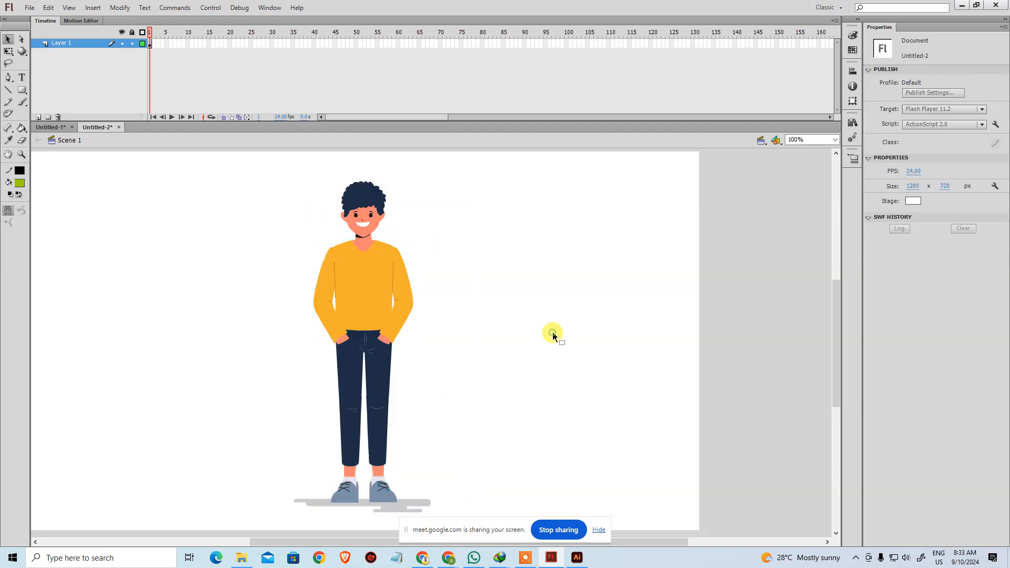
Test the movie to preview the standing character and check the head's Face instance on the stage.
key(ctrl+Return)
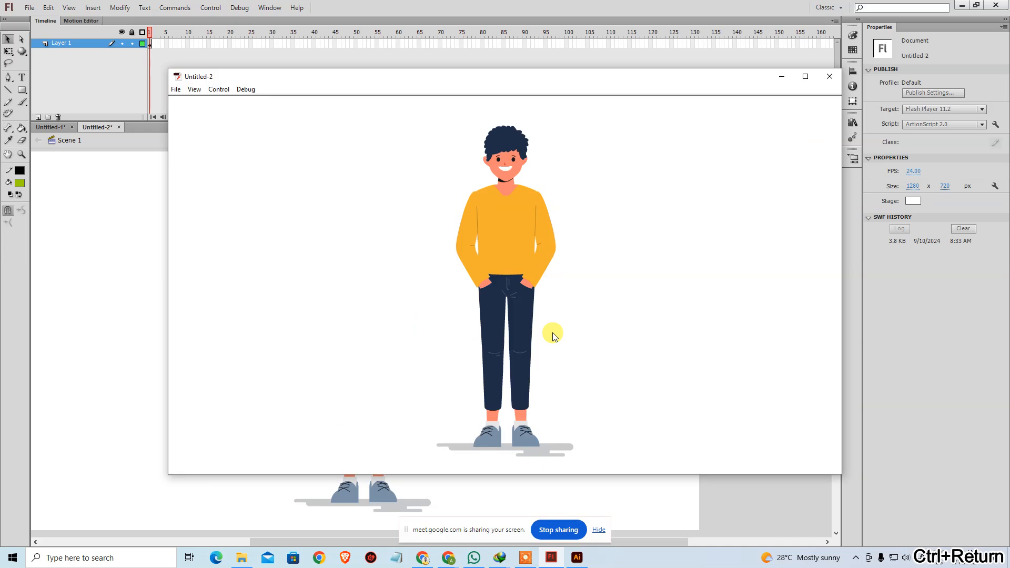
click(830, 76)
click(380, 209)
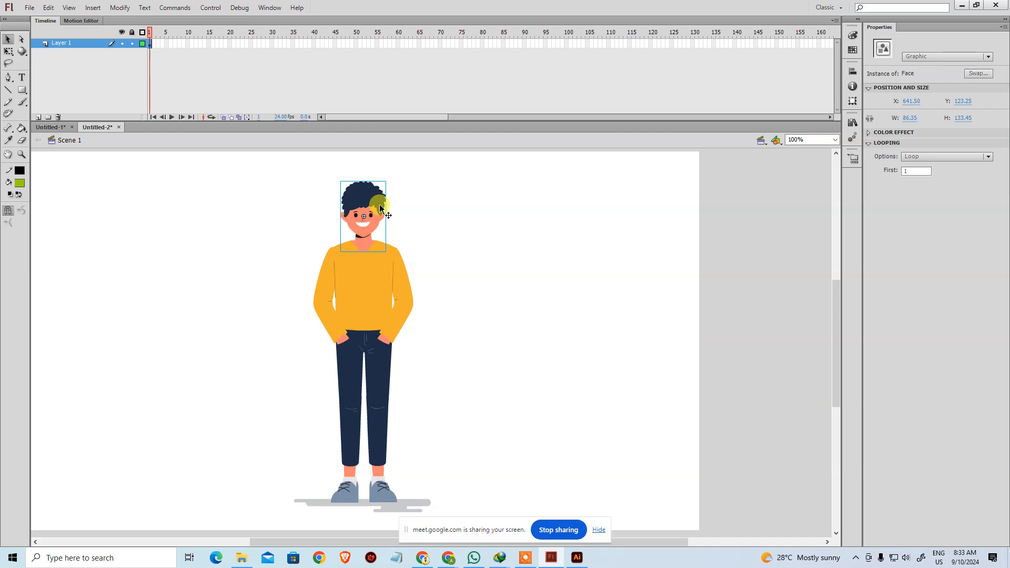
click(475, 227)
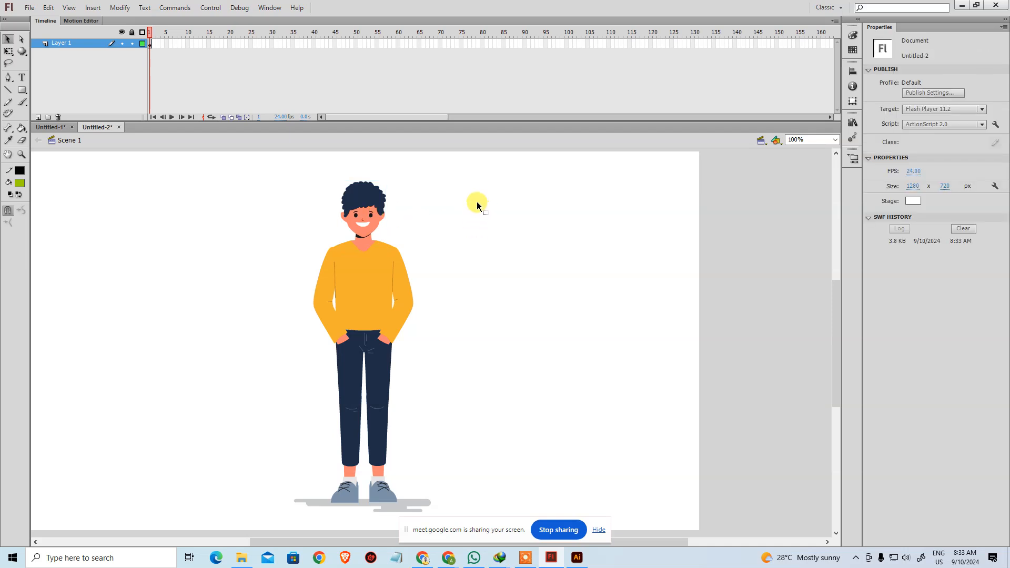
click(381, 207)
click(538, 208)
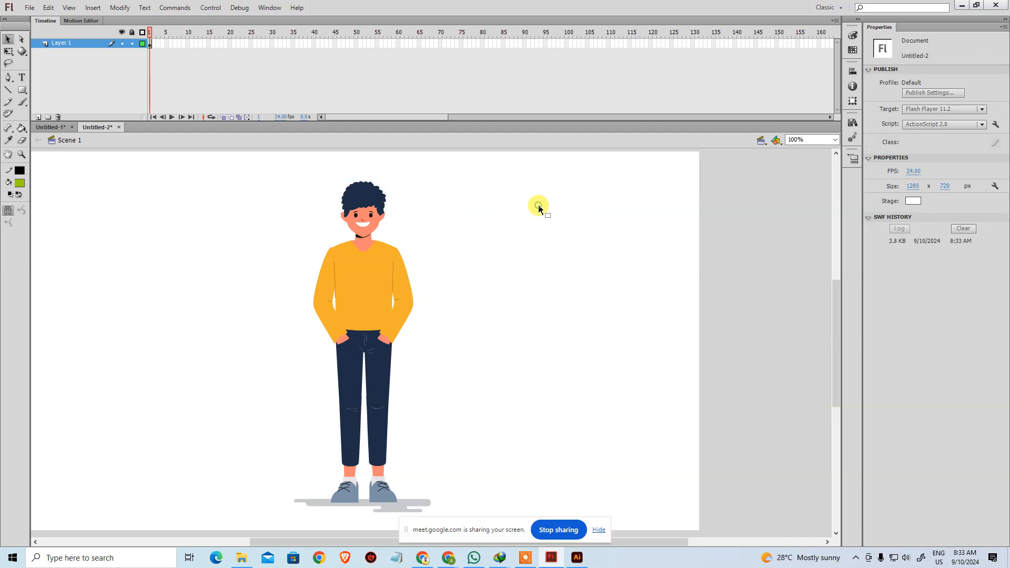
Set the first frame of the head's Face instance to 2 and test the movie with that expression.
click(383, 184)
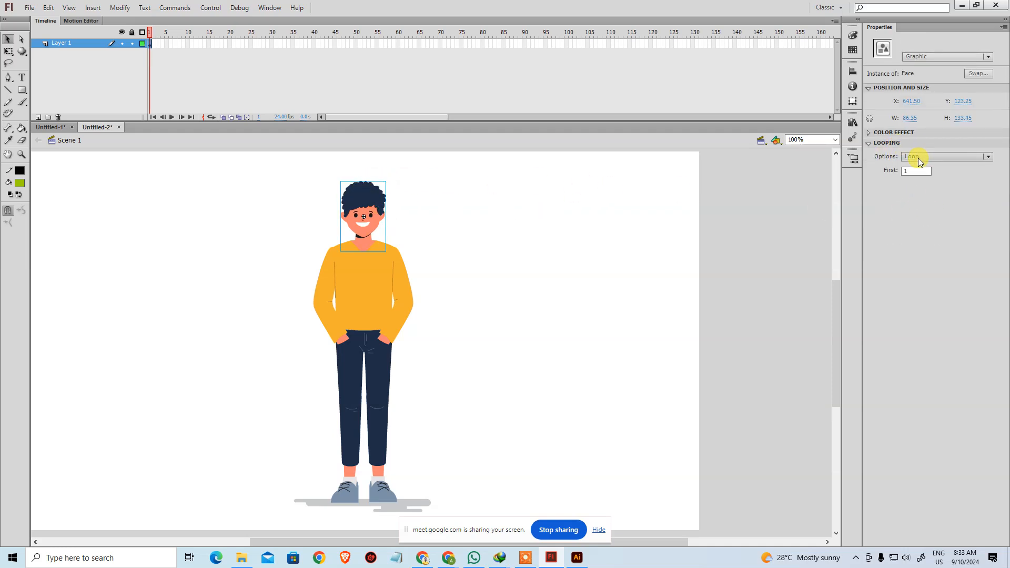
click(913, 172)
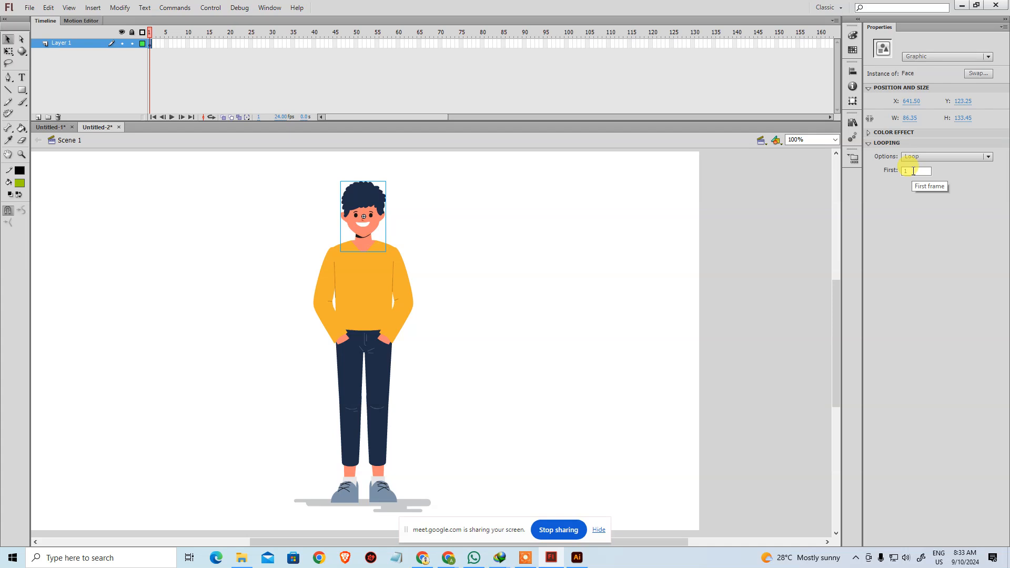
click(914, 169)
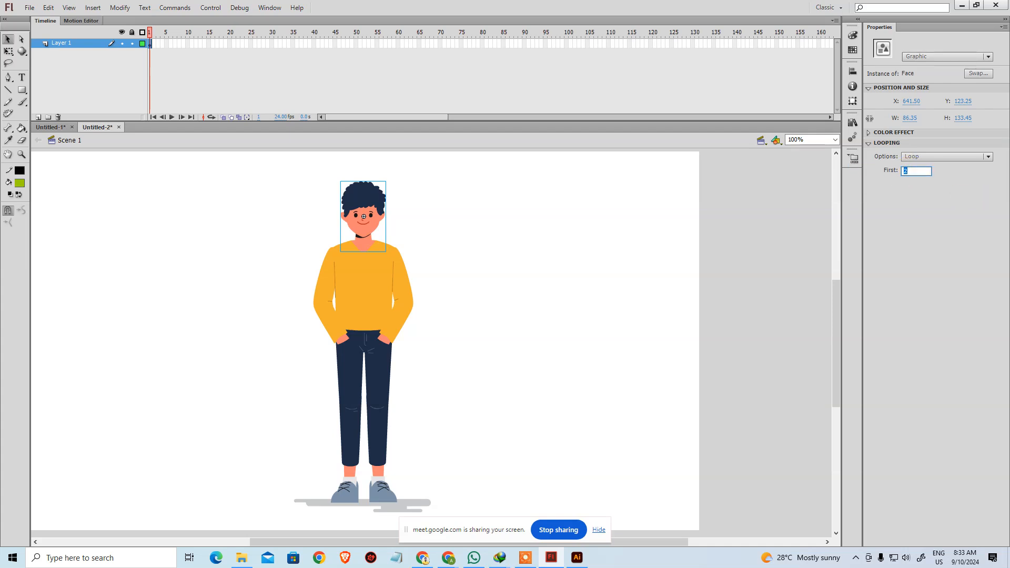
key(ctrl+Return)
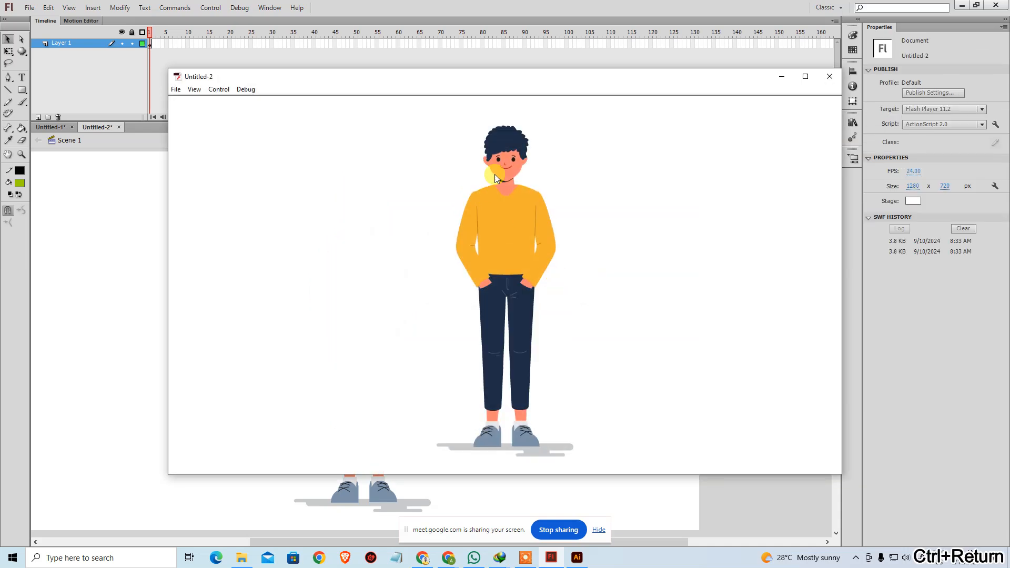
click(830, 76)
Try the other expressions by setting the Face instance's first frame to 3 through 7 in turn, and reset it to 1.
click(363, 215)
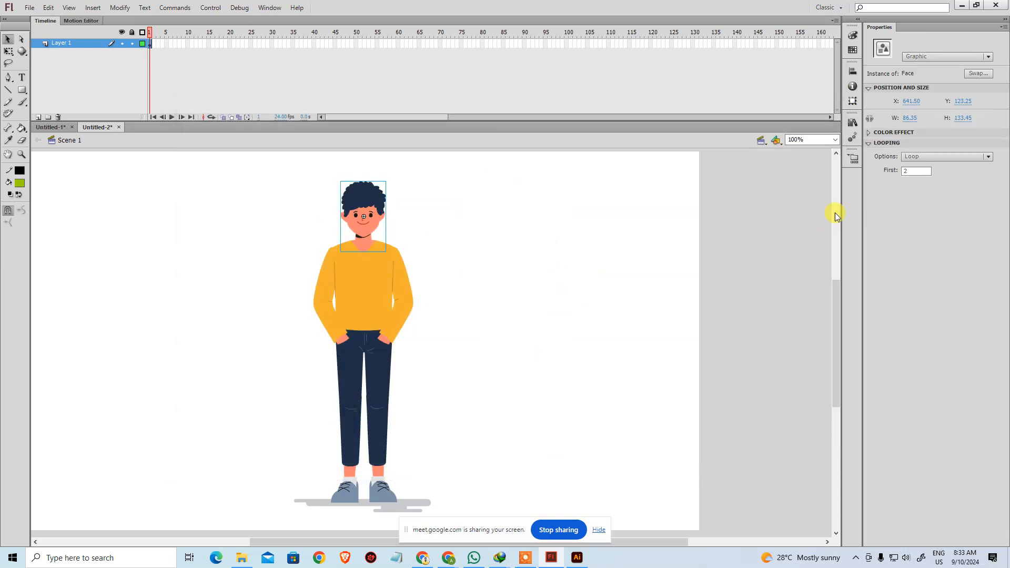
click(914, 171)
click(526, 297)
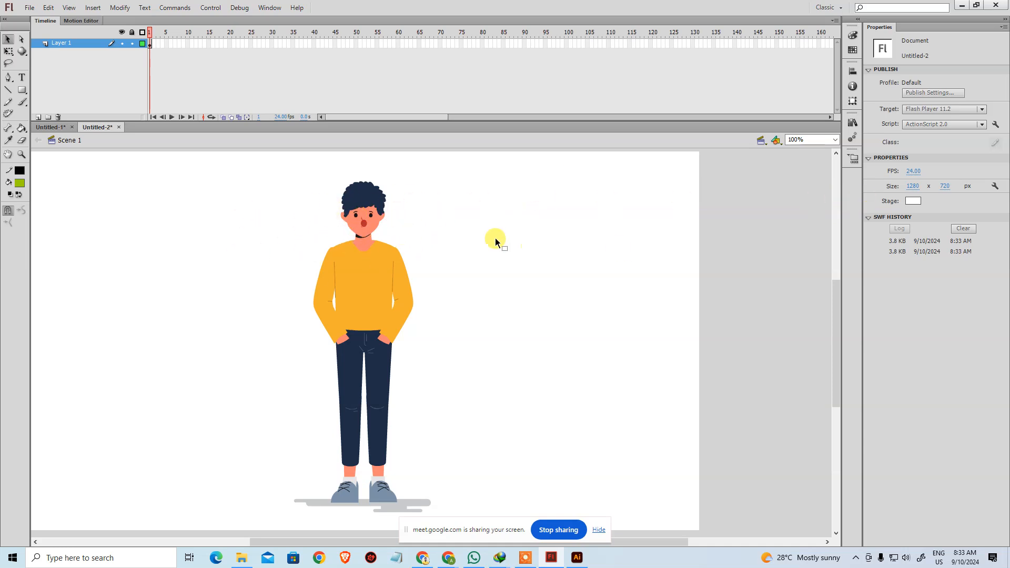
click(382, 213)
click(921, 171)
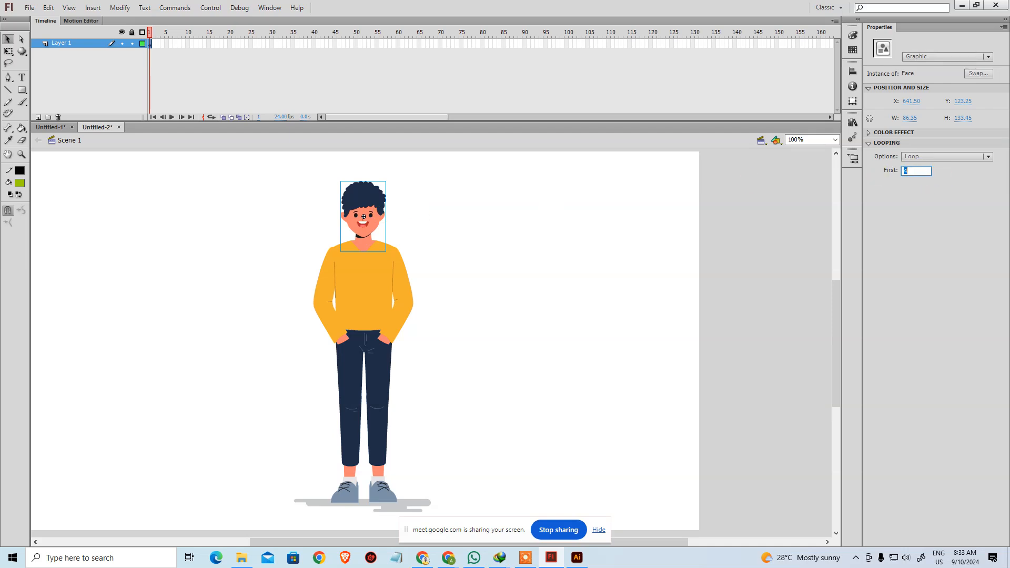
text(5)
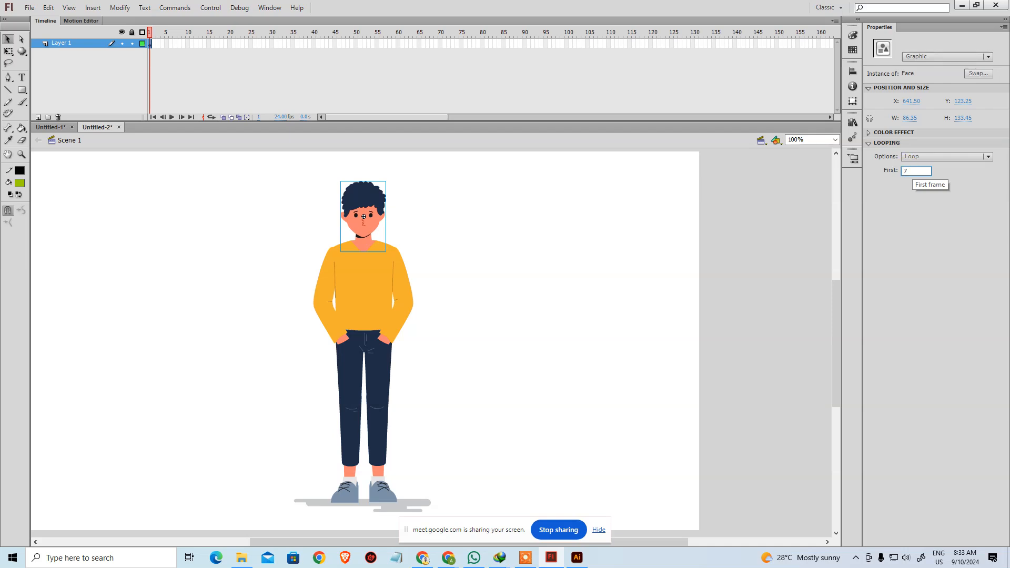
key(Return)
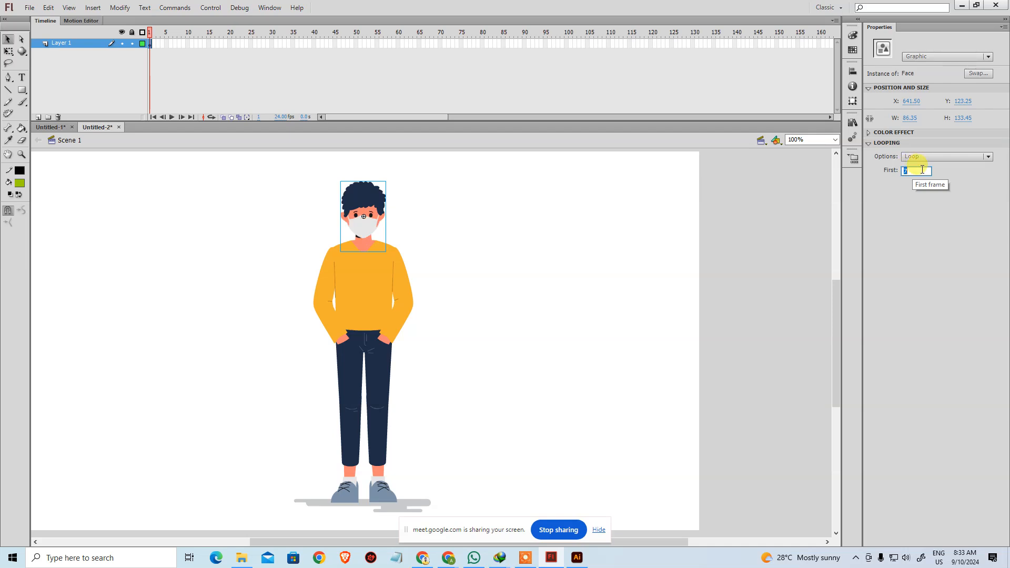
text(1)
key(Return)
click(614, 272)
Switch to Chrome and close the Freepik vector, character image search and Le Vasthu website tabs.
key(alt+Tab)
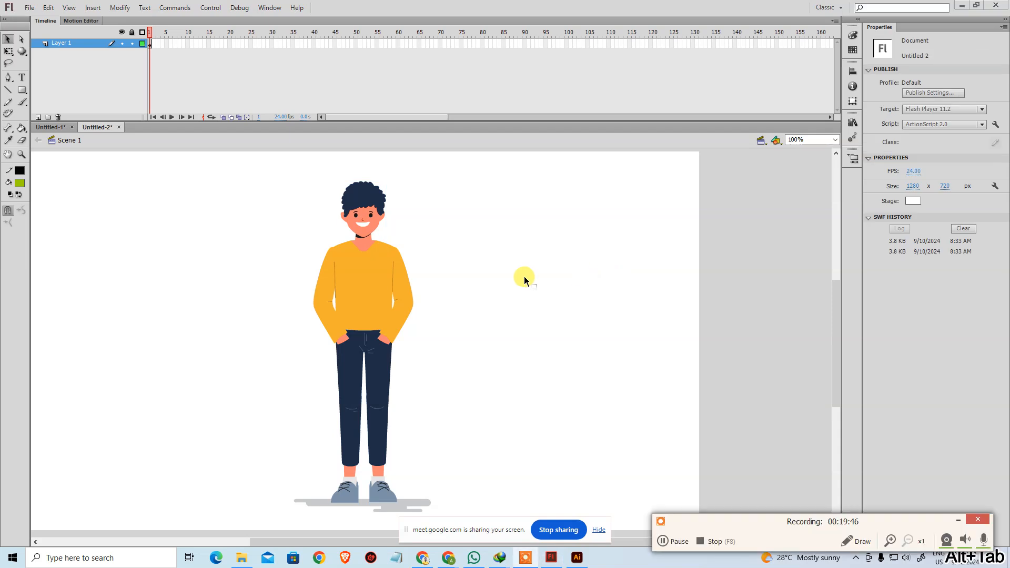
mouse_move(449, 557)
click(384, 505)
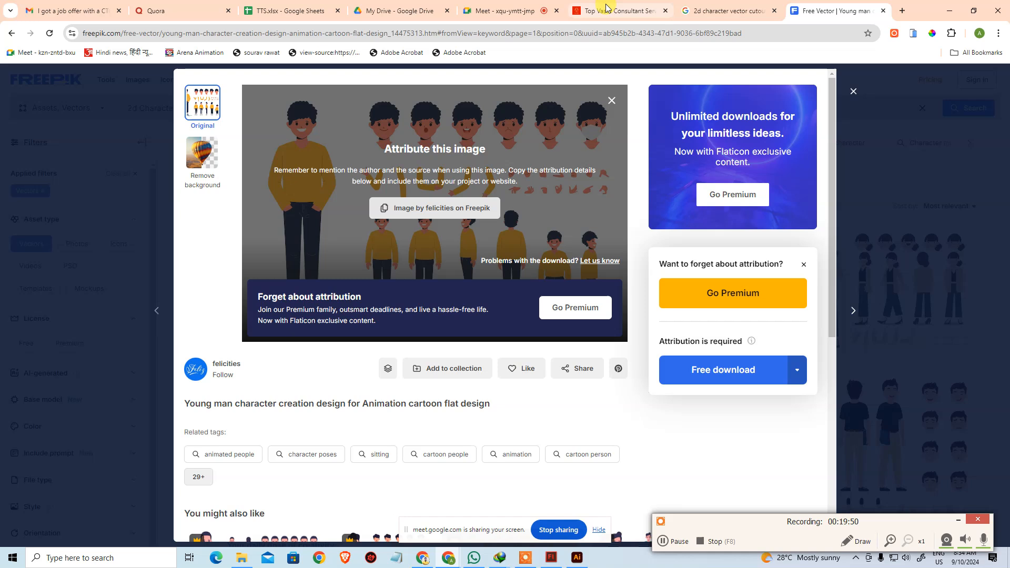
key(ctrl+w)
key(ctrl+w)
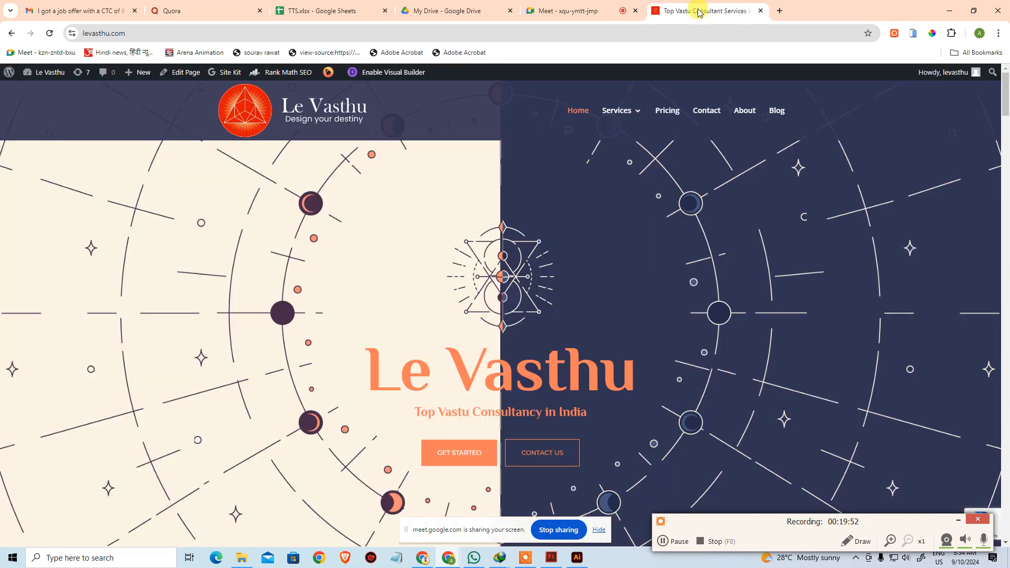
key(ctrl+w)
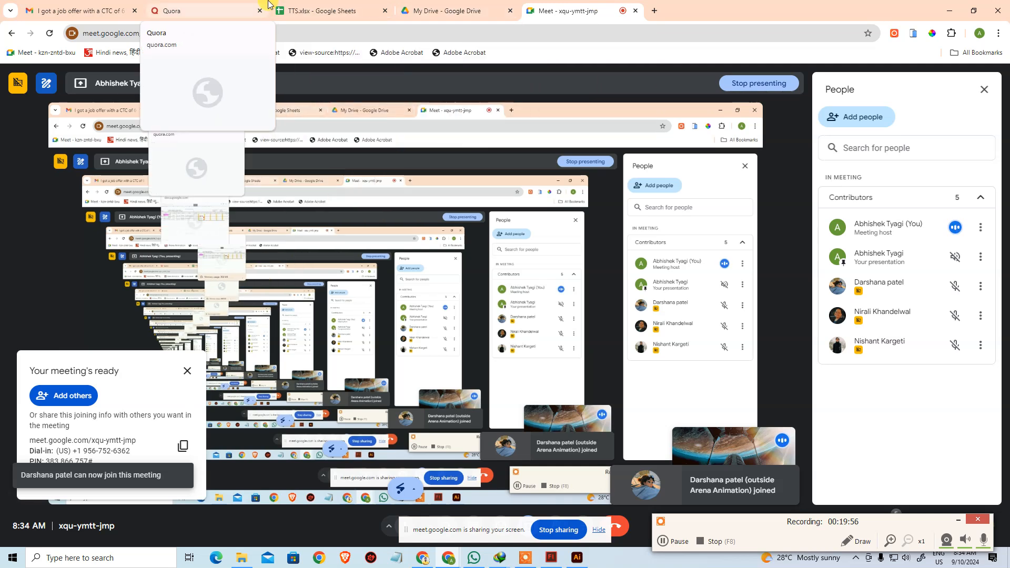
In the TTS.xlsx attendance sheet, mark day 10 as P for the first three students and A for the last two.
click(342, 11)
click(638, 221)
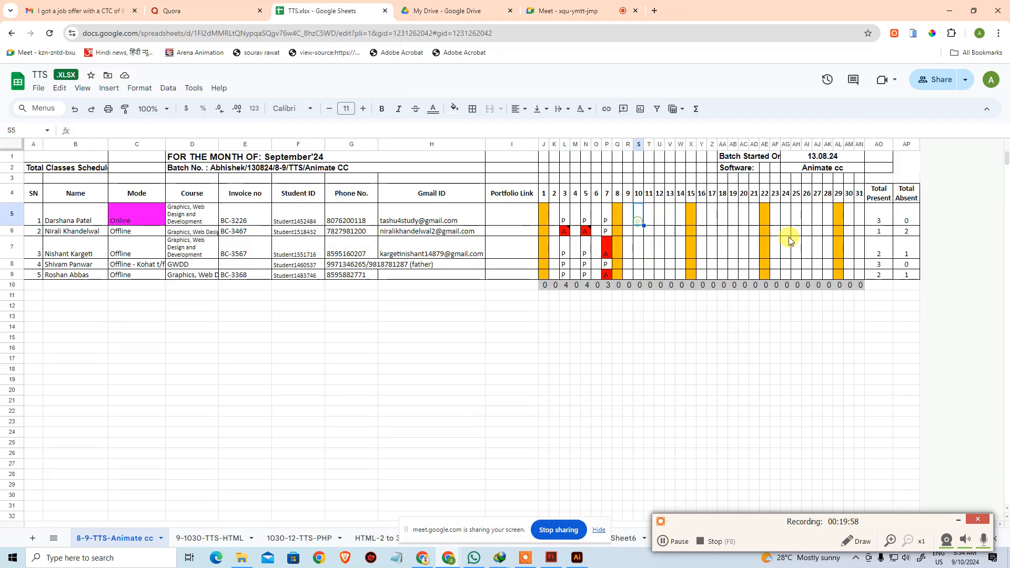
text(P)
key(Return)
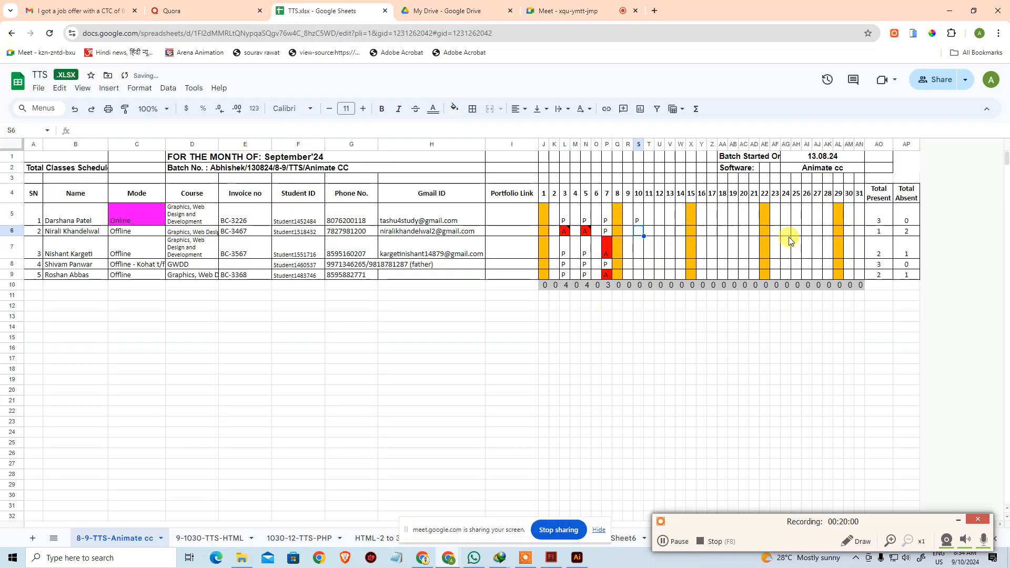
text(P)
key(Return)
text(P)
key(Return)
text(A)
key(Return)
text(A)
key(Return)
key(Up)
key(Up)
key(Up)
key(Up)
key(Up)
key(Up)
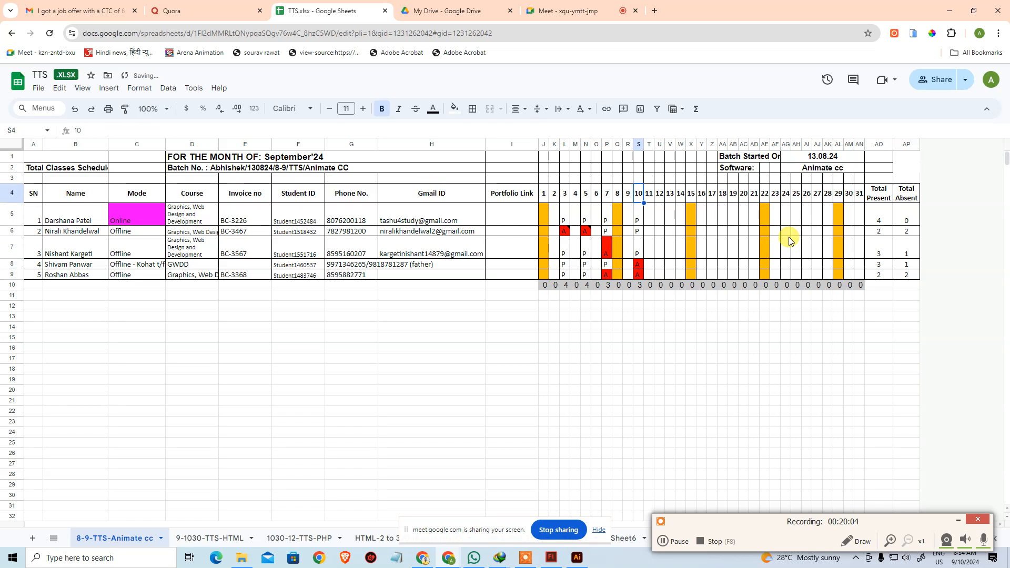
Check the participants in the Google Meet call and switch back to Flash.
click(606, 5)
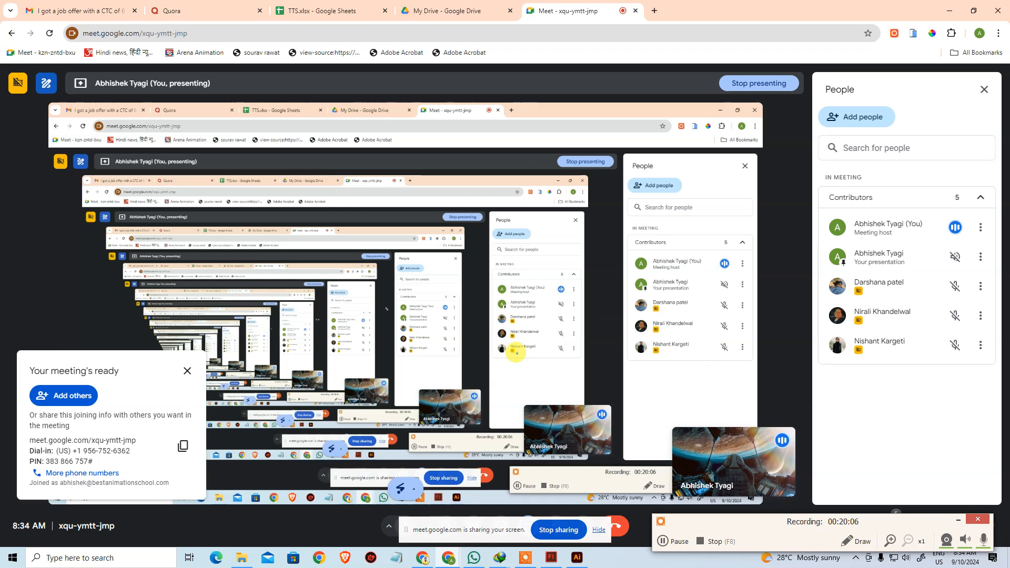
click(551, 558)
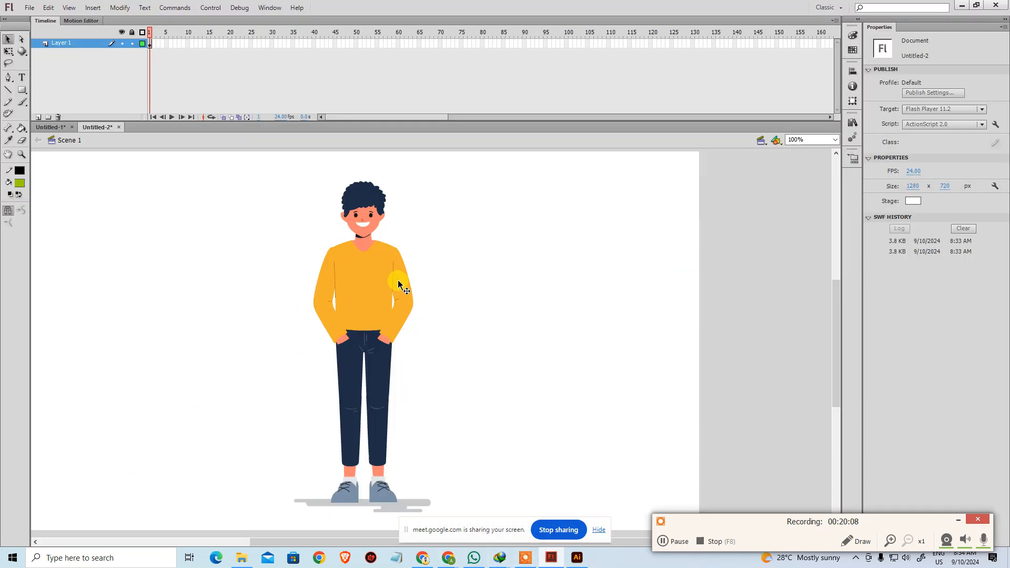
click(527, 308)
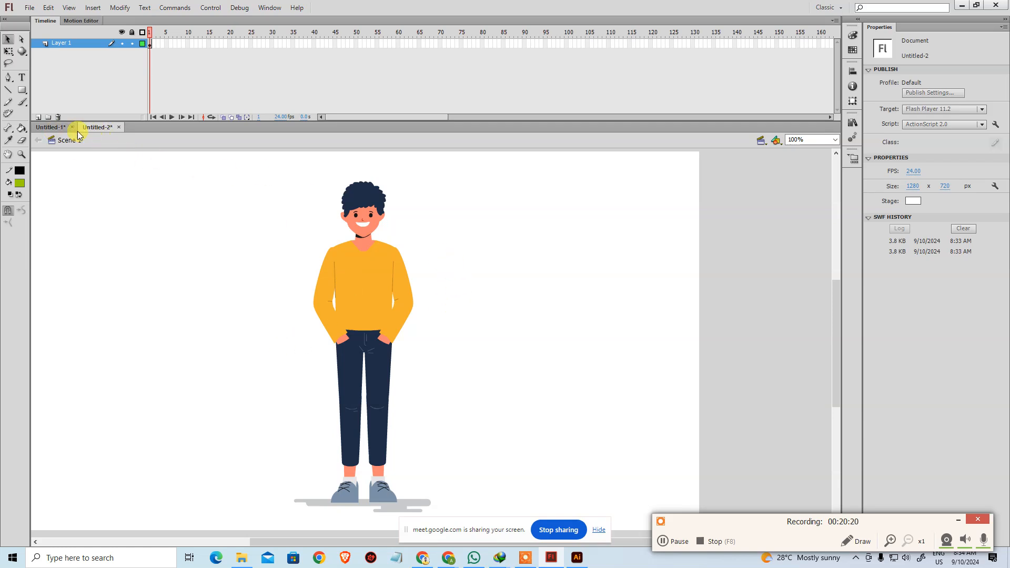
Examine the separate heads, arms and hand gestures of the character set in the Untitled-1 document.
click(50, 127)
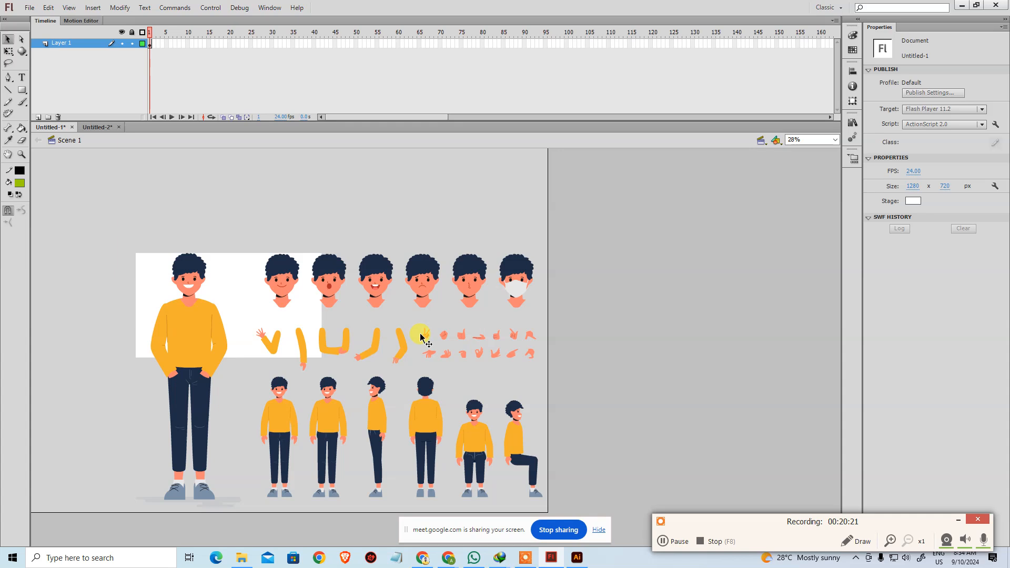
click(304, 368)
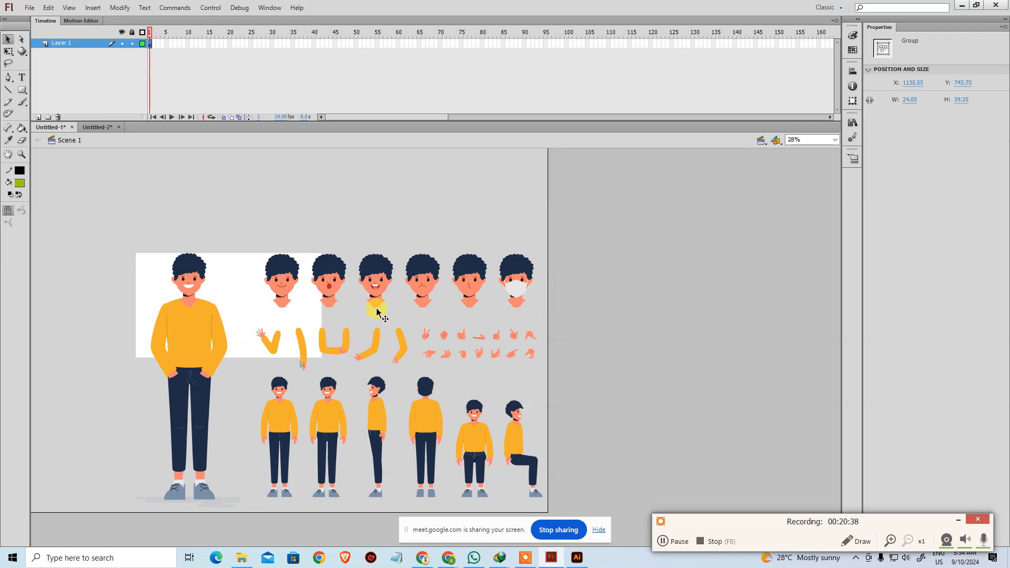
key(ctrl+space)
click(361, 304)
drag(189, 300, 295, 288)
drag(461, 350, 372, 339)
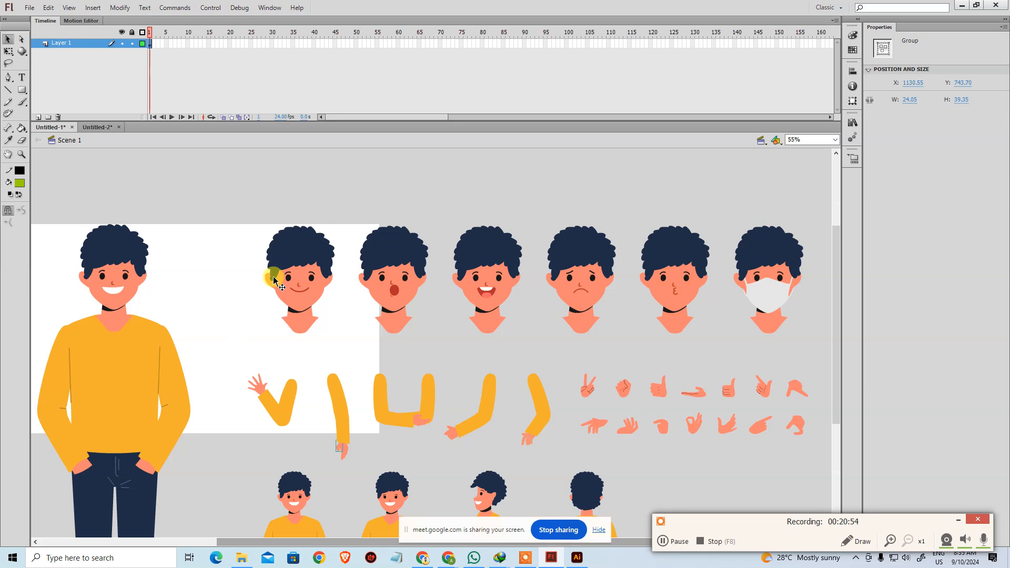
Examine the full-body poses of the character set in Untitled-1 and switch to the Untitled-2 document.
scroll(322, 439, down, 5)
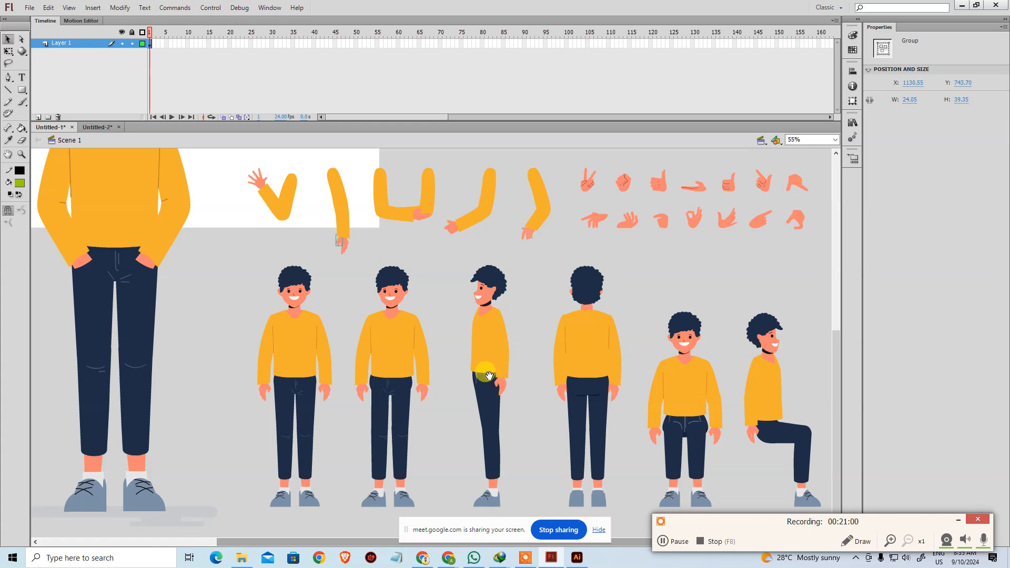
scroll(499, 416, up, 1)
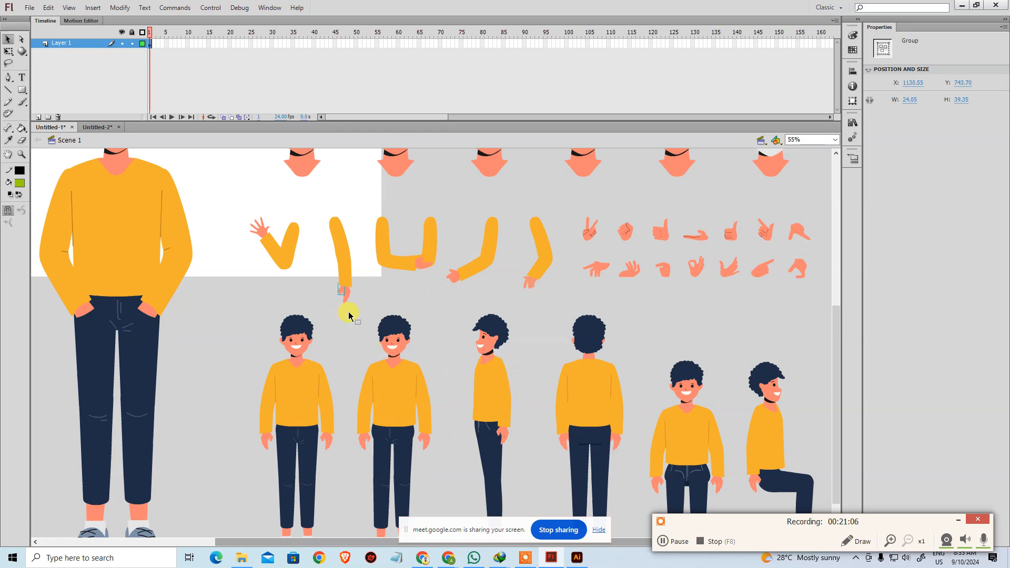
drag(446, 382, 444, 334)
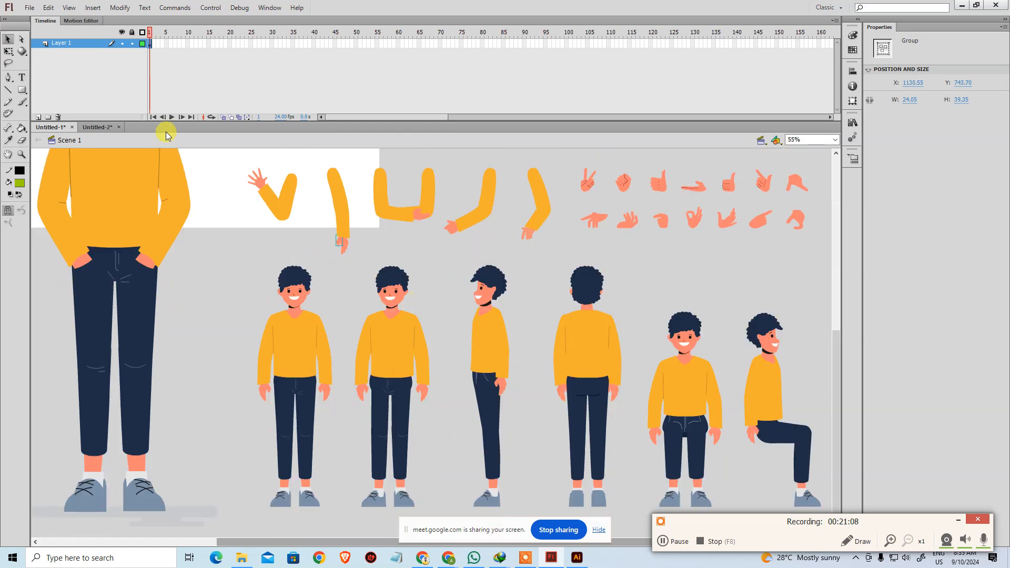
click(97, 128)
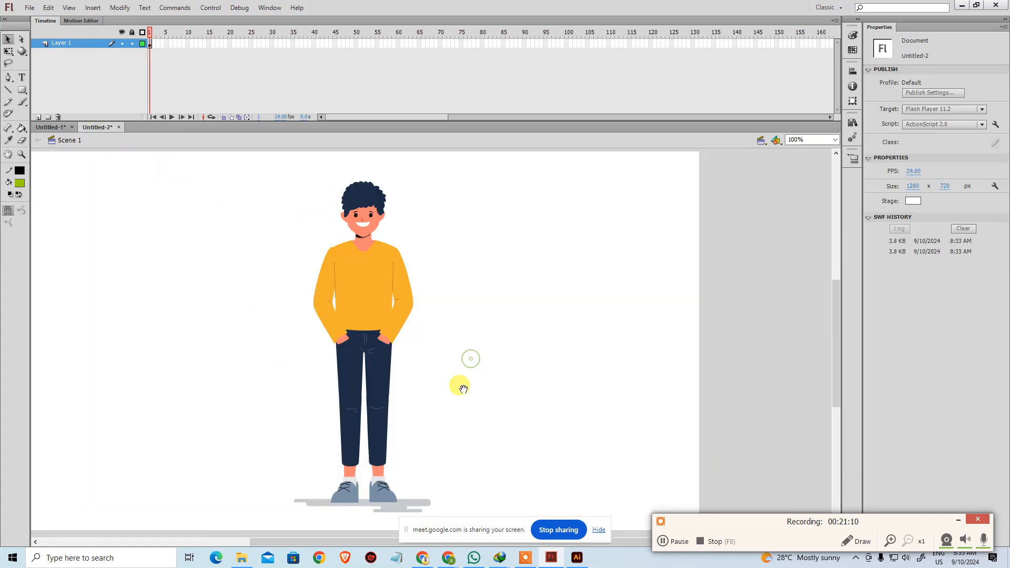
drag(464, 388, 514, 386)
Set the looping of the character's Face instance to Play Once and preview the movie.
click(414, 215)
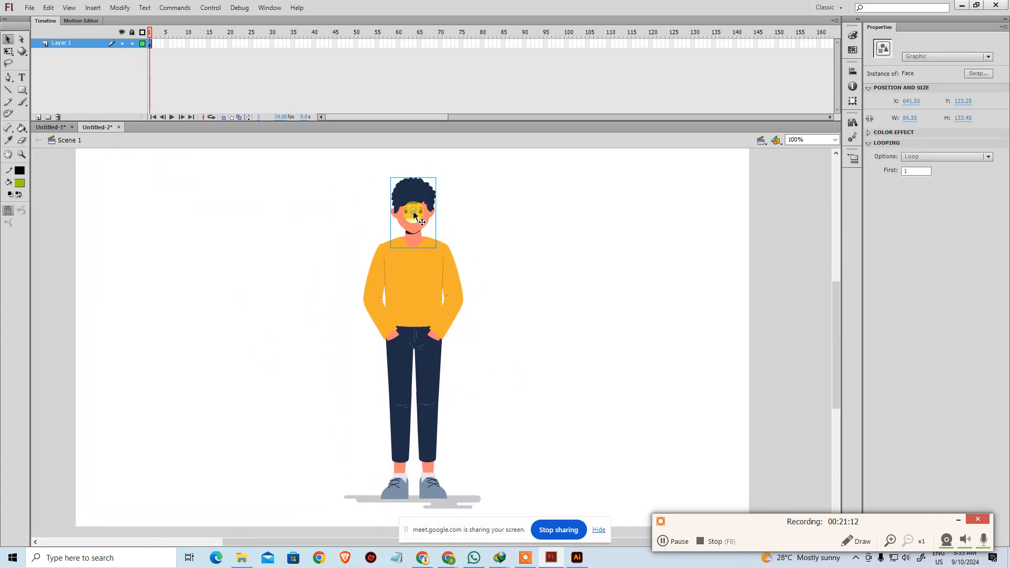
click(920, 156)
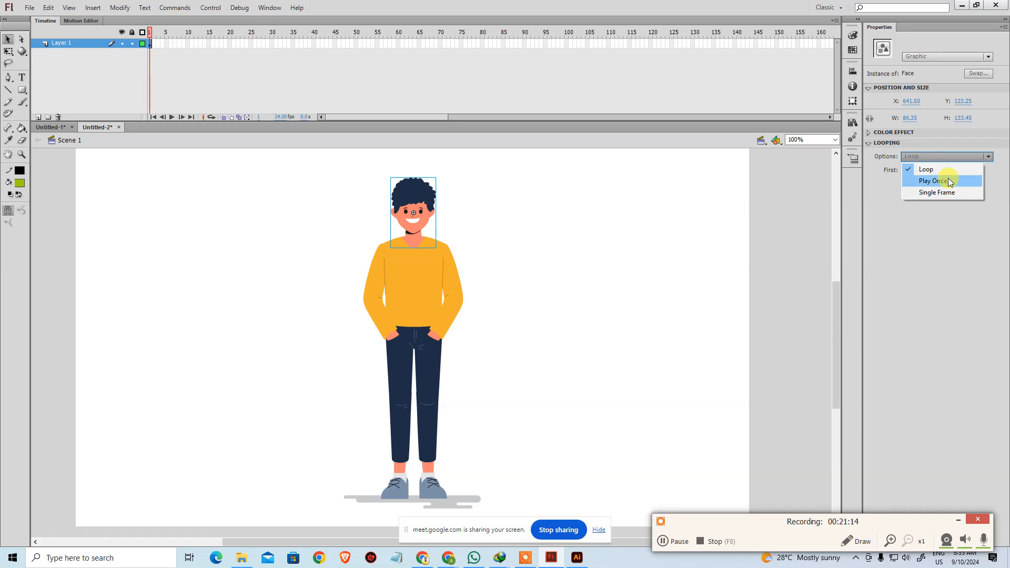
click(948, 181)
key(ctrl+Return)
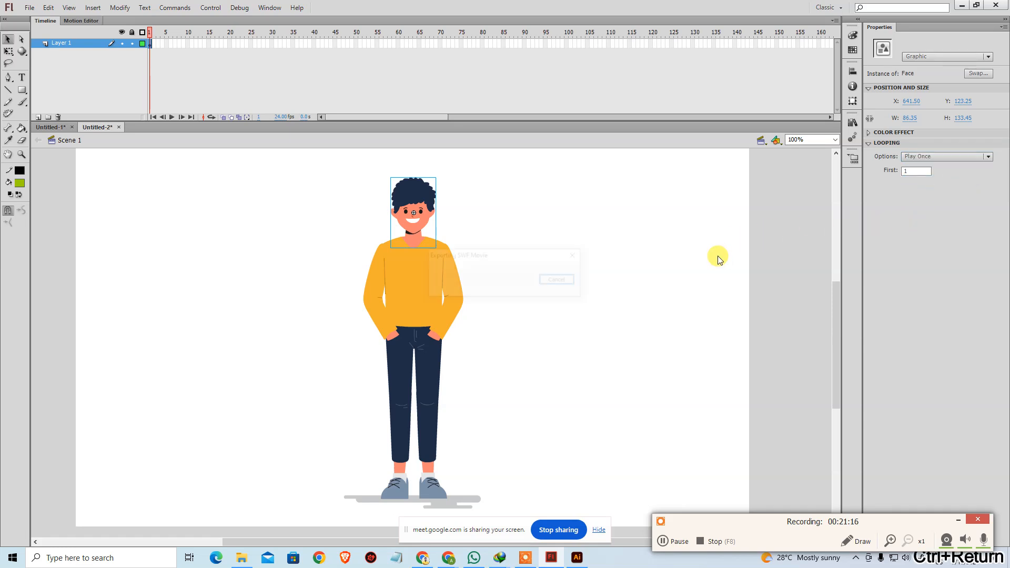
click(842, 94)
Change the Face instance's looping to Single Frame and test the movie.
click(933, 156)
click(929, 195)
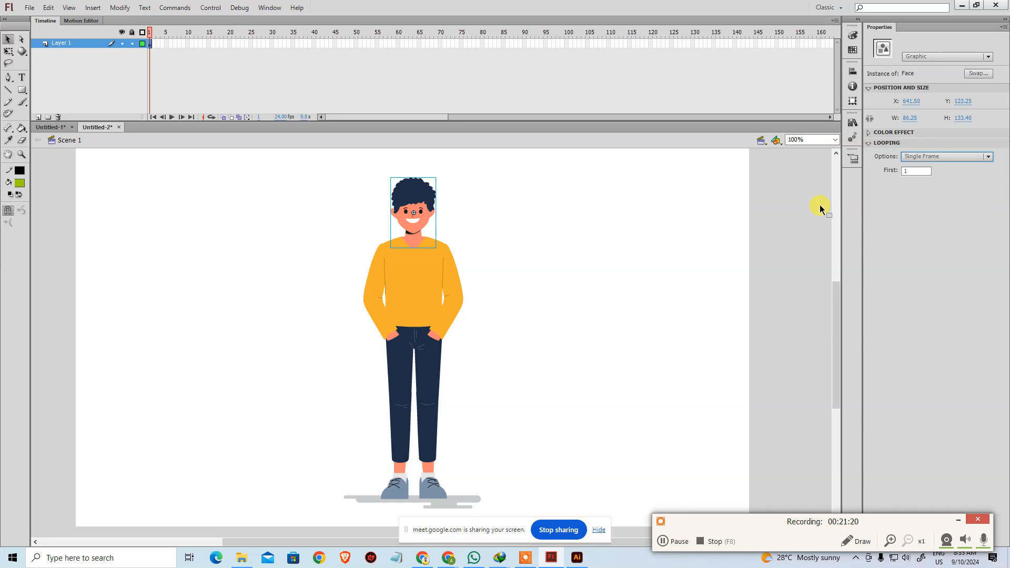
key(ctrl+Return)
click(829, 82)
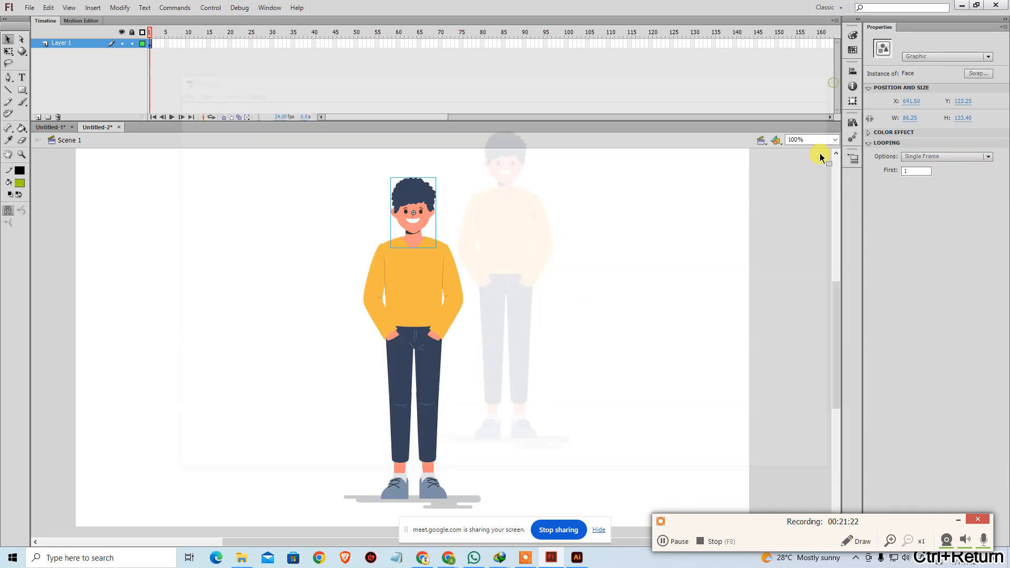
Return the Face instance's looping to Loop, view the expression keyframes inside the symbol and go back to Scene 1.
click(915, 157)
click(924, 169)
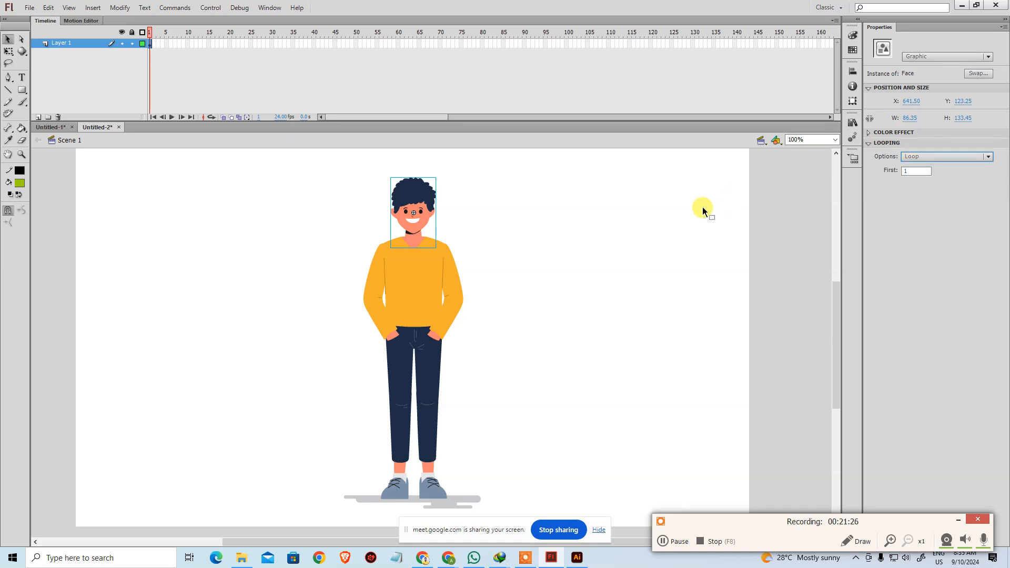
click(703, 206)
double_click(414, 212)
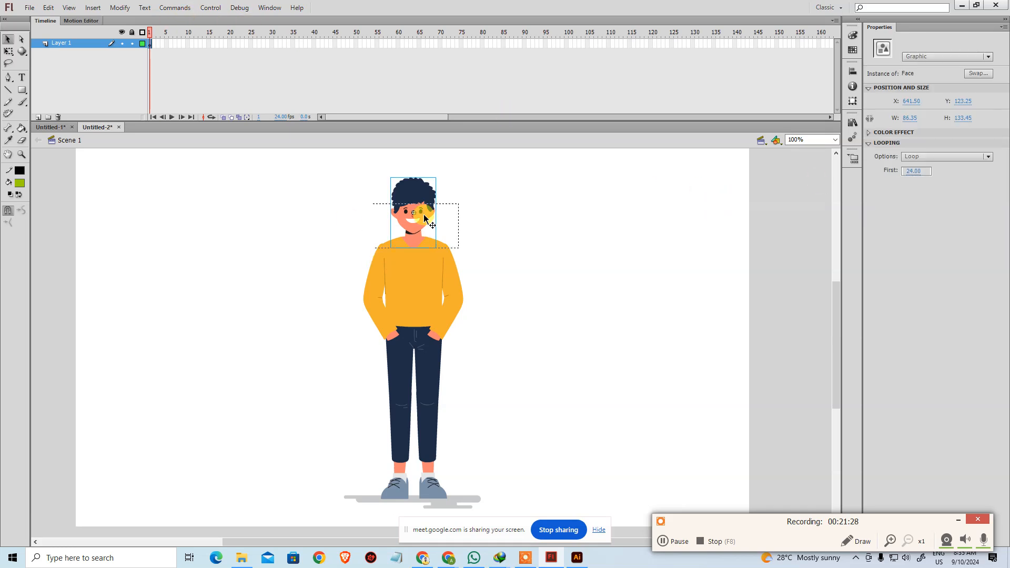
double_click(258, 196)
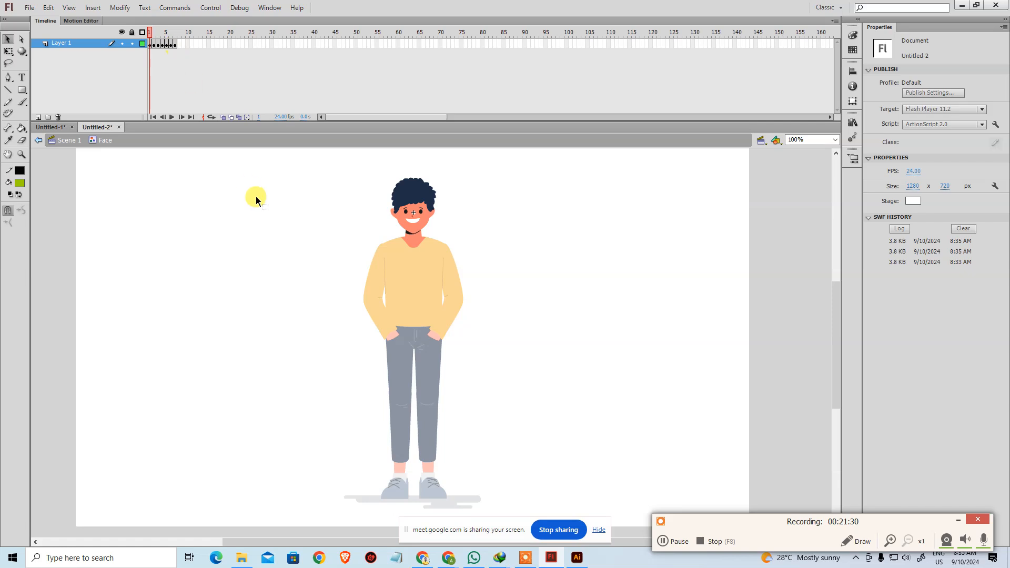
Extend Layer 1 of Scene 1 to frame 8 and test the movie with the looping face.
click(181, 43)
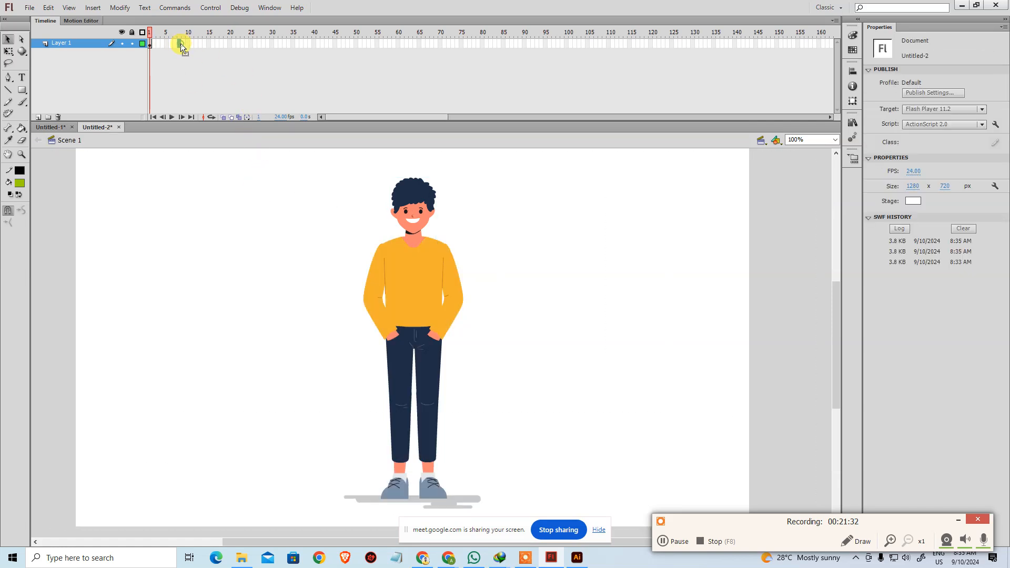
key(F5)
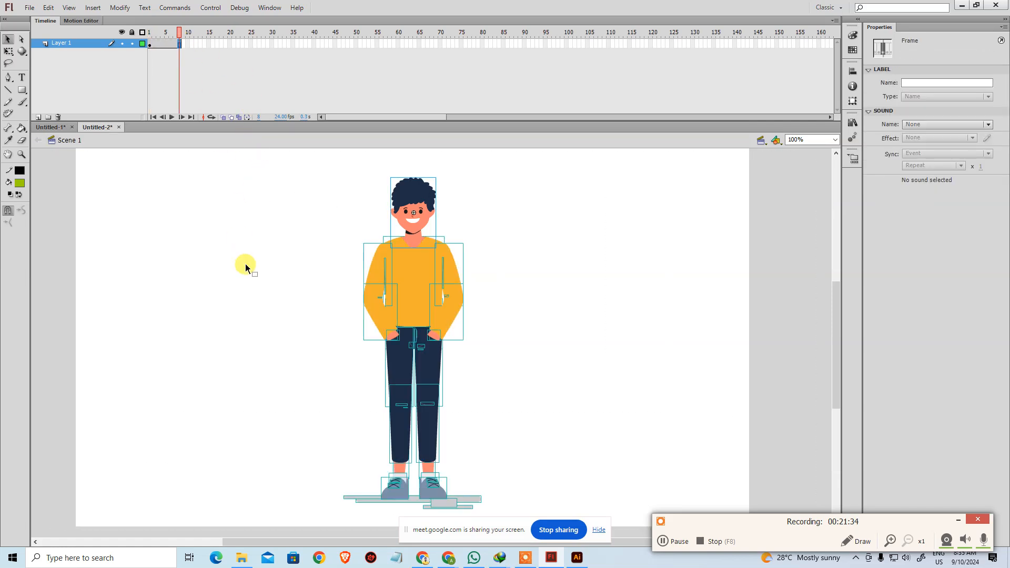
click(245, 263)
key(ctrl+Return)
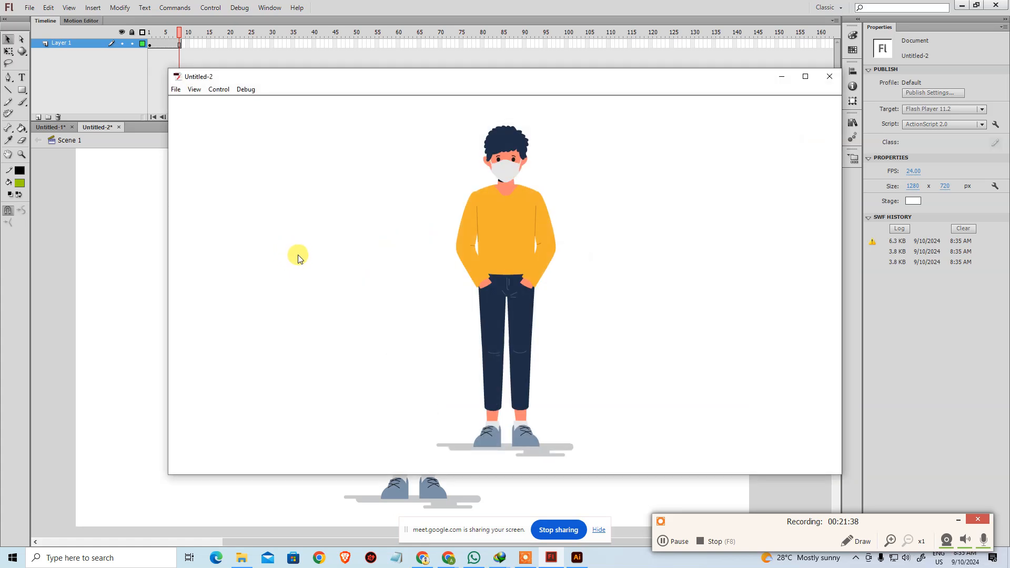
click(826, 79)
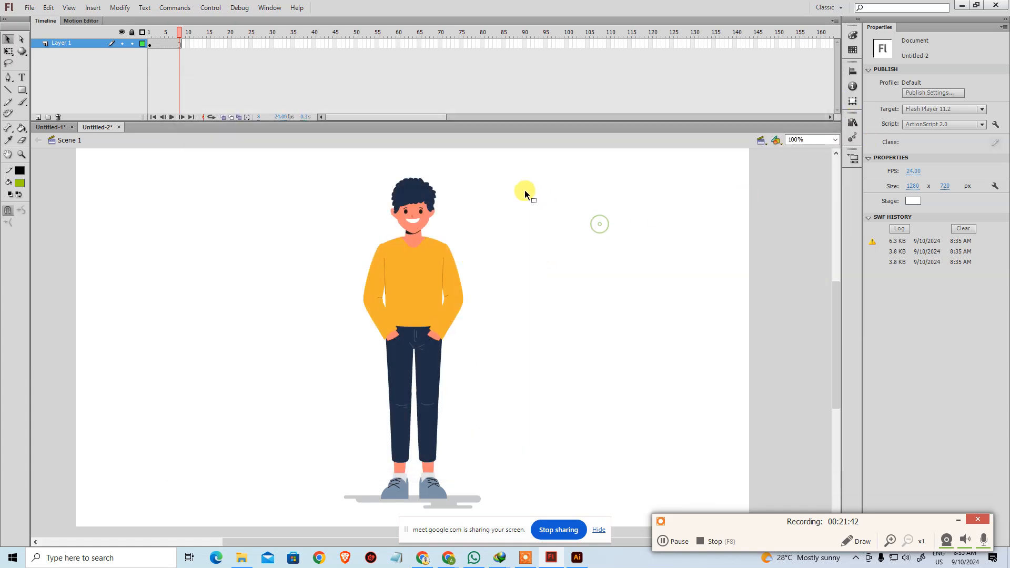
Set the Face instance's looping to Play Once and test the extended animation.
click(430, 215)
click(932, 156)
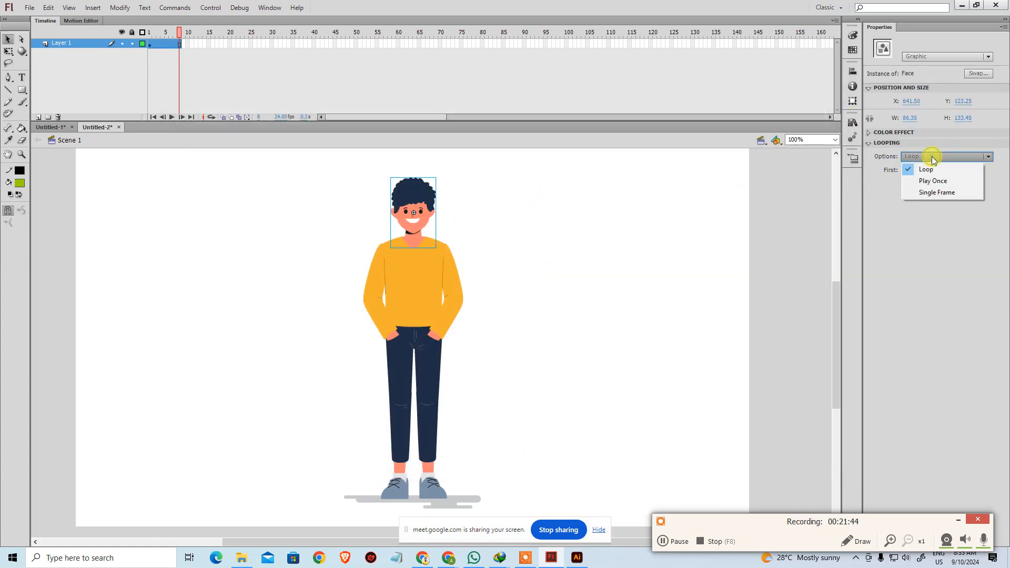
click(930, 173)
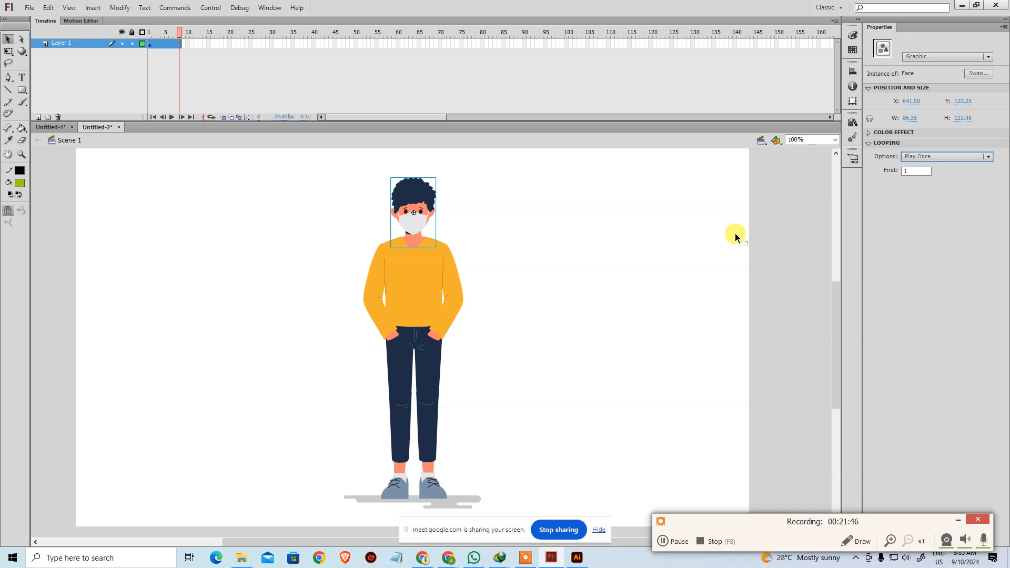
key(ctrl+Return)
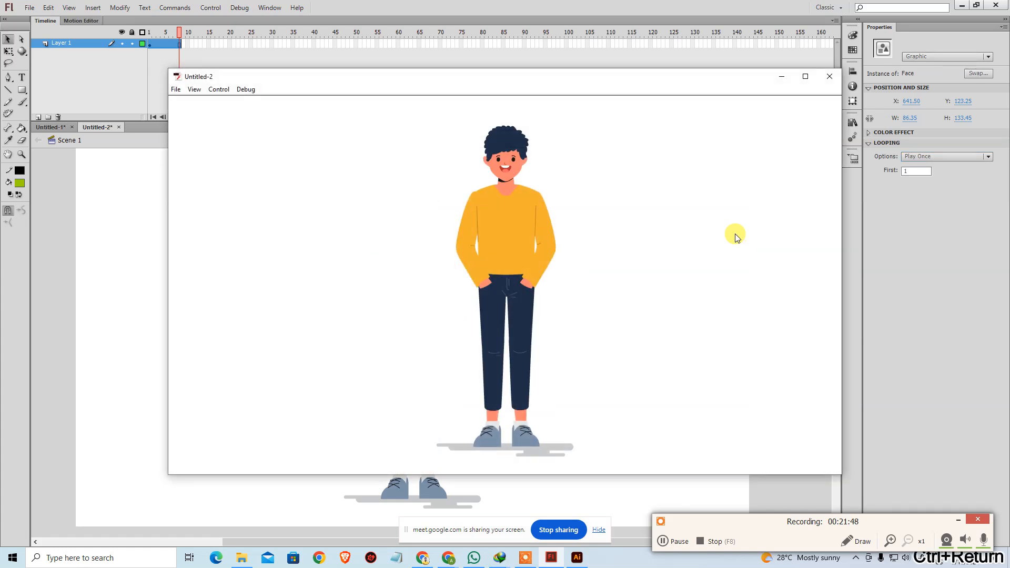
click(830, 77)
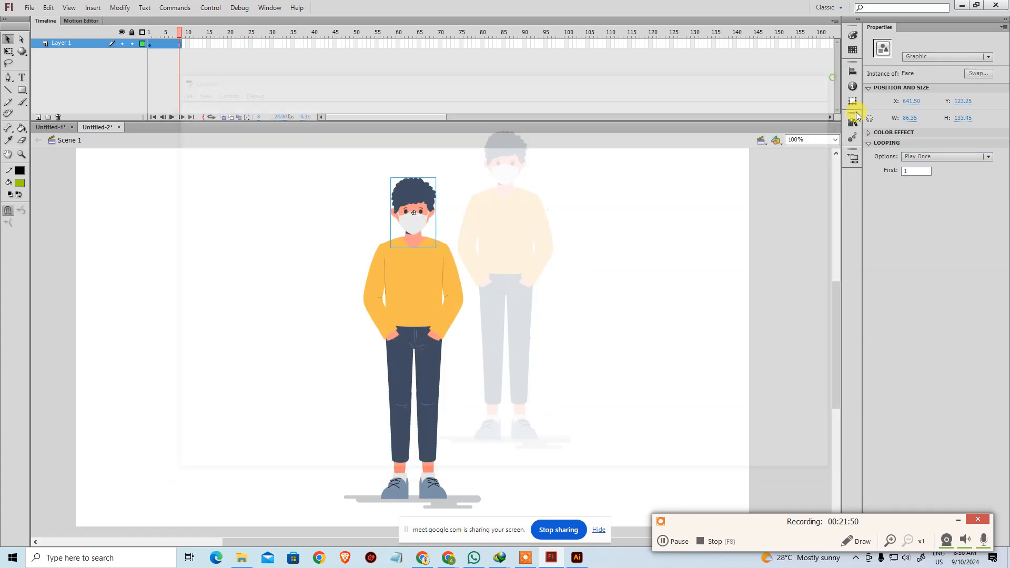
Switch the Face instance's looping to Single Frame and test the movie.
click(918, 157)
click(923, 193)
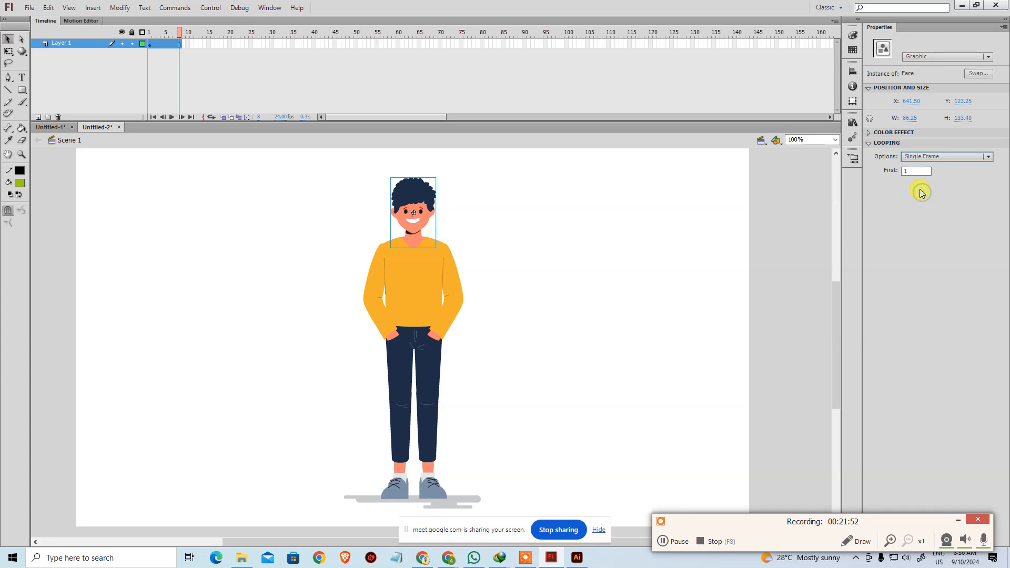
key(ctrl+Return)
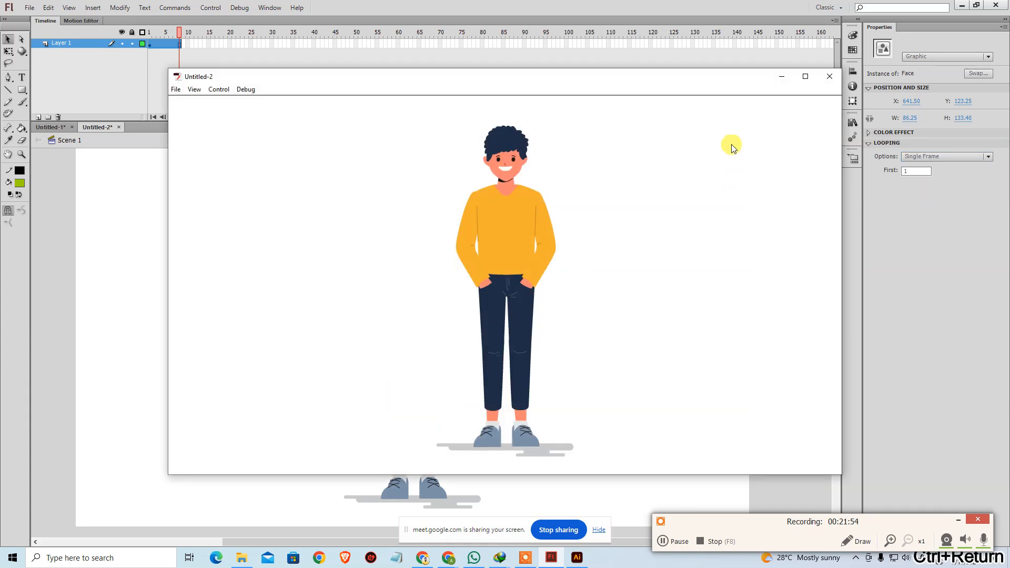
click(830, 77)
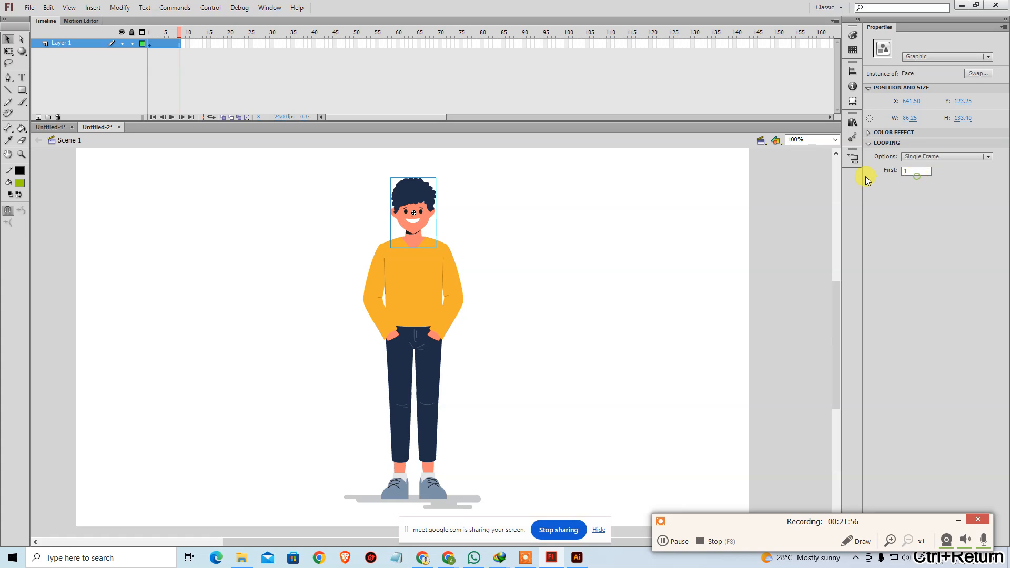
Set the Face instance's first frame to 5 and test the movie with that expression.
click(916, 171)
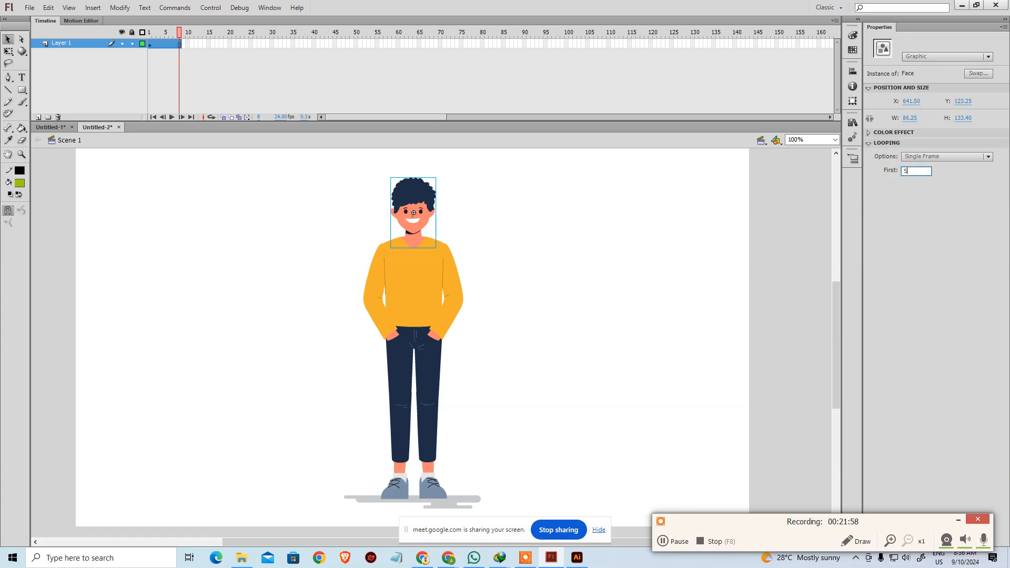
key(ctrl+Return)
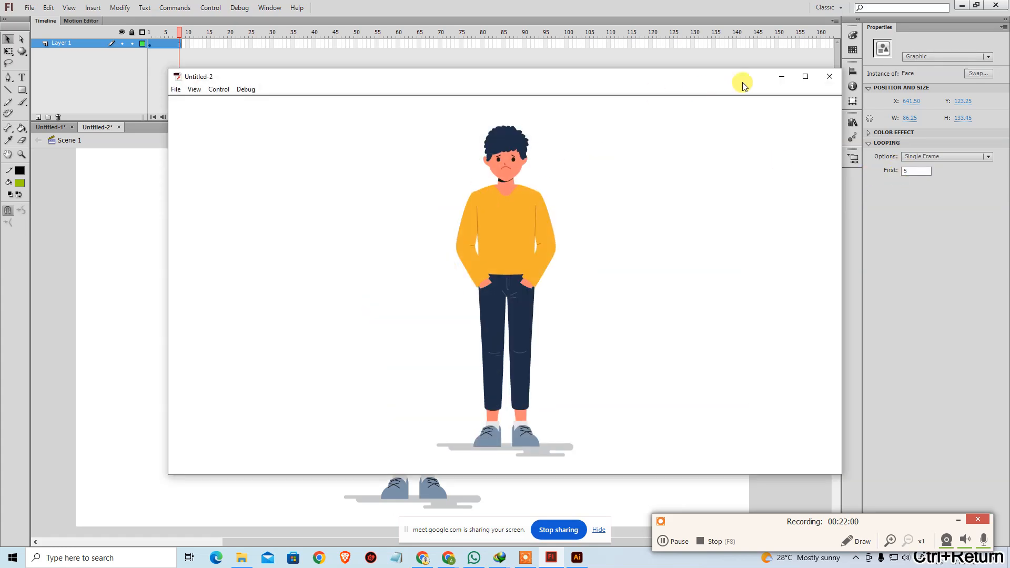
click(830, 77)
Set the Face instance's looping to Play Once and play the scene's timeline.
click(934, 156)
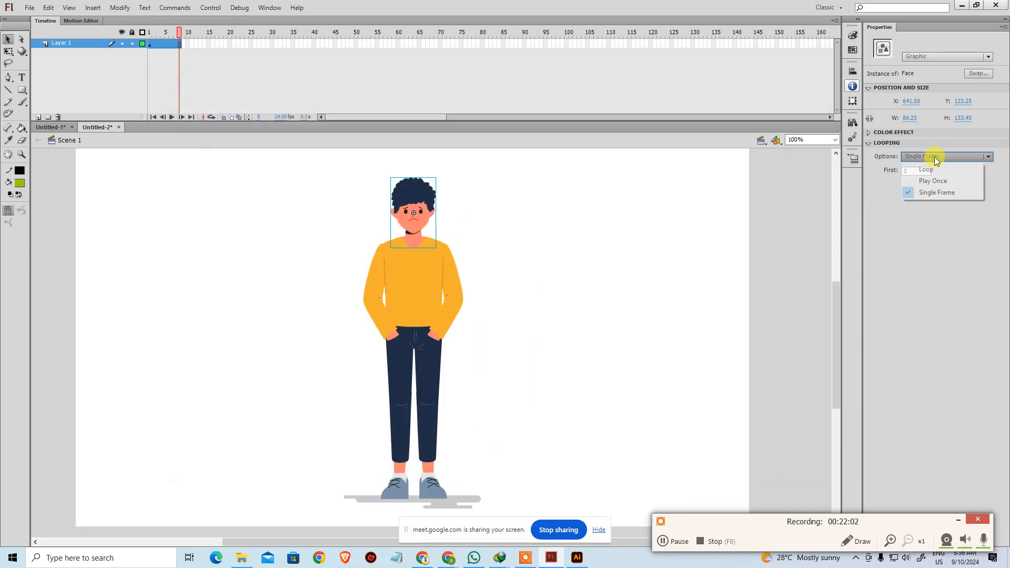
click(933, 181)
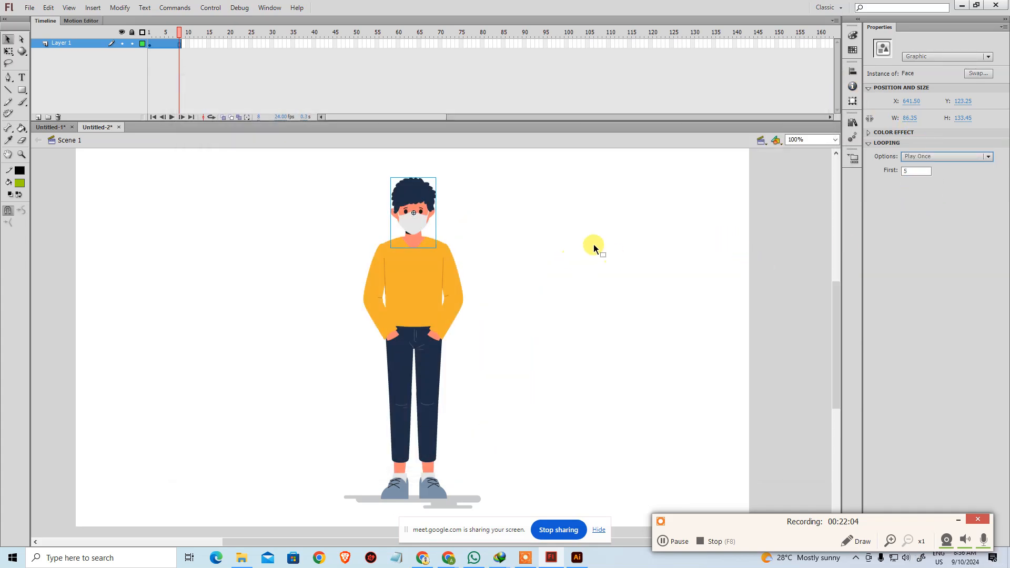
click(593, 245)
drag(553, 208, 305, 217)
click(537, 271)
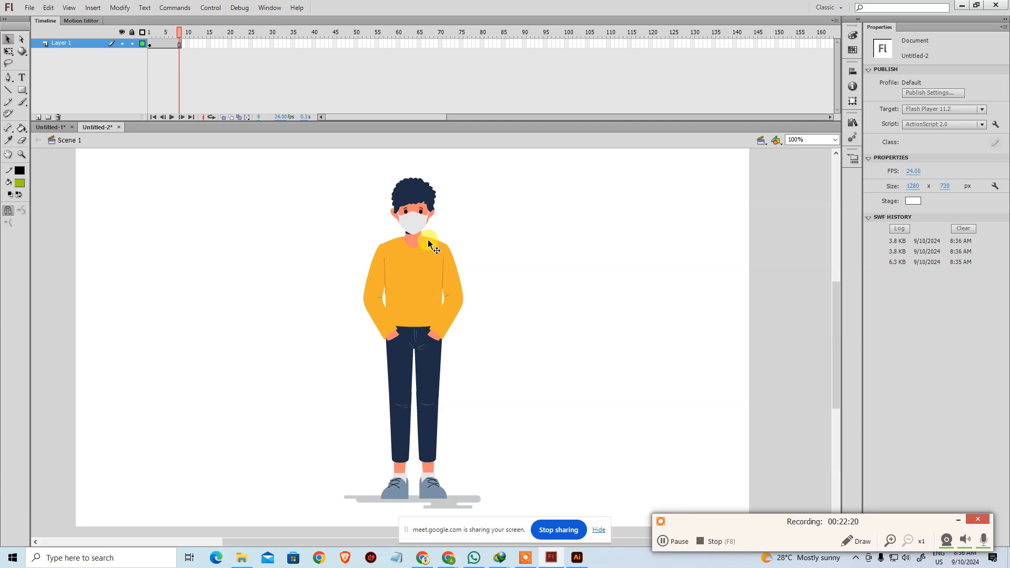
click(405, 195)
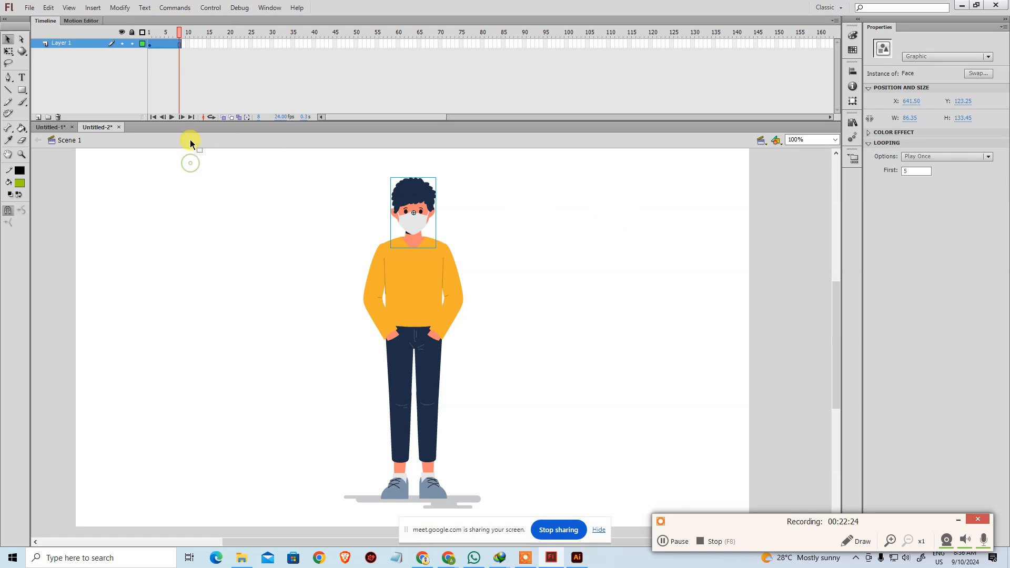
key(Return)
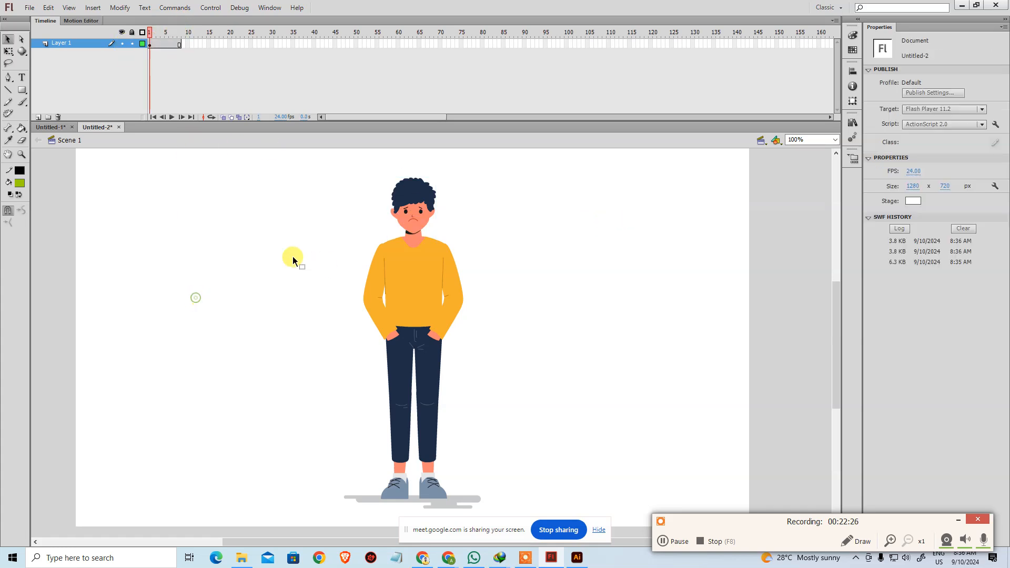
Select all parts of the side-view standing character in Untitled-1 and copy them.
click(49, 126)
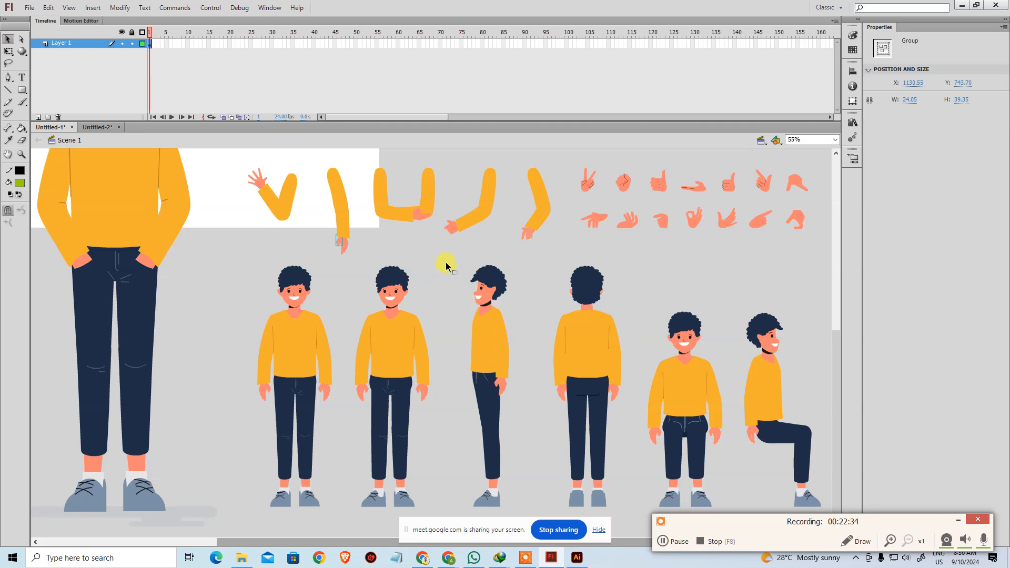
drag(528, 266, 473, 515)
key(ctrl+c)
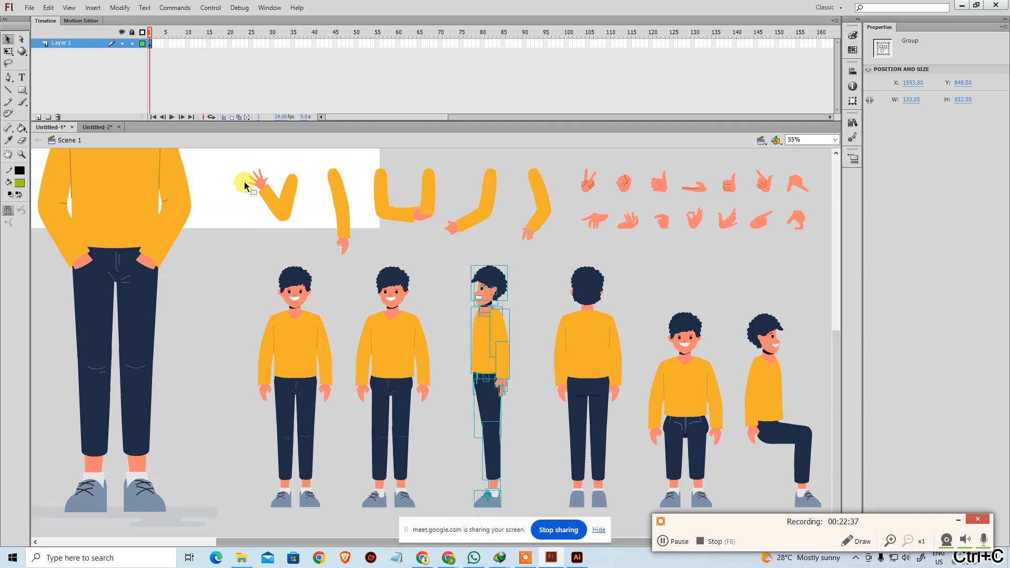
Create a new 1280 x 720 px ActionScript 2.0 document at 24 fps and paste the side-view character onto its stage.
click(99, 128)
key(ctrl+n)
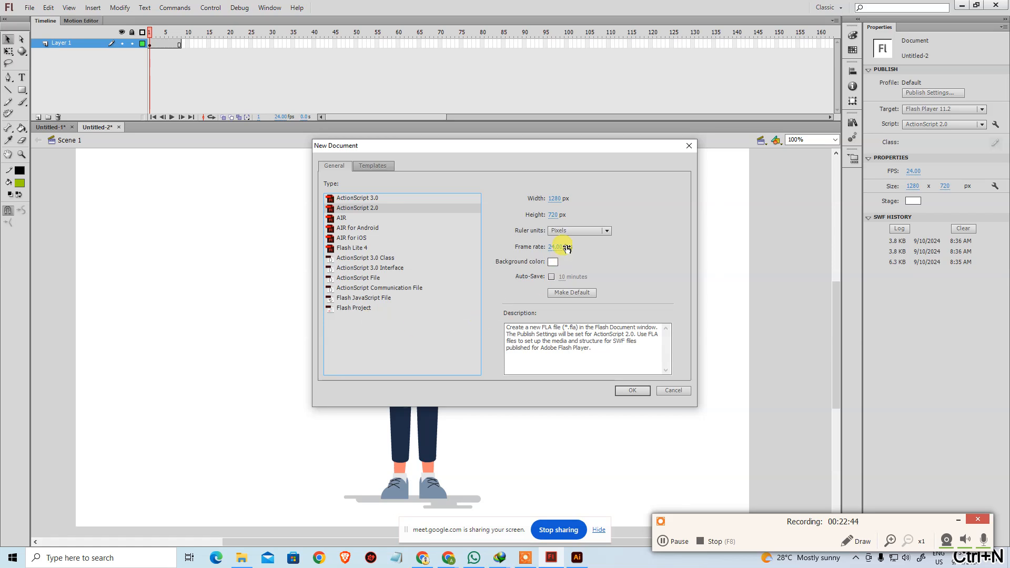
click(631, 389)
key(ctrl+v)
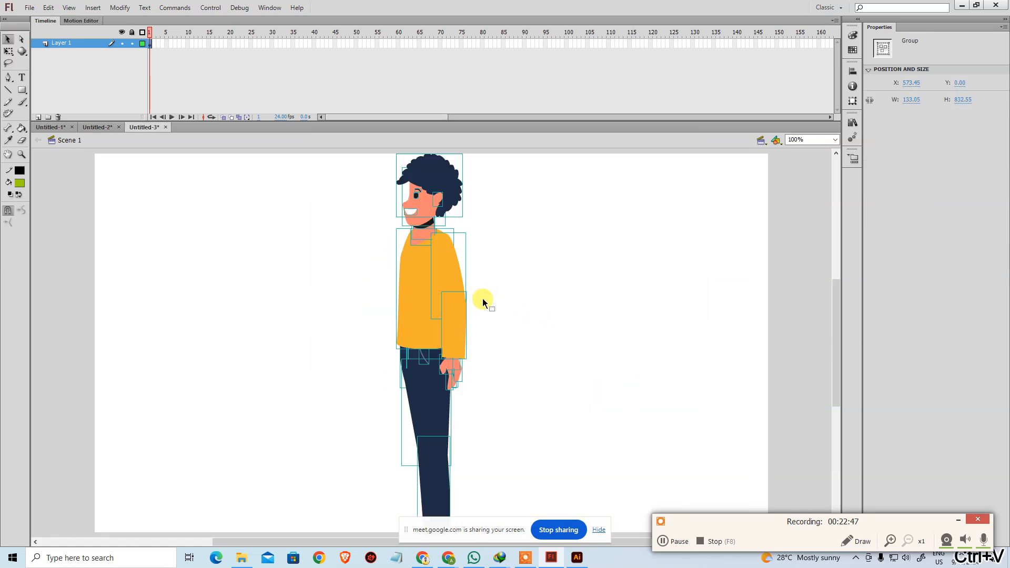
click(548, 287)
key(ctrl+minus)
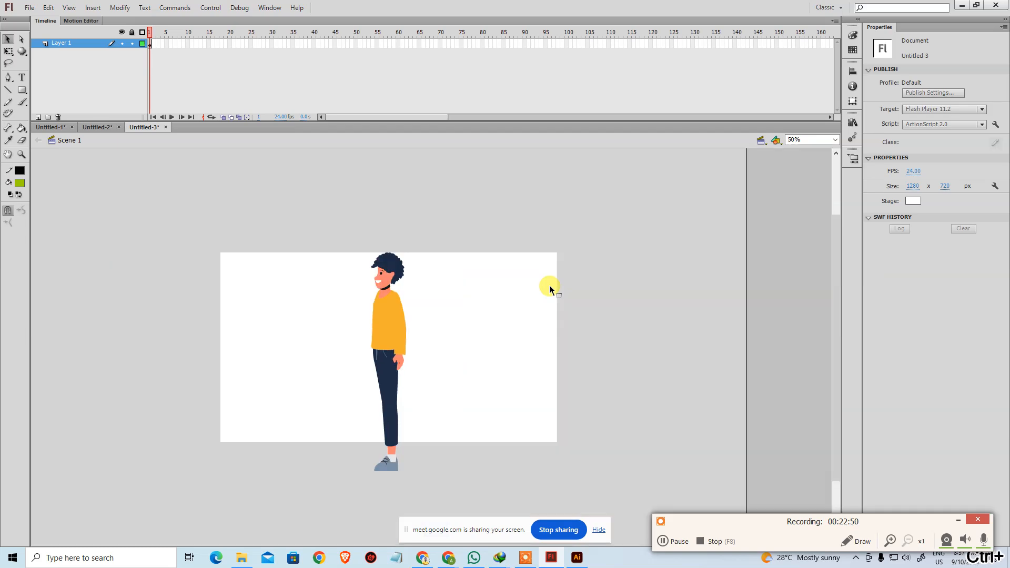
Scale the whole side-view character down to about 97 x 607 px and shift it up to fit within the stage.
key(ctrl+a)
key(ctrl+alt+s)
text(81)
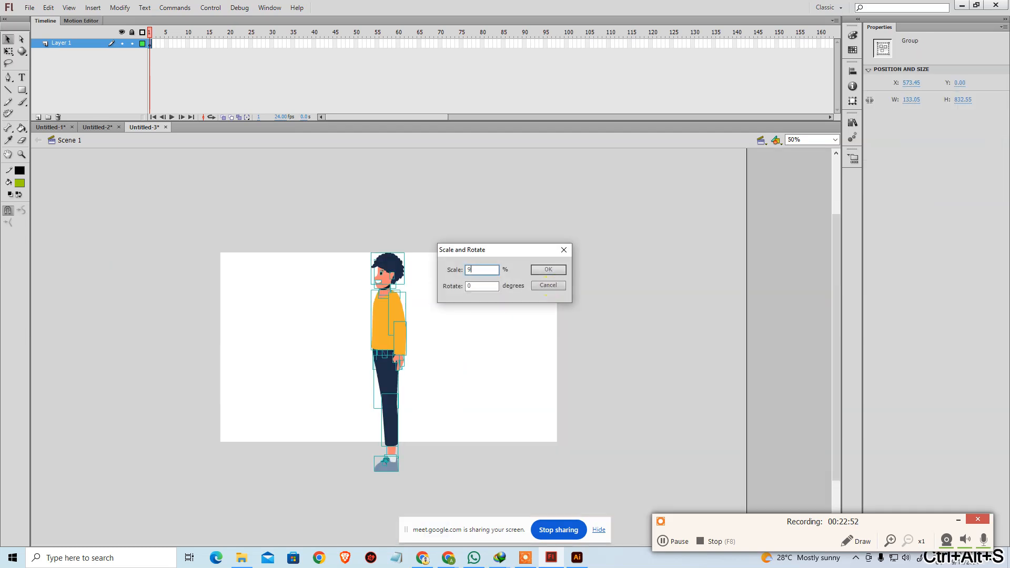
key(Return)
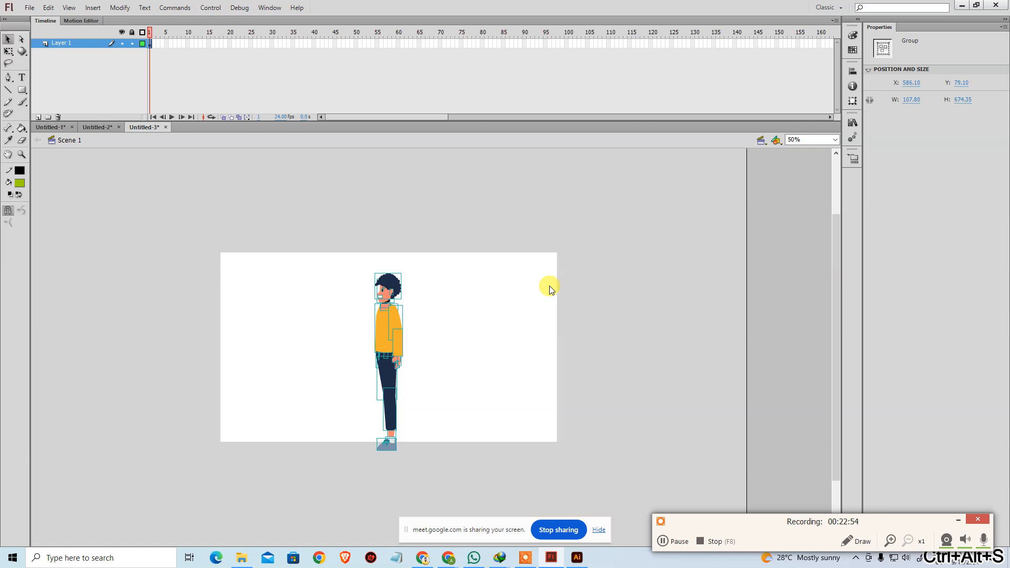
click(549, 285)
drag(411, 350, 432, 455)
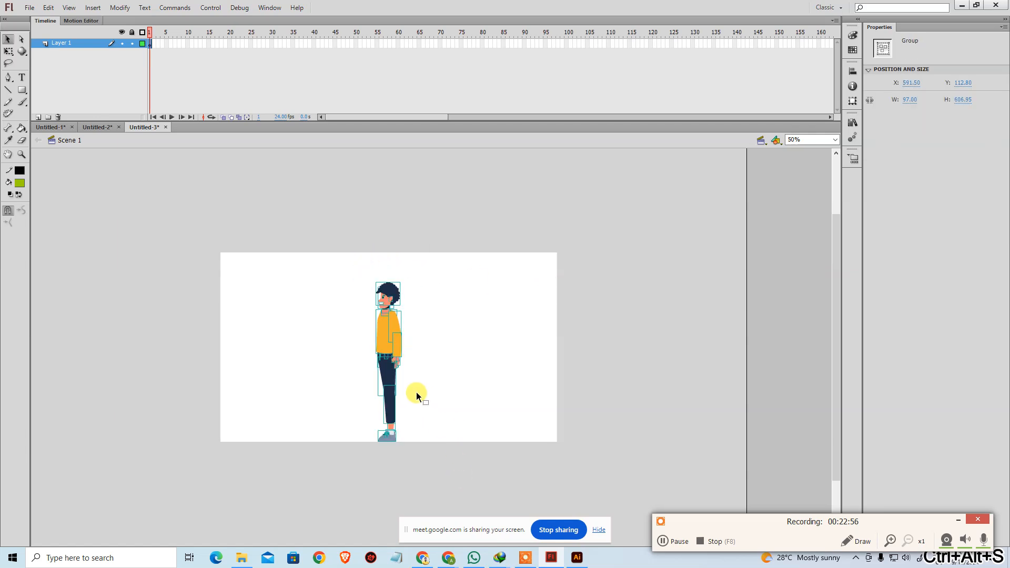
drag(389, 377, 390, 366)
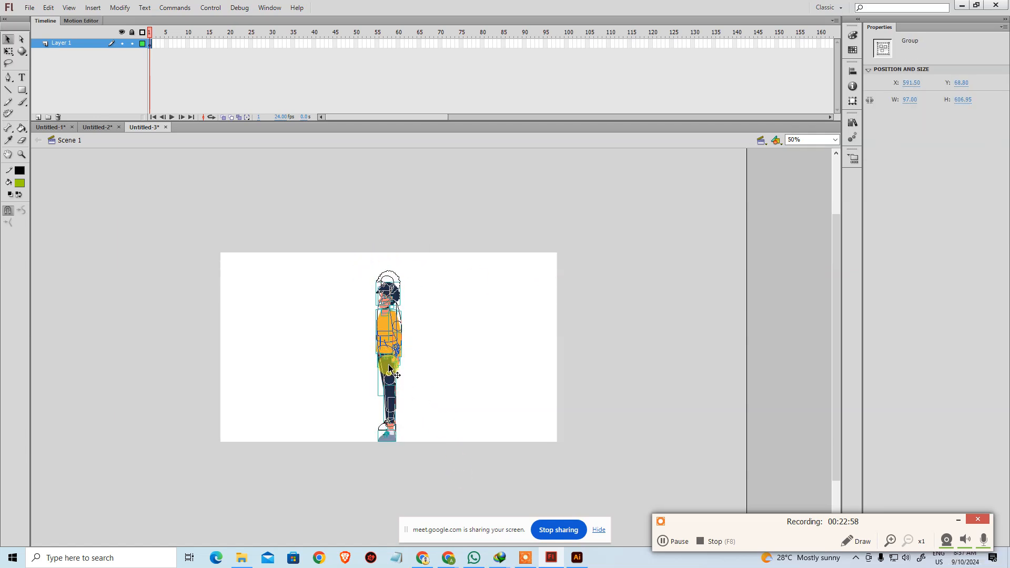
click(445, 384)
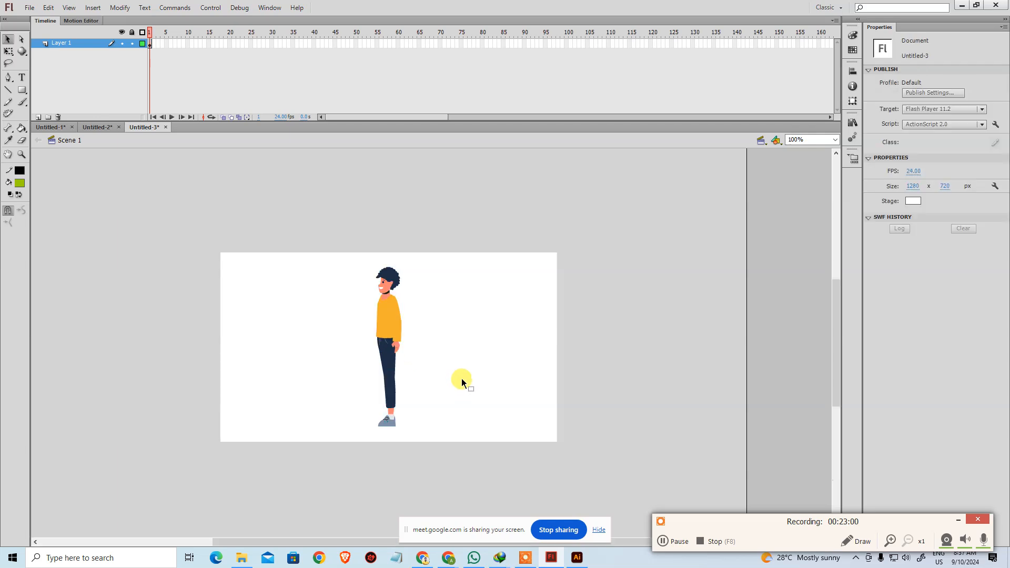
Test the movie with the resized character and close the preview.
key(ctrl+1)
key(ctrl+Return)
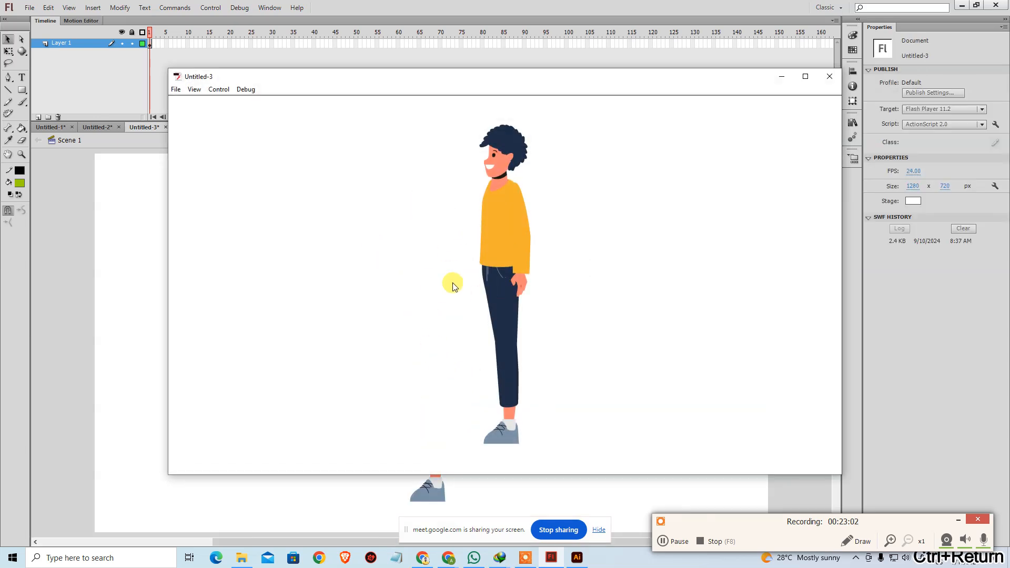
key(ctrl+w)
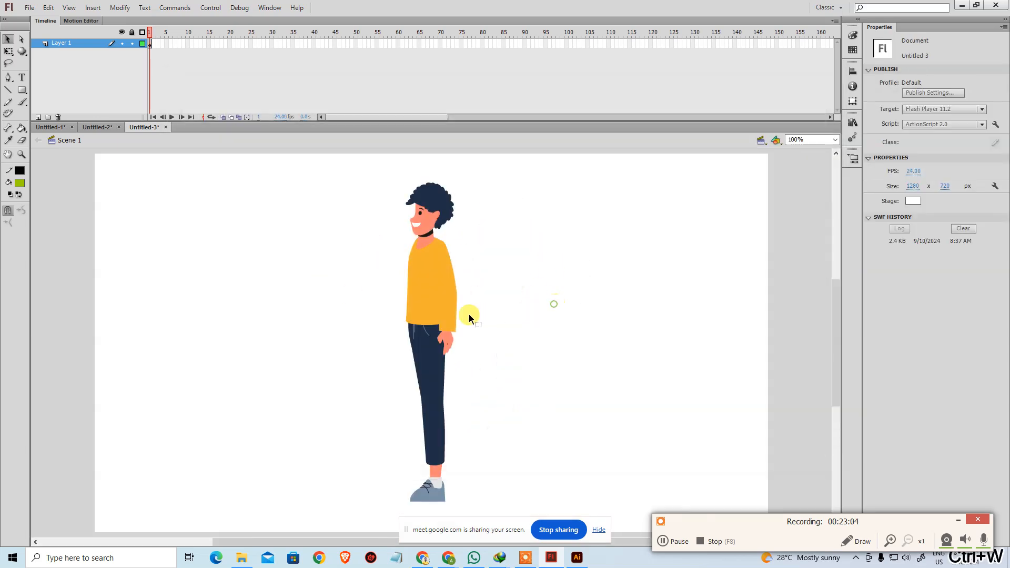
click(451, 297)
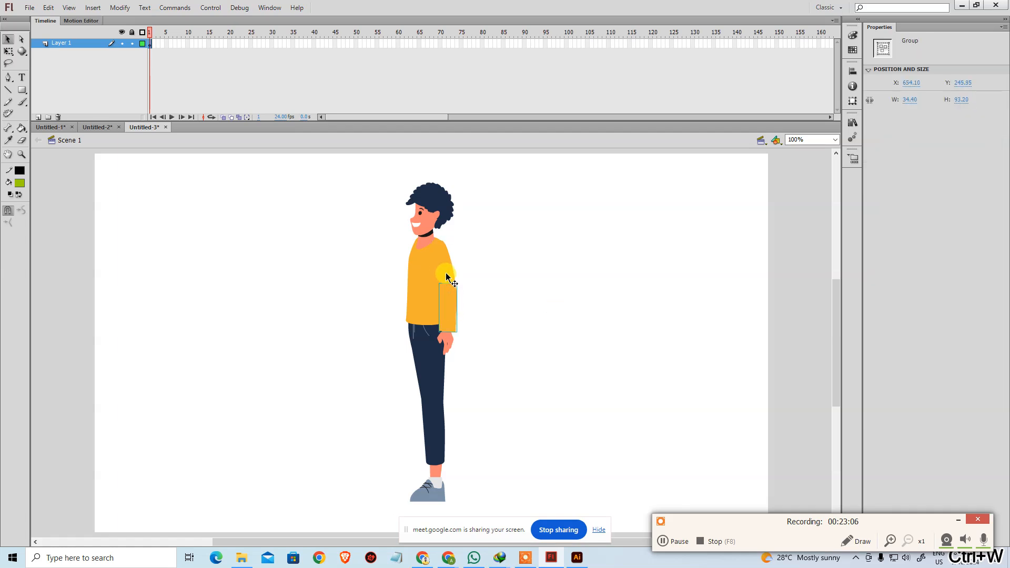
click(458, 348)
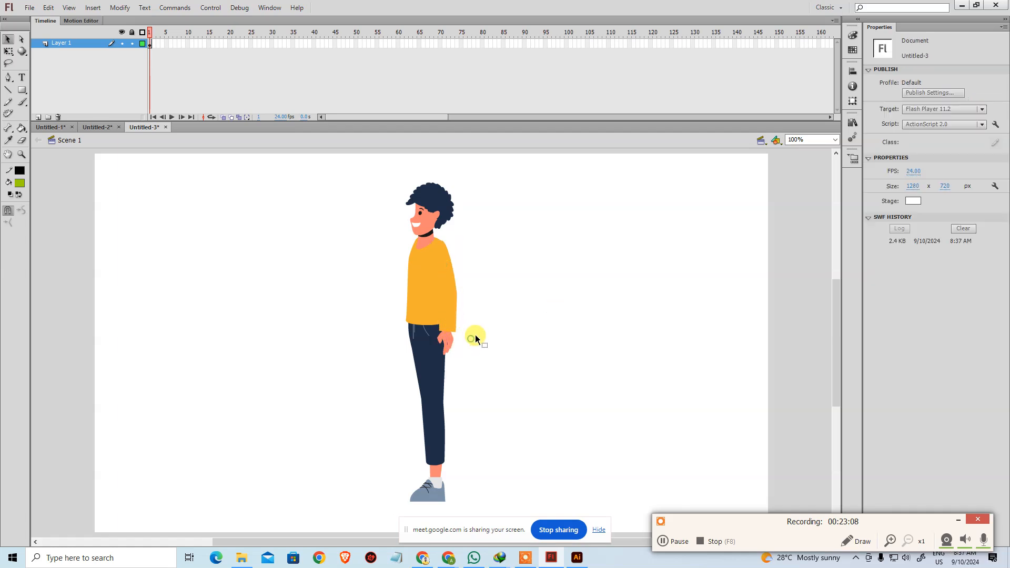
key(ctrl+space)
drag(405, 316, 421, 384)
click(329, 347)
click(411, 324)
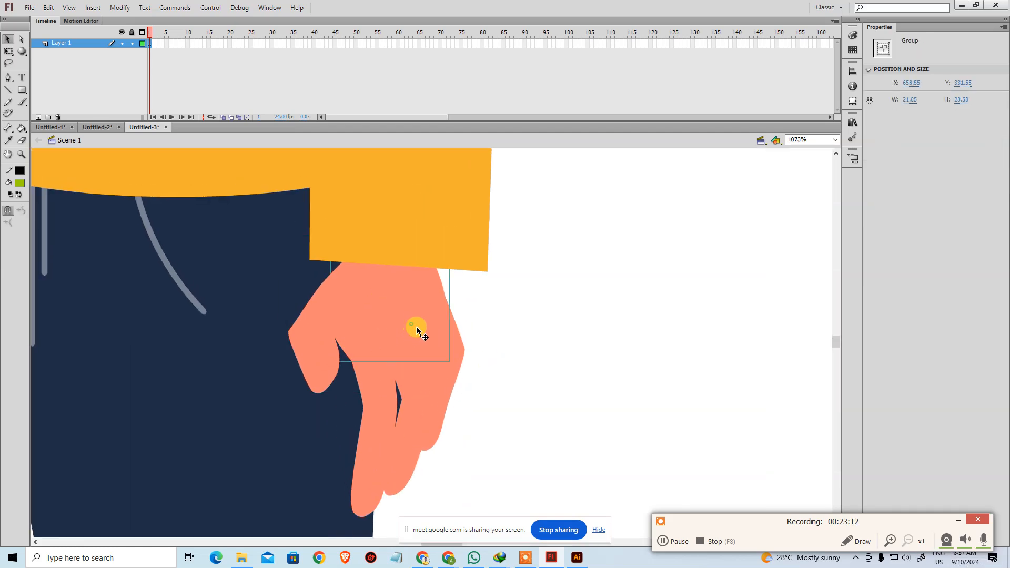
click(495, 371)
click(332, 316)
drag(542, 332, 361, 492)
click(545, 360)
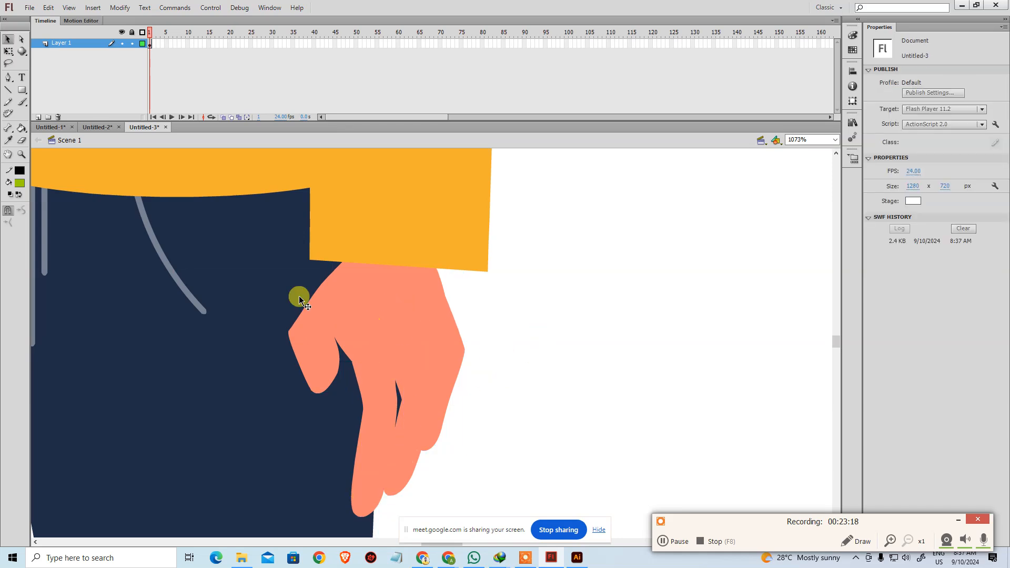
drag(572, 304, 318, 500)
shift+click(247, 468)
drag(408, 333, 597, 358)
key(ctrl+z)
shift+click(222, 304)
shift+click(245, 264)
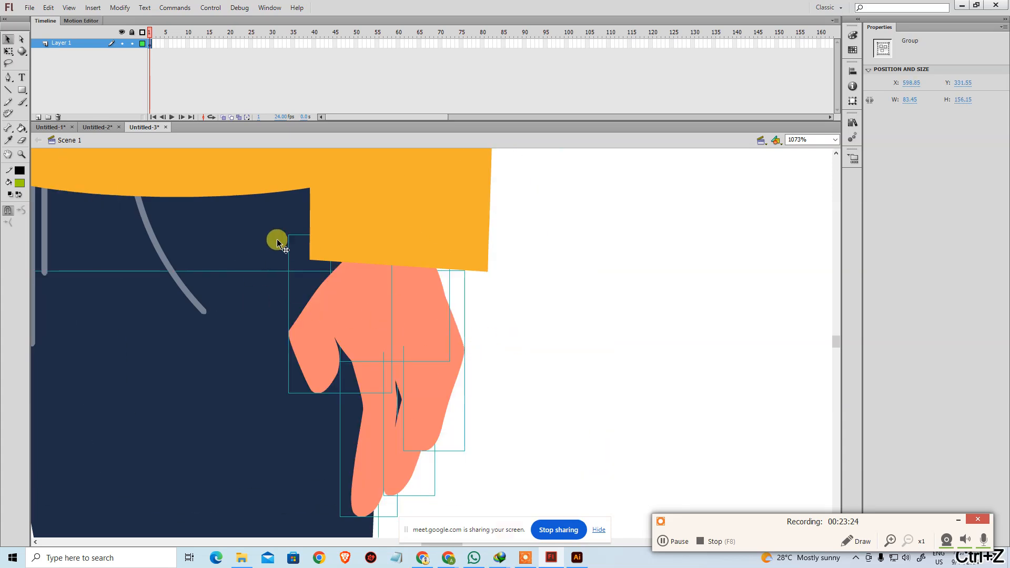
shift+click(237, 307)
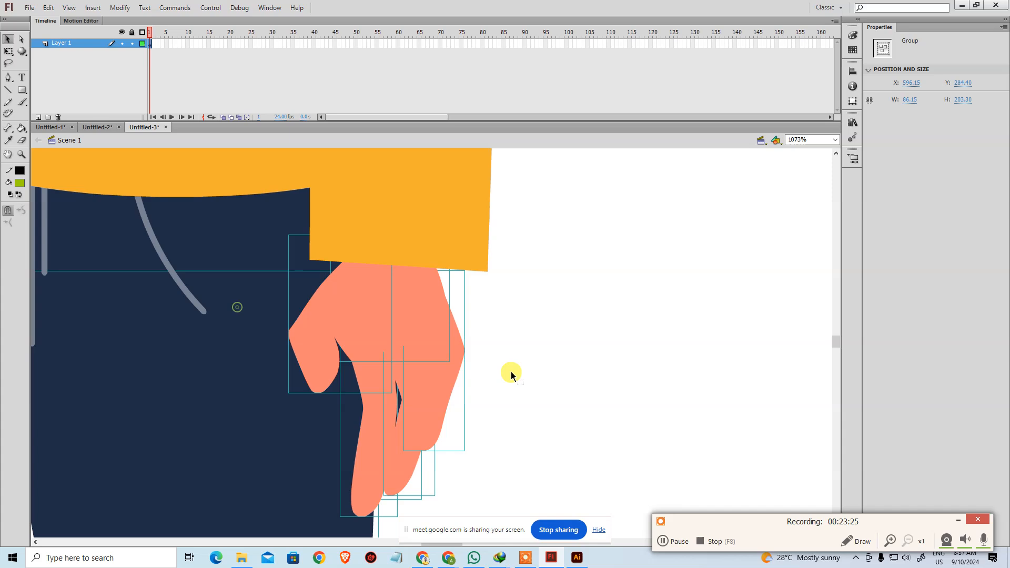
click(586, 324)
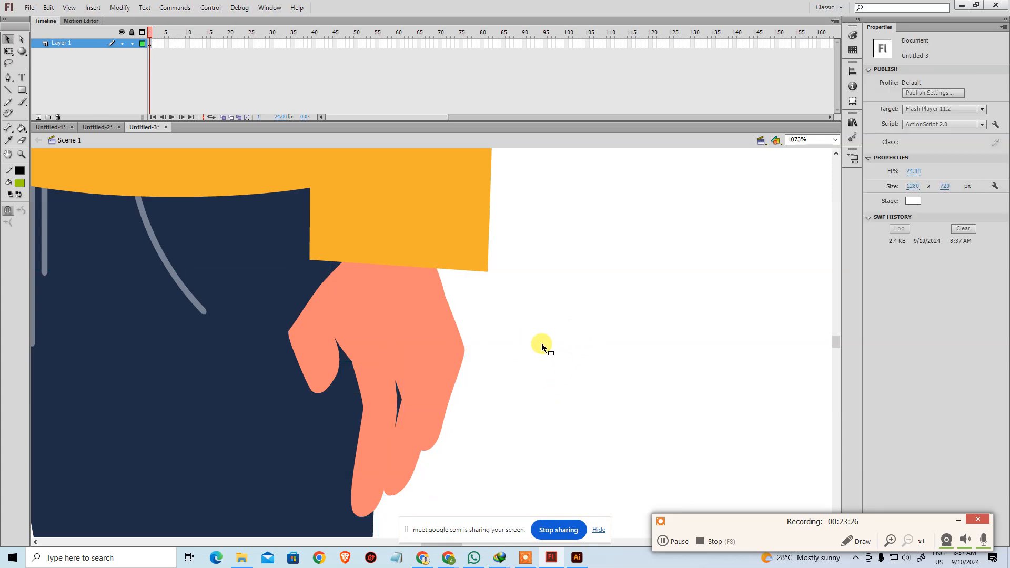
Select the palm, thumb and all finger pieces of the character's hand and group them into one object.
click(348, 286)
shift+click(422, 289)
shift+click(397, 452)
shift+click(370, 474)
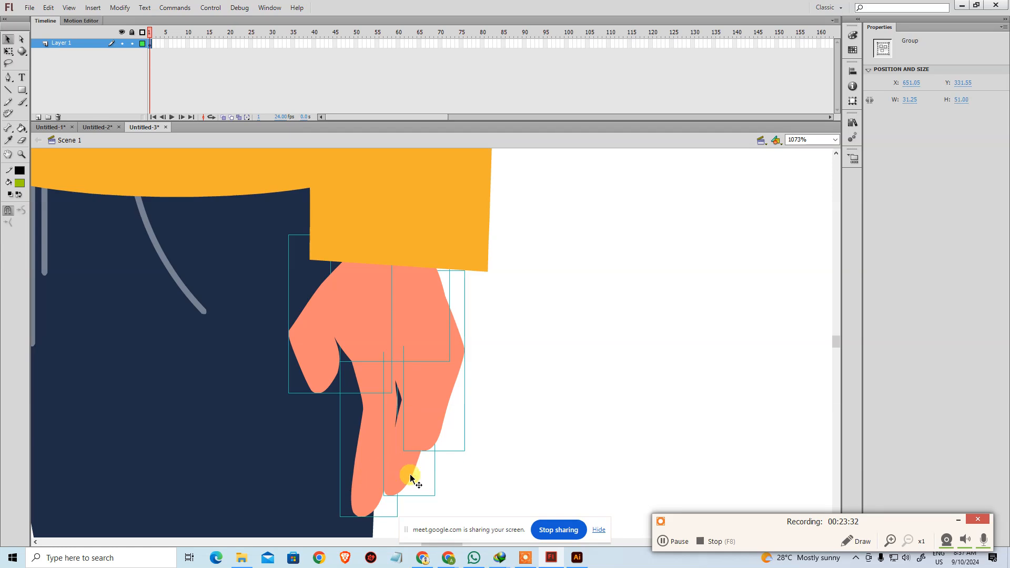
click(408, 471)
drag(434, 408, 583, 420)
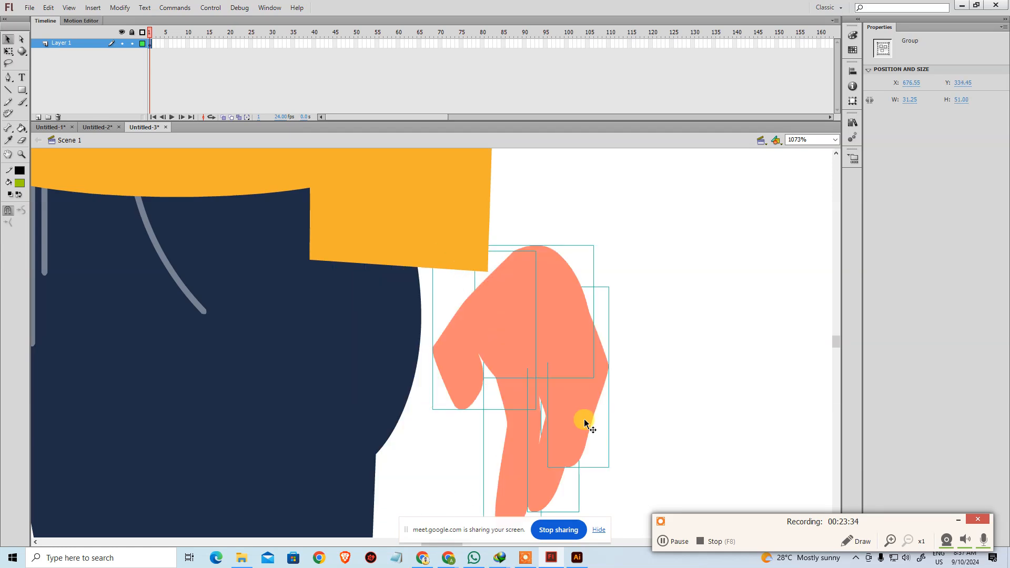
key(ctrl+z)
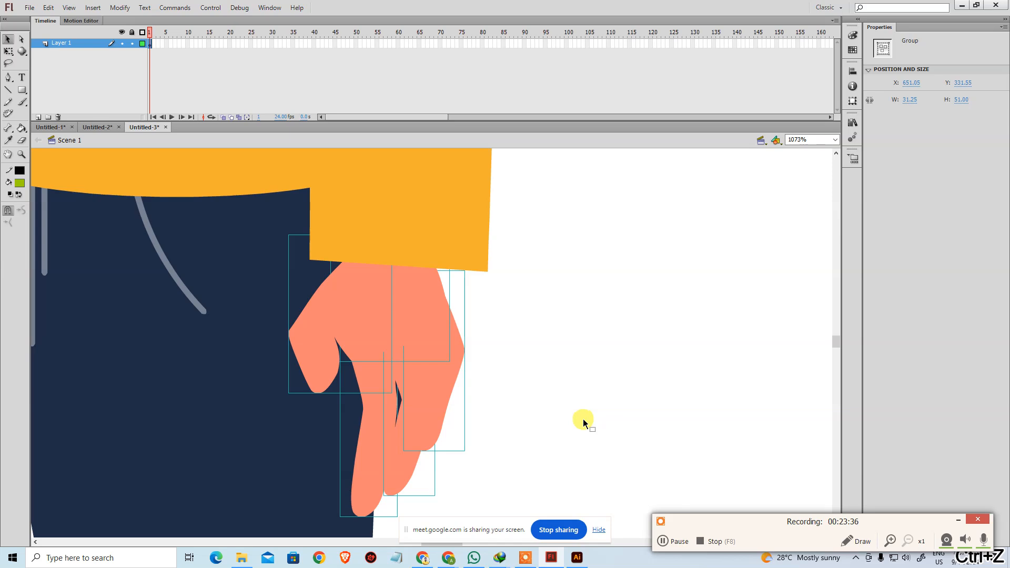
key(ctrl+g)
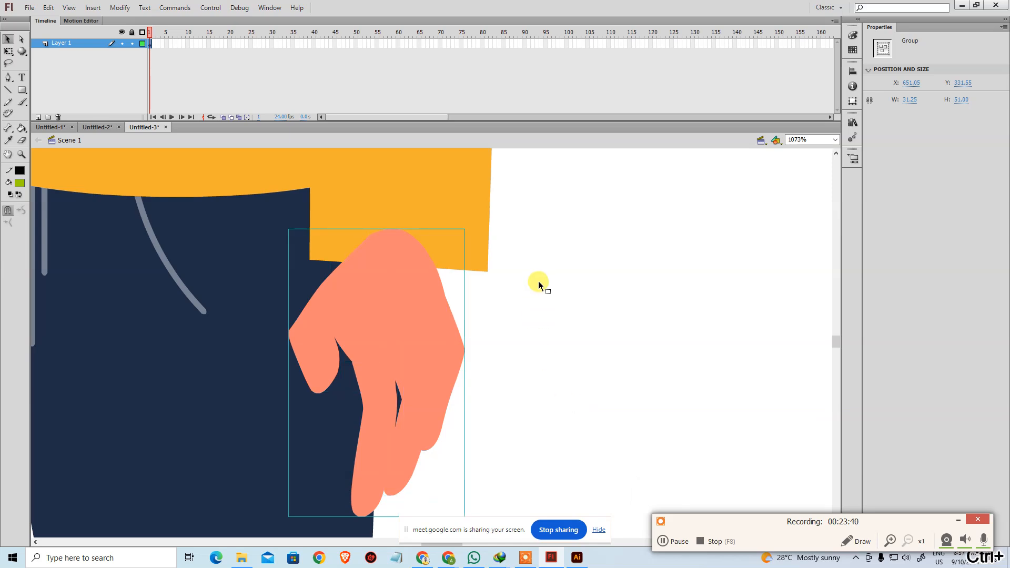
Check that the forearm and upper-arm sleeve pieces are separate by moving each aside and undoing the move.
key(ctrl+minus)
scroll(539, 285, up, 5)
click(395, 430)
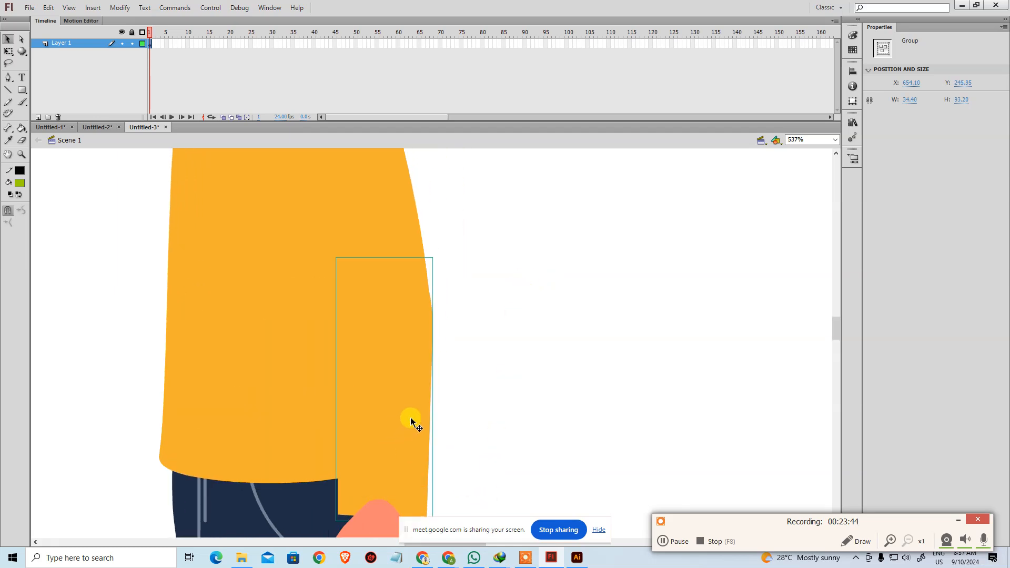
drag(406, 395, 558, 389)
key(ctrl+z)
click(519, 333)
drag(519, 333, 470, 285)
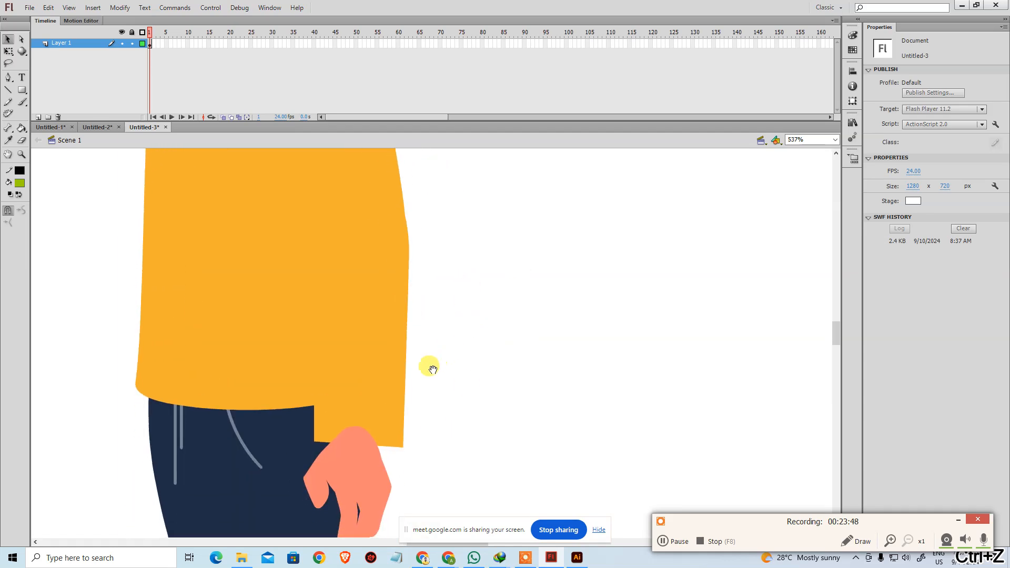
drag(433, 370, 394, 485)
drag(377, 288, 510, 295)
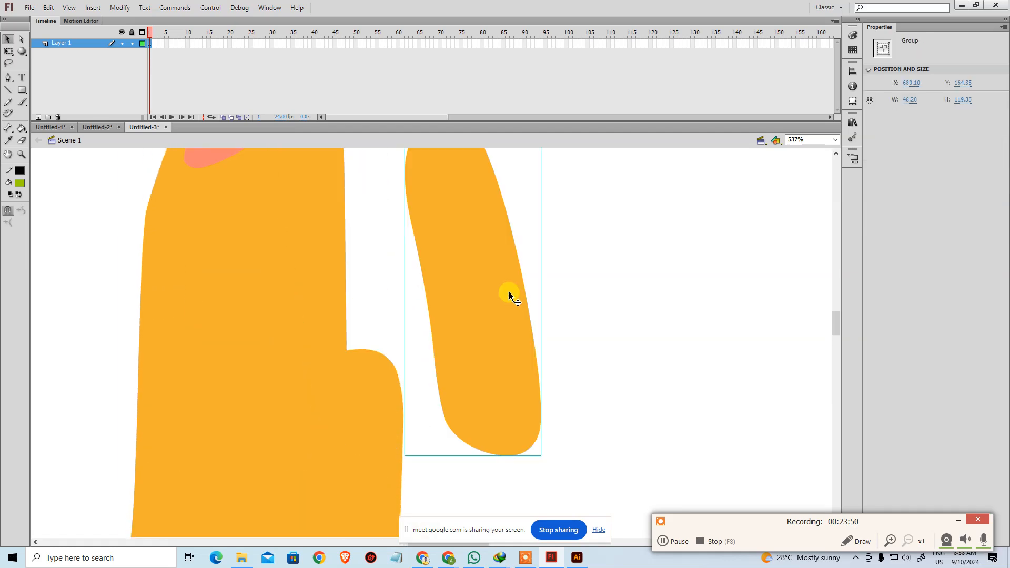
key(ctrl+z)
key(ctrl+minus)
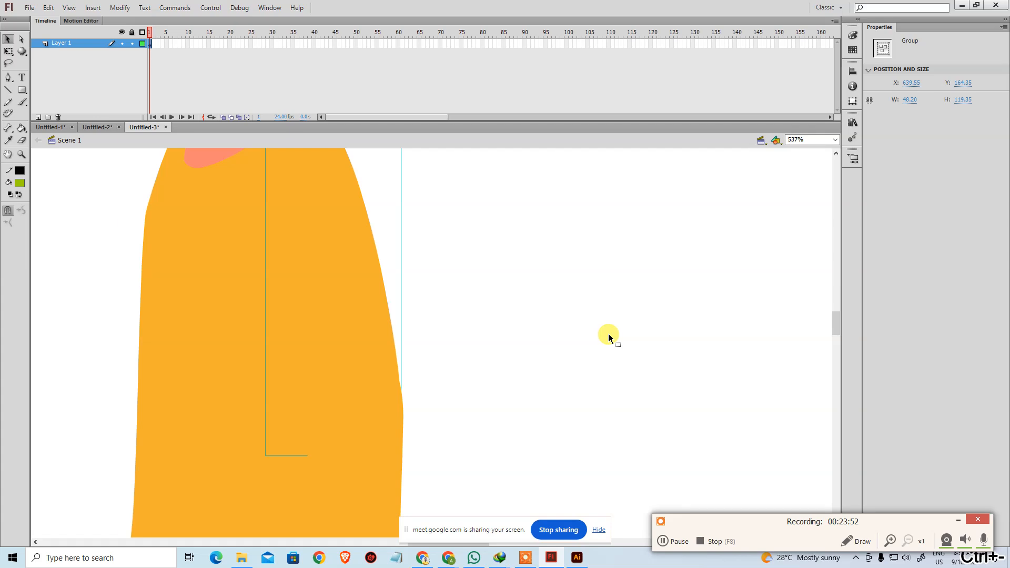
key(ctrl+minus)
click(609, 334)
click(393, 308)
key(ctrl+g)
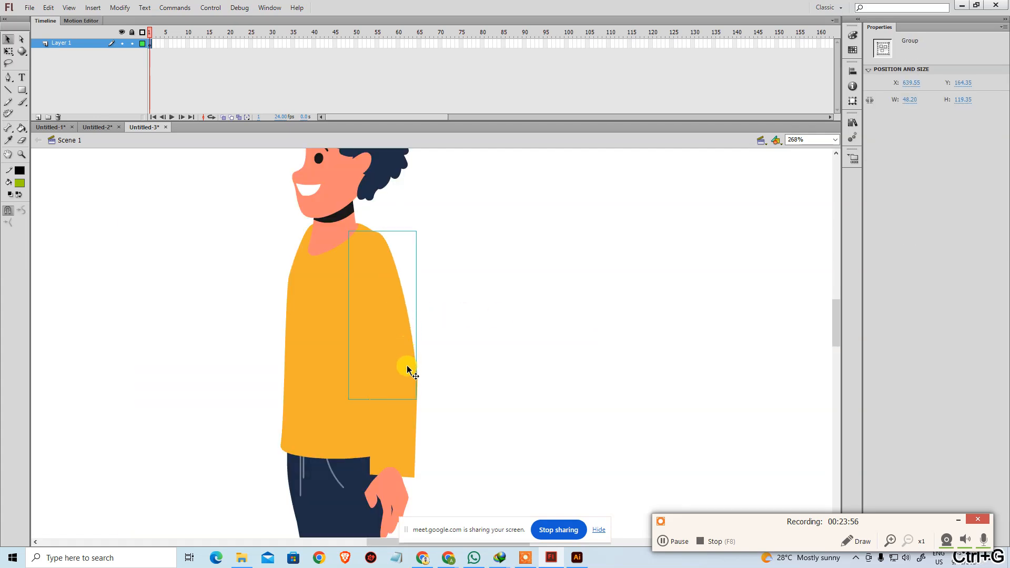
click(411, 417)
key(ctrl+g)
key(ctrl+z)
Convert the upper-arm sleeve piece to a Graphic symbol with centre registration, keeping the default name.
click(393, 337)
right_click(385, 327)
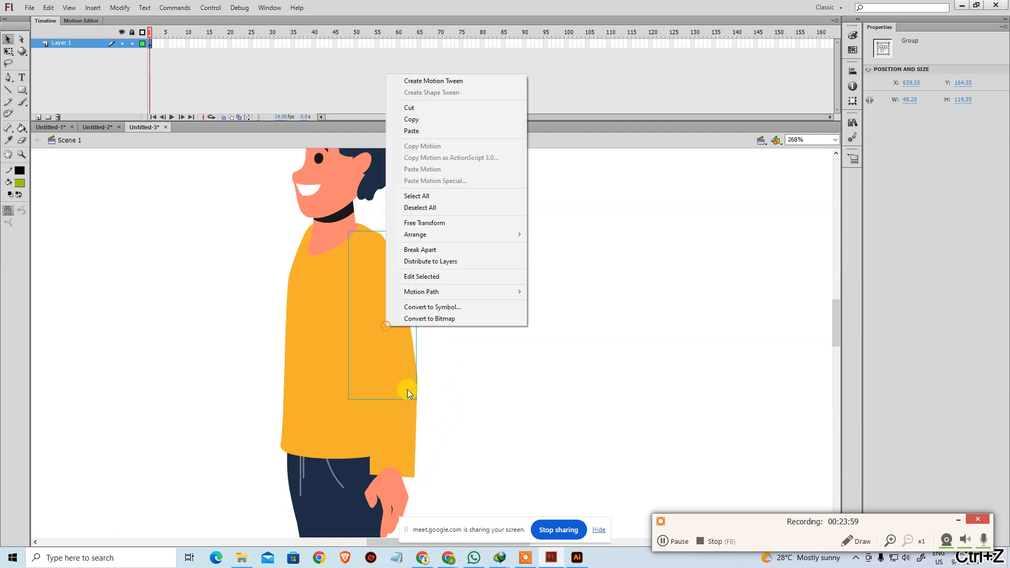
click(419, 307)
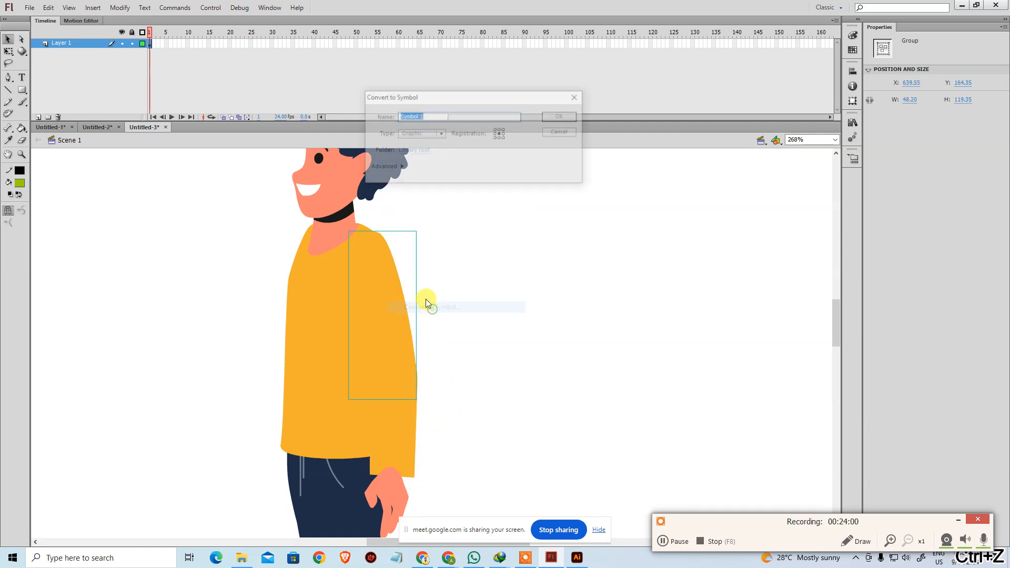
click(562, 117)
Convert the forearm sleeve piece to a Graphic symbol with centre registration, keeping the default name.
click(392, 451)
right_click(392, 451)
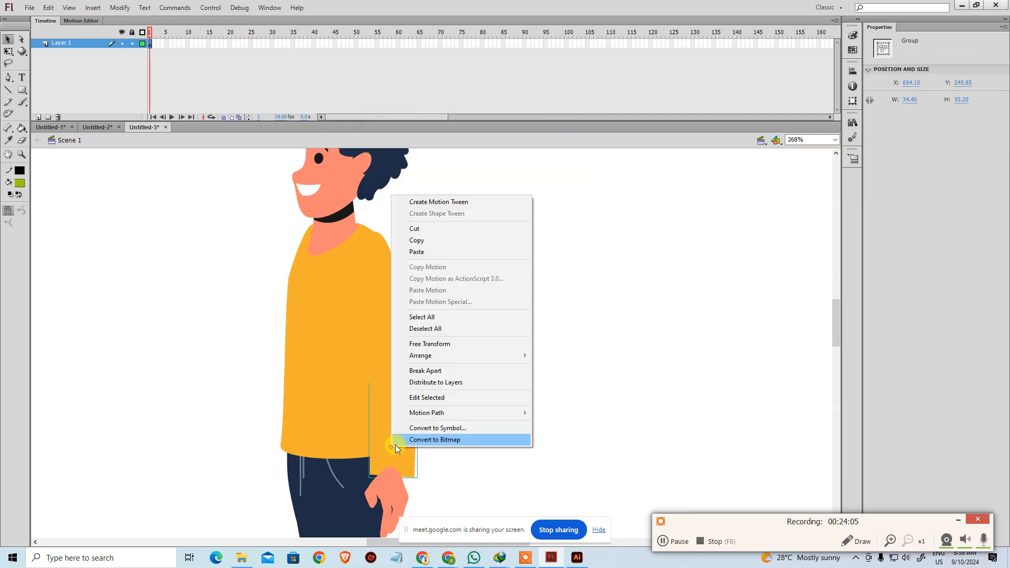
click(450, 430)
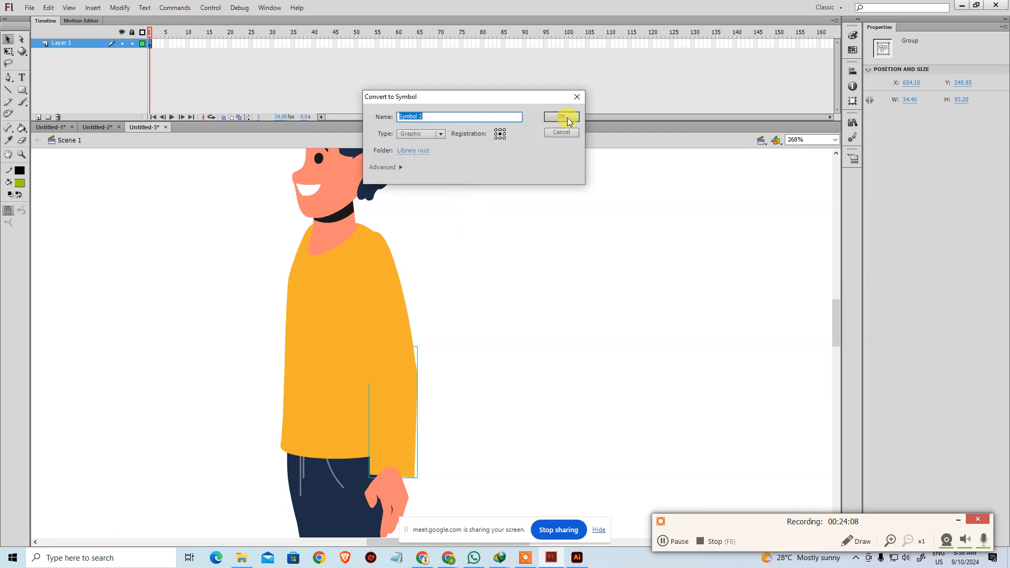
click(567, 118)
Convert the grouped hand to a Graphic symbol, keeping the default name.
click(395, 491)
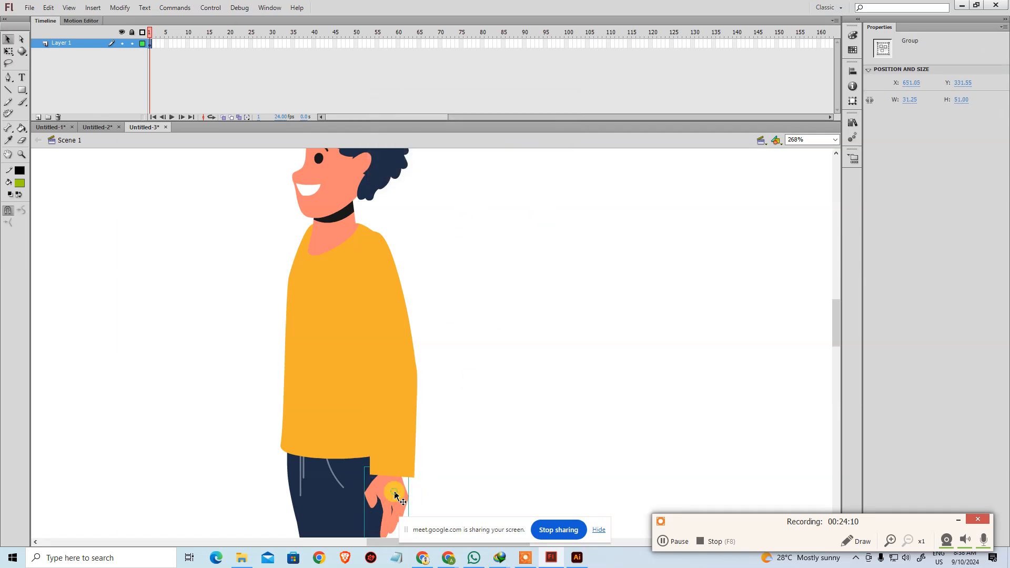
right_click(395, 492)
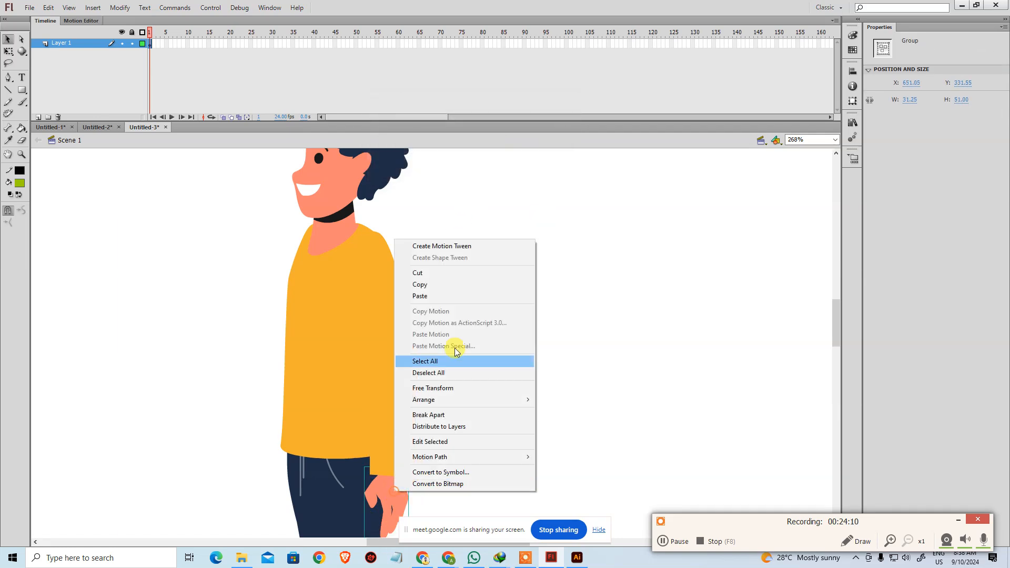
click(441, 472)
click(560, 118)
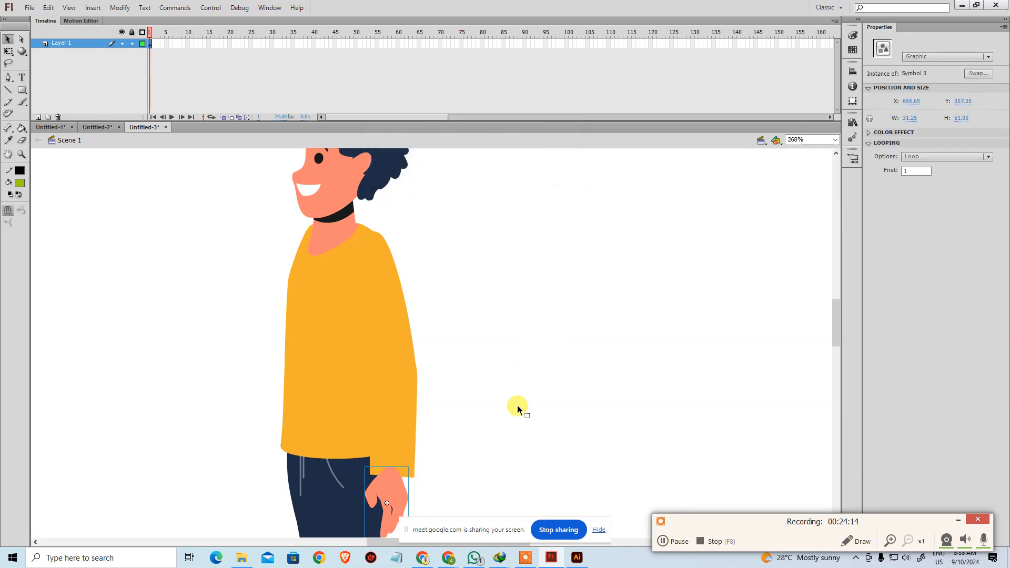
Send the hand symbol backward so that it sits behind the forearm sleeve.
click(464, 465)
click(402, 493)
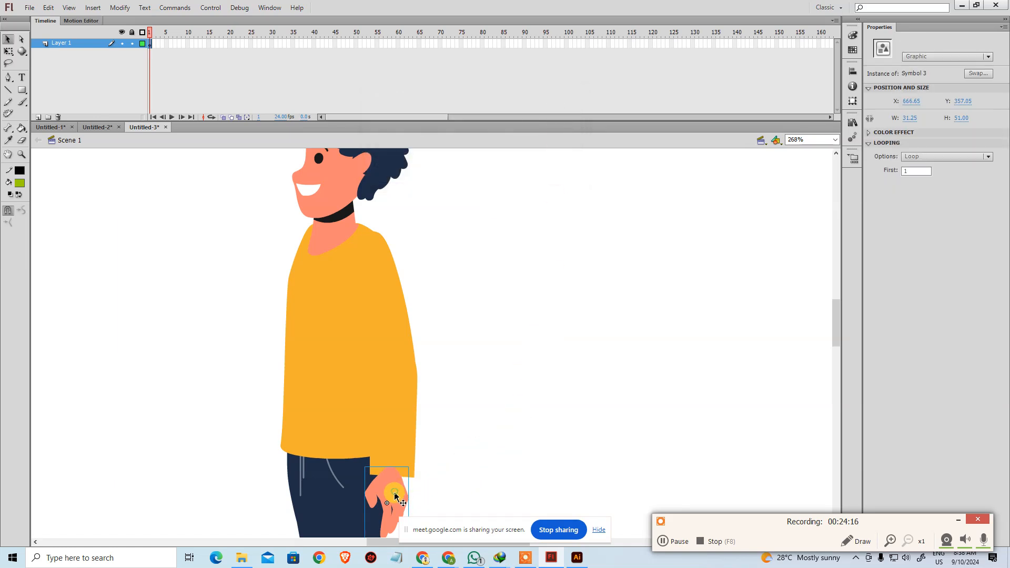
key(ctrl)
key(ctrl+Down)
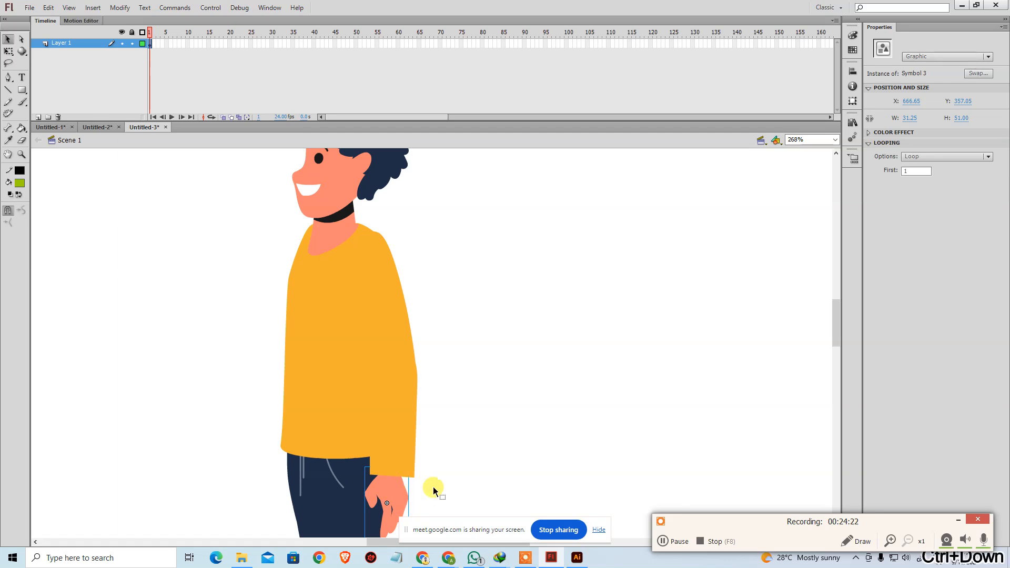
click(454, 388)
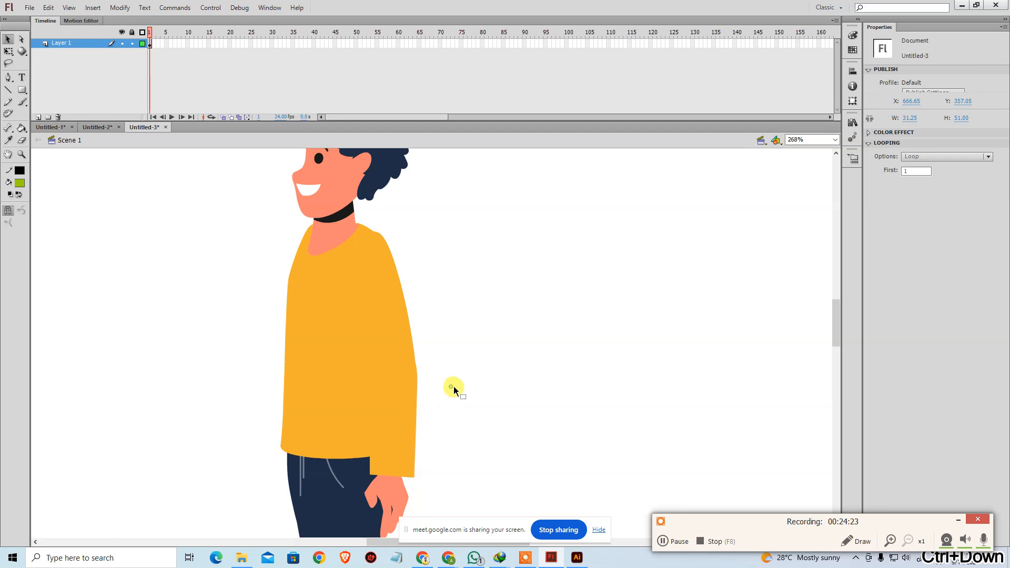
Select the upper-arm, forearm and hand symbols together to review the arm's parts, and clear the selection.
click(390, 313)
shift+click(395, 476)
shift+click(388, 512)
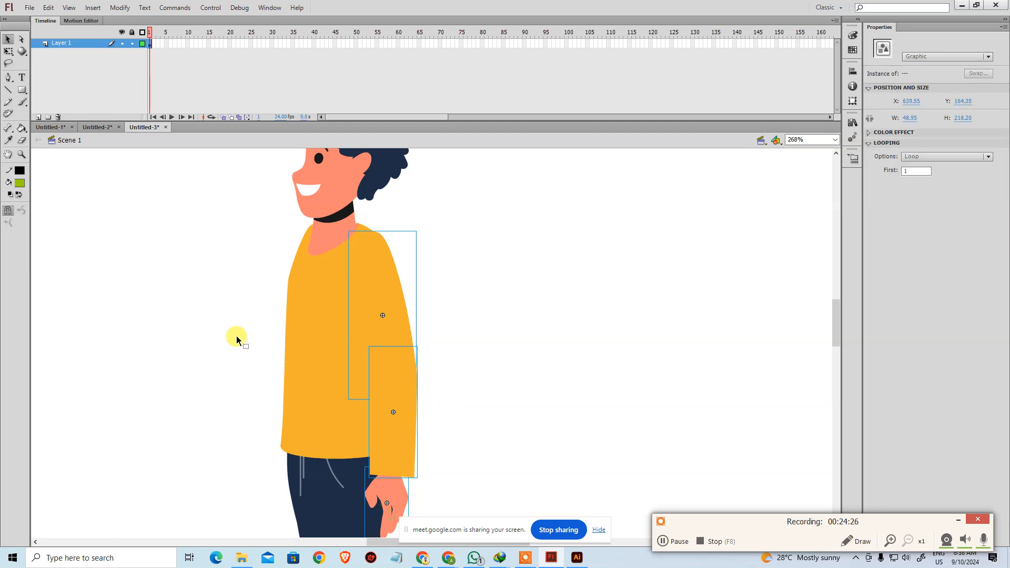
click(550, 325)
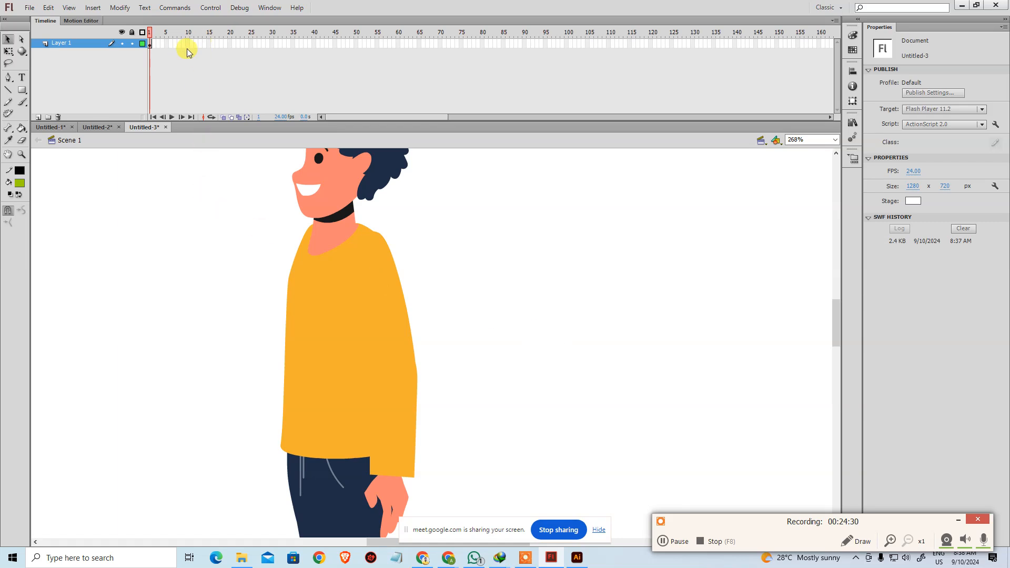
Try to start a bone on the upper-arm symbol with the Bone tool.
click(8, 130)
click(382, 288)
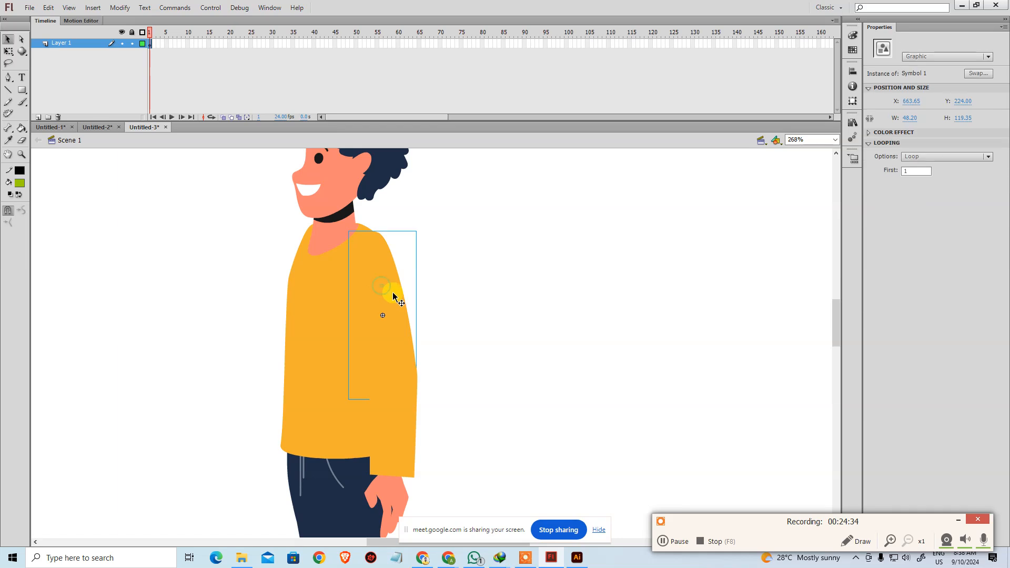
click(18, 132)
click(403, 314)
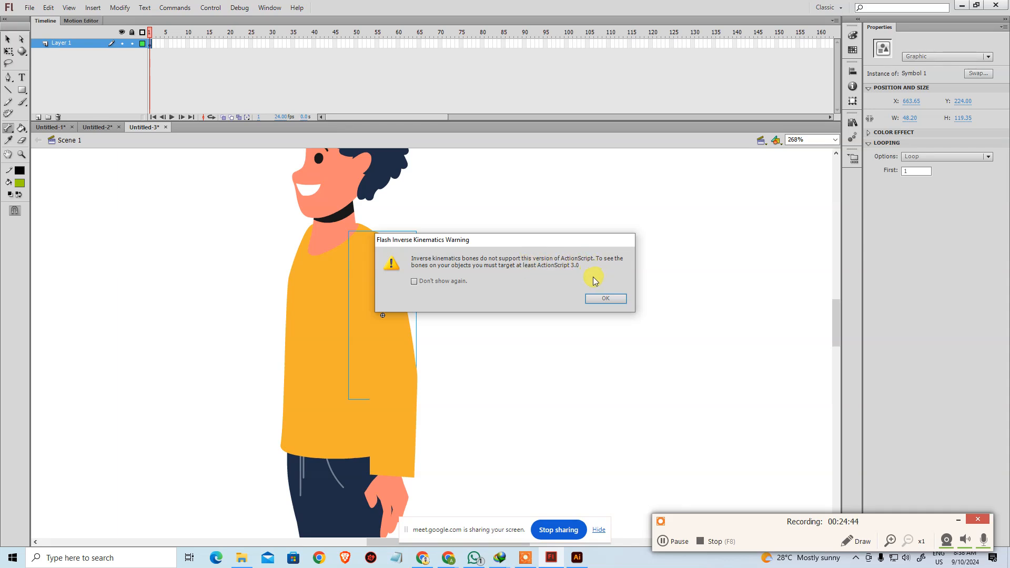
click(605, 299)
click(8, 39)
click(583, 301)
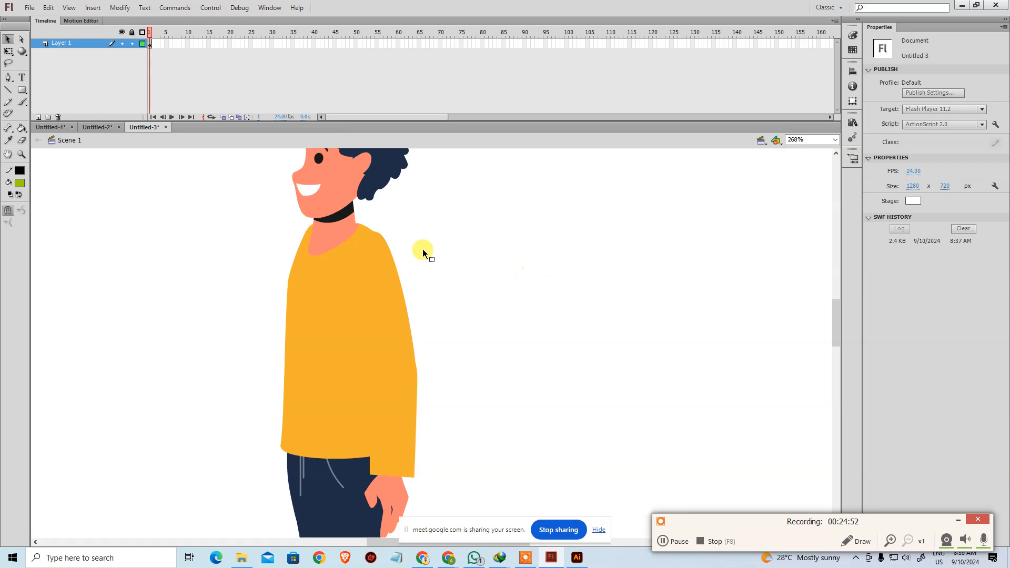
Set the document's script version to ActionScript 3.0 and select the upper-arm, forearm and hand symbols with the Bone tool active.
click(943, 125)
click(945, 161)
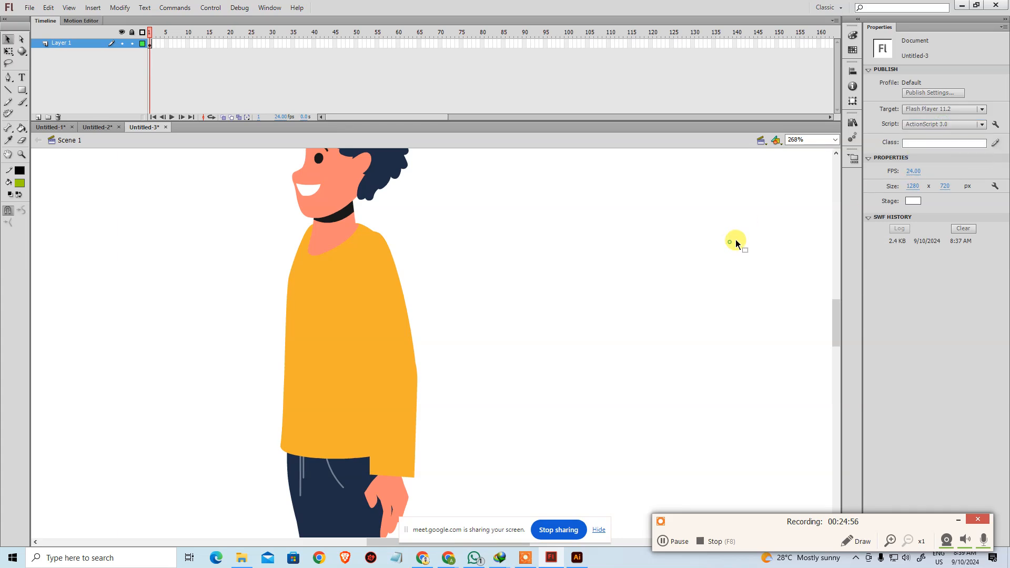
click(8, 128)
click(397, 323)
click(393, 430)
shift+click(395, 493)
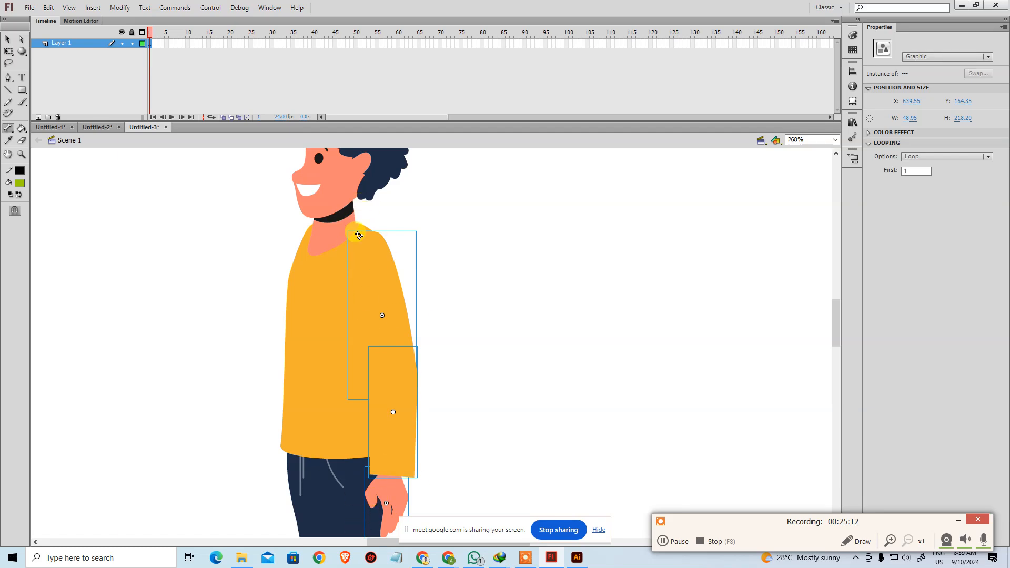
Check the upper-arm, forearm and hand instances on the stage against the previews of Symbol 1, Symbol 2 and Symbol 3 in the library.
click(8, 39)
click(522, 295)
click(400, 370)
click(402, 468)
click(392, 507)
click(853, 122)
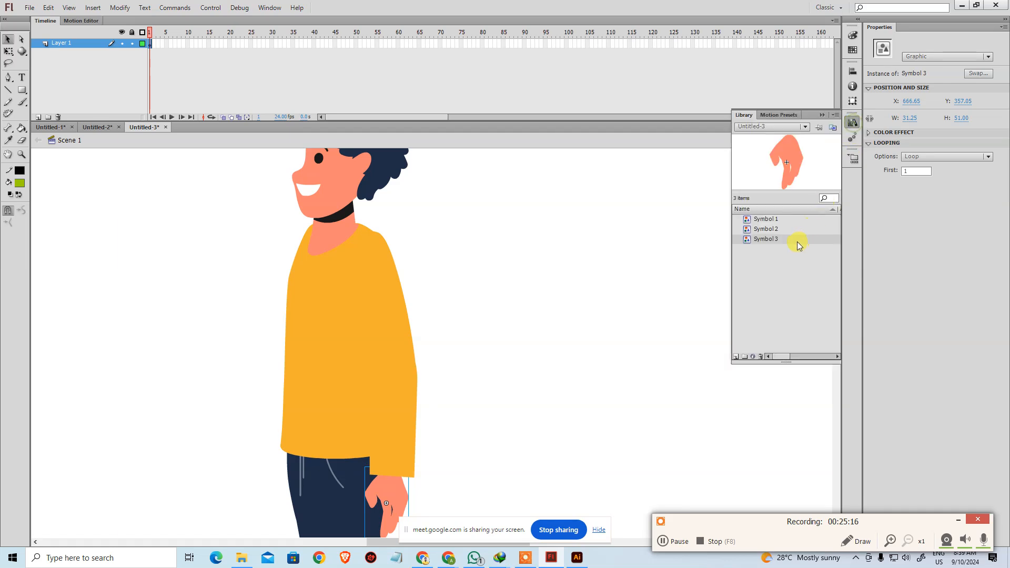
click(773, 229)
click(773, 220)
click(776, 239)
click(777, 229)
drag(779, 218, 618, 298)
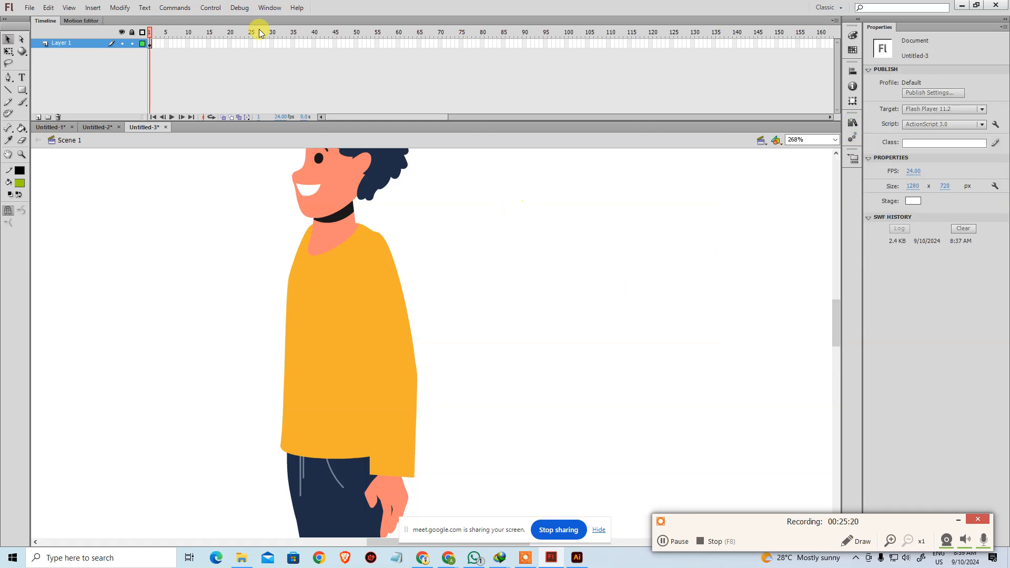
Move the upper-arm, forearm and hand symbols together horizontally away from the torso, to about X 733.
click(379, 319)
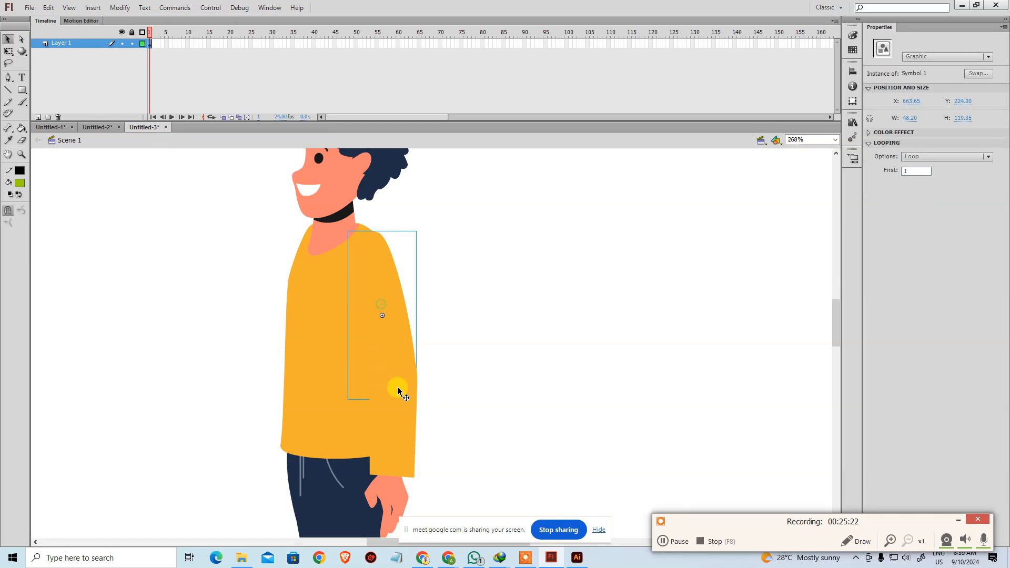
shift+click(395, 388)
shift+click(390, 485)
drag(401, 462, 478, 442)
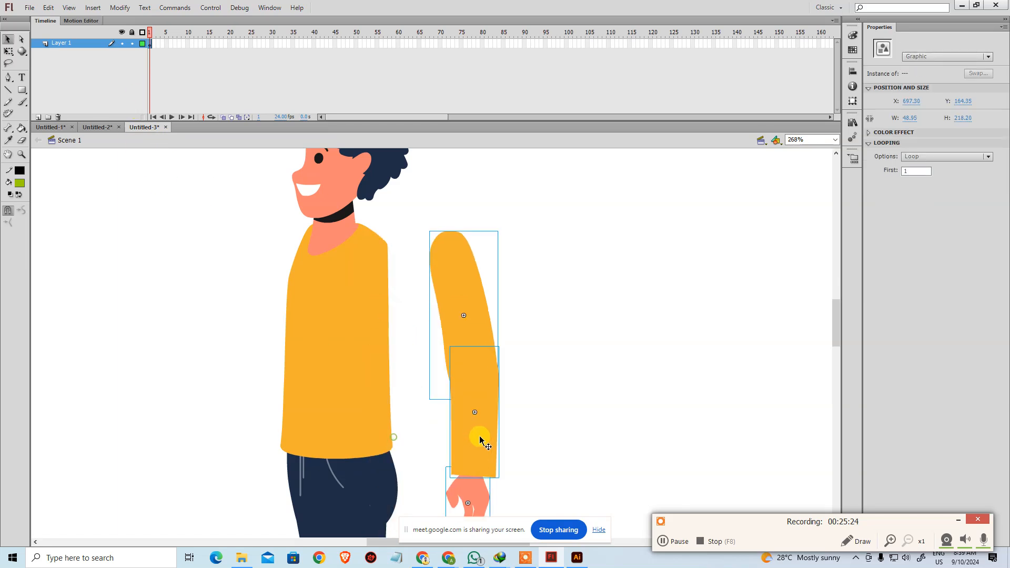
key(ctrl+z)
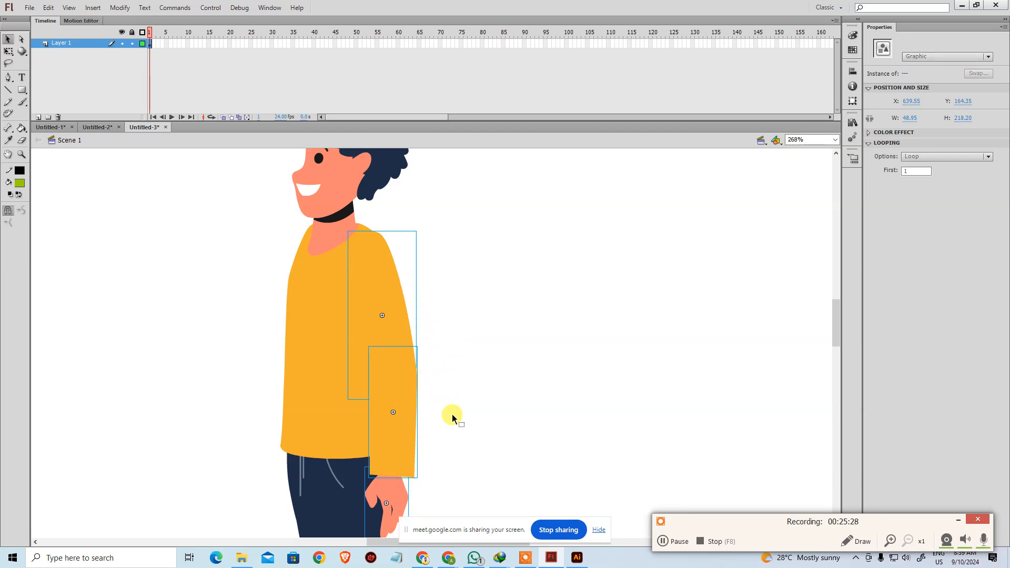
drag(398, 425, 530, 425)
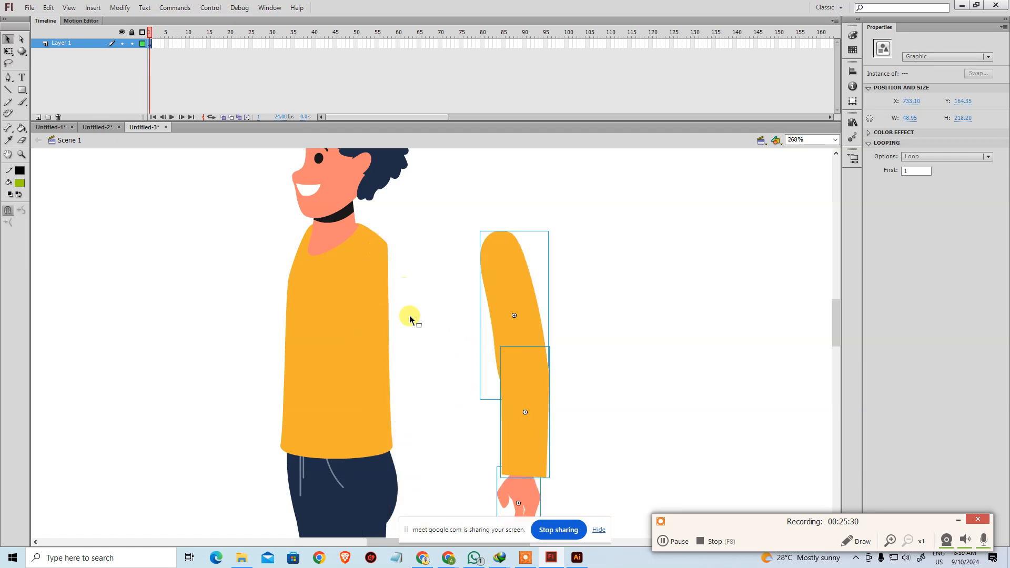
Open the shirt group for editing and try to bow the straight back edge of the shirt outward.
click(375, 309)
double_click(380, 329)
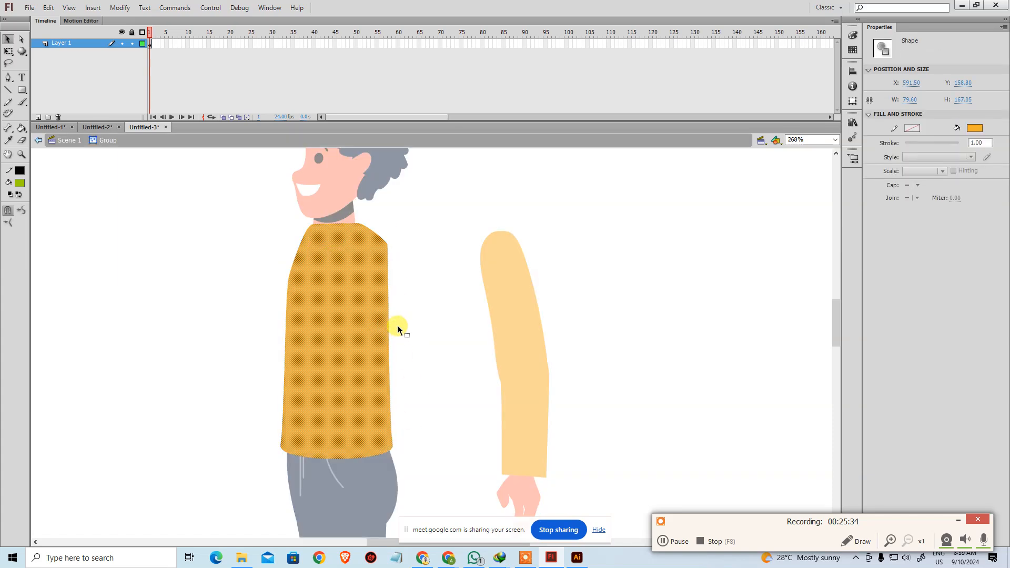
drag(388, 334, 402, 336)
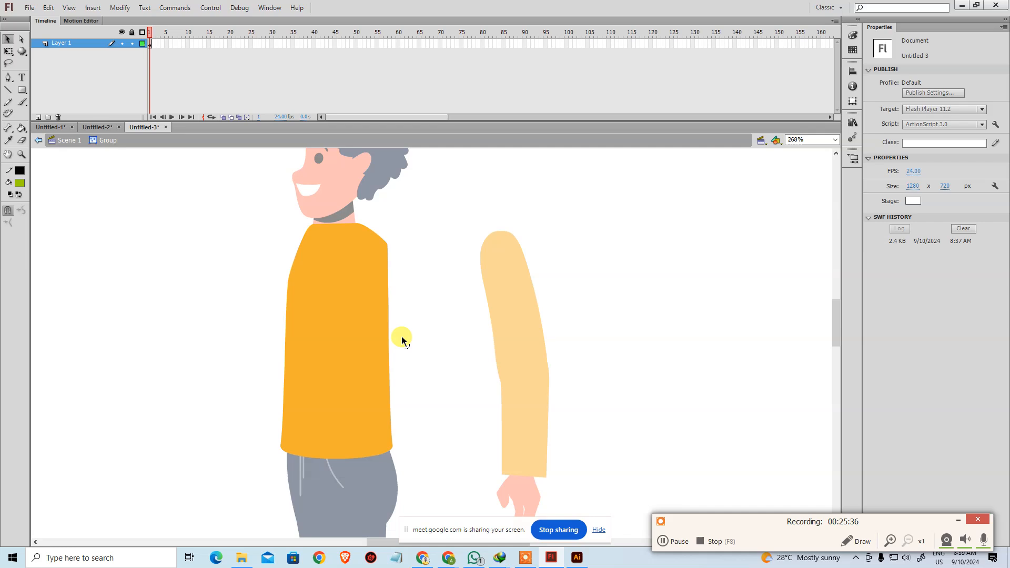
key(ctrl+z)
Remove the surplus anchor points along the shirt's straight back edge using the Subselection and Pen tools.
key(a)
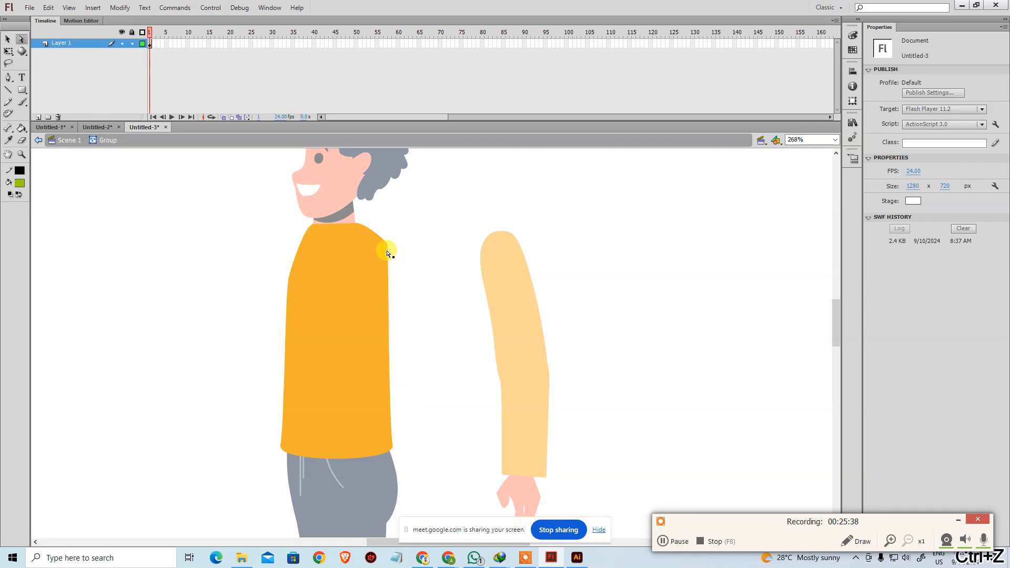
click(389, 252)
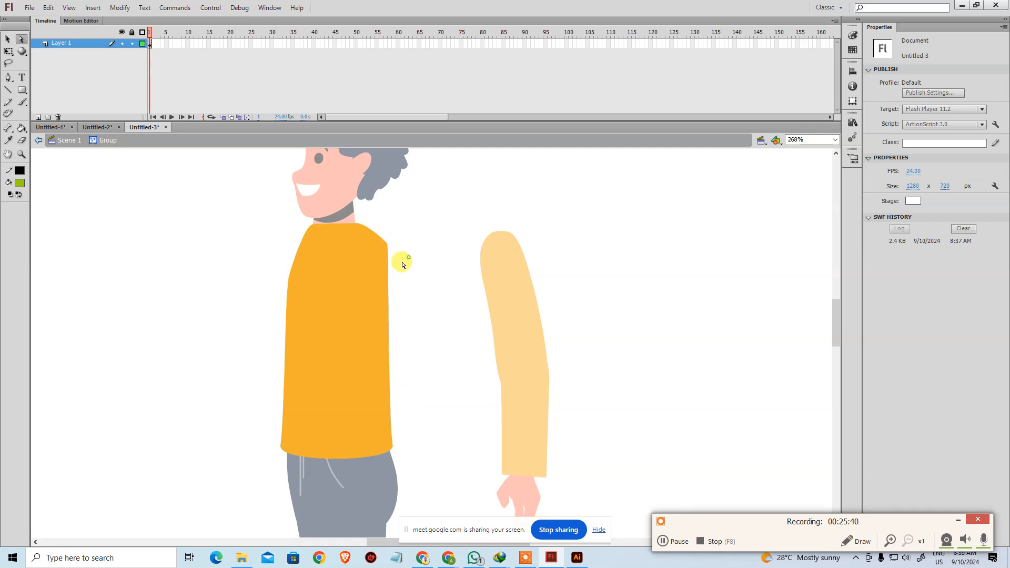
click(386, 272)
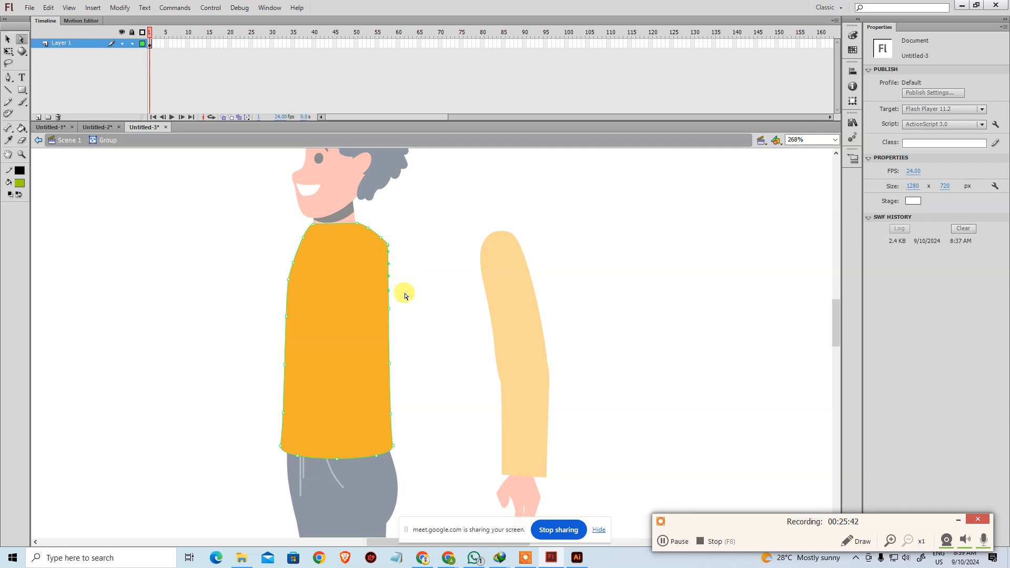
key(Delete)
key(ctrl+z)
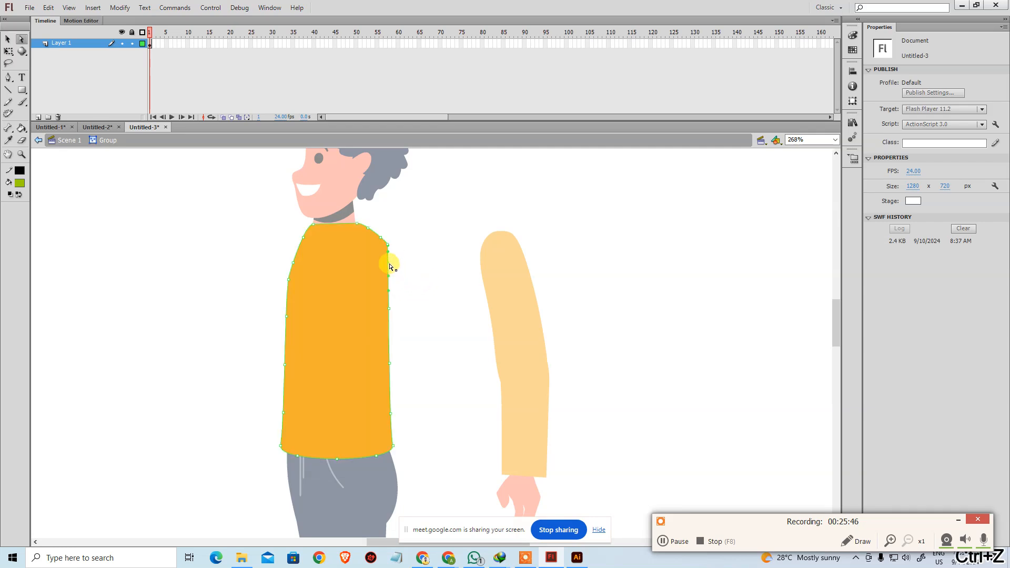
drag(407, 294, 372, 383)
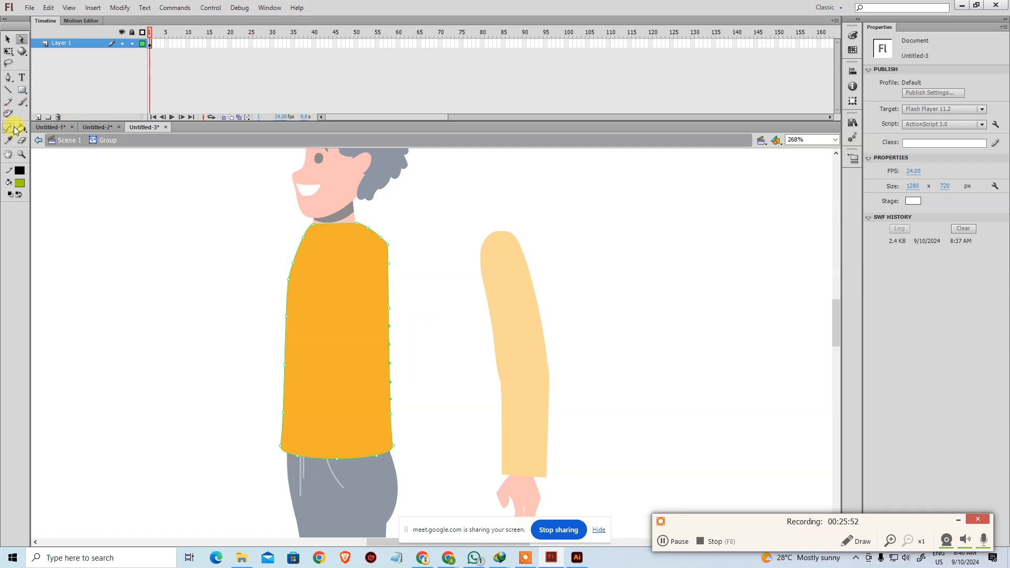
key(p)
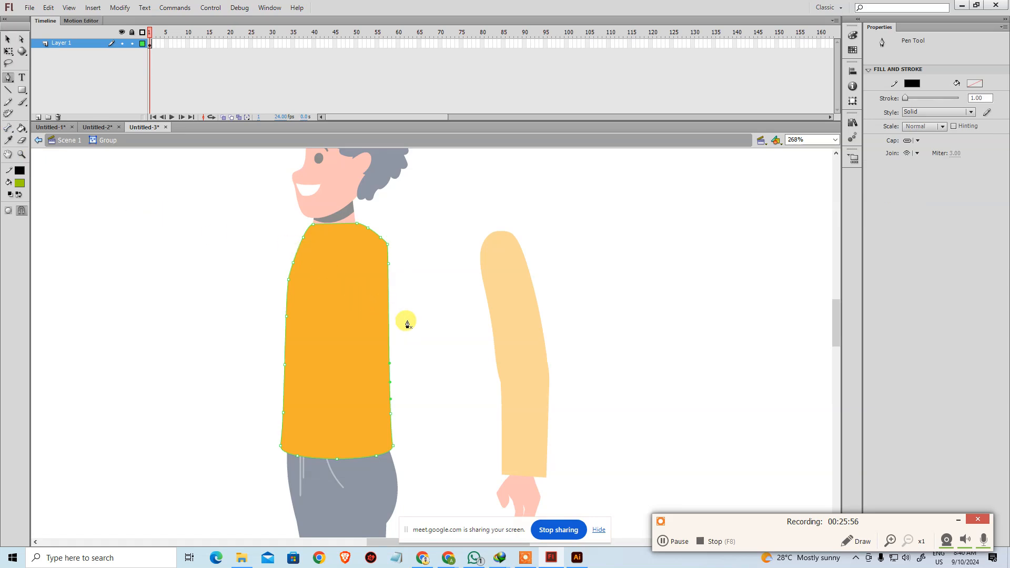
click(390, 382)
click(391, 414)
click(389, 266)
Try to pull the middle of the simplified back edge outward with the Selection tool.
click(8, 39)
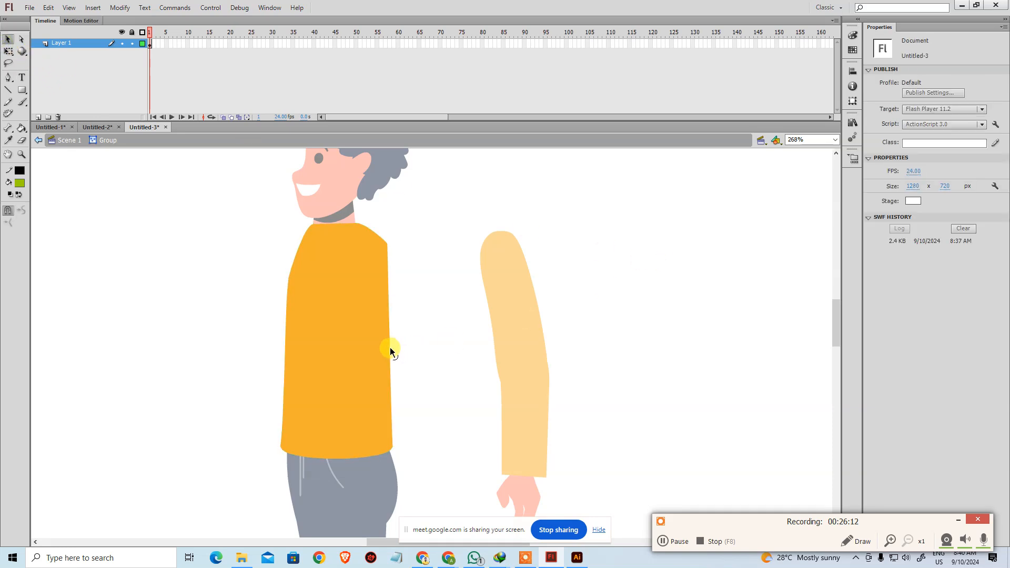
drag(392, 346, 406, 345)
key(ctrl+z)
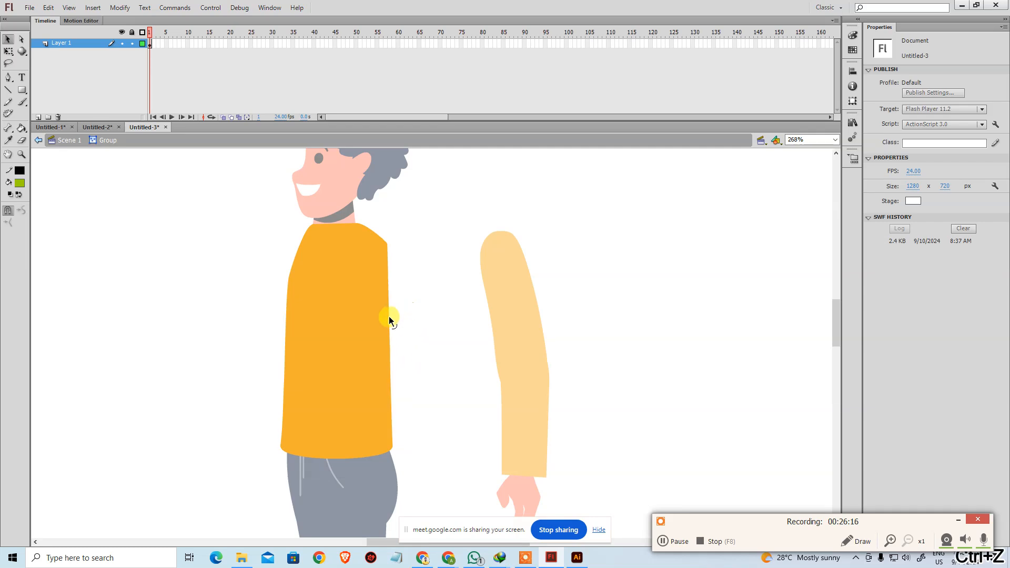
Reshape the shirt's back edge into a smooth outward curve by adjusting the handles of its shoulder and hem anchor points.
key(a)
click(388, 251)
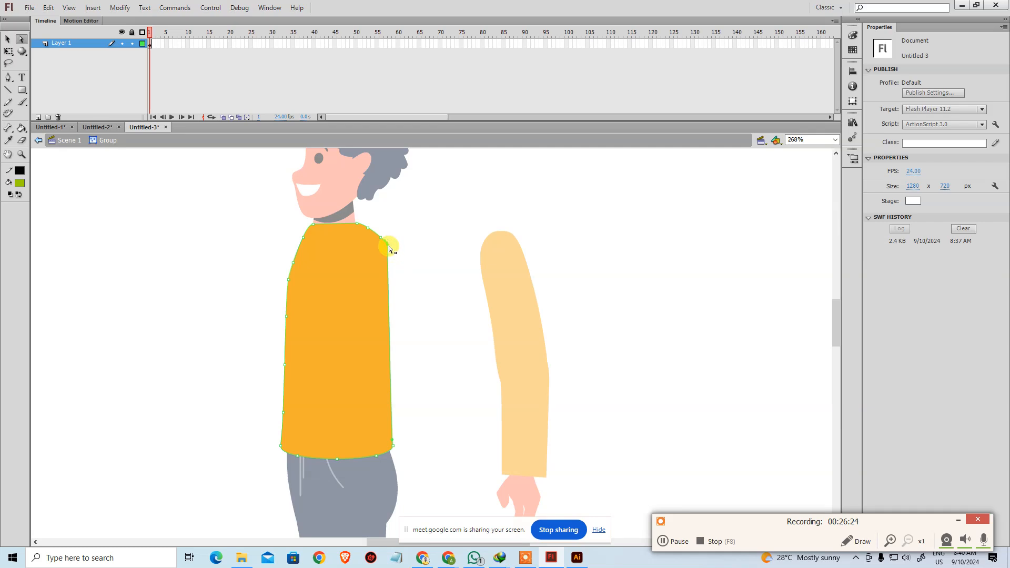
click(409, 248)
key(ctrl+plus)
key(ctrl+plus)
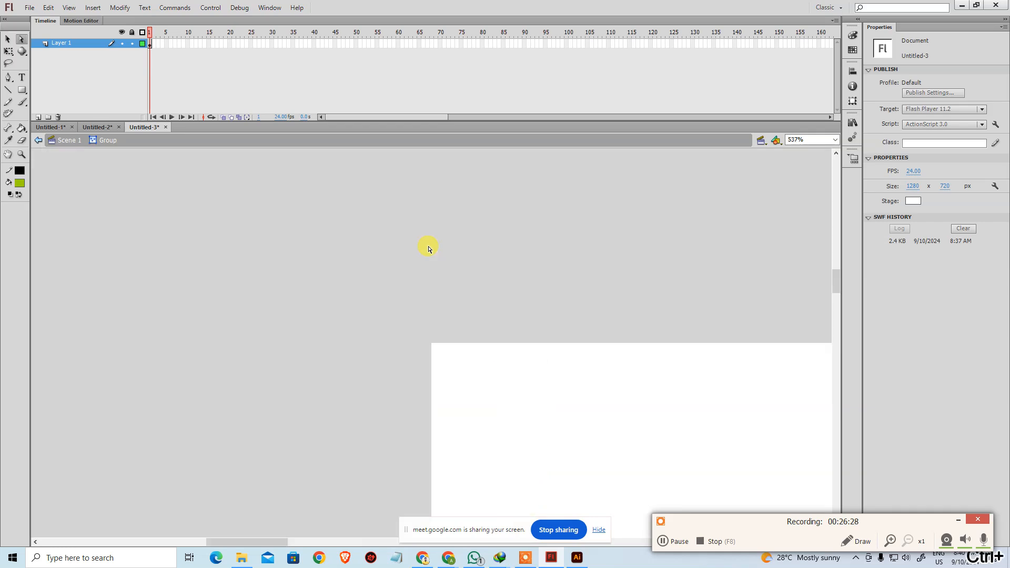
drag(454, 325, 340, 103)
drag(340, 337, 389, 130)
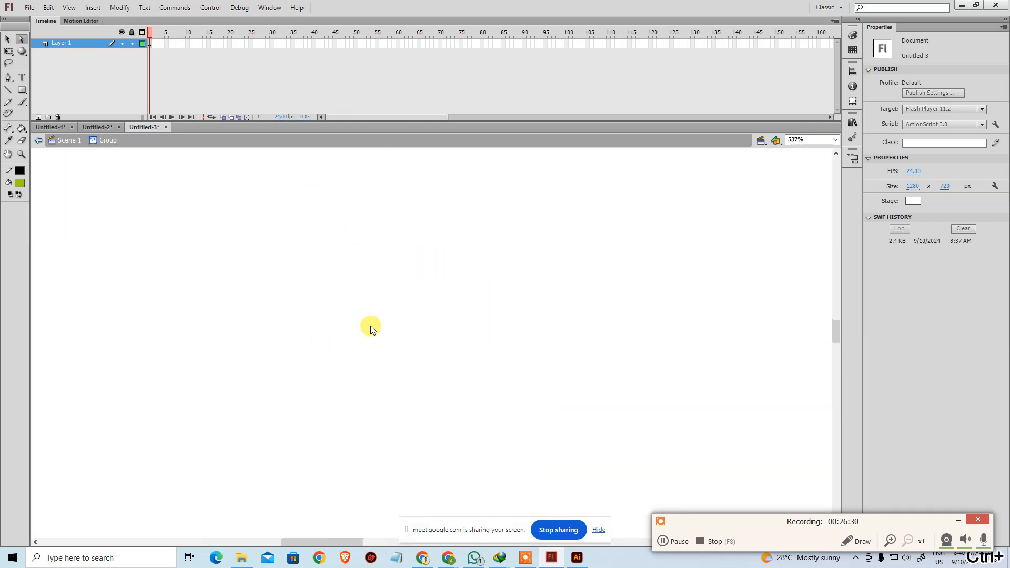
key(ctrl+minus)
key(ctrl+minus)
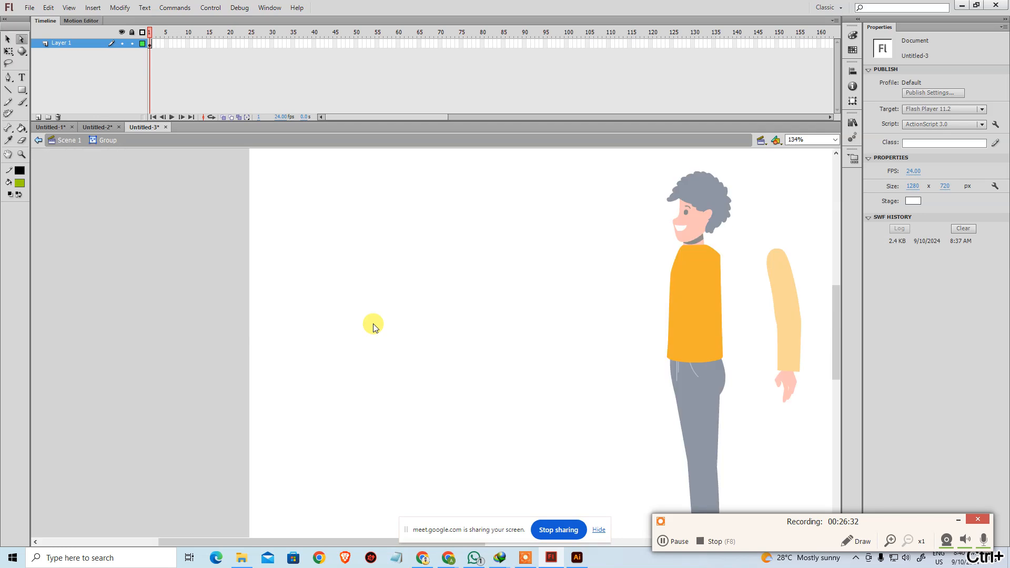
key(ctrl+space)
click(629, 274)
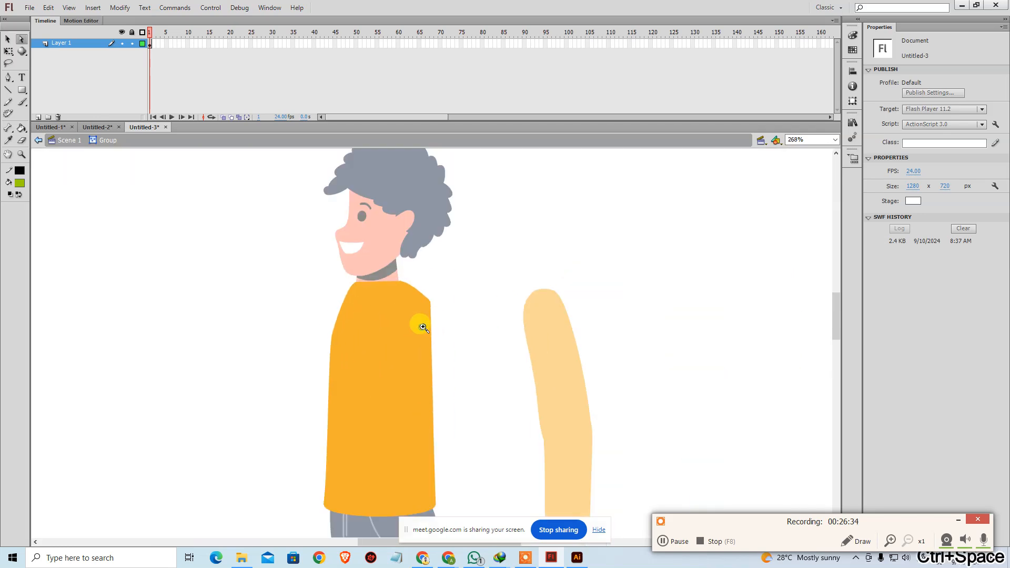
drag(426, 325, 349, 214)
click(362, 210)
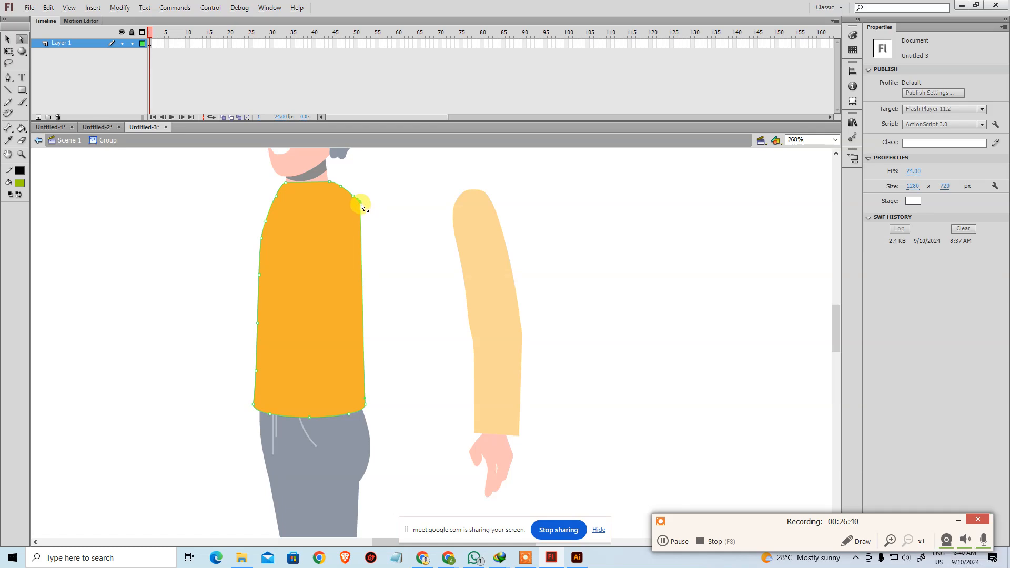
drag(361, 207, 388, 236)
drag(366, 401, 378, 376)
click(205, 275)
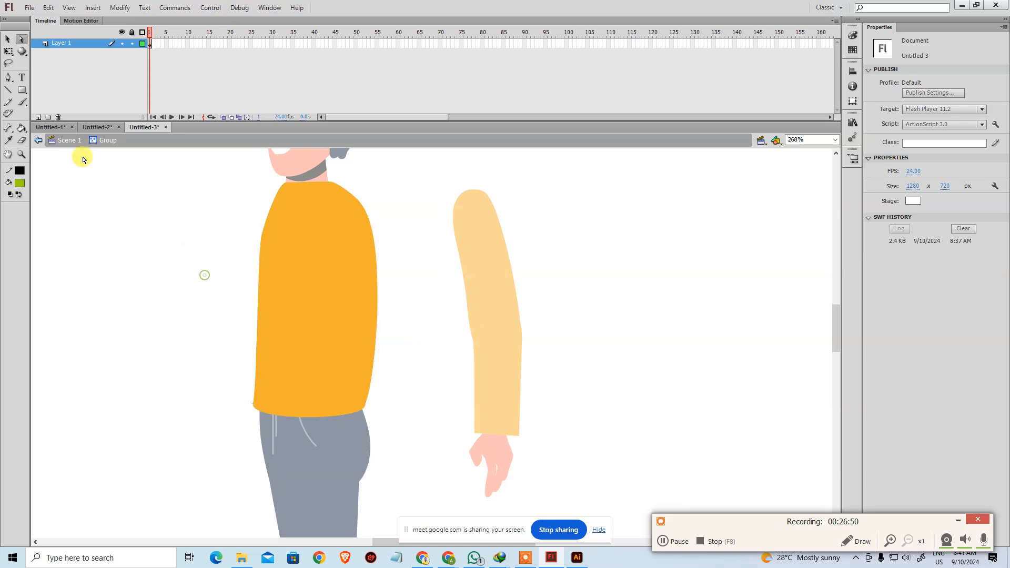
Leave the shirt group and move the three arm symbols together back onto the shoulder, to about X 641.
click(9, 38)
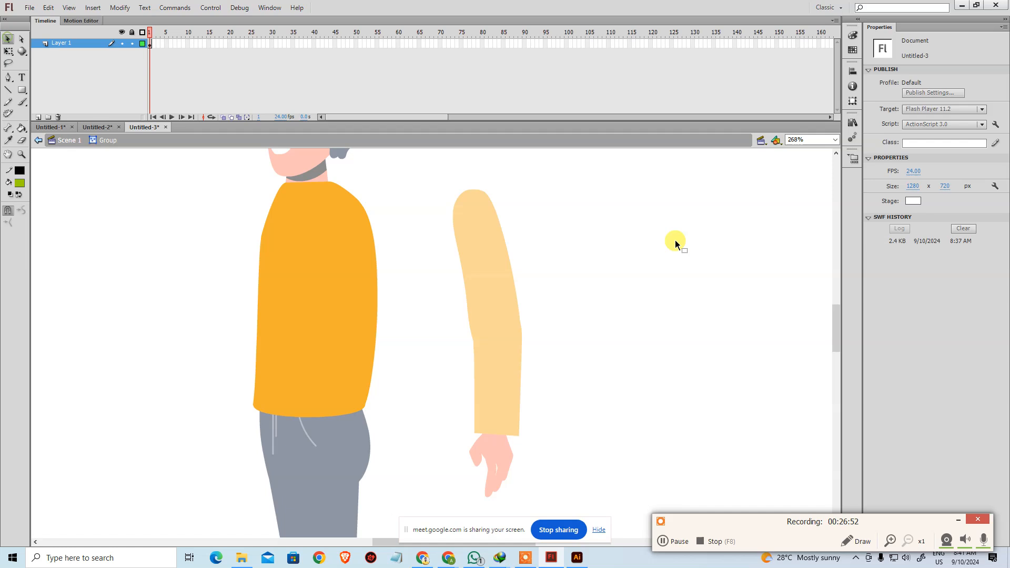
double_click(674, 239)
click(490, 274)
click(557, 261)
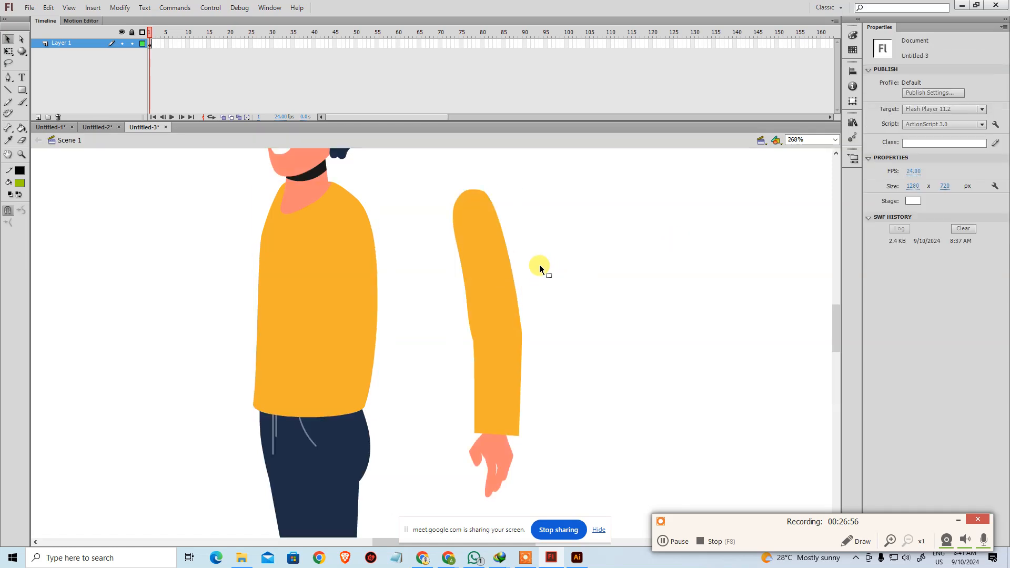
drag(429, 164, 587, 510)
drag(473, 226, 343, 215)
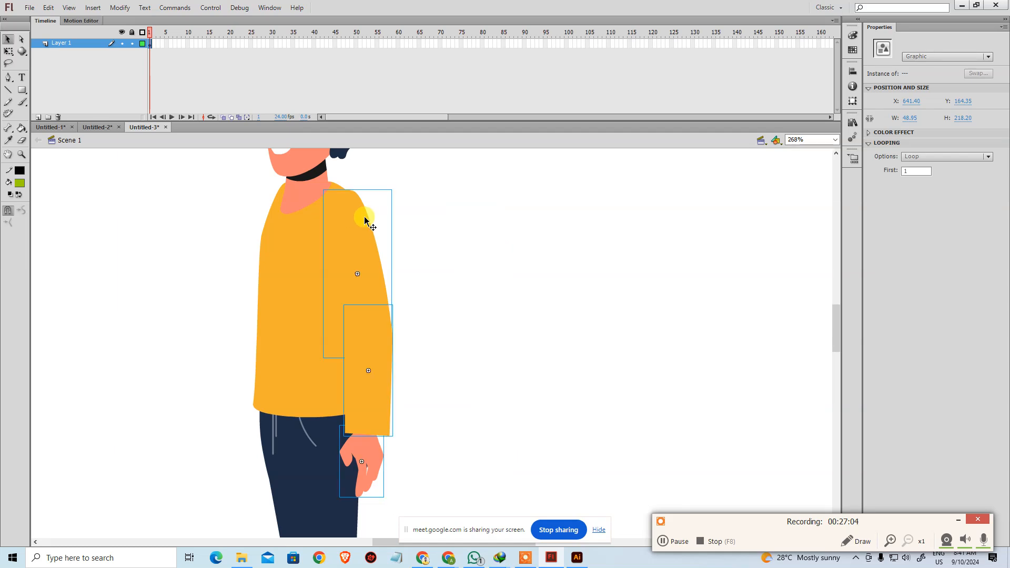
click(487, 251)
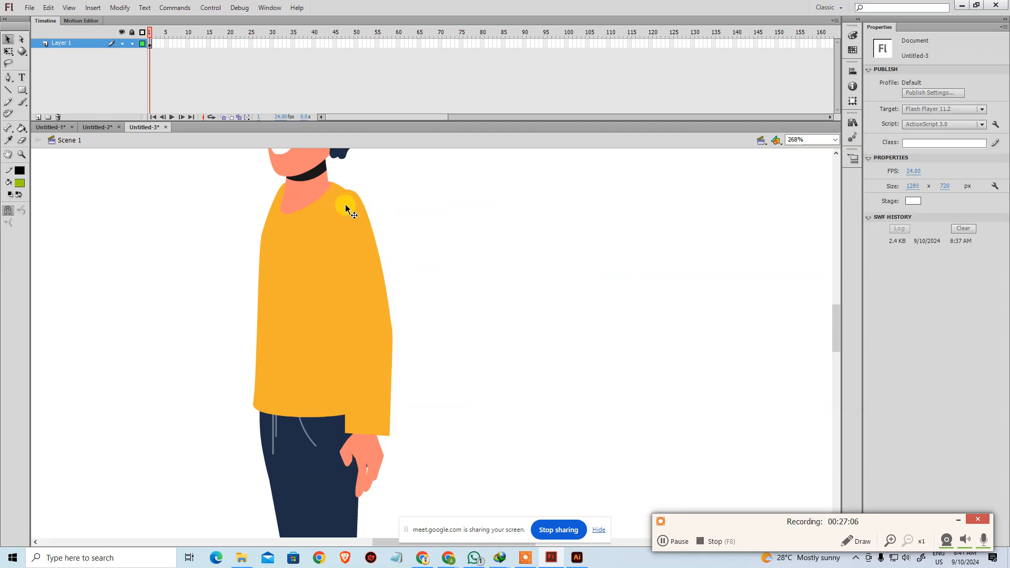
Try shifting only the upper-arm symbol slightly toward the chest, and undo the move.
drag(347, 209, 349, 218)
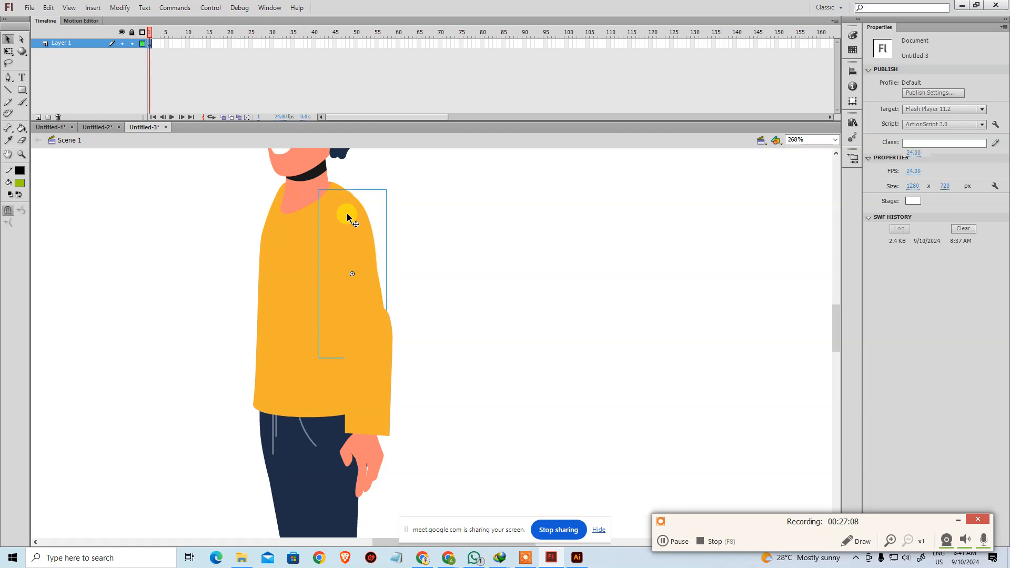
key(ctrl+z)
click(474, 314)
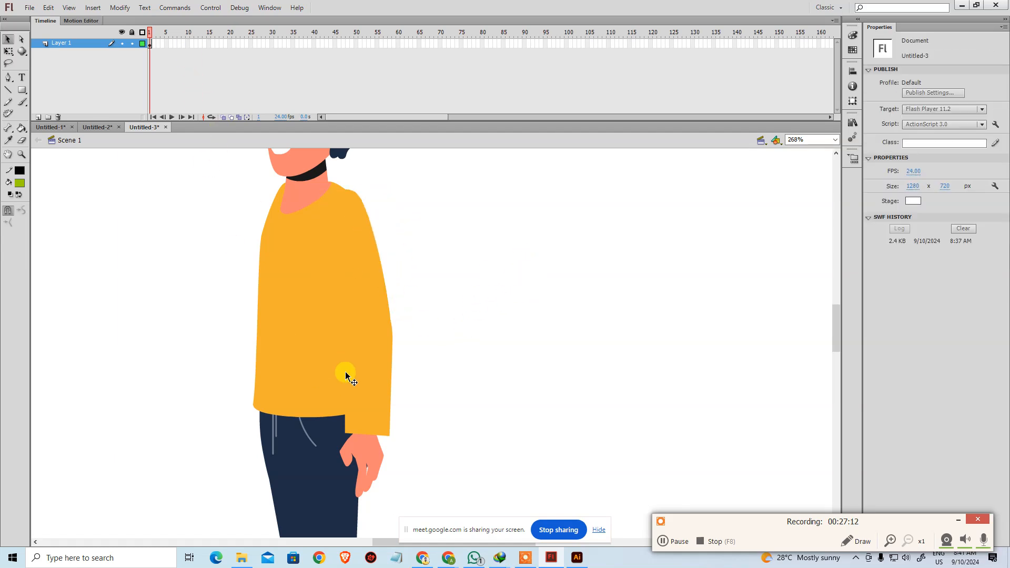
Cut the upper-arm, forearm and hand symbols and paste them in place on a new layer above Layer 1.
click(365, 254)
shift+click(389, 419)
shift+click(376, 451)
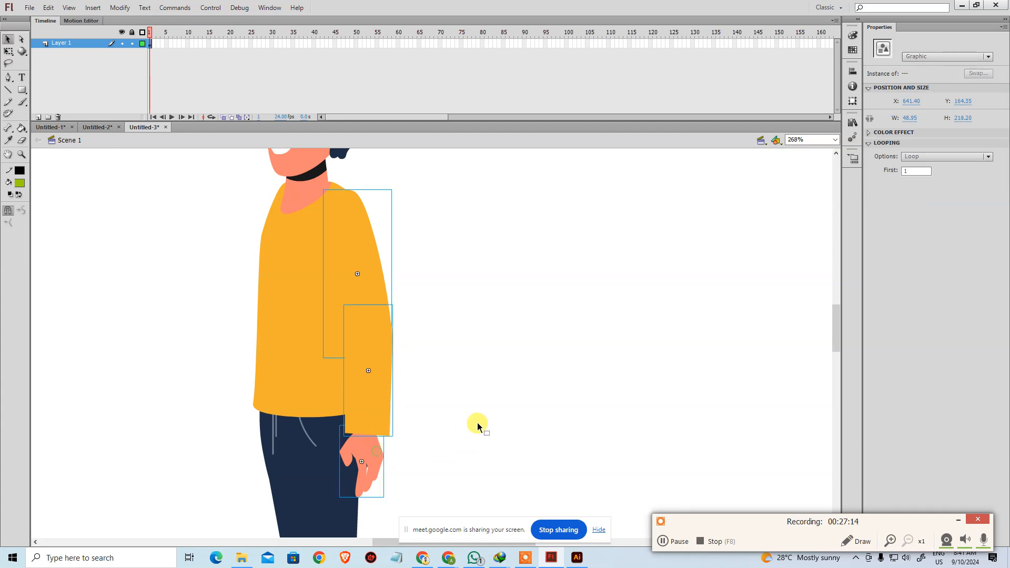
key(ctrl+x)
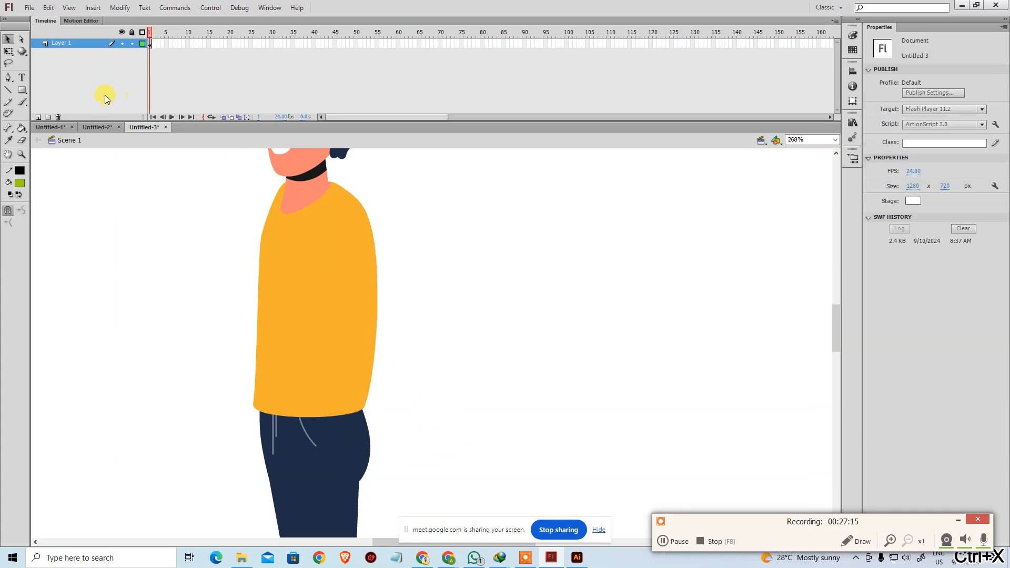
click(39, 117)
key(ctrl+v)
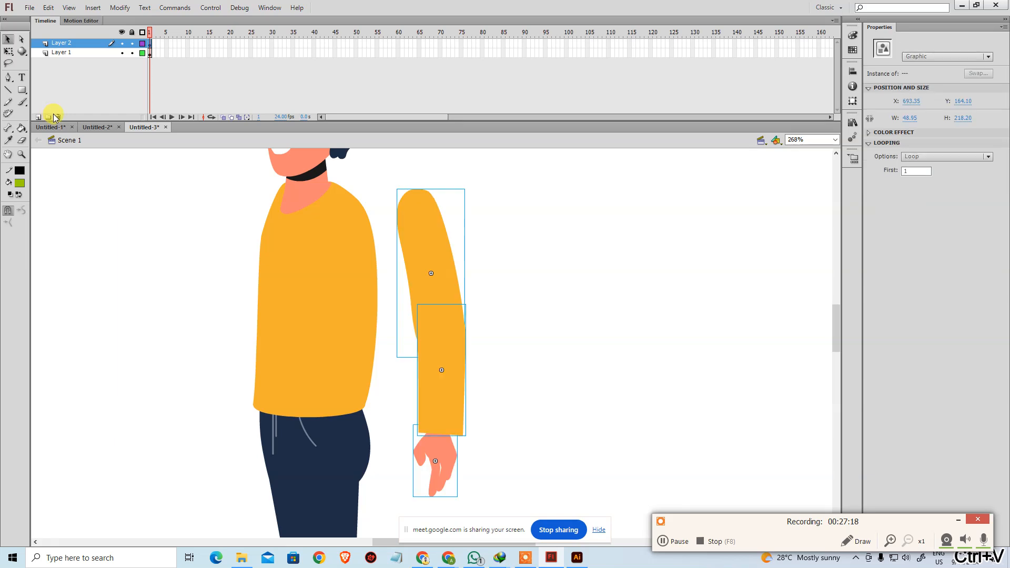
key(ctrl+z)
key(ctrl+shift+v)
click(491, 209)
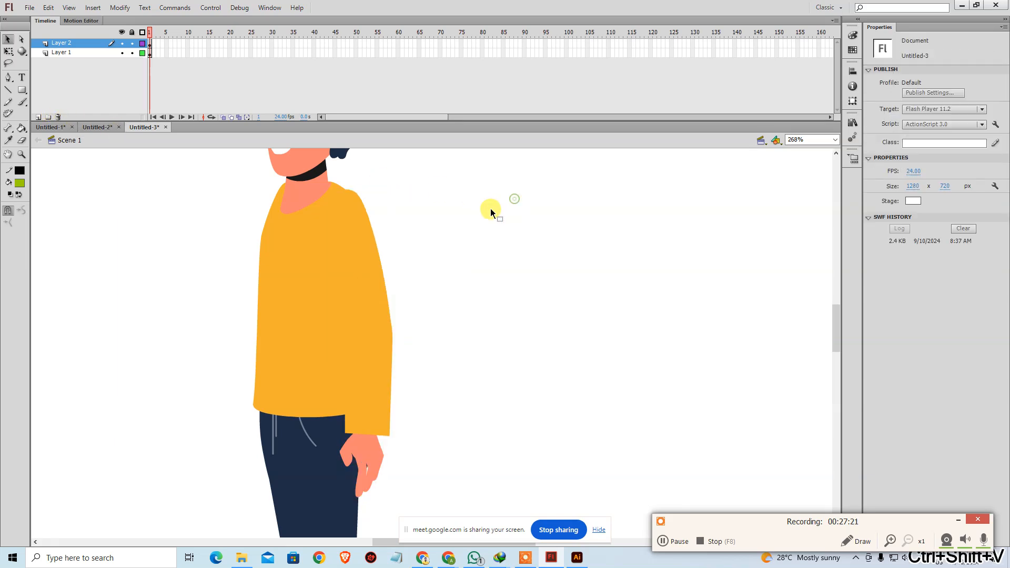
Nudge the three arm symbols together down the shoulder to Y 167.85.
click(369, 266)
shift+click(375, 365)
shift+click(378, 450)
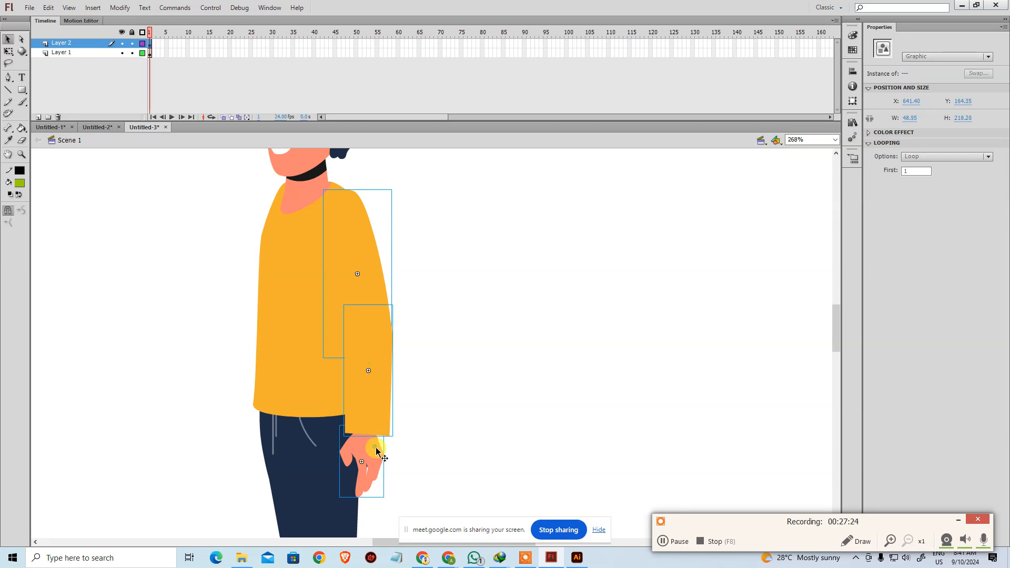
key(Down)
key(Down)
key(Down)
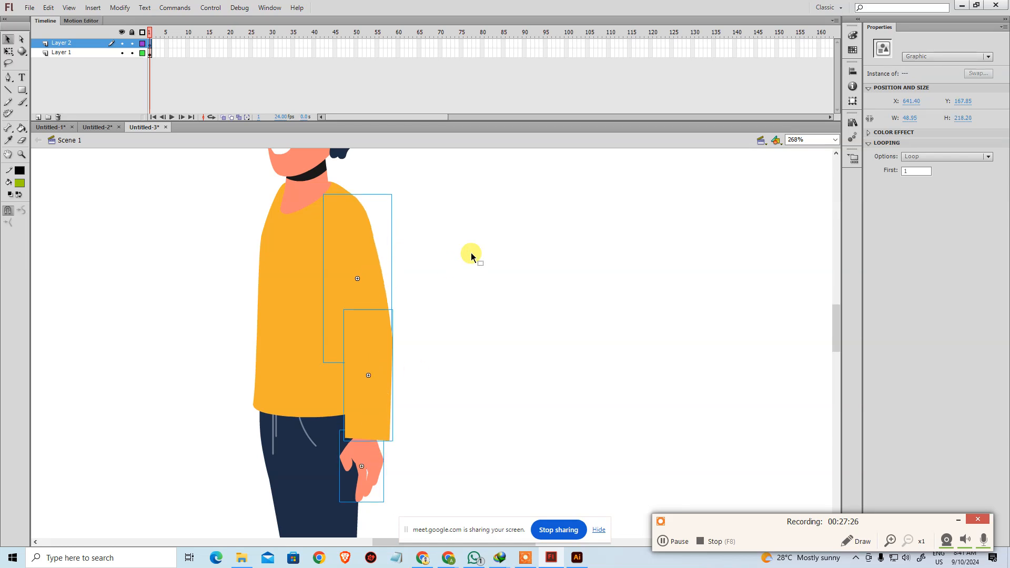
click(471, 252)
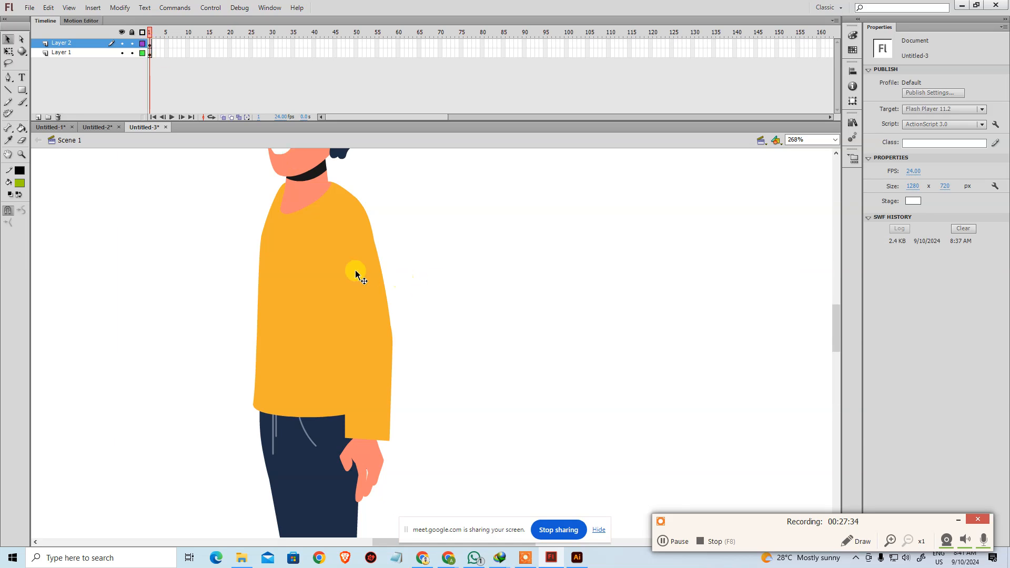
click(372, 267)
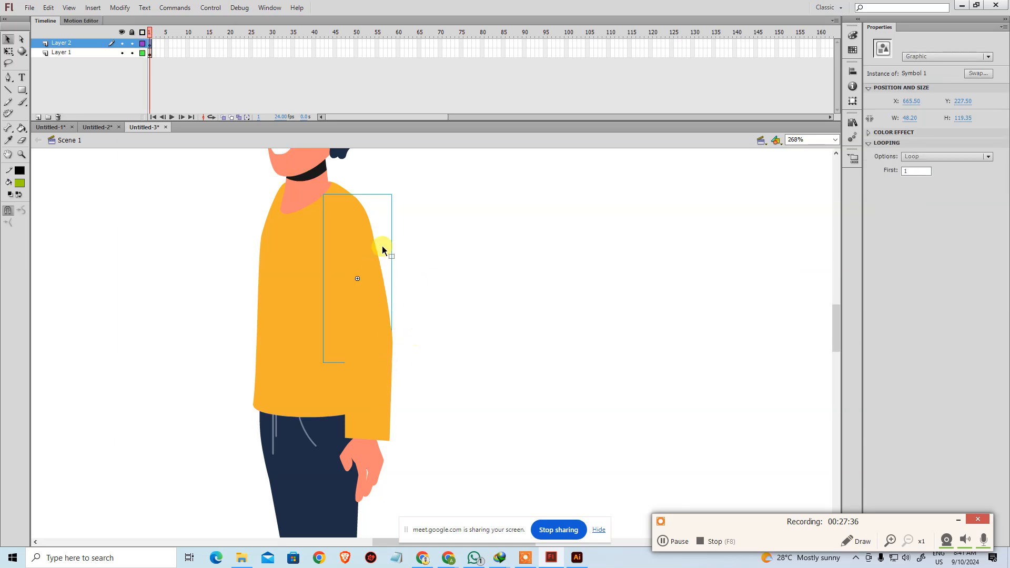
shift+click(374, 400)
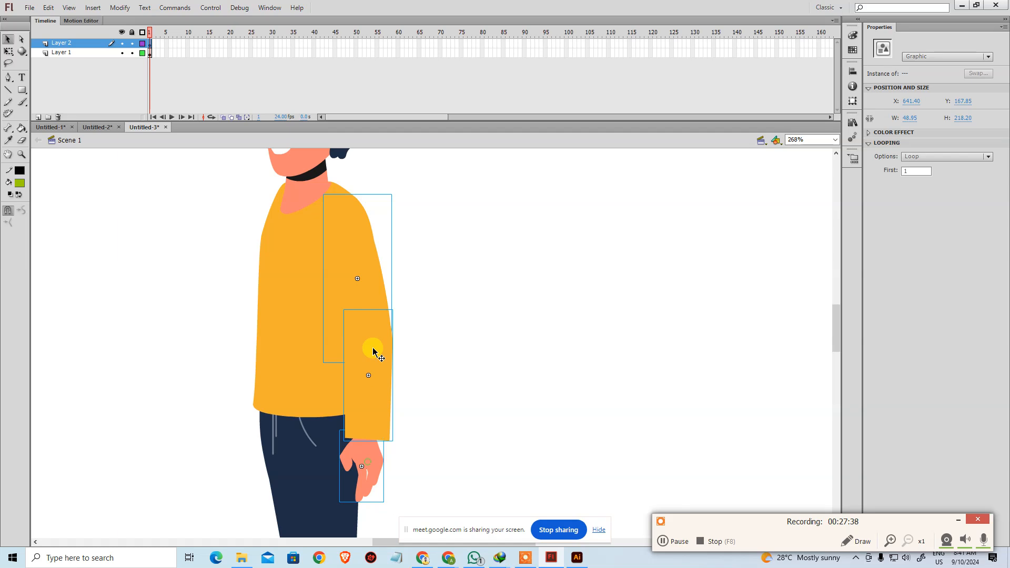
click(460, 320)
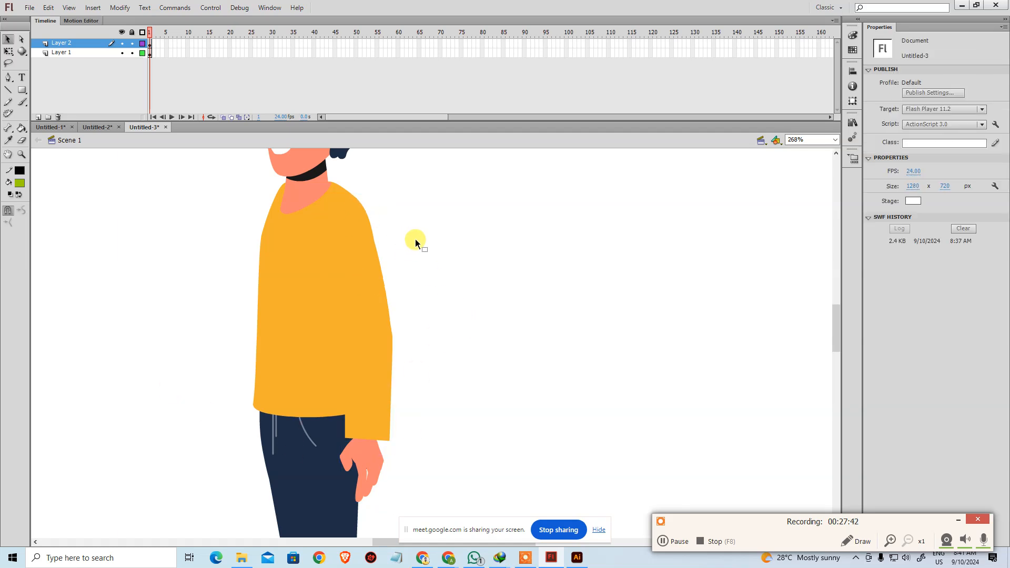
Try swinging the three arm symbols forward about a pivot placed at the shoulder with Free Transform, and undo the rotation.
click(375, 248)
shift+click(390, 387)
shift+click(372, 458)
key(q)
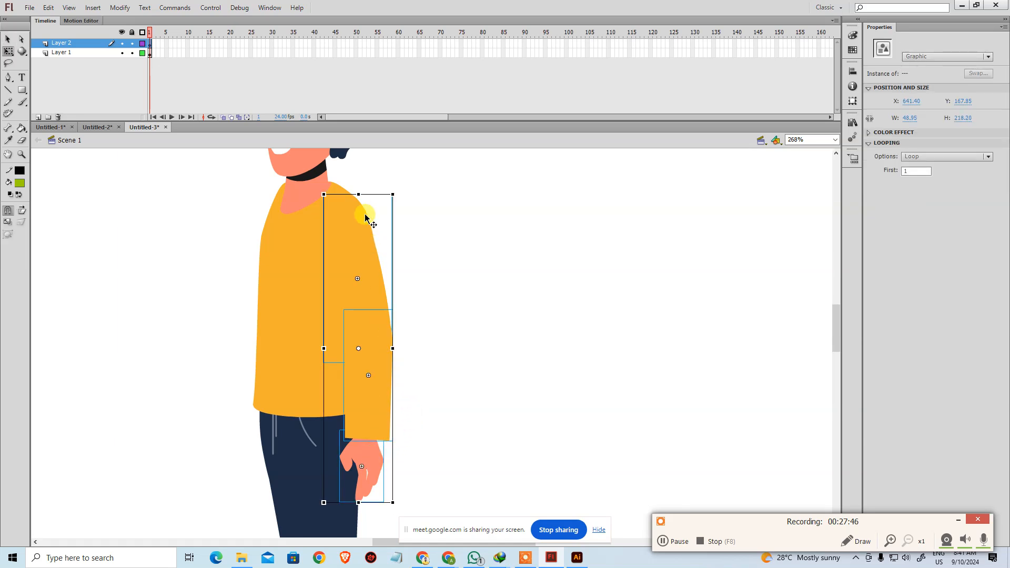
drag(358, 347, 358, 194)
drag(401, 494, 350, 469)
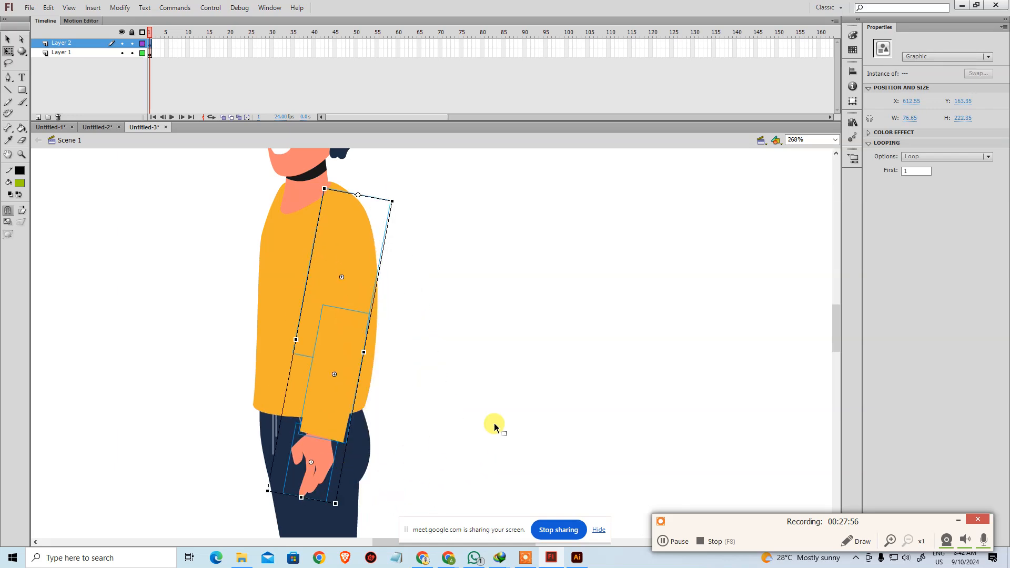
key(ctrl+z)
click(500, 336)
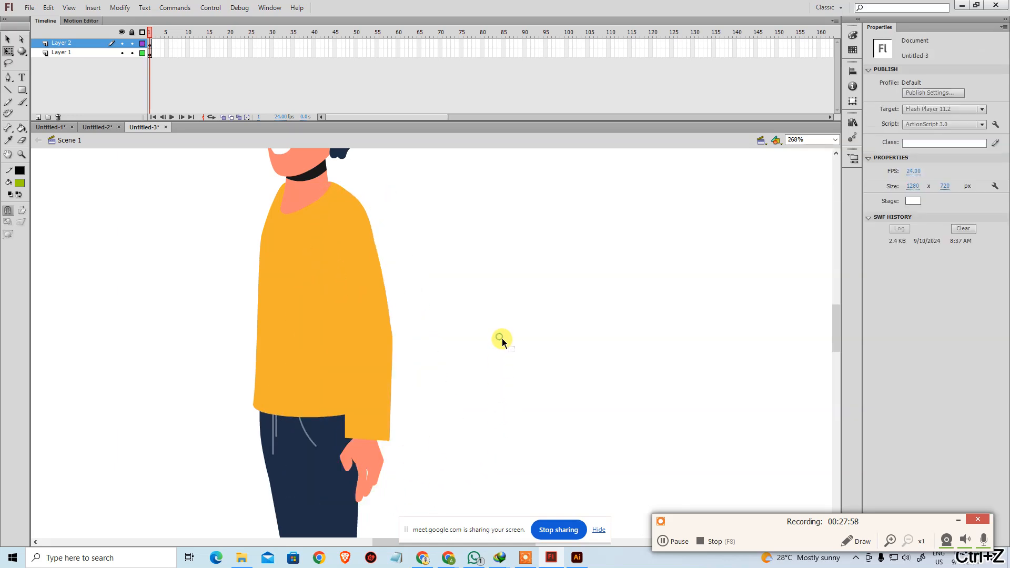
Select the upper-arm, forearm and hand symbols together on Layer 2 with Free Transform.
click(362, 263)
shift+click(375, 403)
shift+click(374, 453)
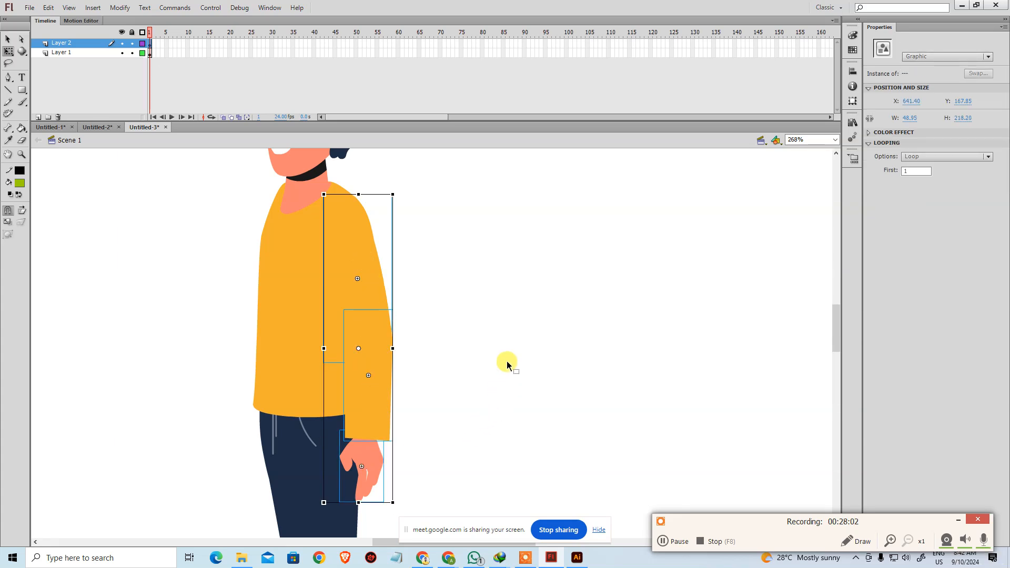